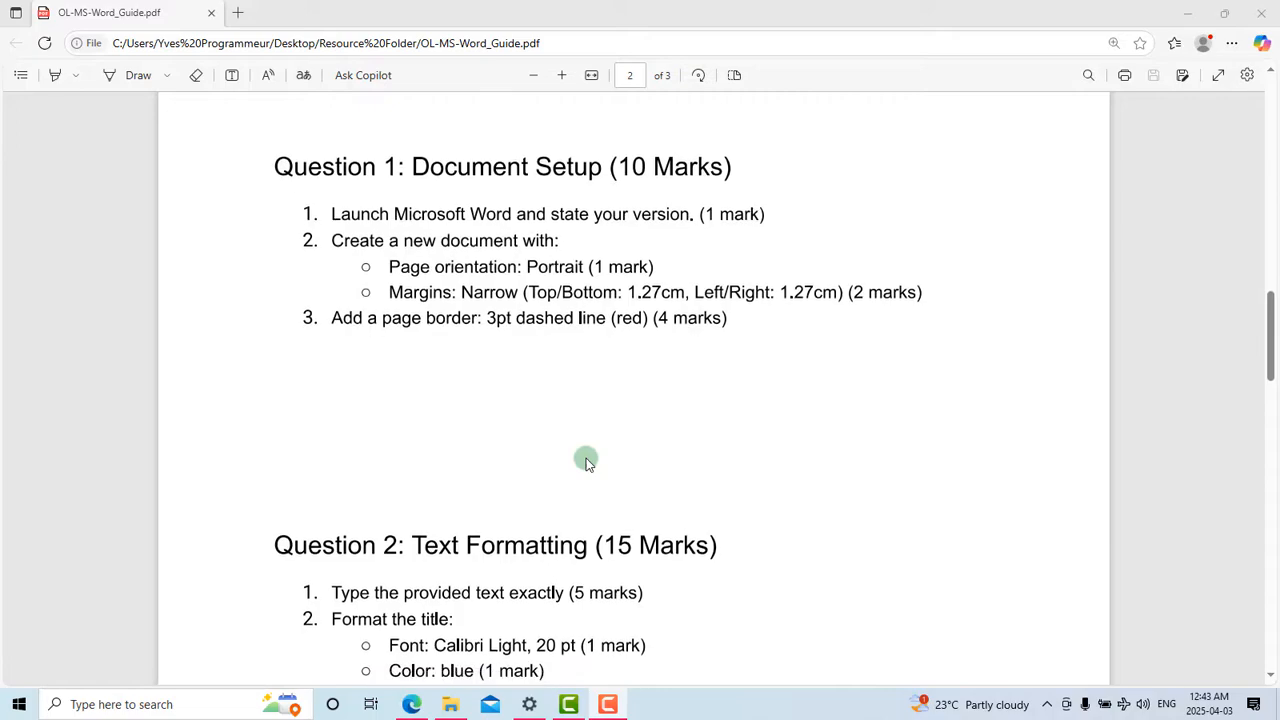
Step: Scroll the OL-MS-Word_Guide PDF back to the top of page 1, with its banner and title
{"action": "scroll", "coordinate": [587, 462], "scroll_direction": "up", "scroll_amount": 8}
{"action": "scroll", "coordinate": [587, 462], "scroll_direction": "up", "scroll_amount": 10}
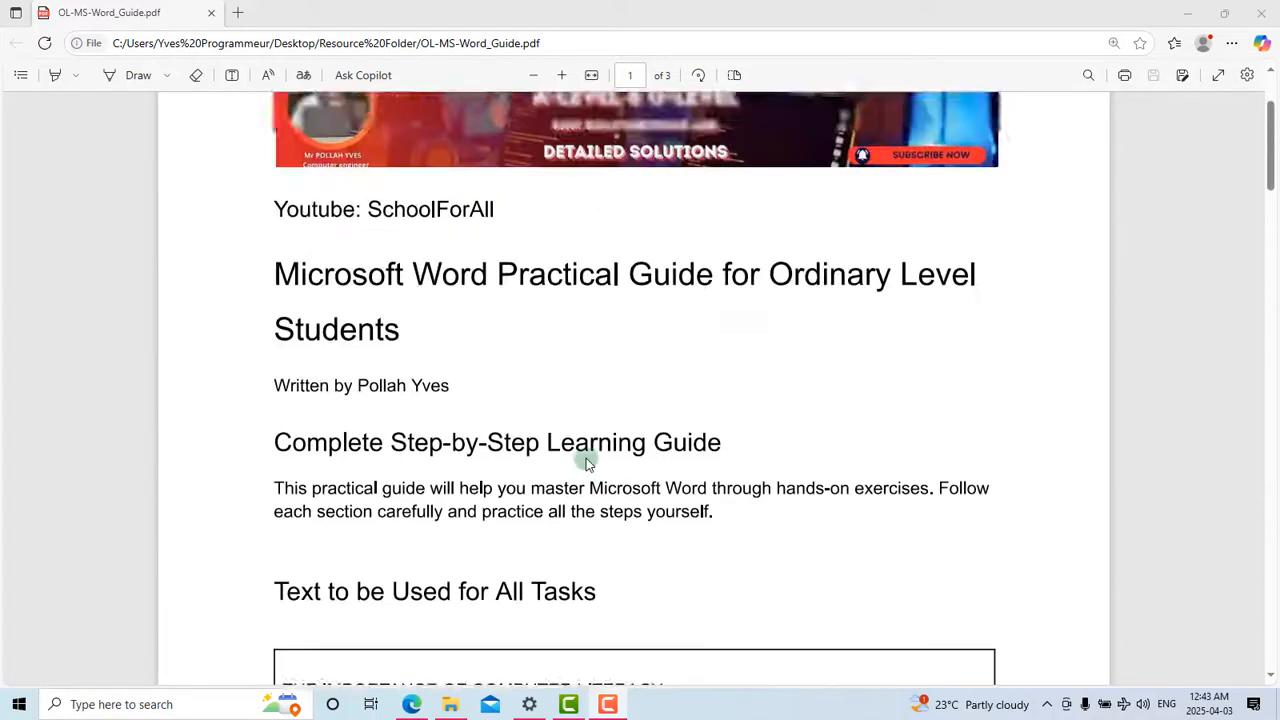
{"action": "scroll", "coordinate": [587, 462], "scroll_direction": "down", "scroll_amount": 2}
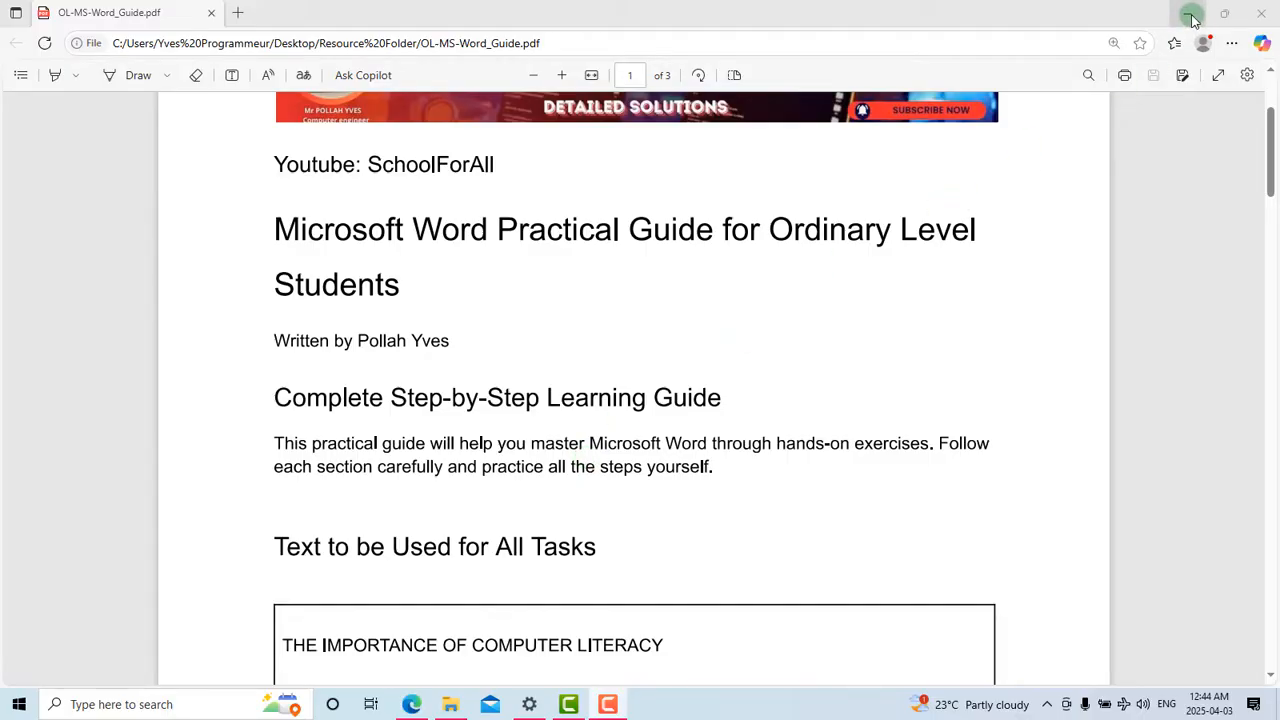
{"action": "scroll", "coordinate": [786, 323], "scroll_direction": "up", "scroll_amount": 2}
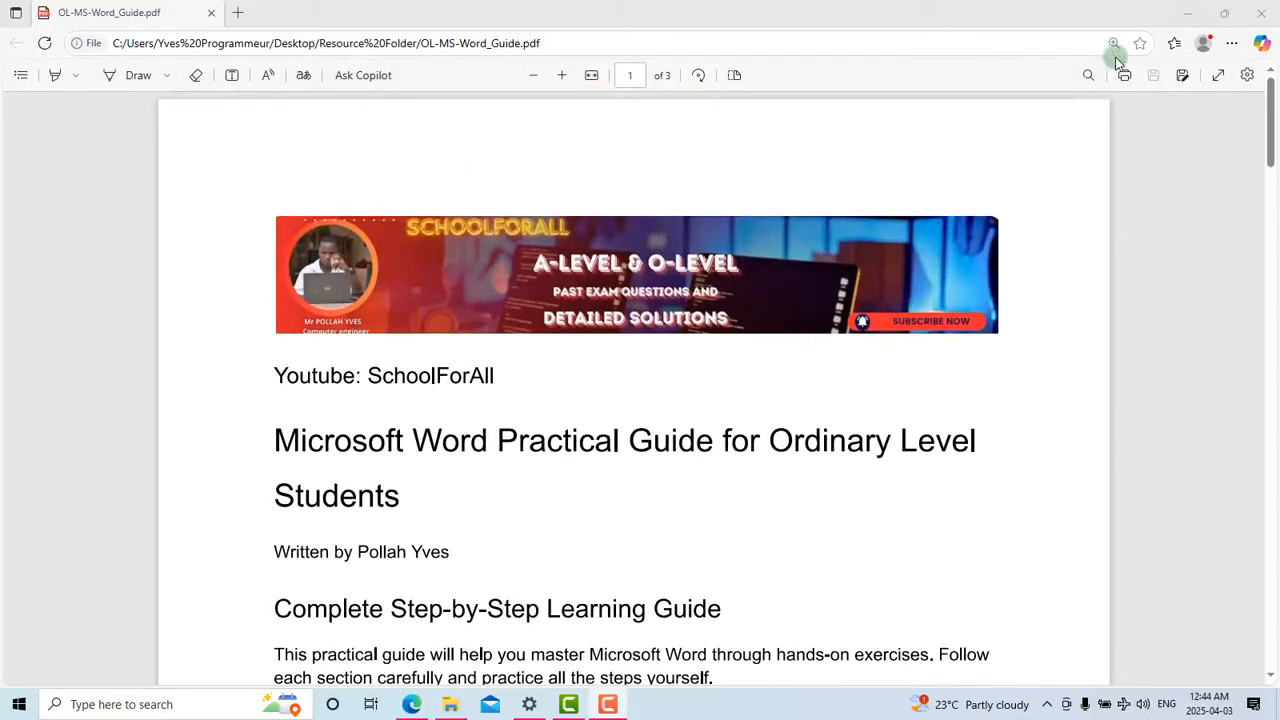
Step: Minimize the guide PDF in Edge and close the Resource Folder window
{"action": "left_click", "coordinate": [1187, 13]}
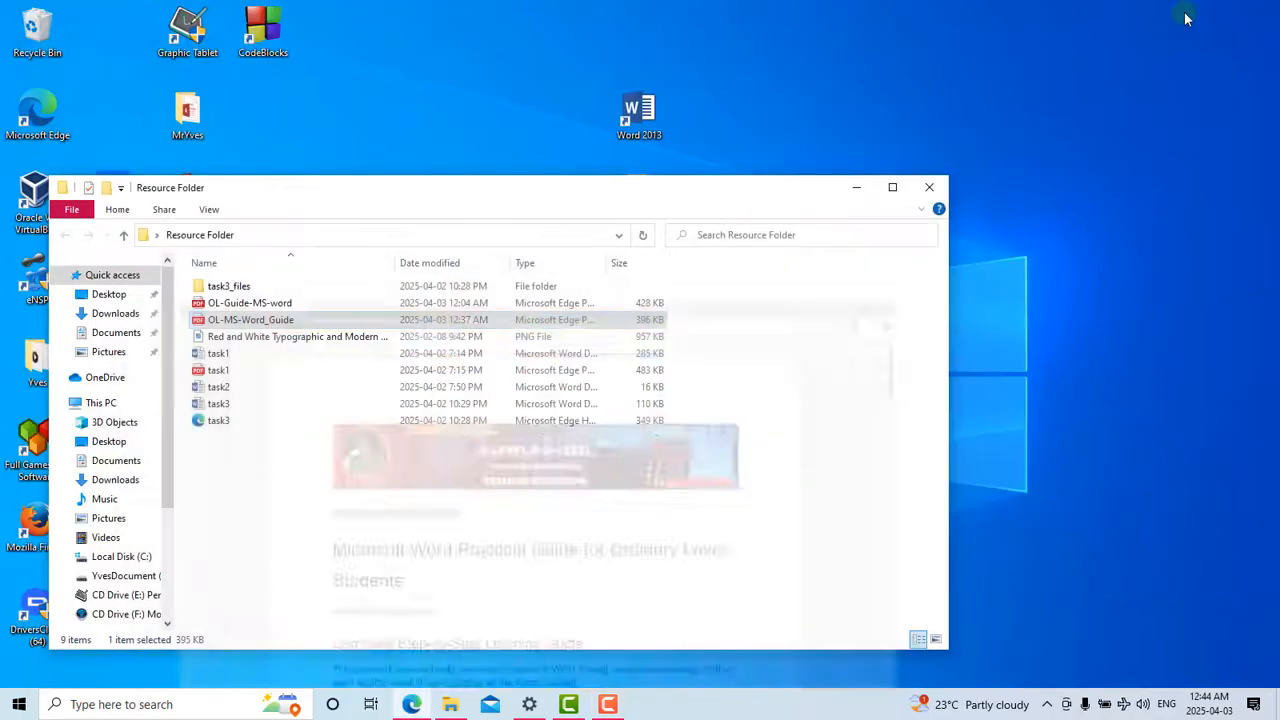
{"action": "left_click", "coordinate": [929, 187]}
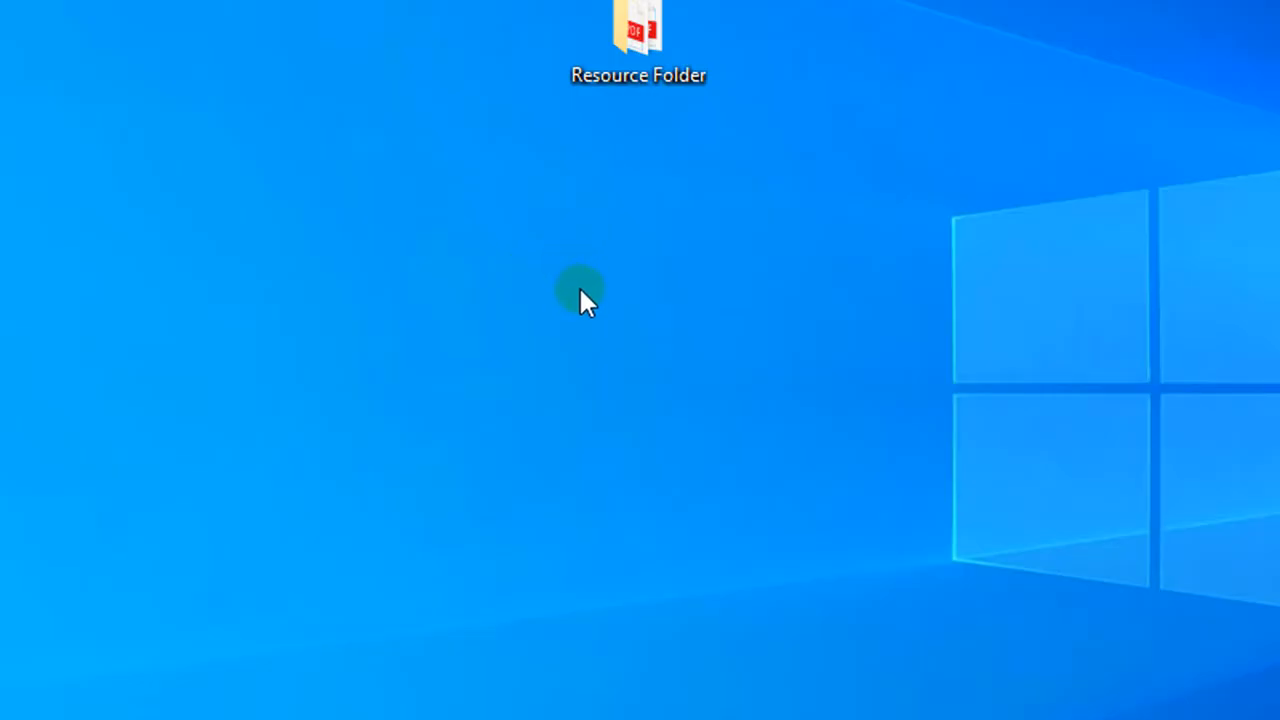
Step: Make a new desktop folder and name it with the student's full name
{"action": "right_click", "coordinate": [587, 258]}
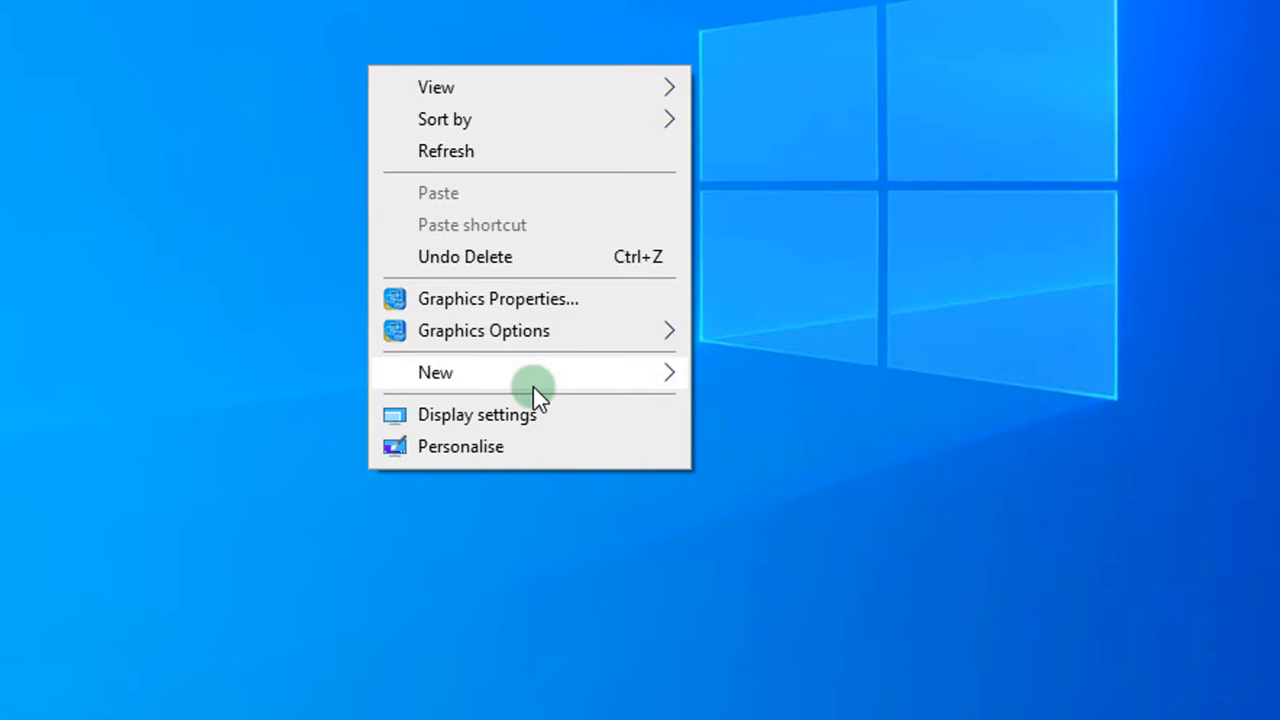
{"action": "mouse_move", "coordinate": [690, 525]}
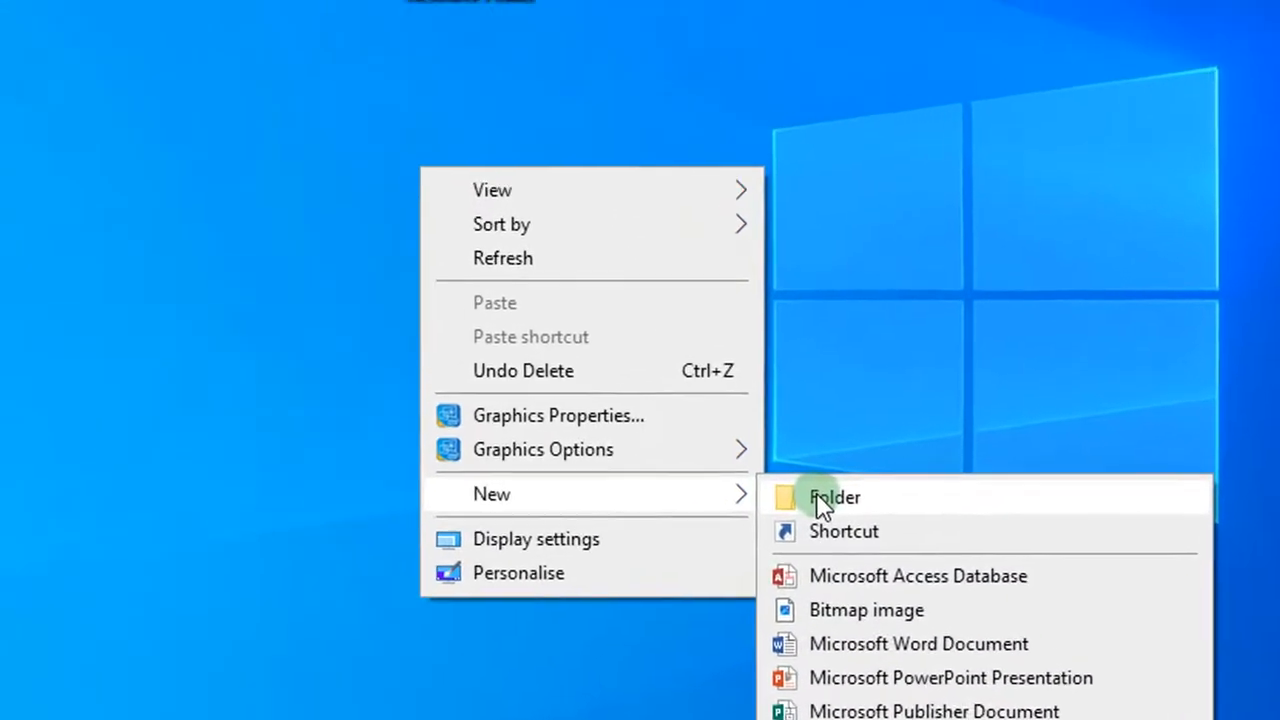
{"action": "left_click", "coordinate": [745, 377]}
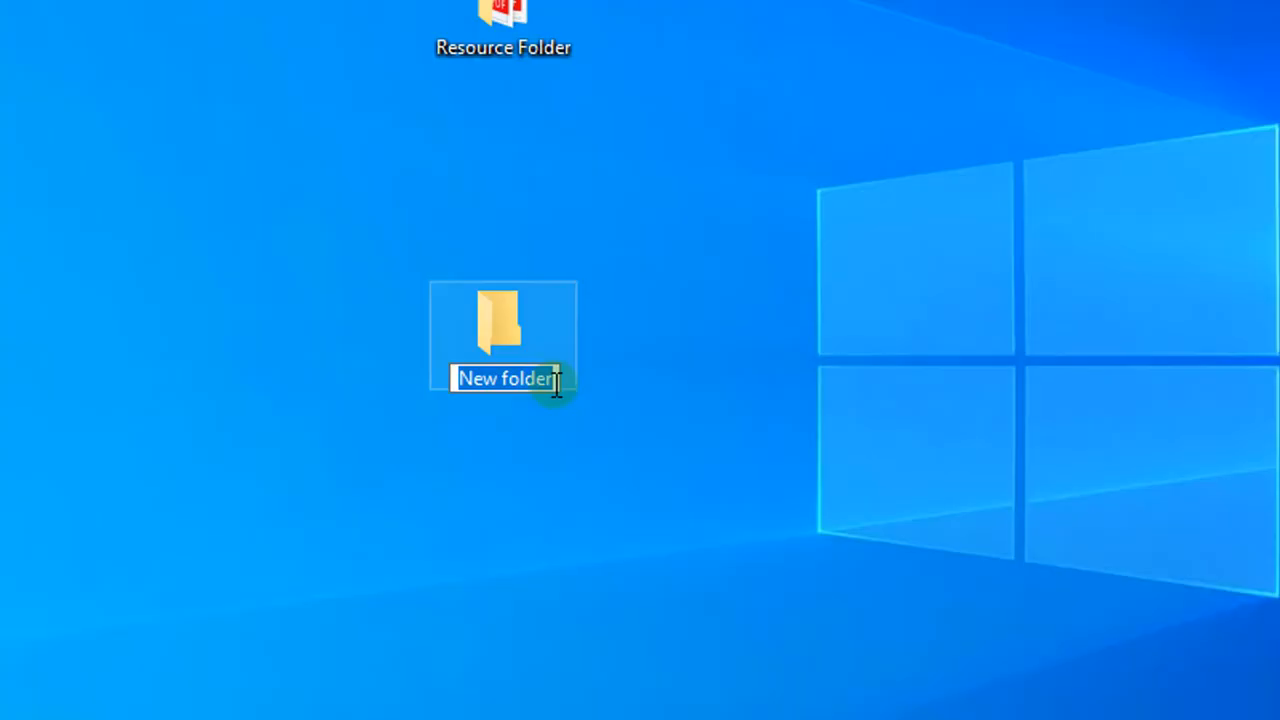
{"action": "type", "text": "POLLAH Y"}
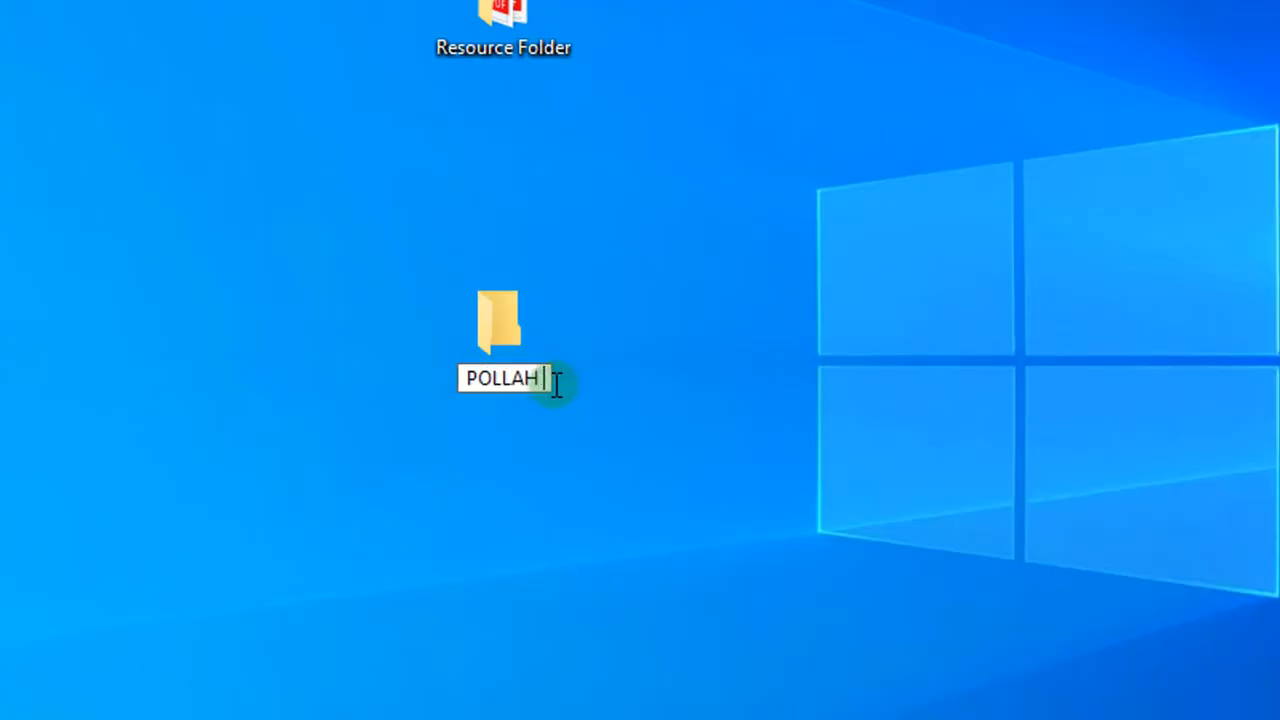
{"action": "type", "text": "VES"}
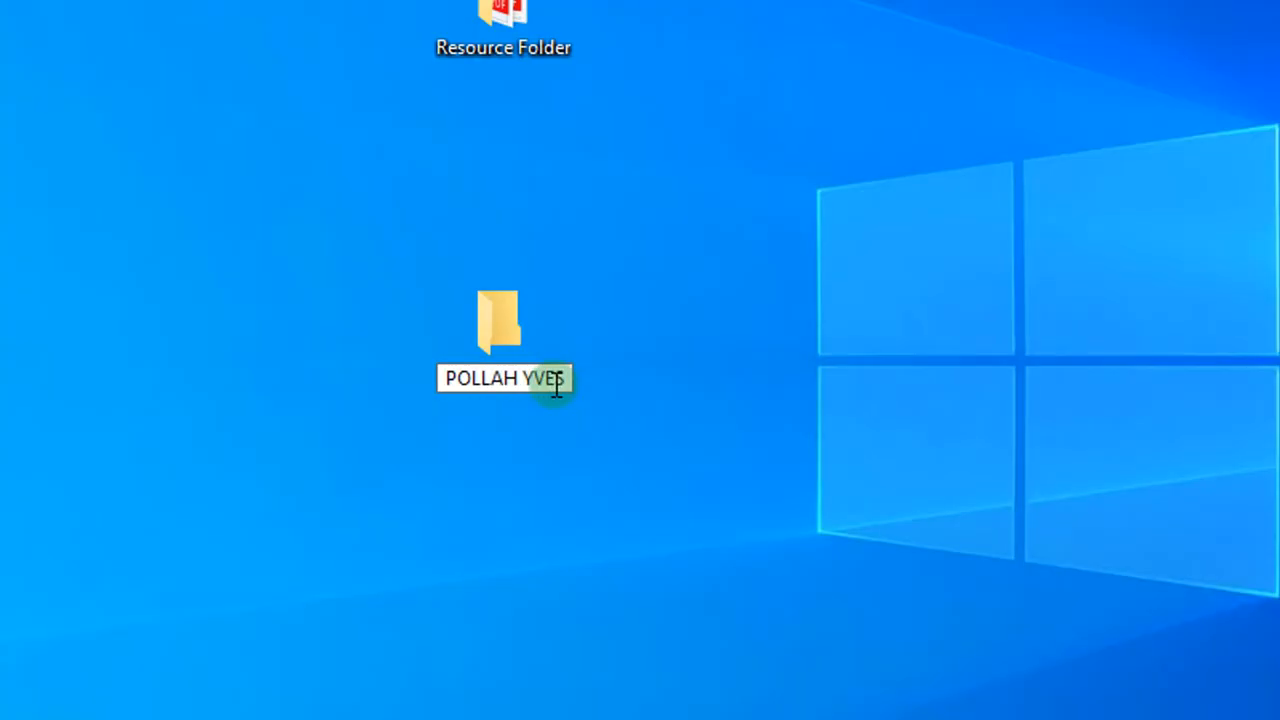
{"action": "key", "text": "Return"}
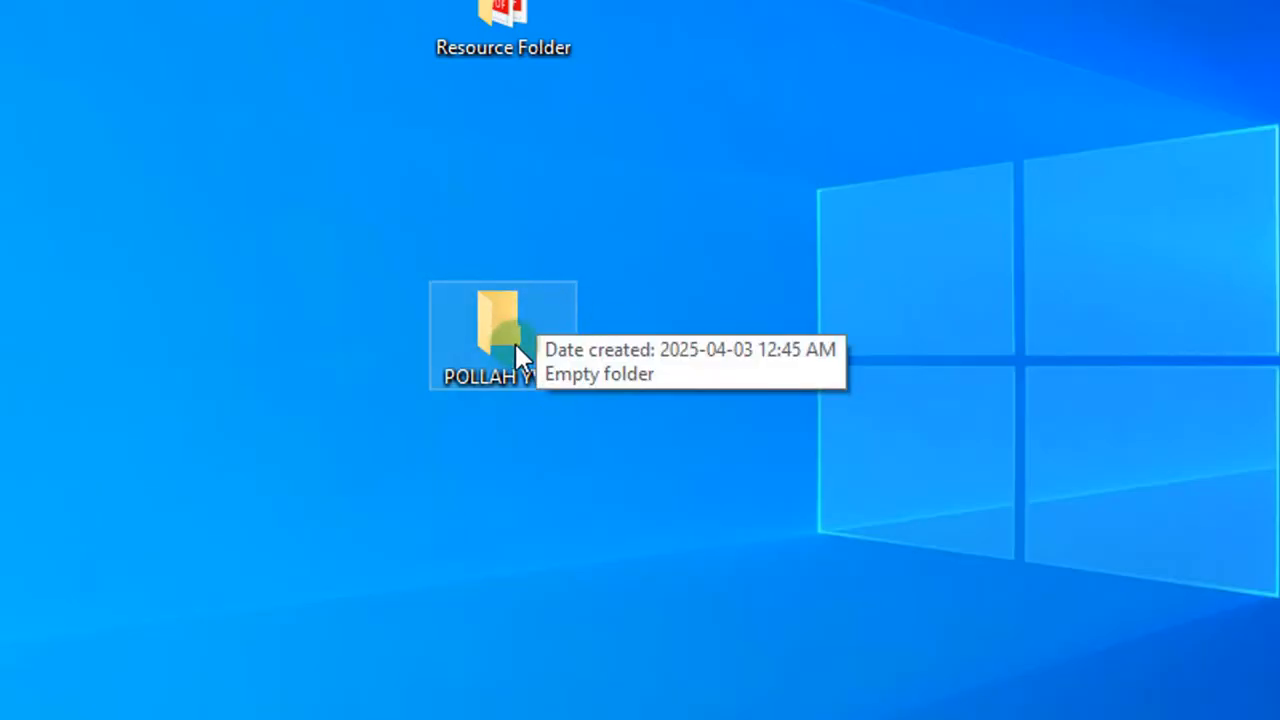
{"action": "mouse_move", "coordinate": [515, 343]}
{"action": "left_mouse_down"}
{"action": "mouse_move", "coordinate": [514, 317]}
{"action": "mouse_move", "coordinate": [513, 337]}
{"action": "left_mouse_up"}
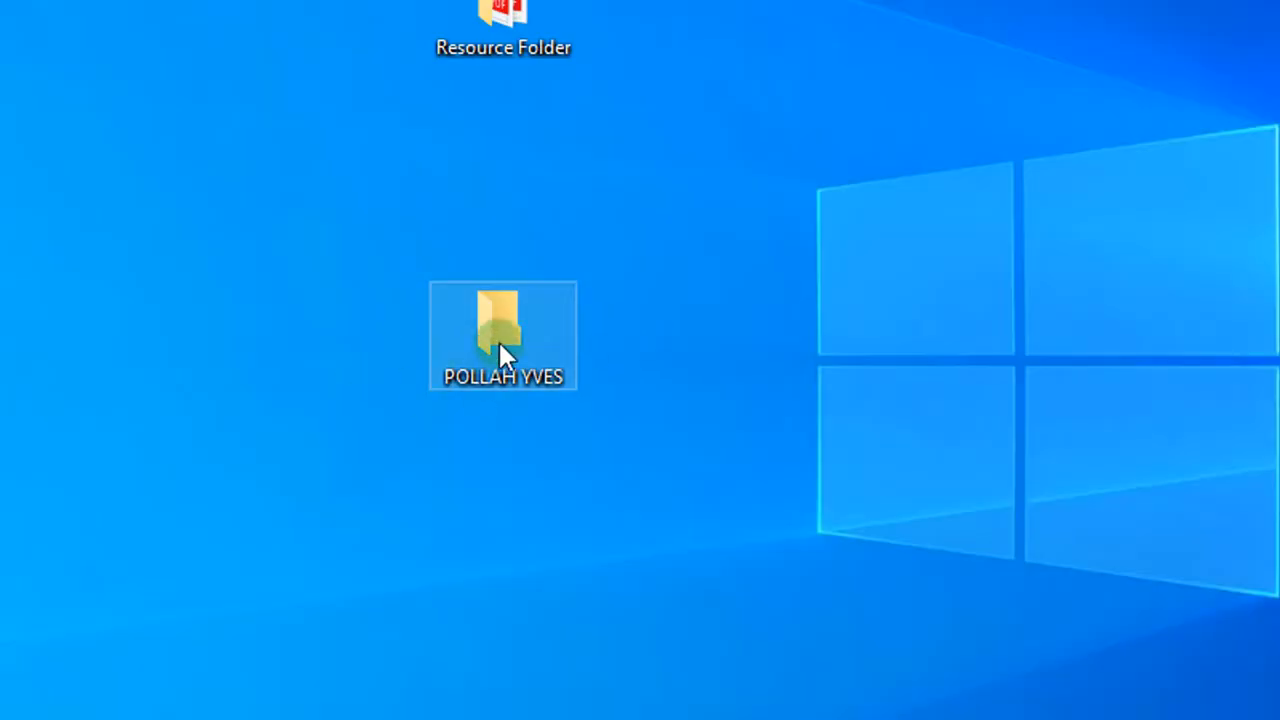
{"action": "left_click", "coordinate": [652, 335]}
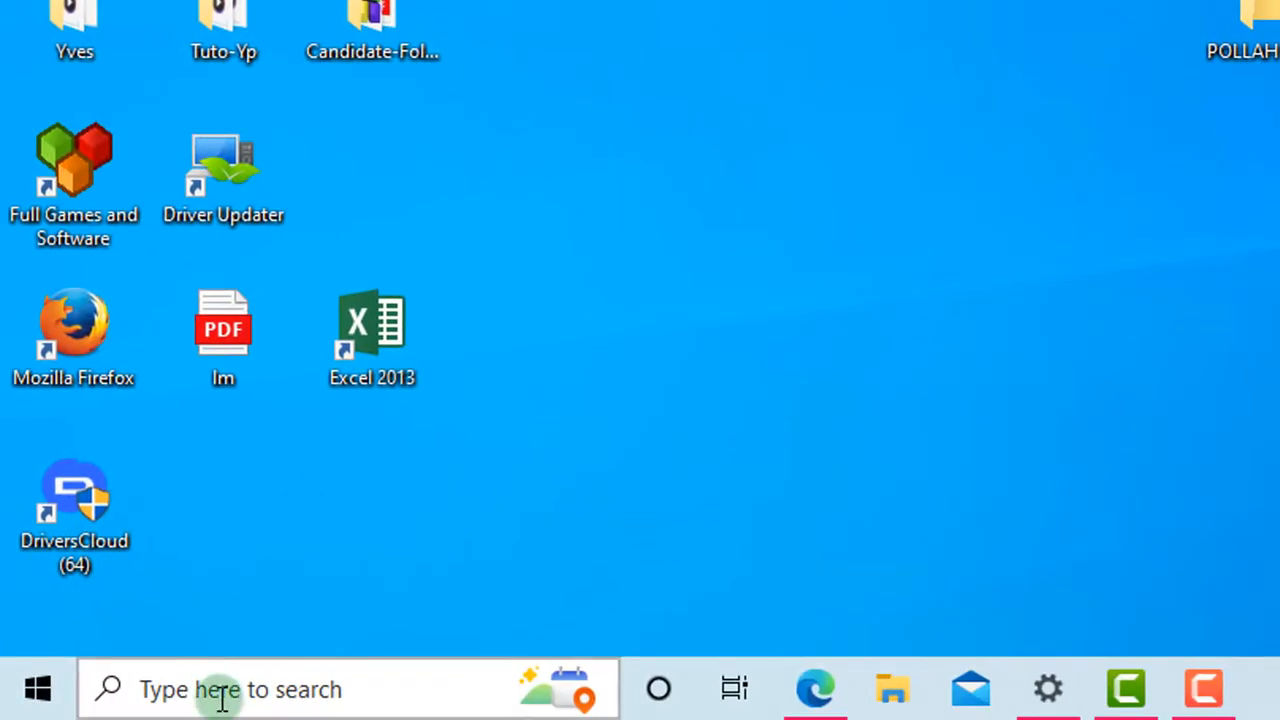
{"action": "left_click", "coordinate": [222, 695]}
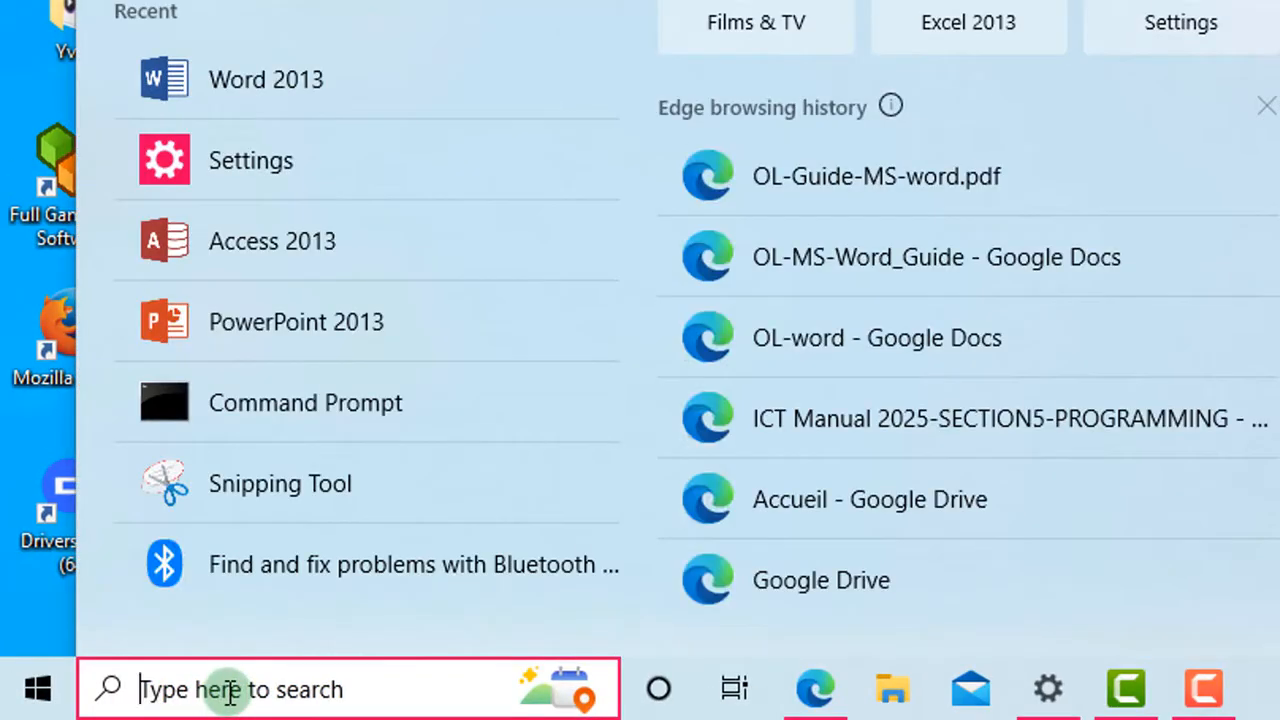
{"action": "type", "text": "word"}
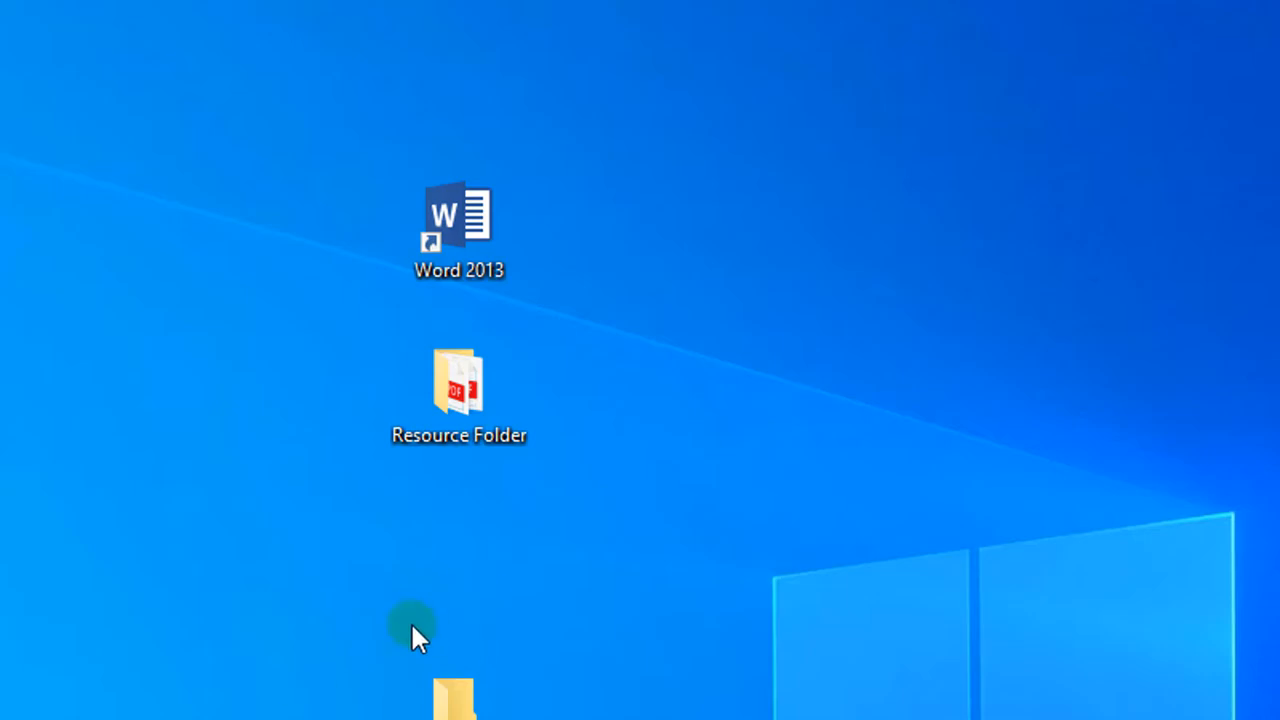
Step: Launch Word 2013 from its desktop shortcut and dismiss the product activation notice
{"action": "double_click", "coordinate": [463, 211]}
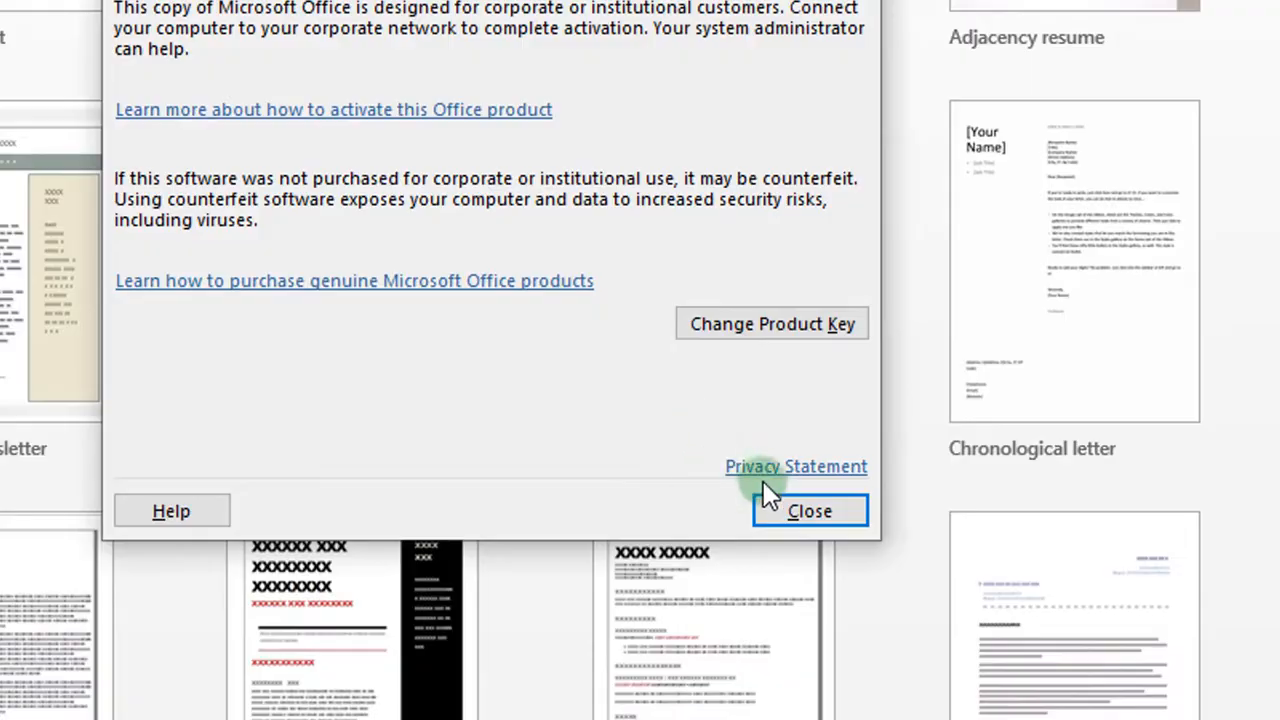
{"action": "left_click", "coordinate": [808, 513]}
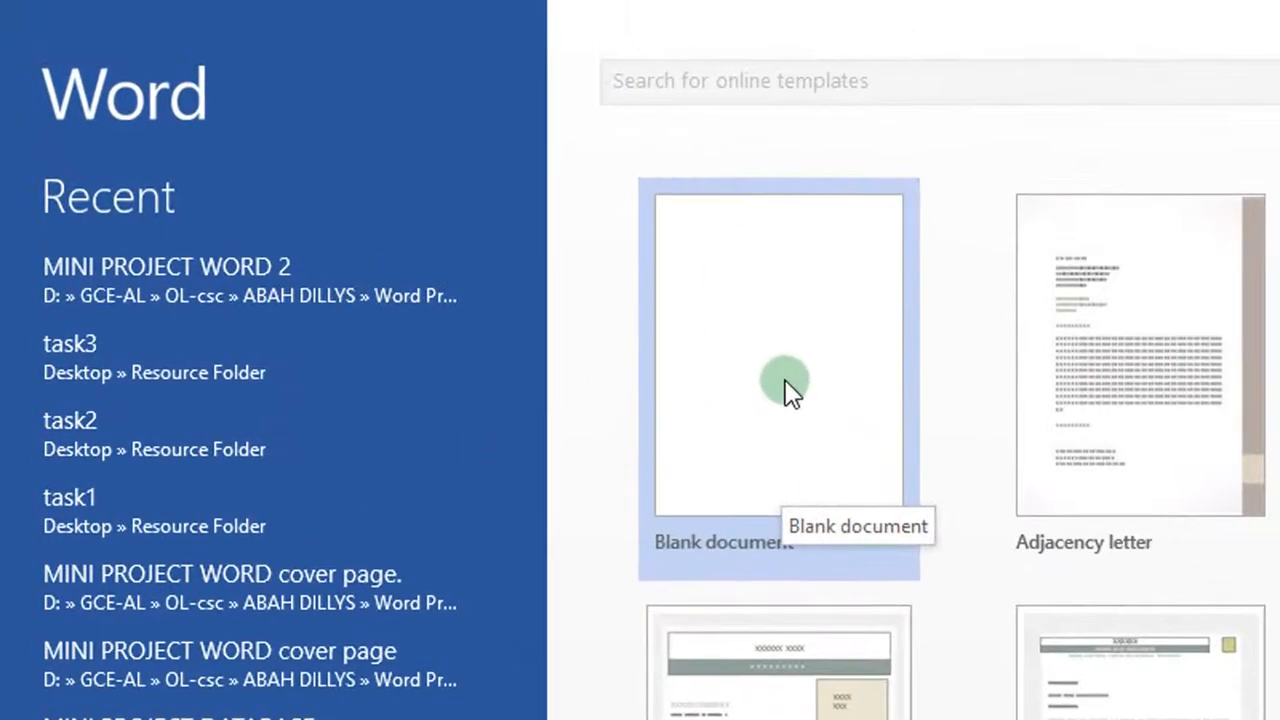
Step: Create a blank document and browse the Home, Insert, Design, Page Layout and References tabs
{"action": "left_click", "coordinate": [762, 432]}
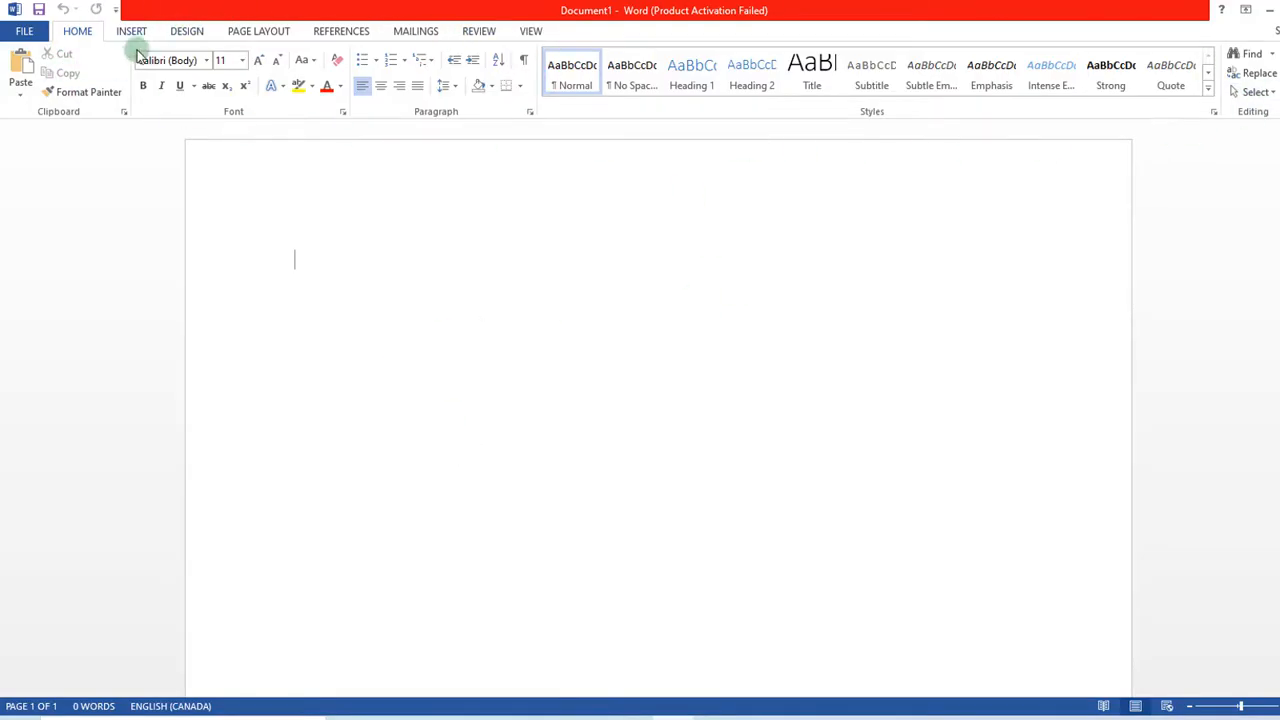
{"action": "left_click", "coordinate": [77, 31]}
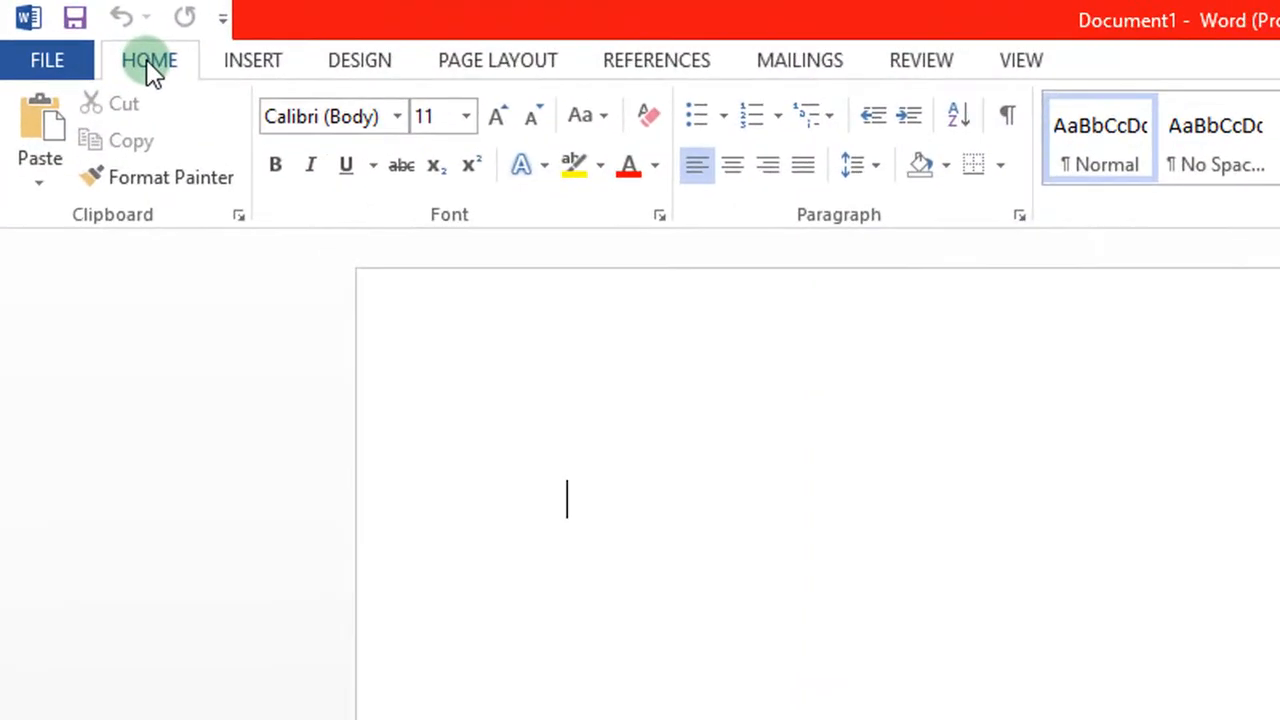
{"action": "left_click", "coordinate": [255, 60]}
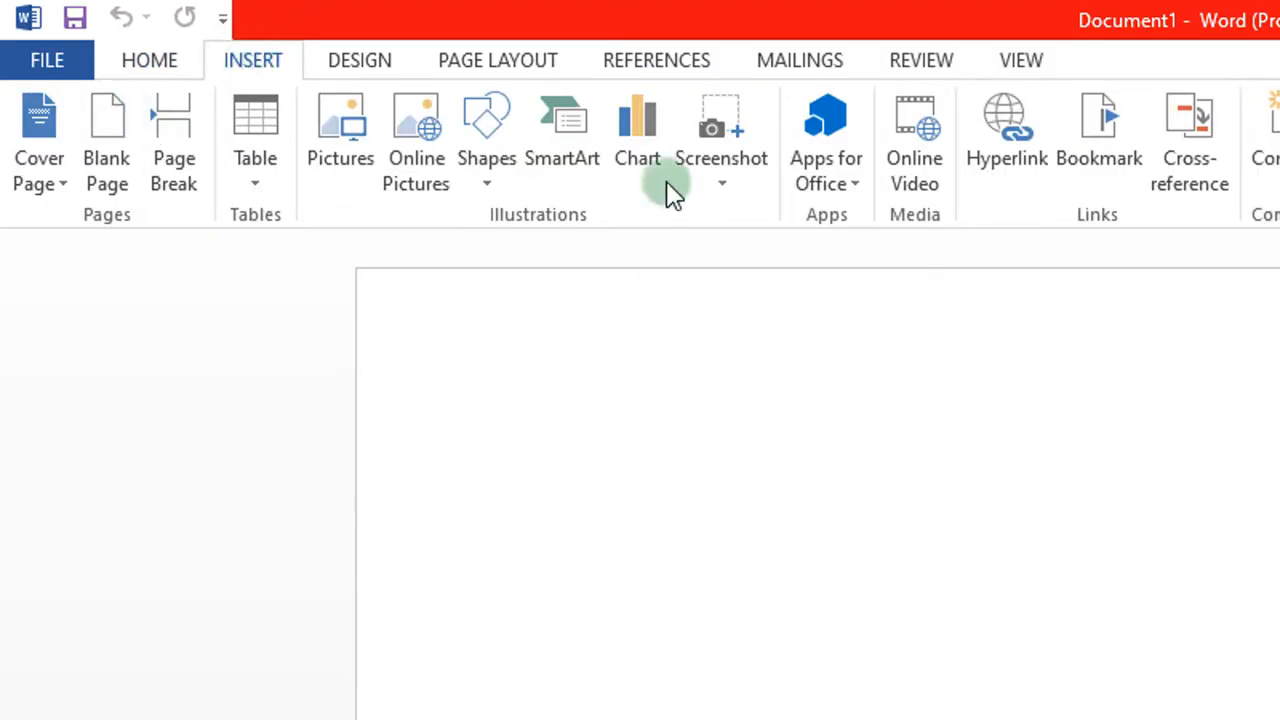
{"action": "left_click", "coordinate": [364, 62]}
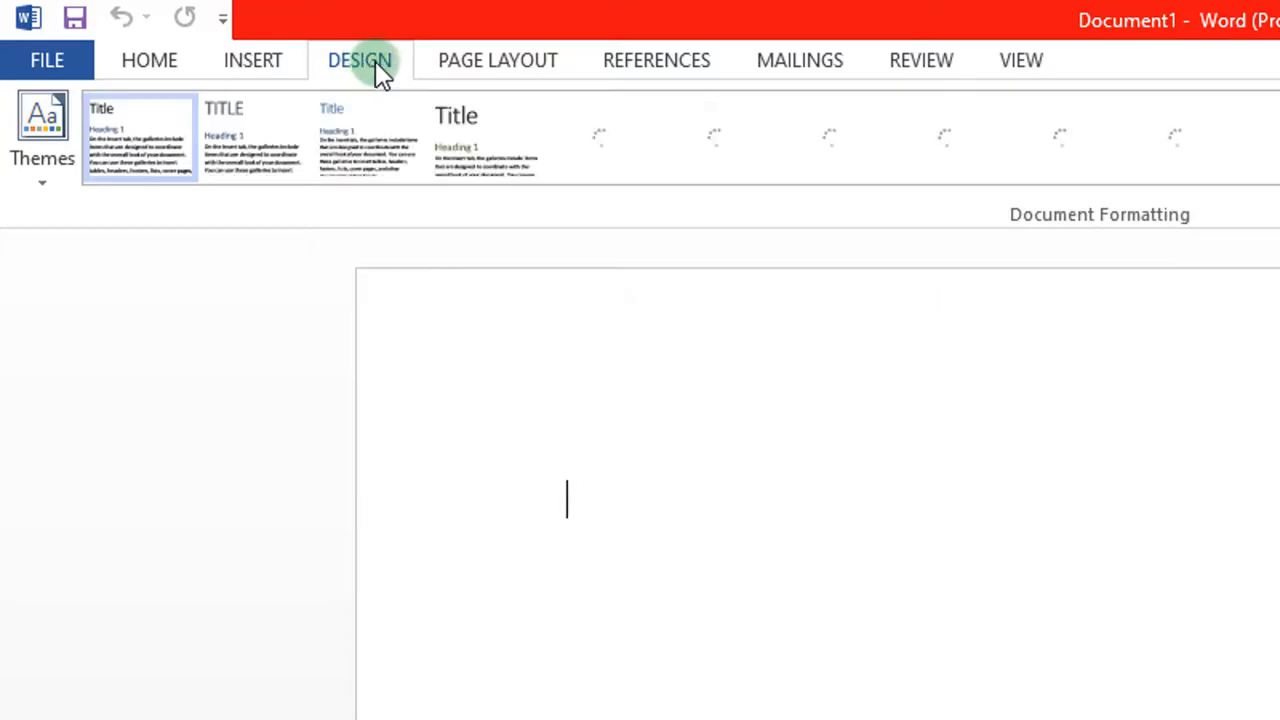
{"action": "left_click", "coordinate": [481, 62]}
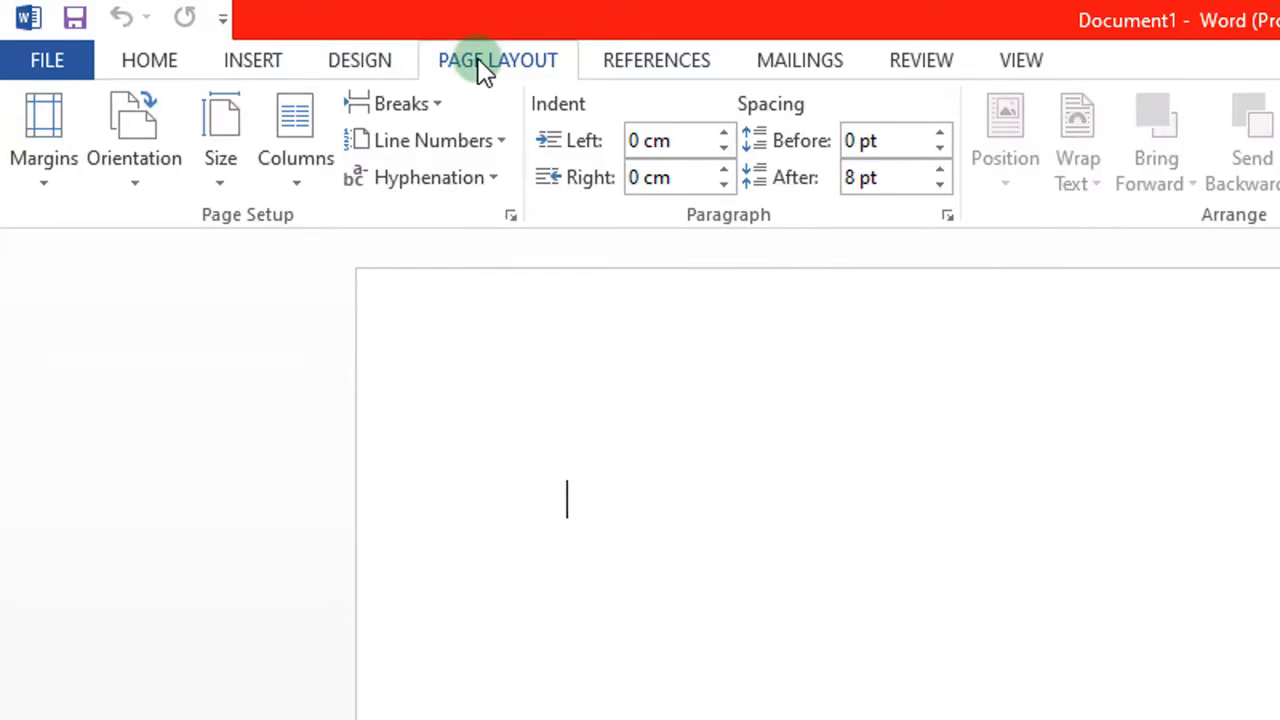
{"action": "left_click", "coordinate": [636, 62]}
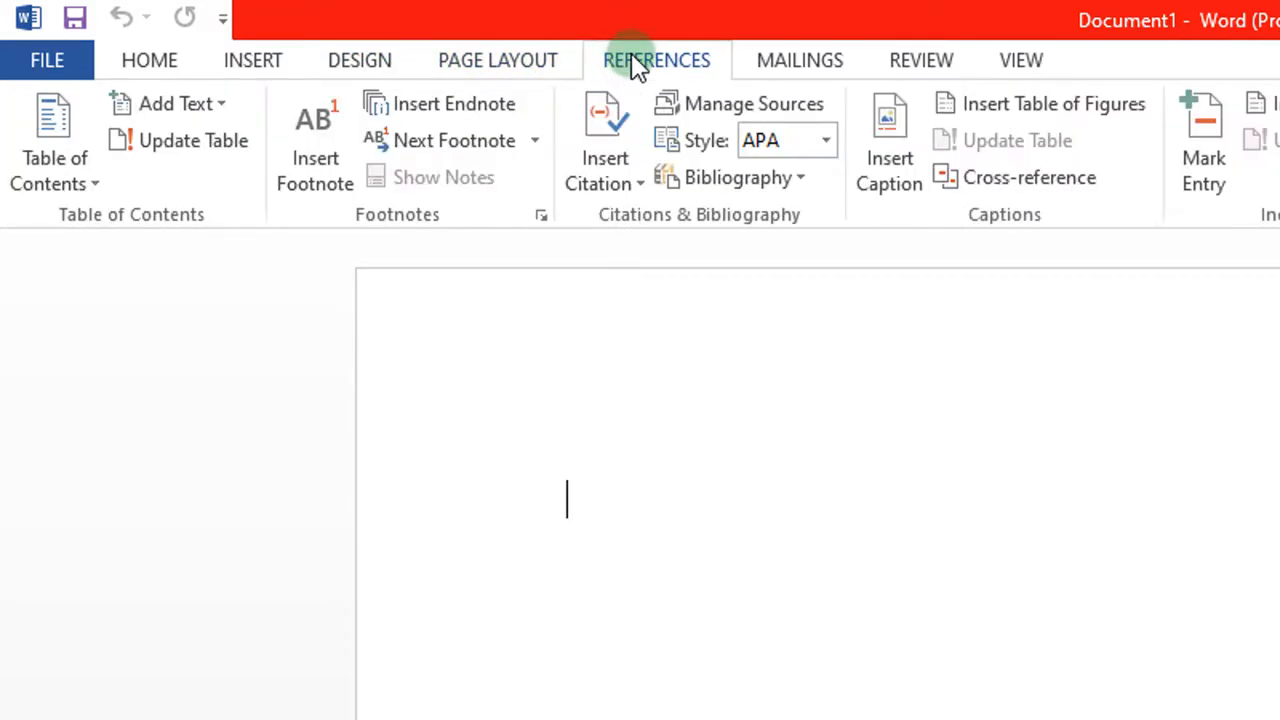
{"action": "left_click", "coordinate": [1094, 190]}
Step: Revisit the Home, Insert and Design tabs, end on Review, and place the cursor on the page
{"action": "left_click", "coordinate": [183, 65]}
{"action": "left_click", "coordinate": [241, 63]}
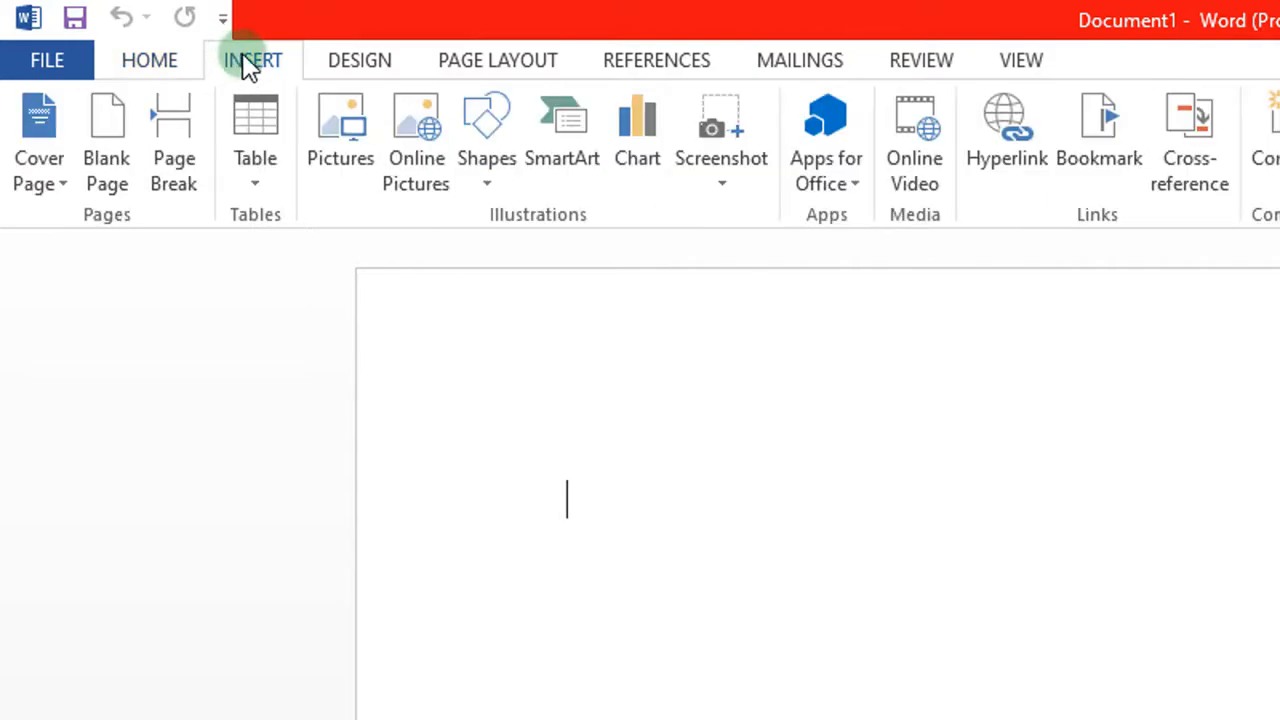
{"action": "left_click", "coordinate": [334, 62]}
{"action": "left_click", "coordinate": [657, 66]}
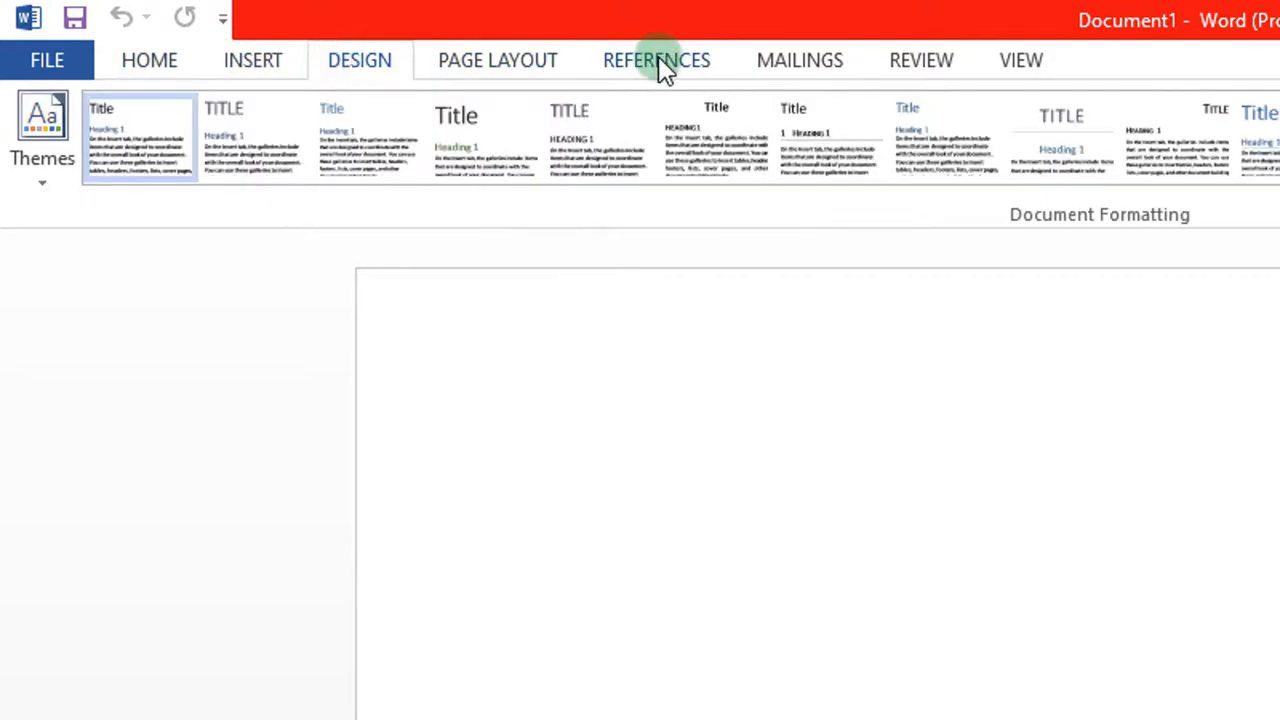
{"action": "left_click", "coordinate": [905, 62]}
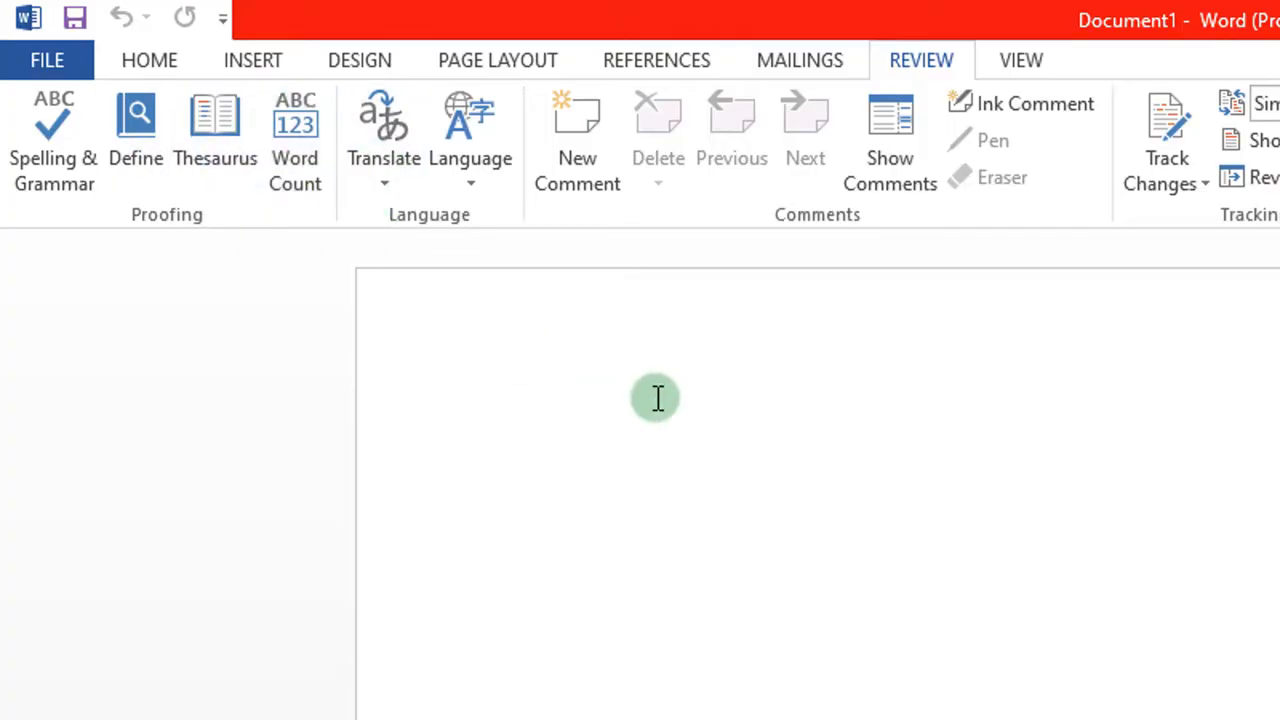
{"action": "left_click", "coordinate": [578, 506]}
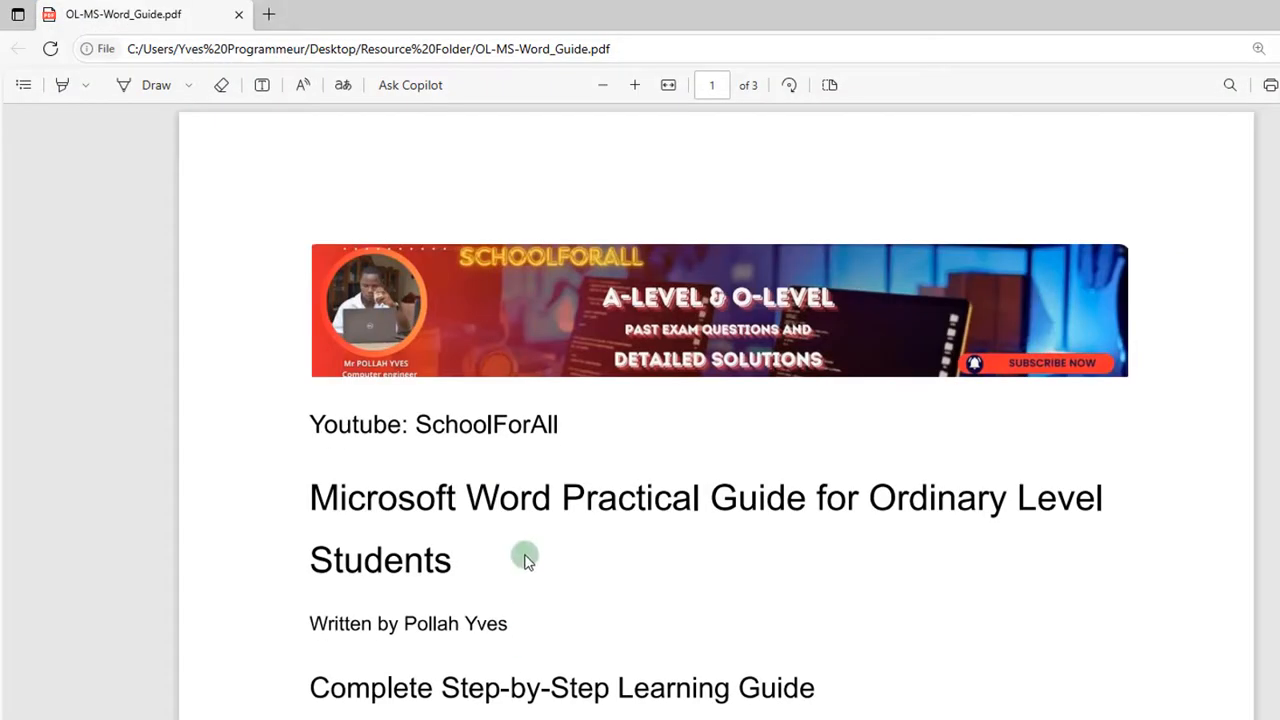
Step: Read down to the guide's 'Text to be Used for All Tasks' box, then return to Document1
{"action": "scroll", "coordinate": [524, 556], "scroll_direction": "down", "scroll_amount": 2}
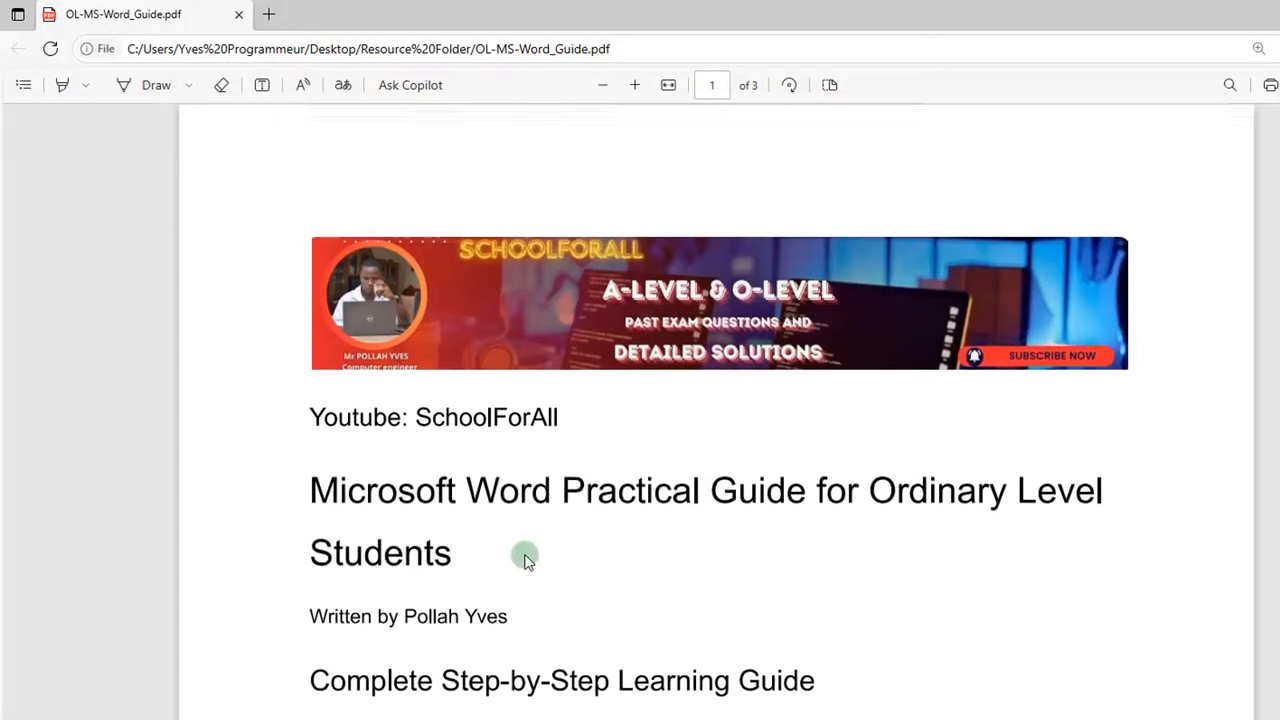
{"action": "scroll", "coordinate": [527, 558], "scroll_direction": "down", "scroll_amount": 2}
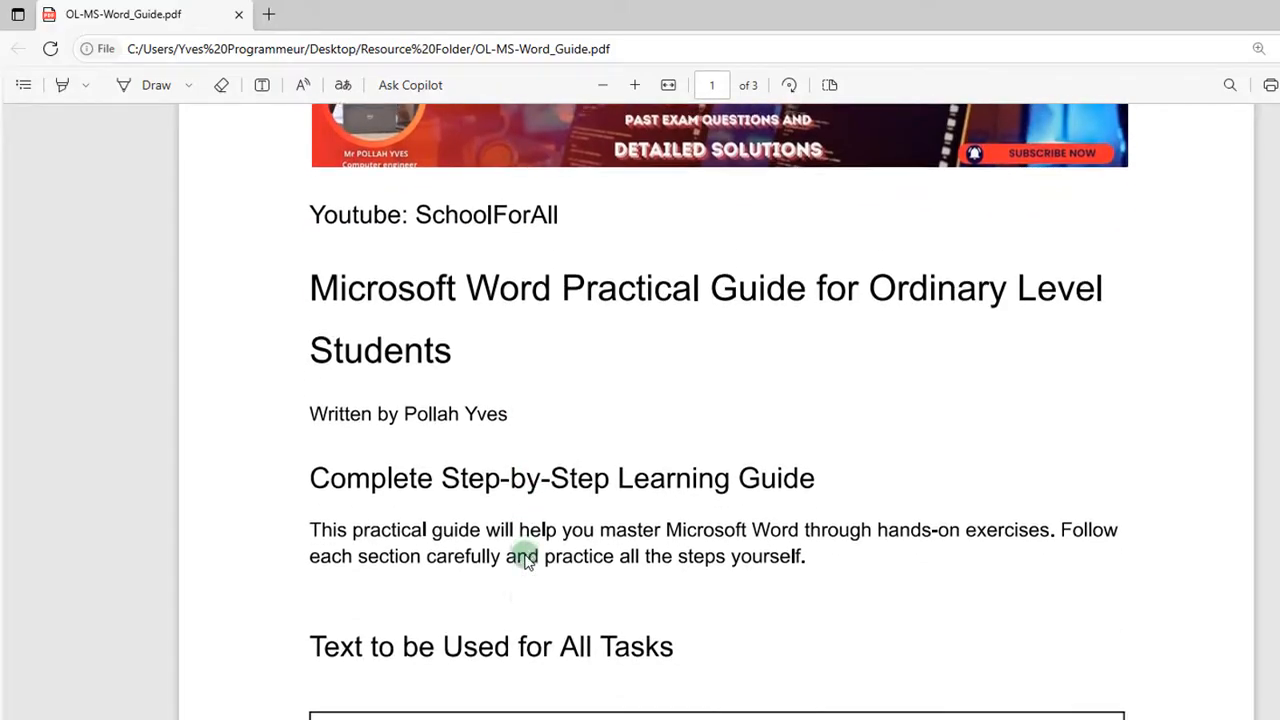
{"action": "scroll", "coordinate": [525, 557], "scroll_direction": "up", "scroll_amount": 1}
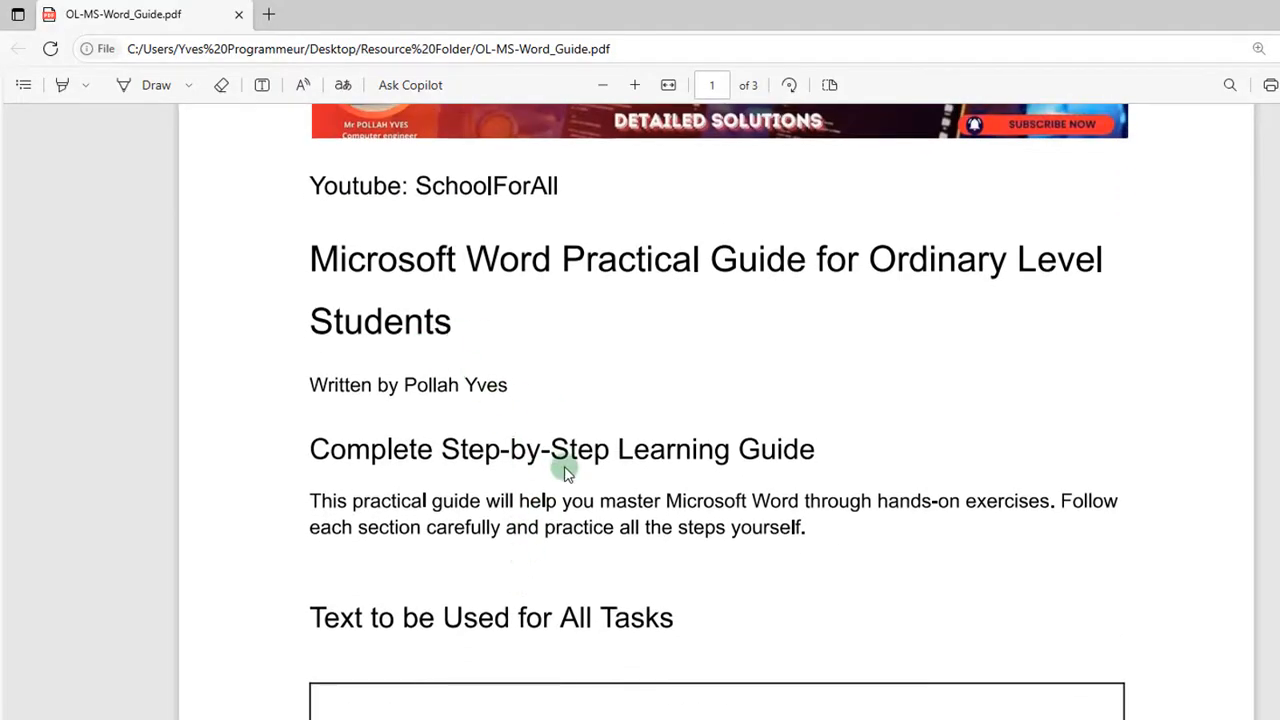
{"action": "scroll", "coordinate": [566, 472], "scroll_direction": "down", "scroll_amount": 1}
{"action": "scroll", "coordinate": [566, 472], "scroll_direction": "down", "scroll_amount": 5}
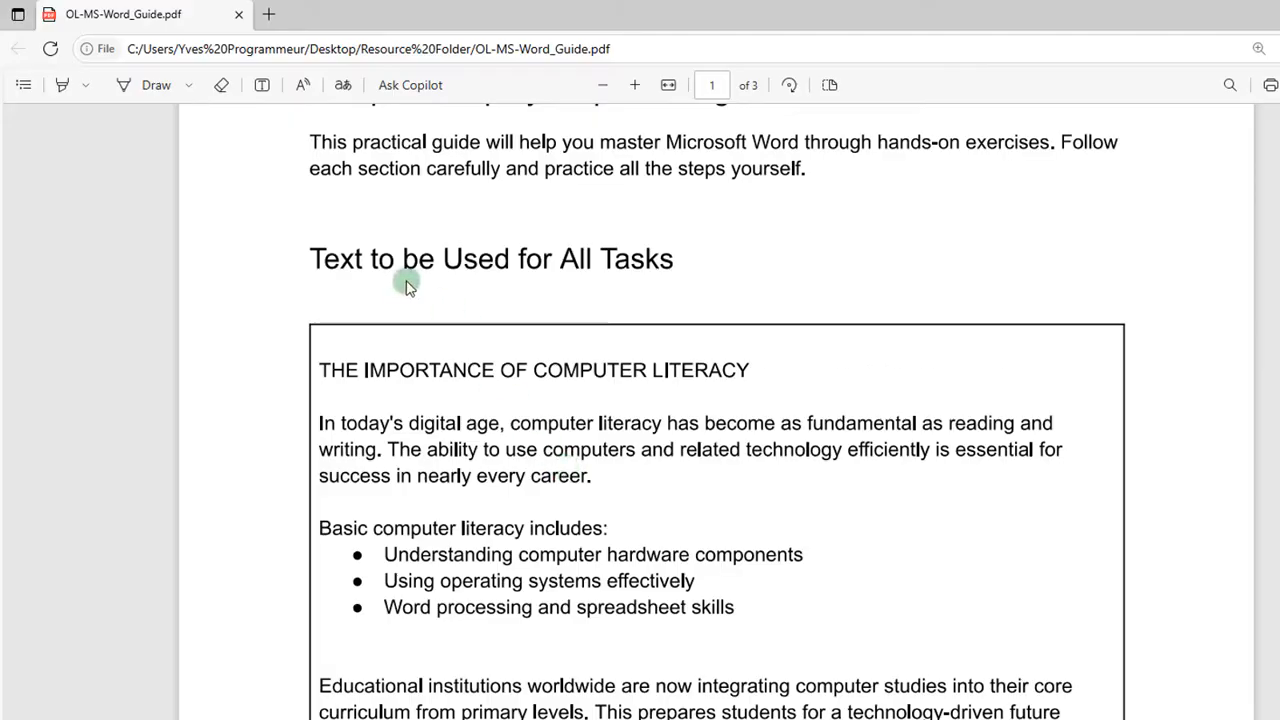
{"action": "scroll", "coordinate": [543, 298], "scroll_direction": "down", "scroll_amount": 2}
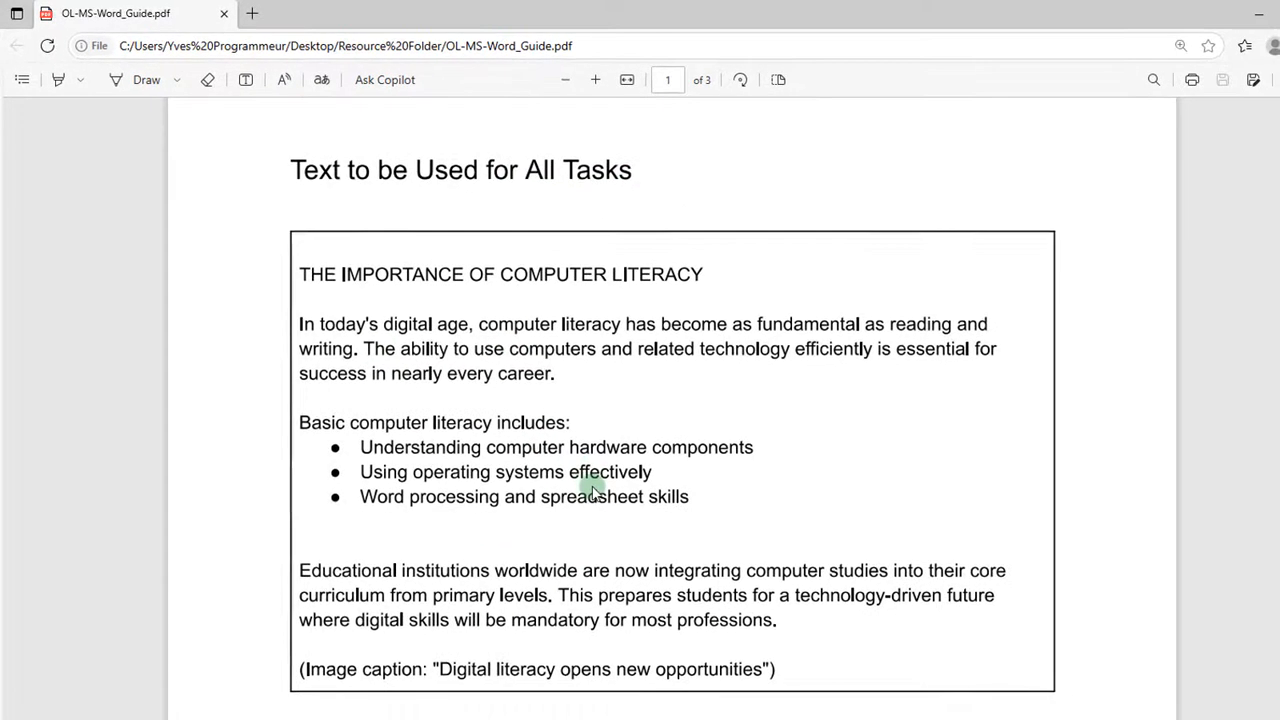
{"action": "scroll", "coordinate": [592, 490], "scroll_direction": "down", "scroll_amount": 1}
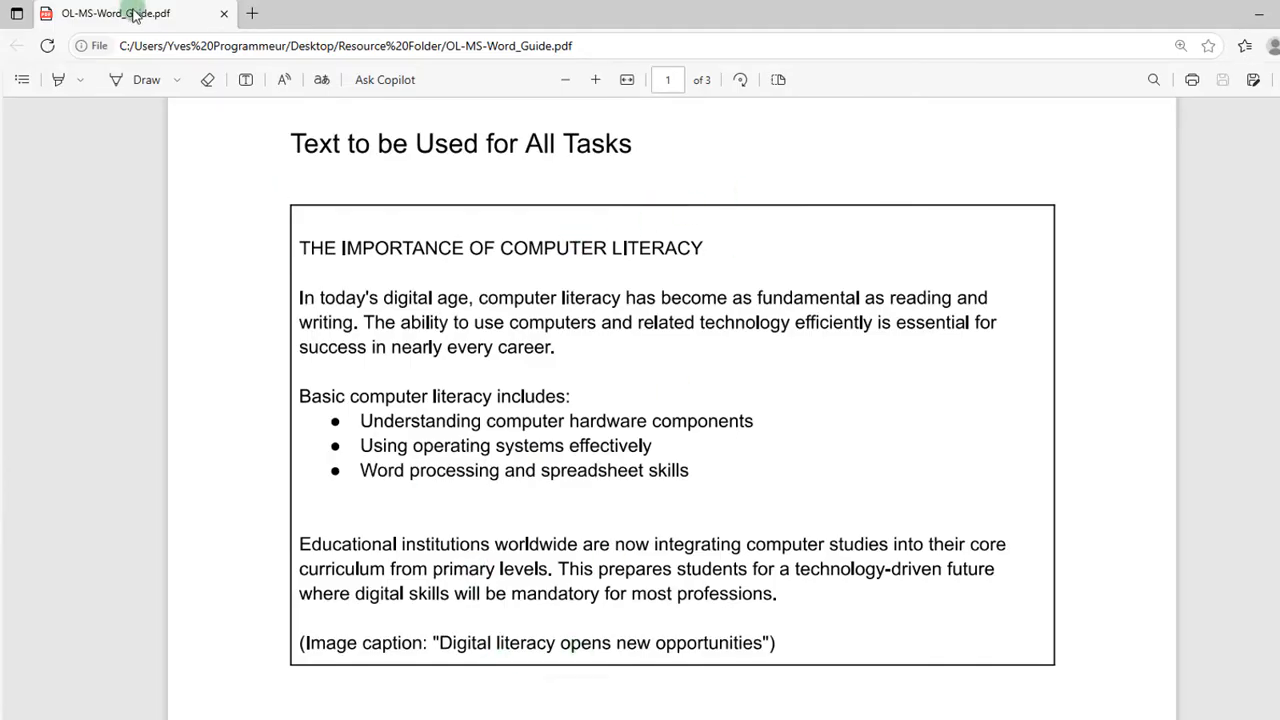
{"action": "scroll", "coordinate": [1035, 355], "scroll_direction": "down", "scroll_amount": 1}
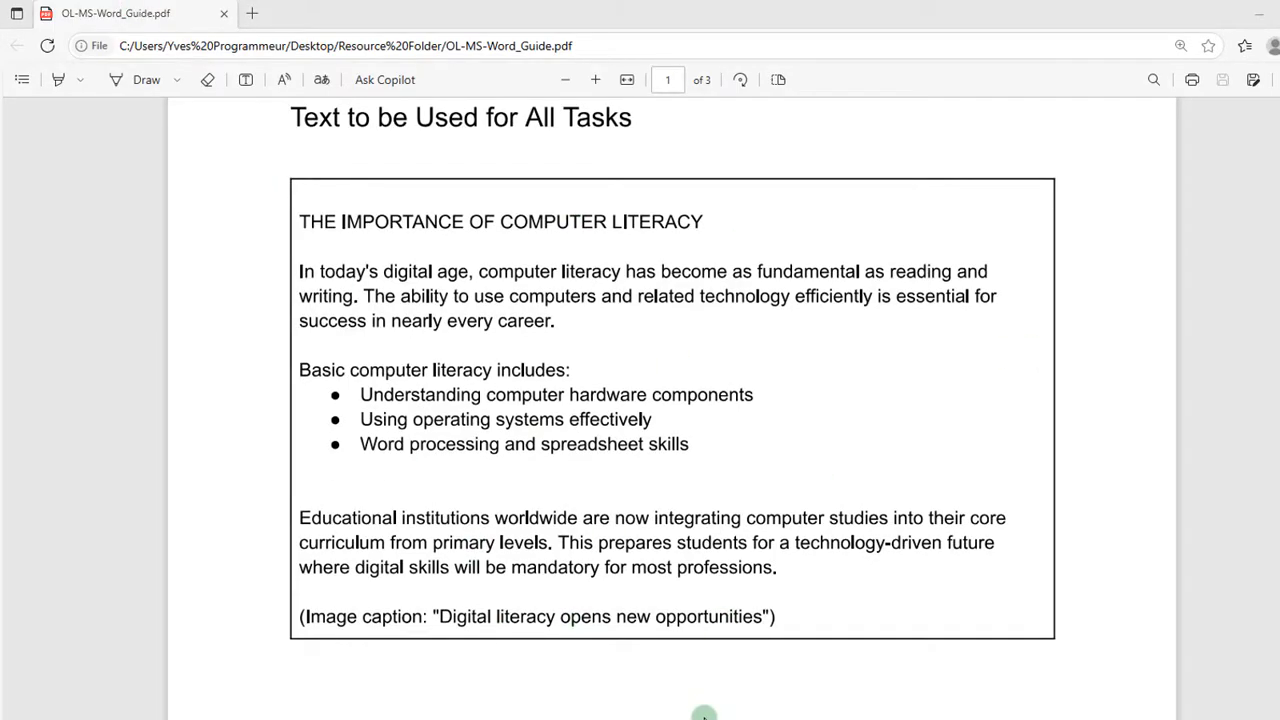
{"action": "left_click", "coordinate": [688, 717]}
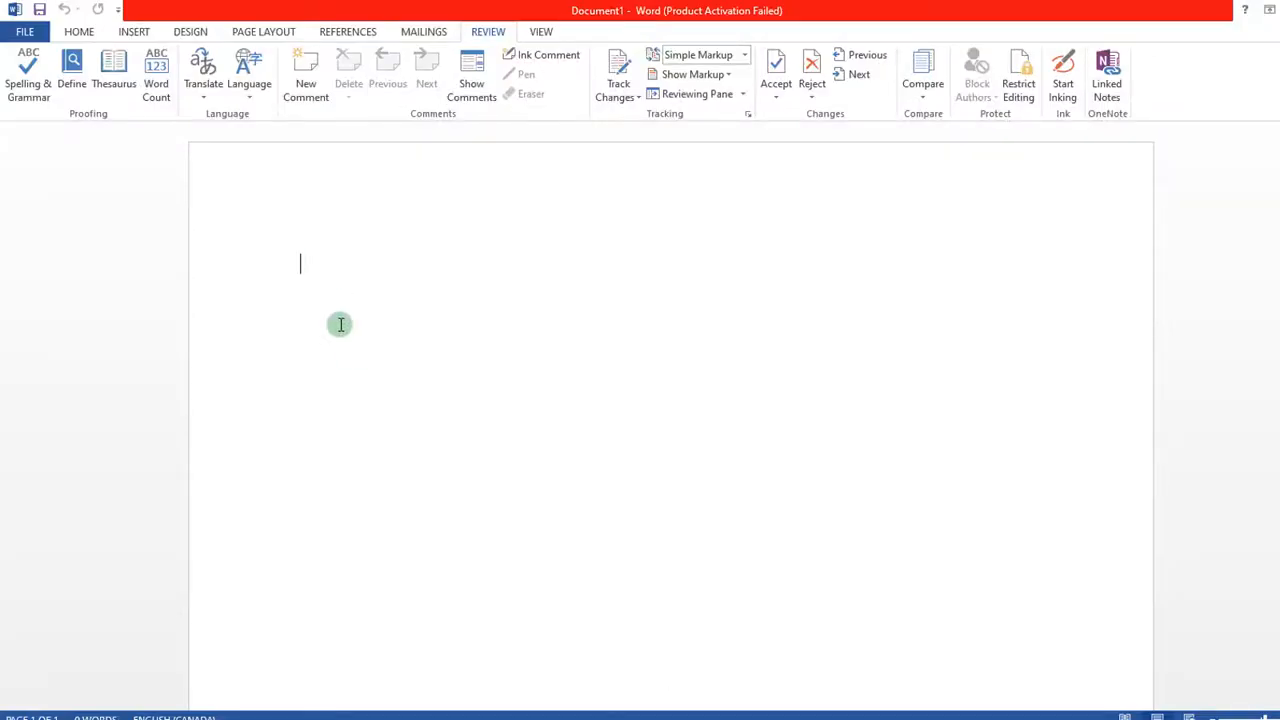
{"action": "mouse_move", "coordinate": [445, 712]}
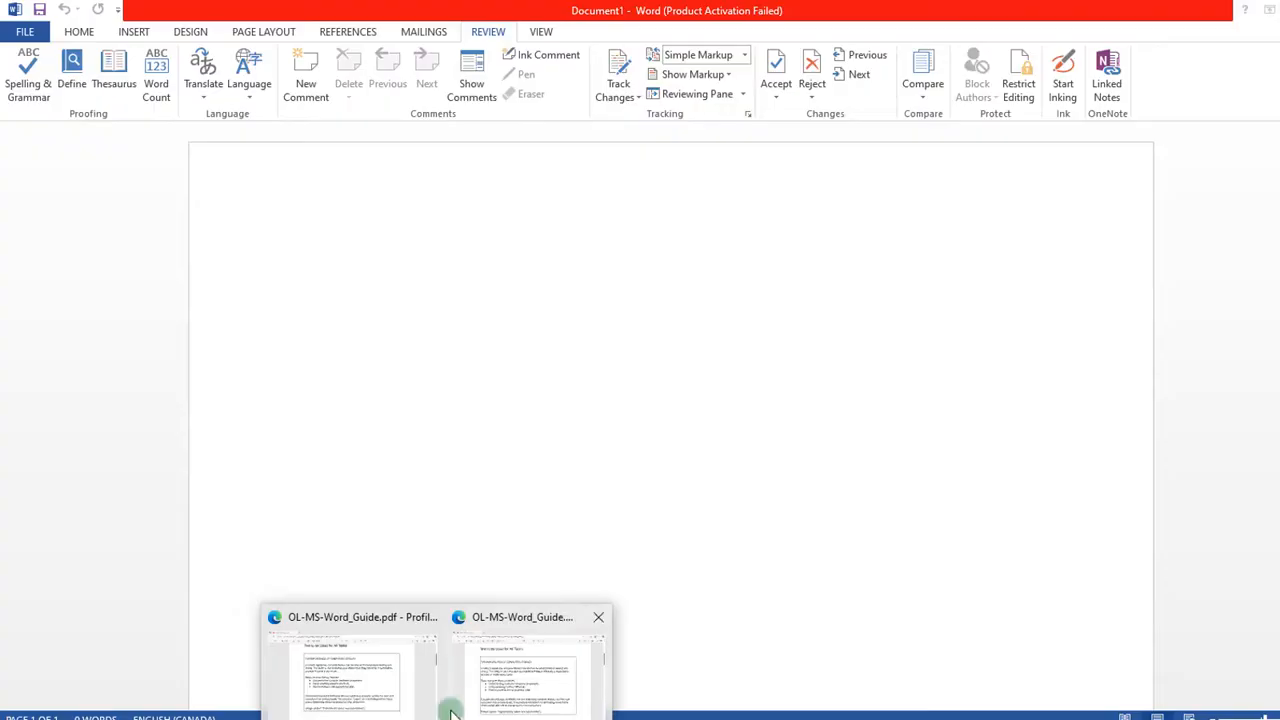
{"action": "left_click", "coordinate": [400, 688]}
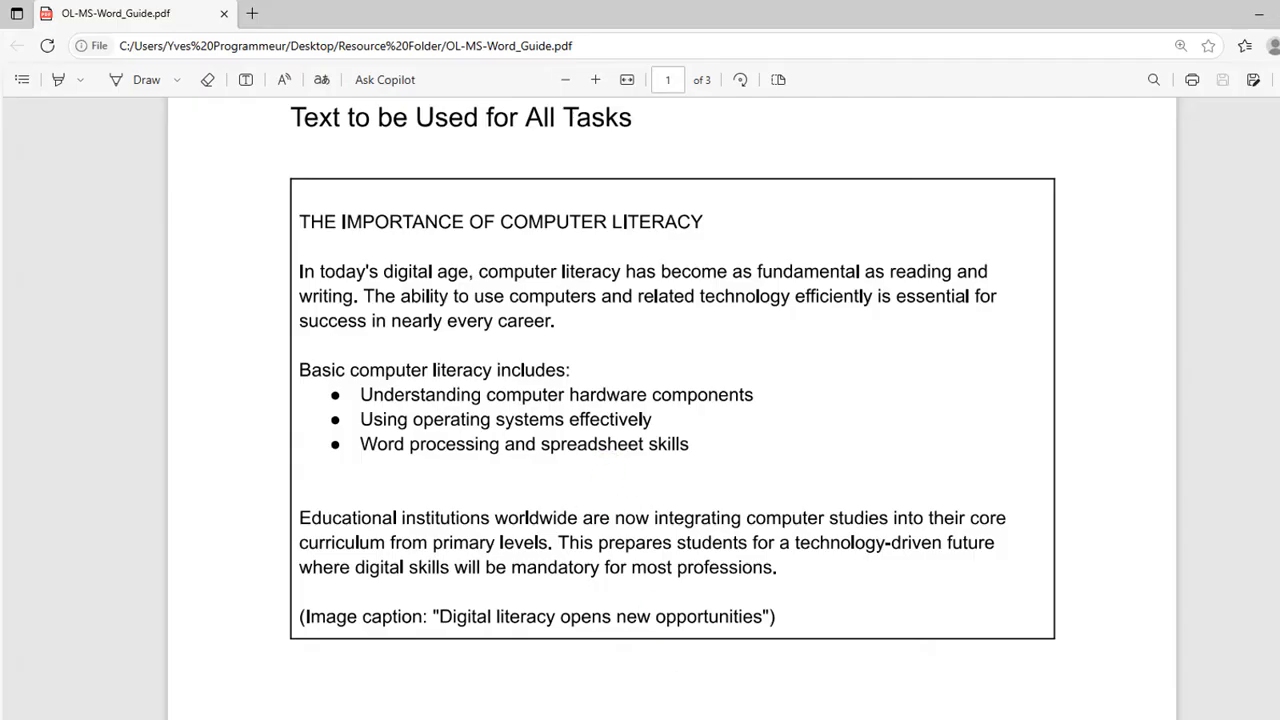
{"action": "mouse_move", "coordinate": [685, 712]}
{"action": "left_click", "coordinate": [685, 660]}
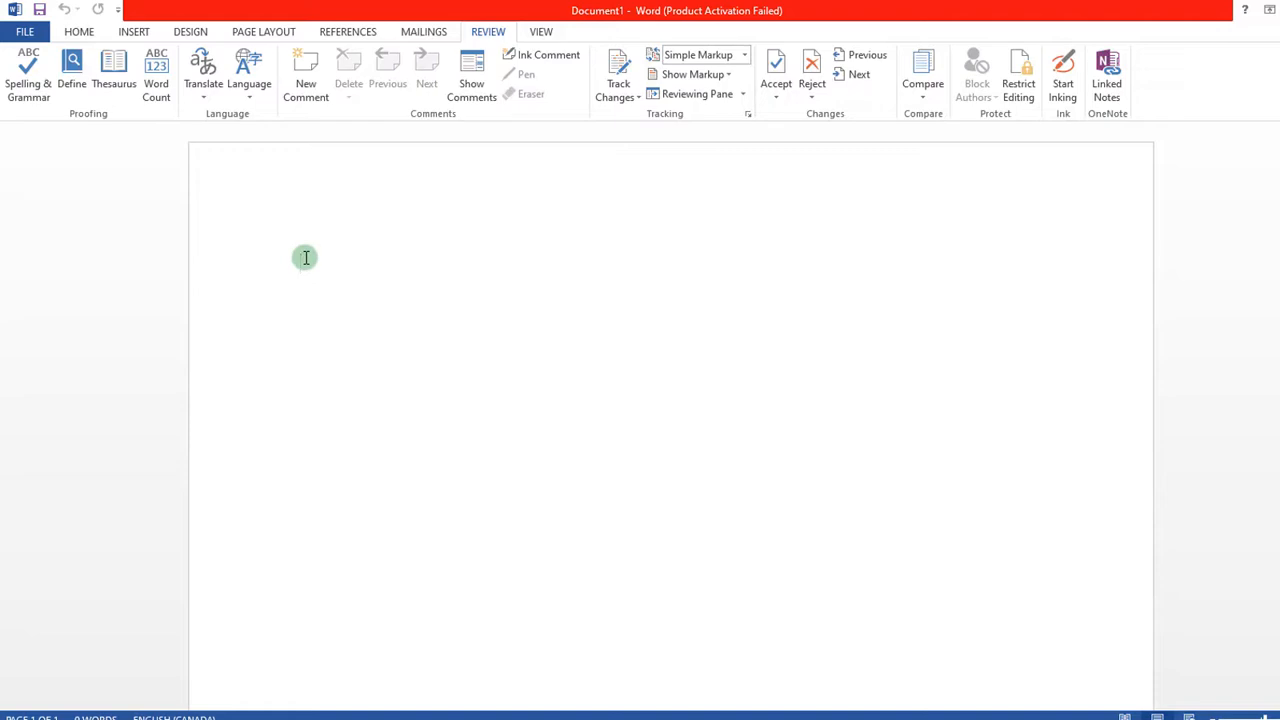
{"action": "key", "text": "Caps_Lock"}
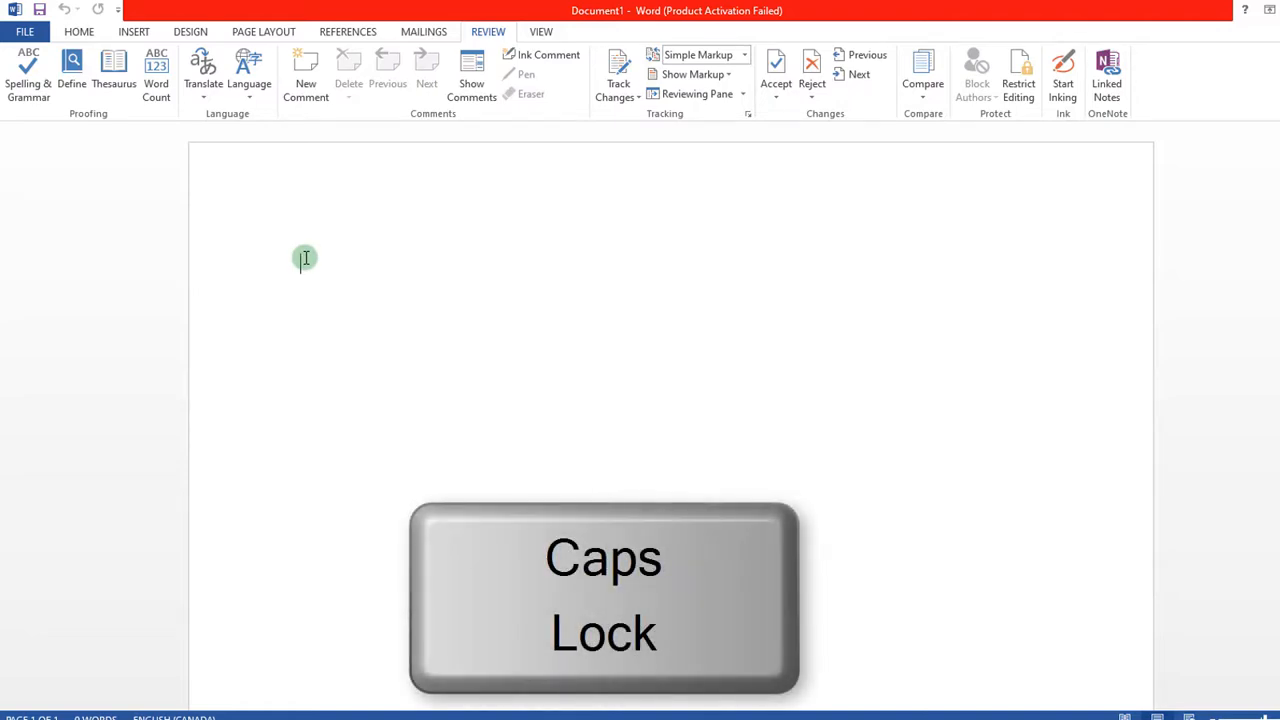
{"action": "type", "text": "JJHVHJV"}
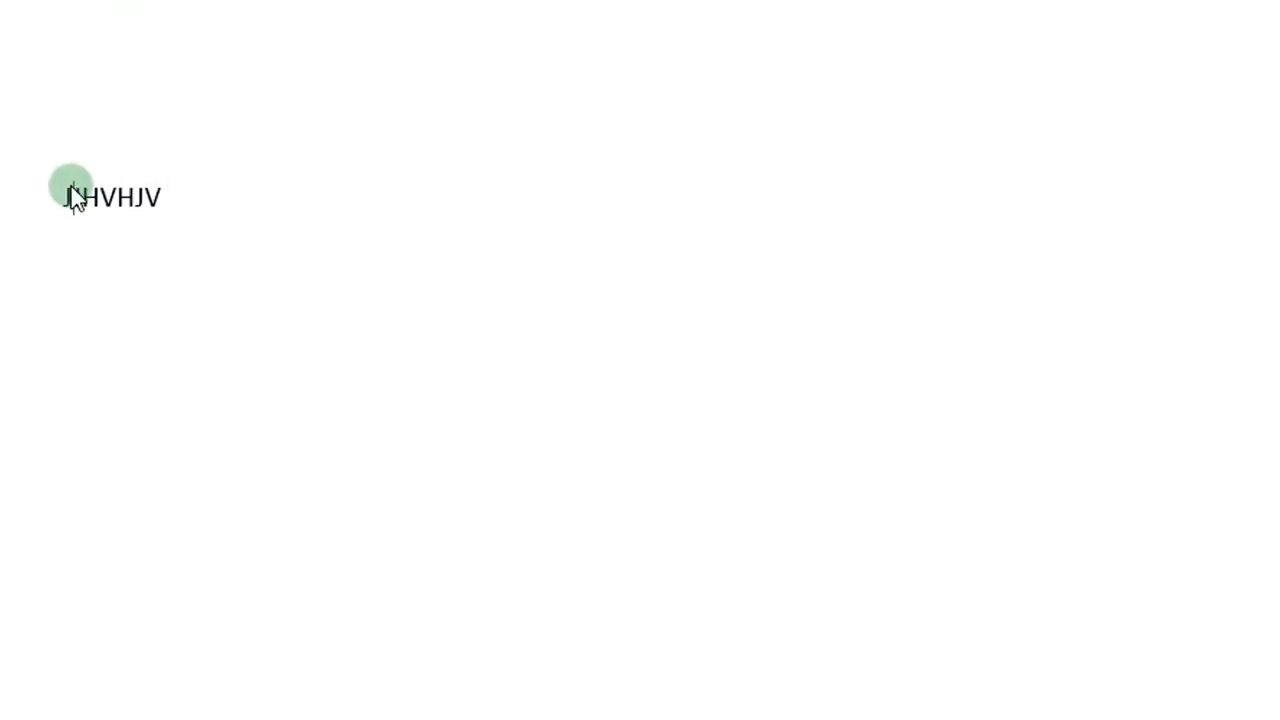
{"action": "key", "text": "BackSpace"}
{"action": "type", "text": "J"}
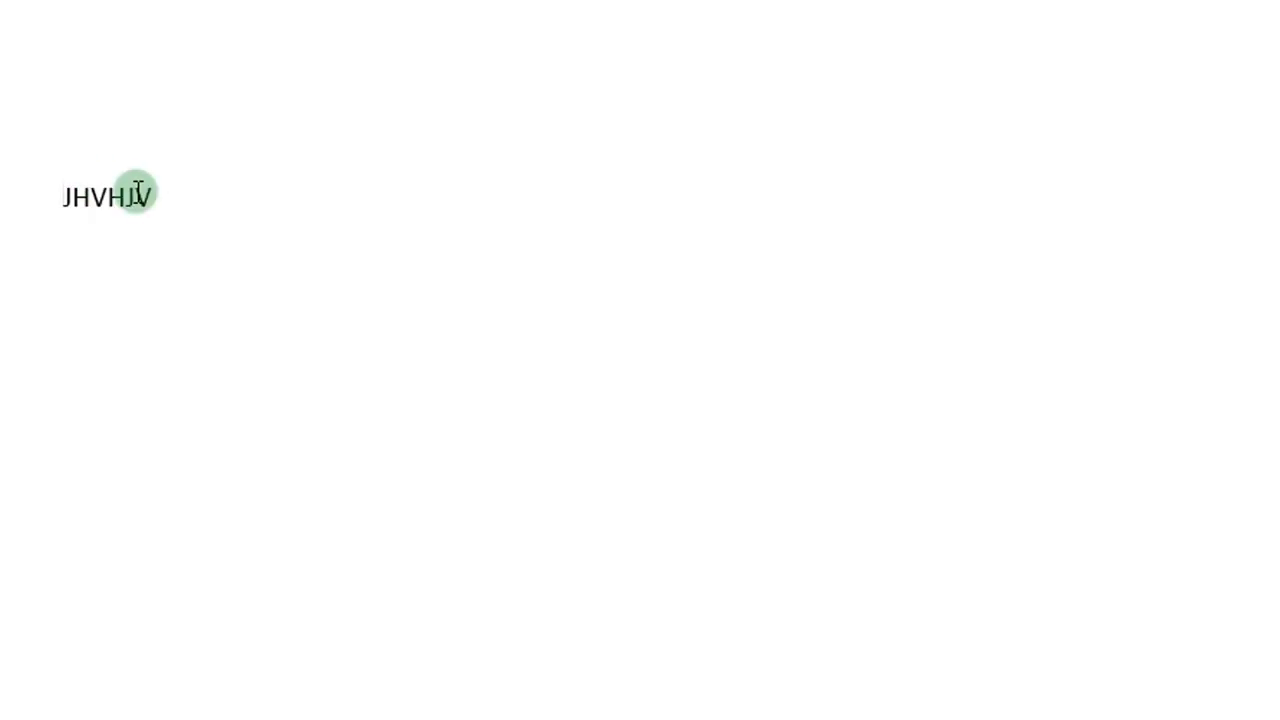
{"action": "left_click", "coordinate": [135, 197]}
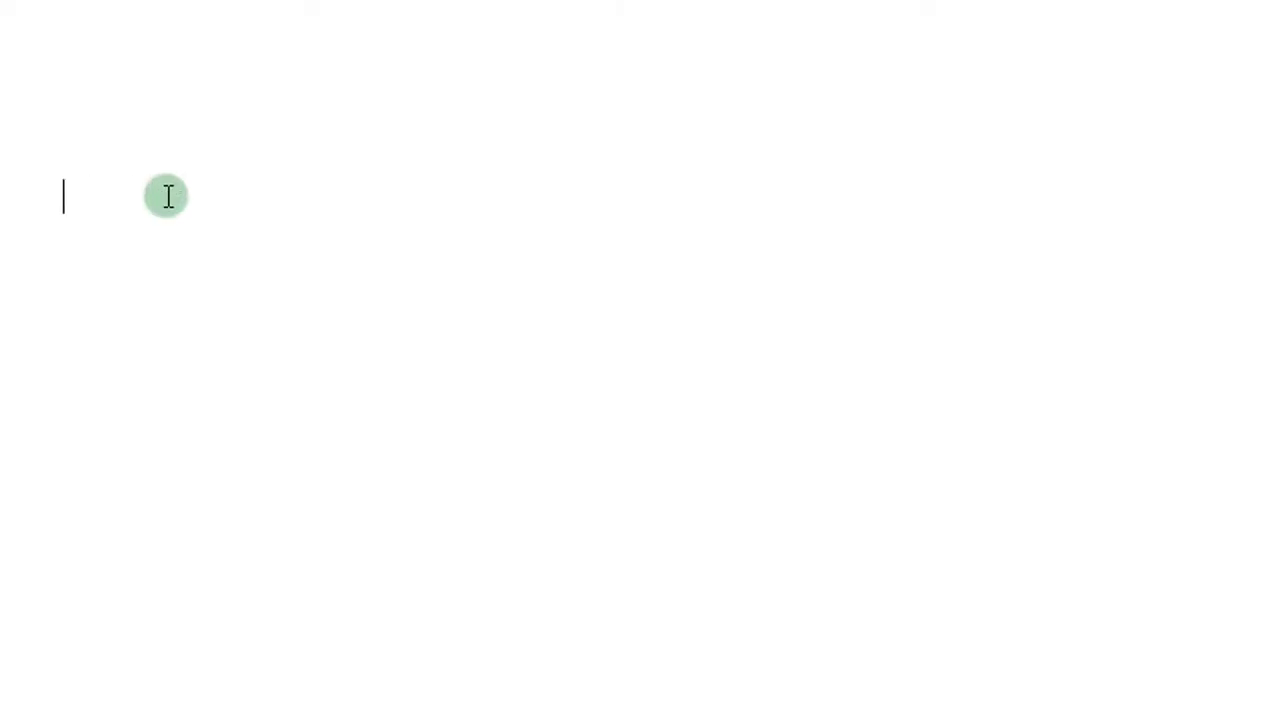
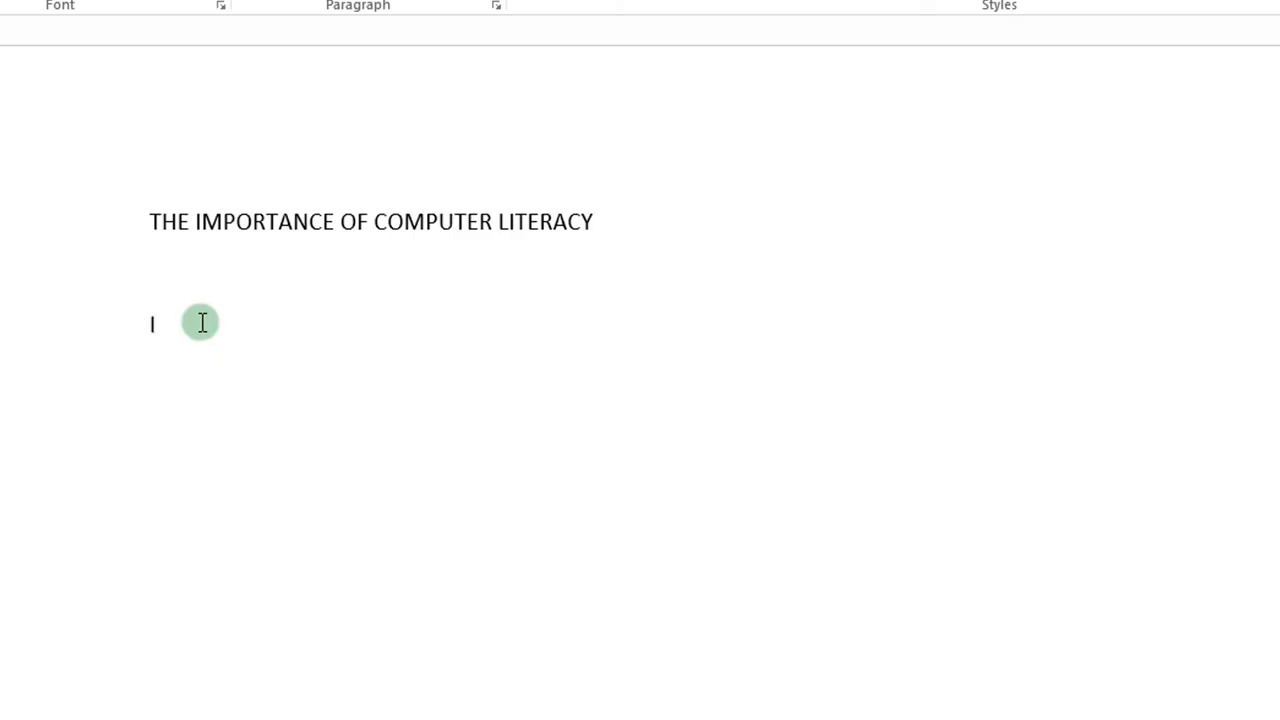
Step: Type the intro paragraph 'In todays digital age, computer literacy has becom...success in nearly career.' and begin 'Basic computer literacy includes:'
{"action": "type", "text": "In todays digital age, computer literacy has becom as fundamental as readin"}
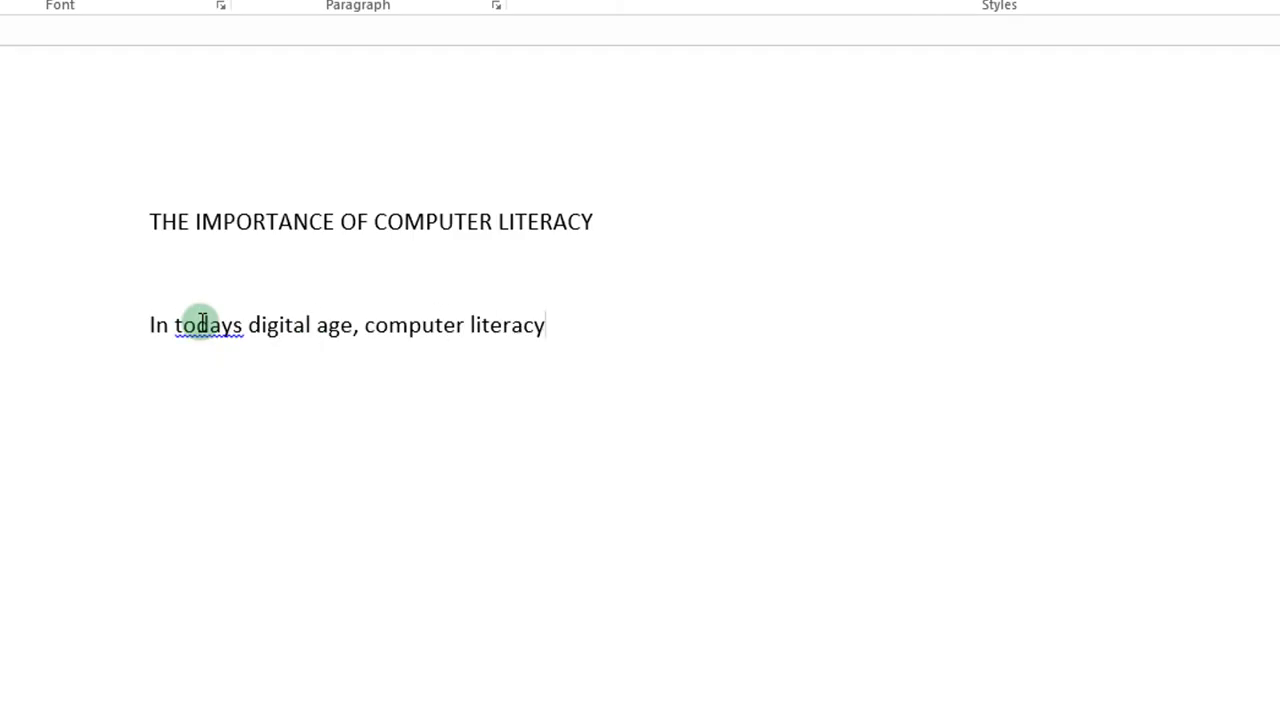
{"action": "type", "text": "g and"}
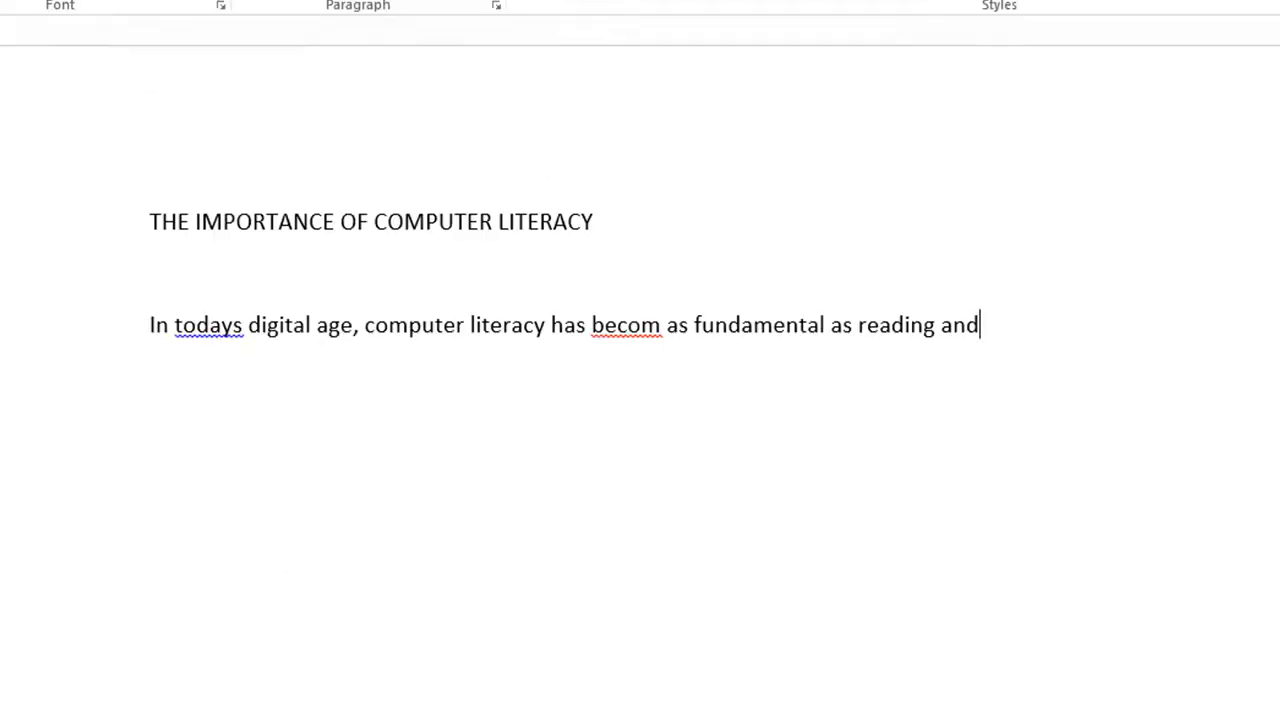
{"action": "key", "text": "Return"}
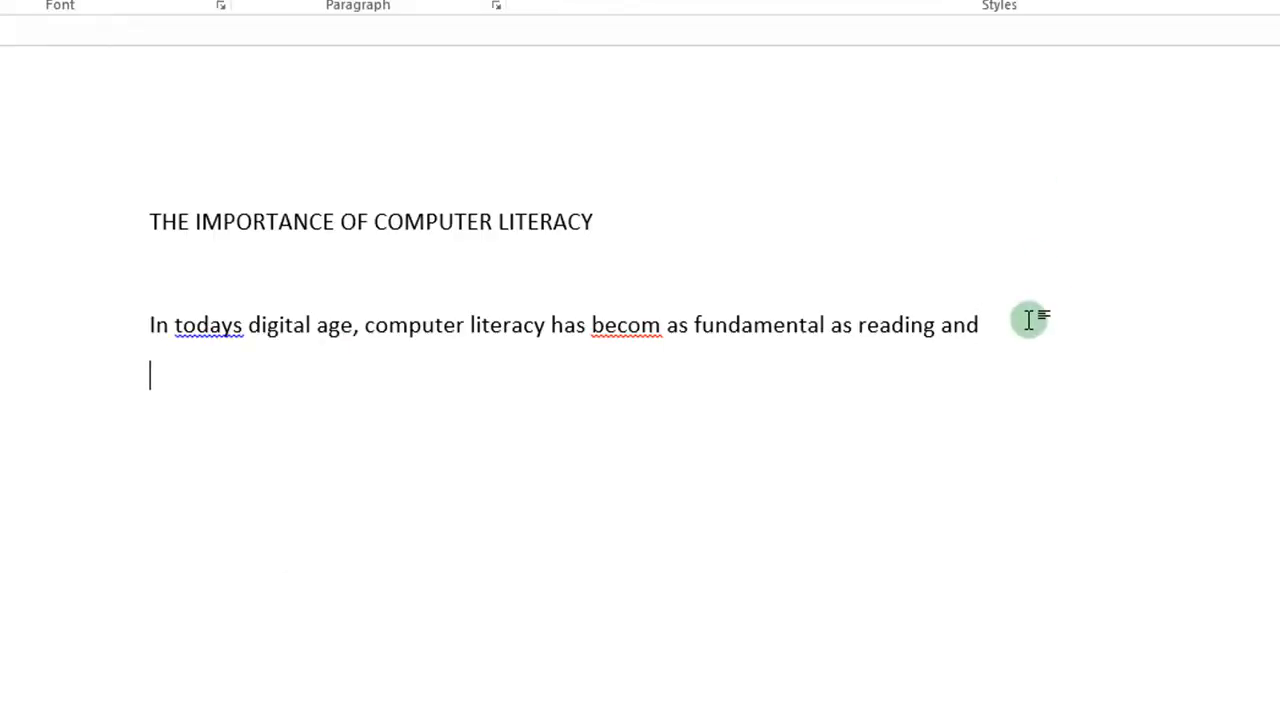
{"action": "type", "text": "writing.The ability to use computers and related"}
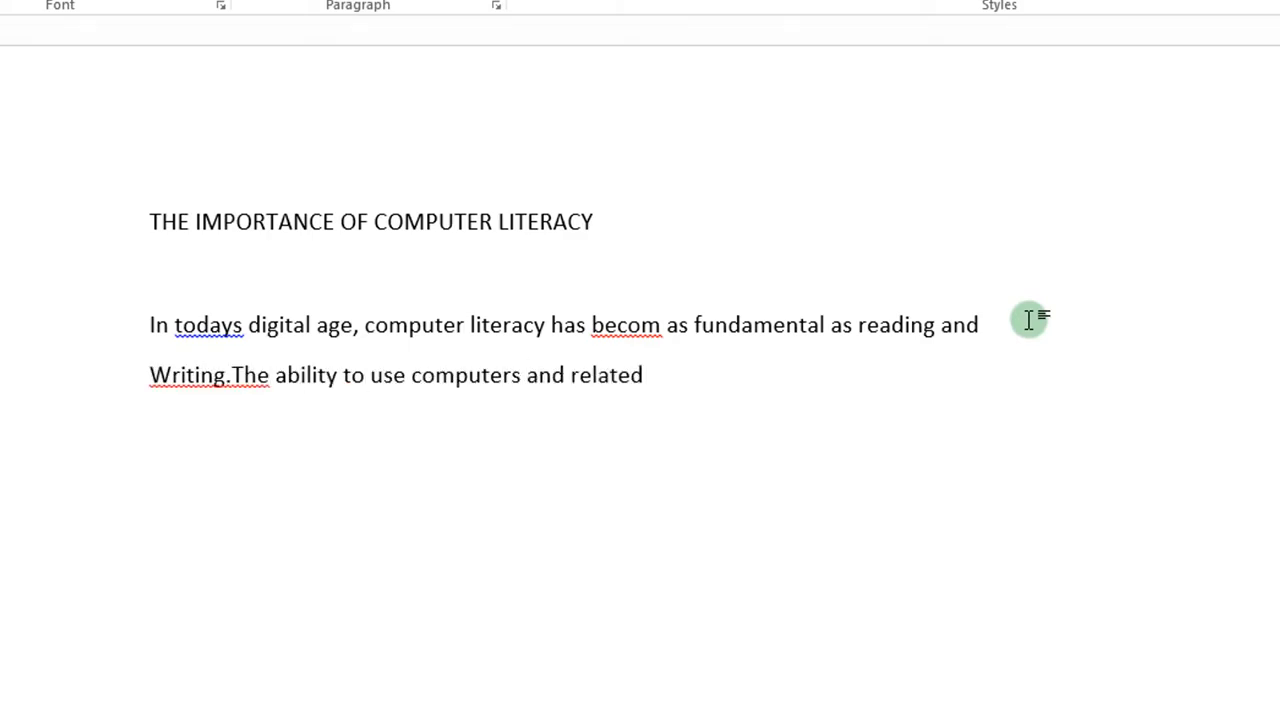
{"action": "type", "text": " technology efficiently is essential for"}
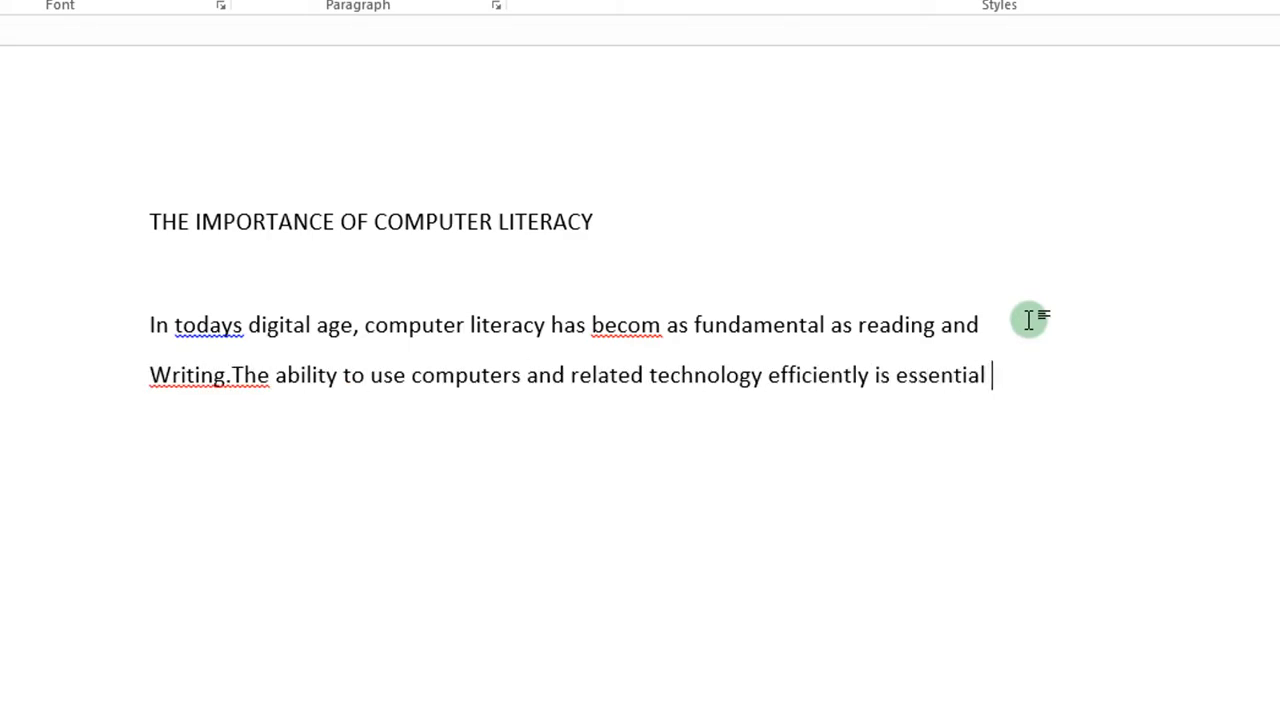
{"action": "key", "text": "Return"}
{"action": "type", "text": "success in nearly career."}
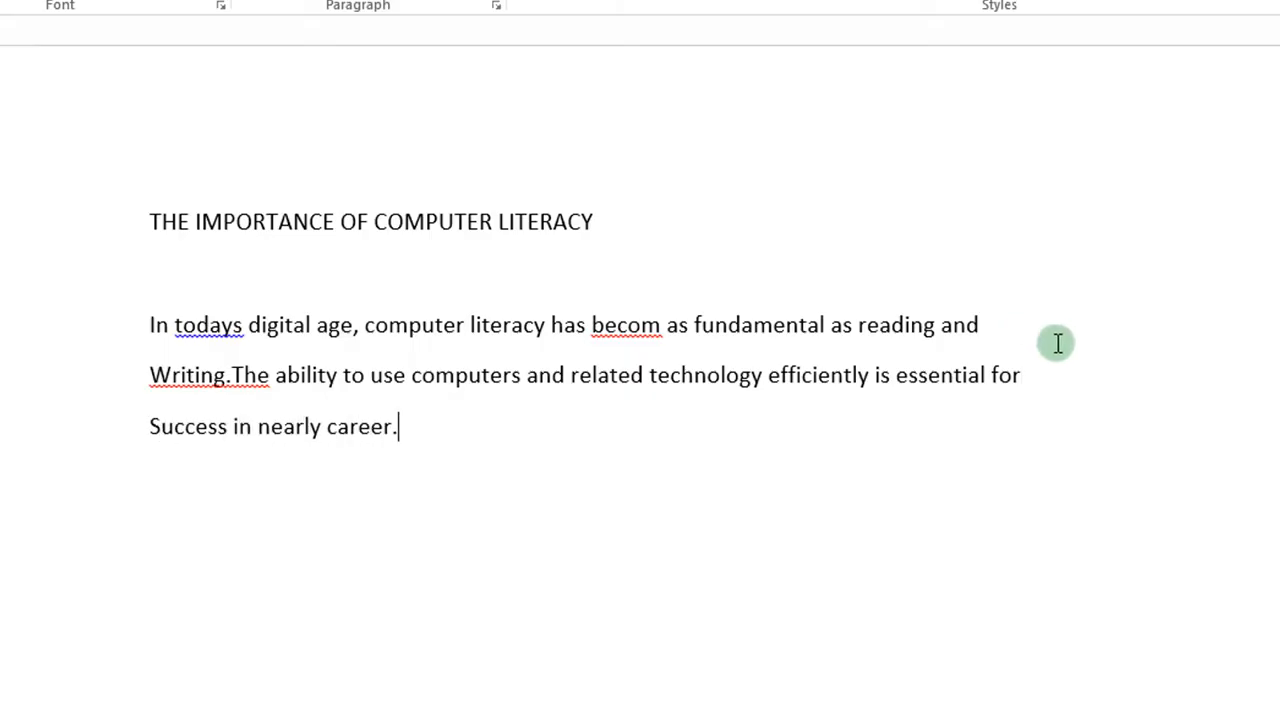
{"action": "key", "text": "Return"}
{"action": "key", "text": "Return"}
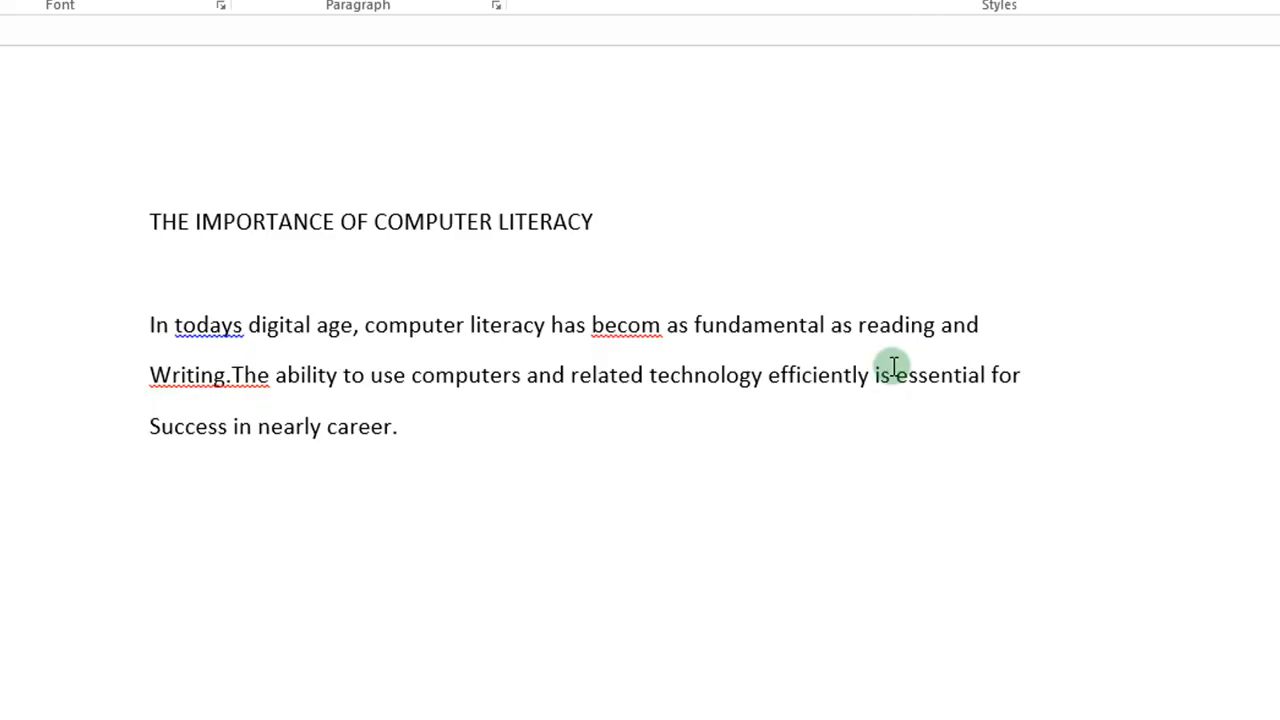
{"action": "type", "text": "Basic computer literac"}
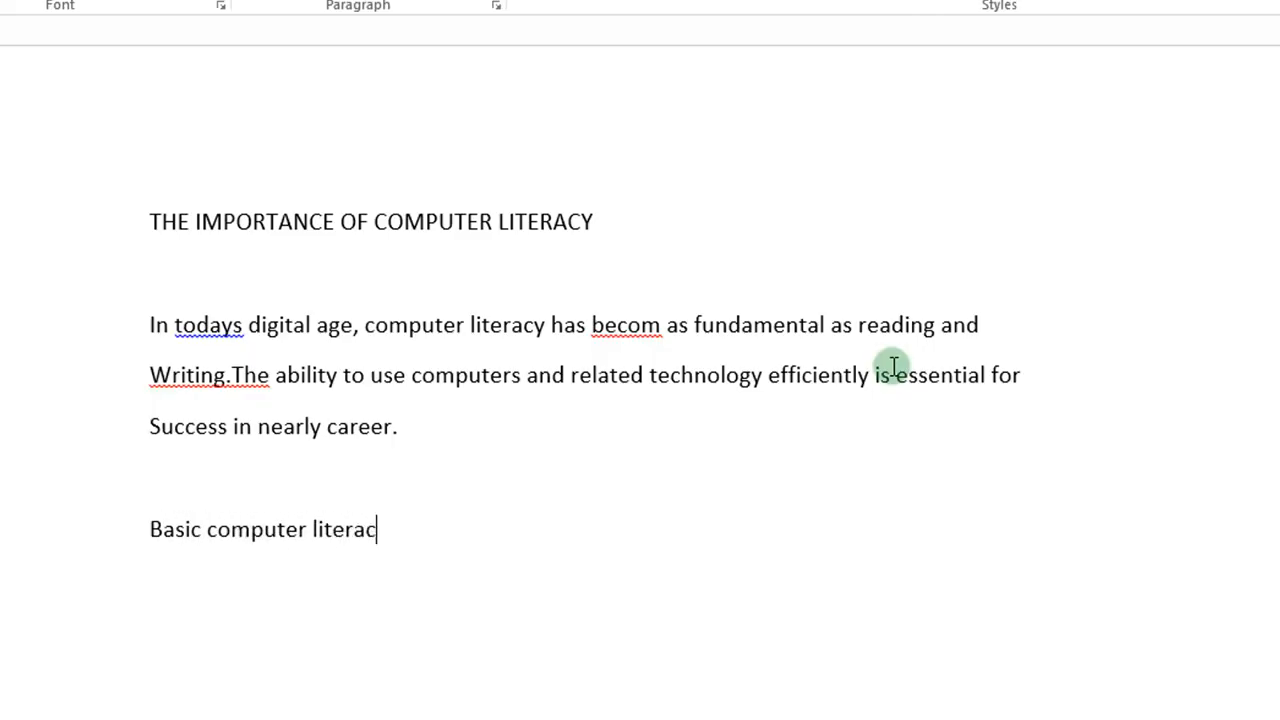
{"action": "type", "text": "y includes:"}
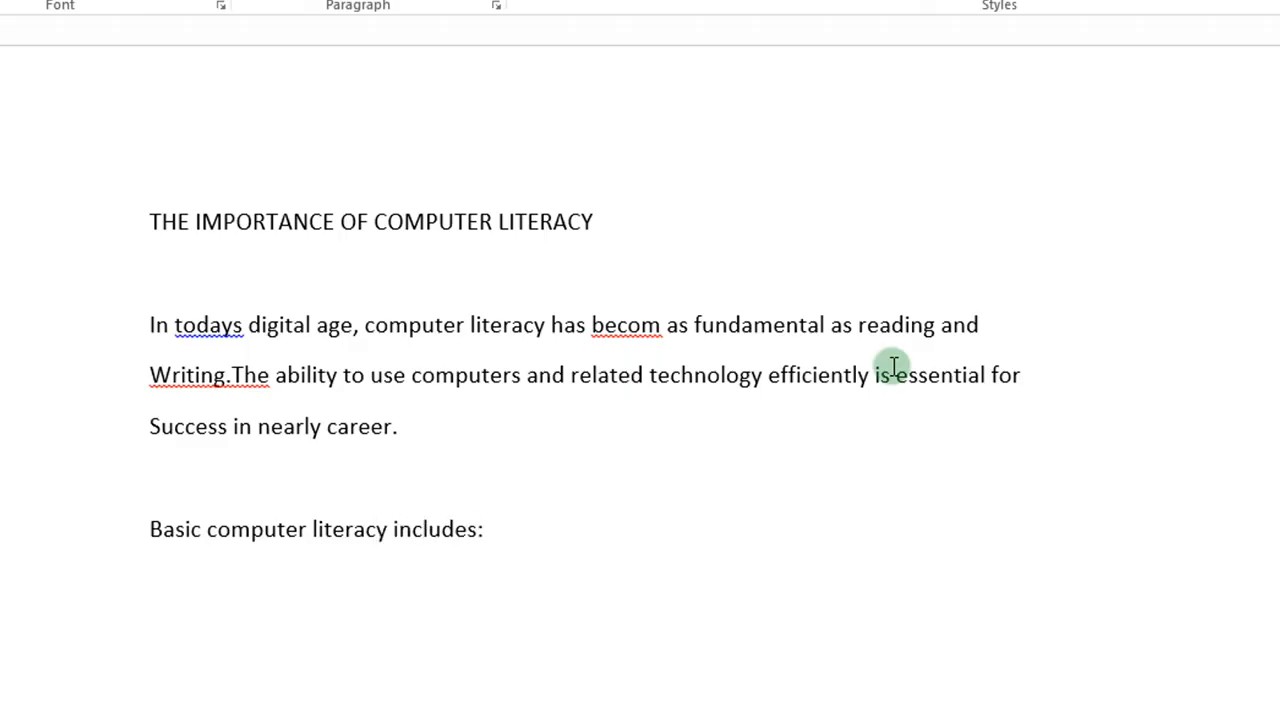
Step: Add an empty line below 'Basic computer literacy includes:', removing the stray 'Under'
{"action": "scroll", "coordinate": [722, 464], "scroll_direction": "down", "scroll_amount": 2}
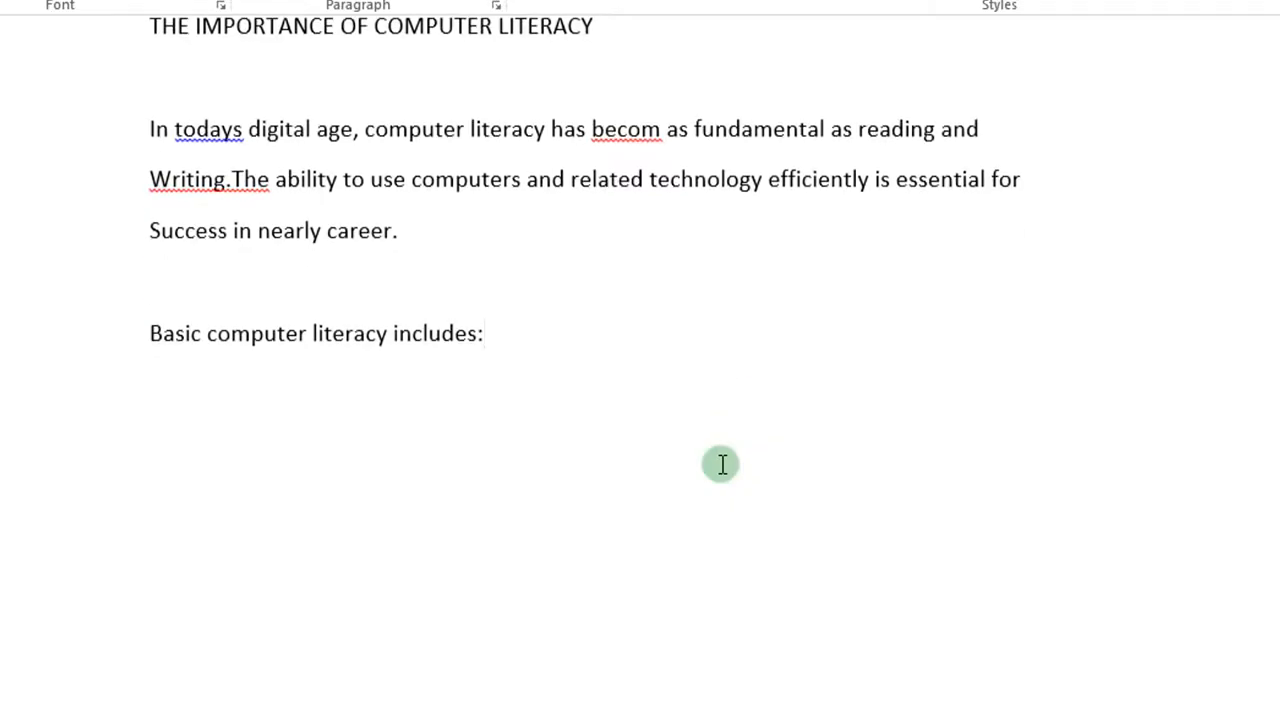
{"action": "scroll", "coordinate": [722, 464], "scroll_direction": "up", "scroll_amount": 2}
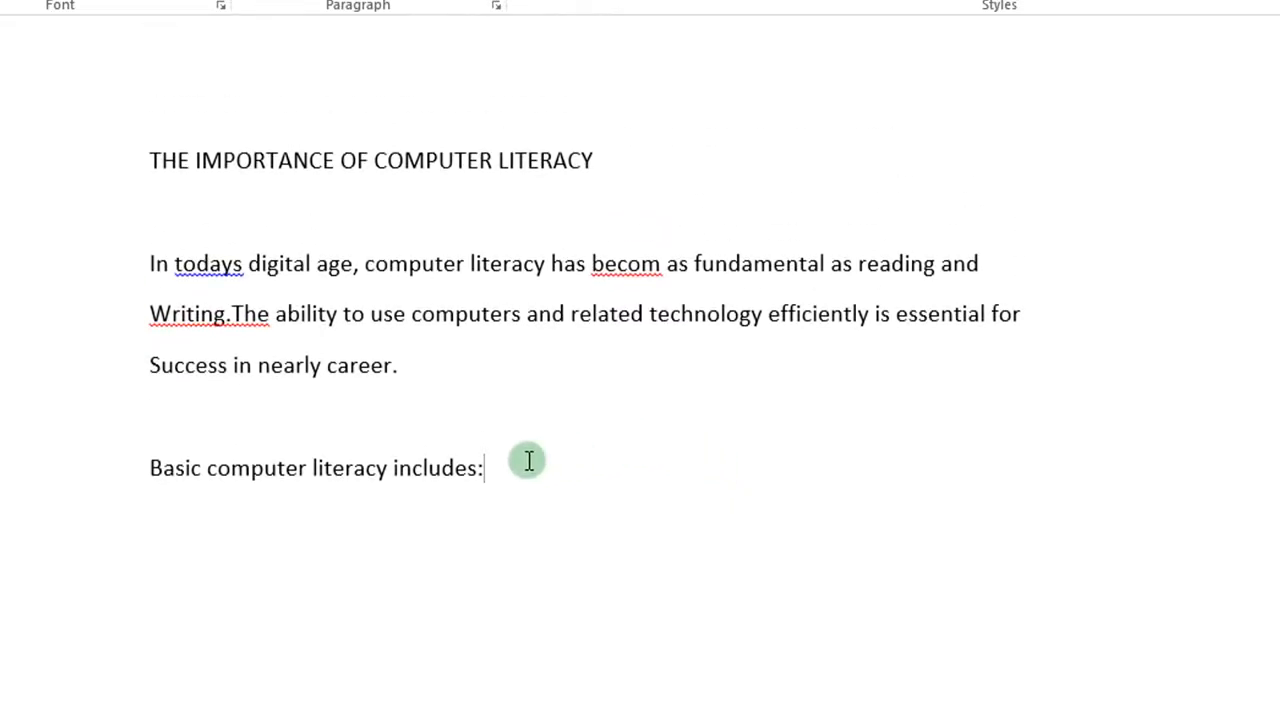
{"action": "key", "text": "Return"}
{"action": "type", "text": "Under"}
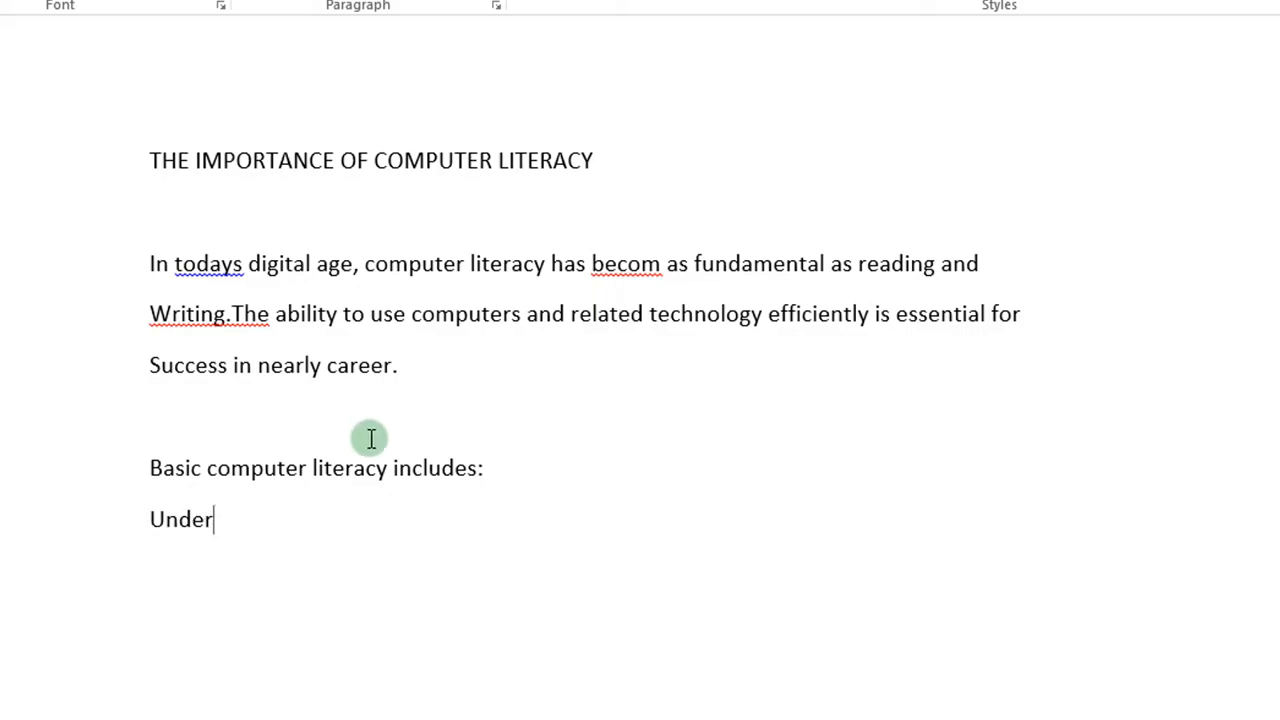
{"action": "key", "text": "BackSpace"}
{"action": "key", "text": "BackSpace"}
{"action": "key", "text": "BackSpace"}
{"action": "key", "text": "BackSpace"}
{"action": "key", "text": "BackSpace"}
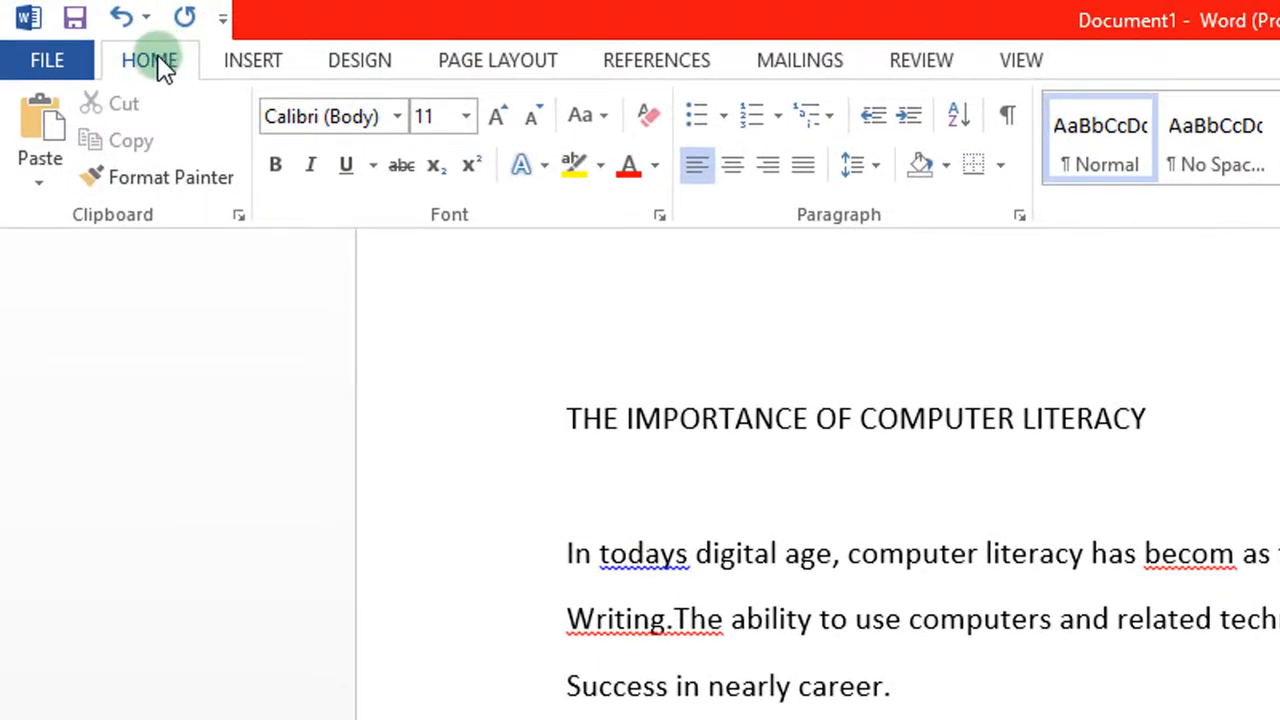
{"action": "double_click", "coordinate": [158, 62]}
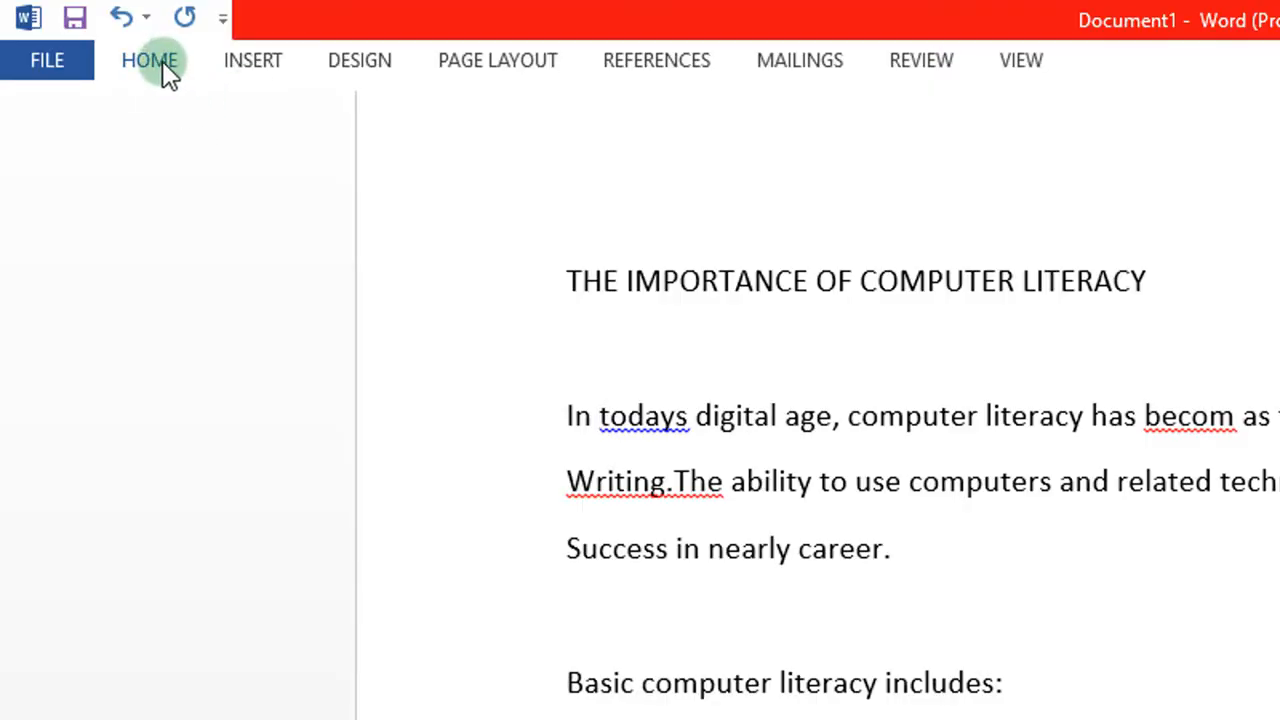
{"action": "double_click", "coordinate": [163, 62]}
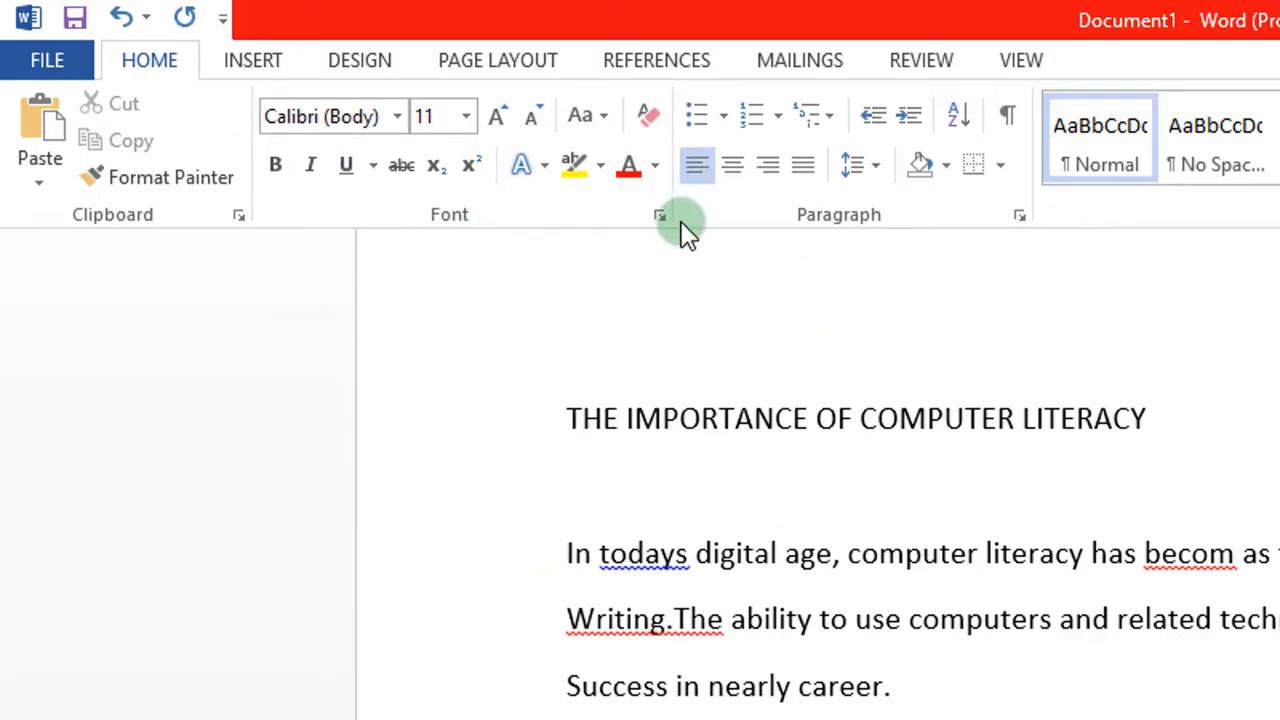
{"action": "double_click", "coordinate": [164, 62]}
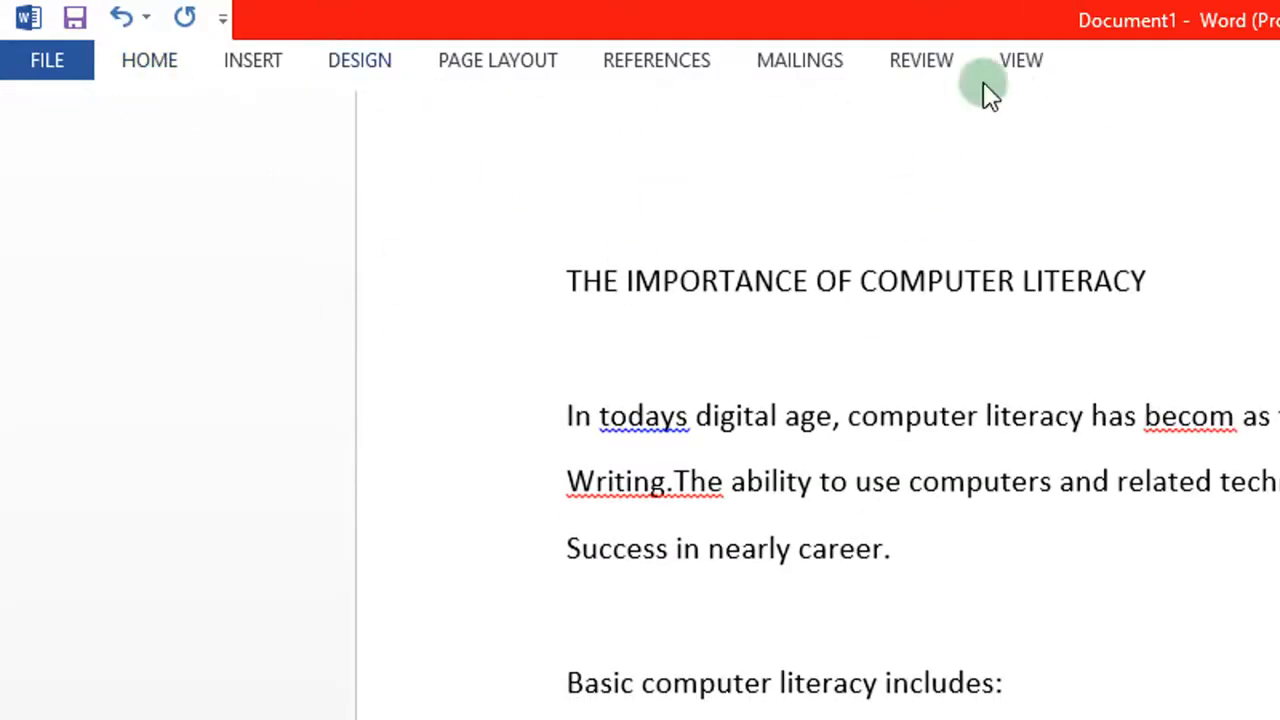
{"action": "double_click", "coordinate": [148, 64]}
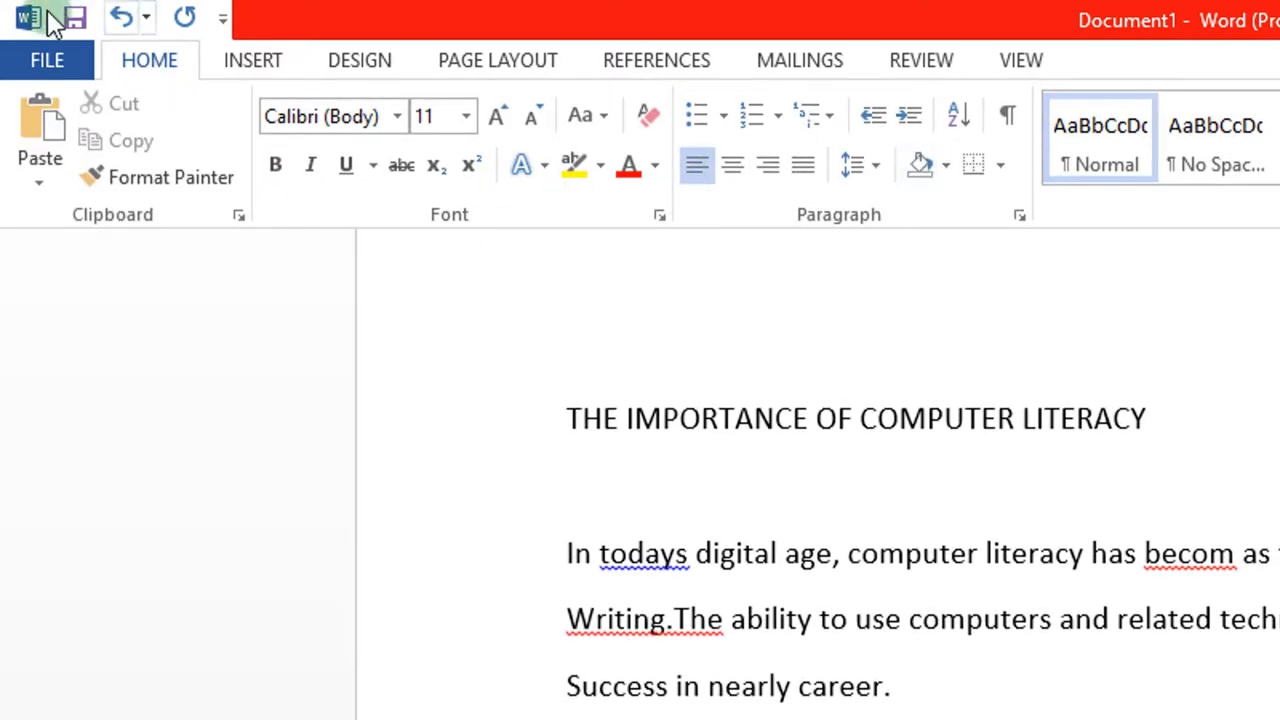
{"action": "left_click", "coordinate": [140, 57]}
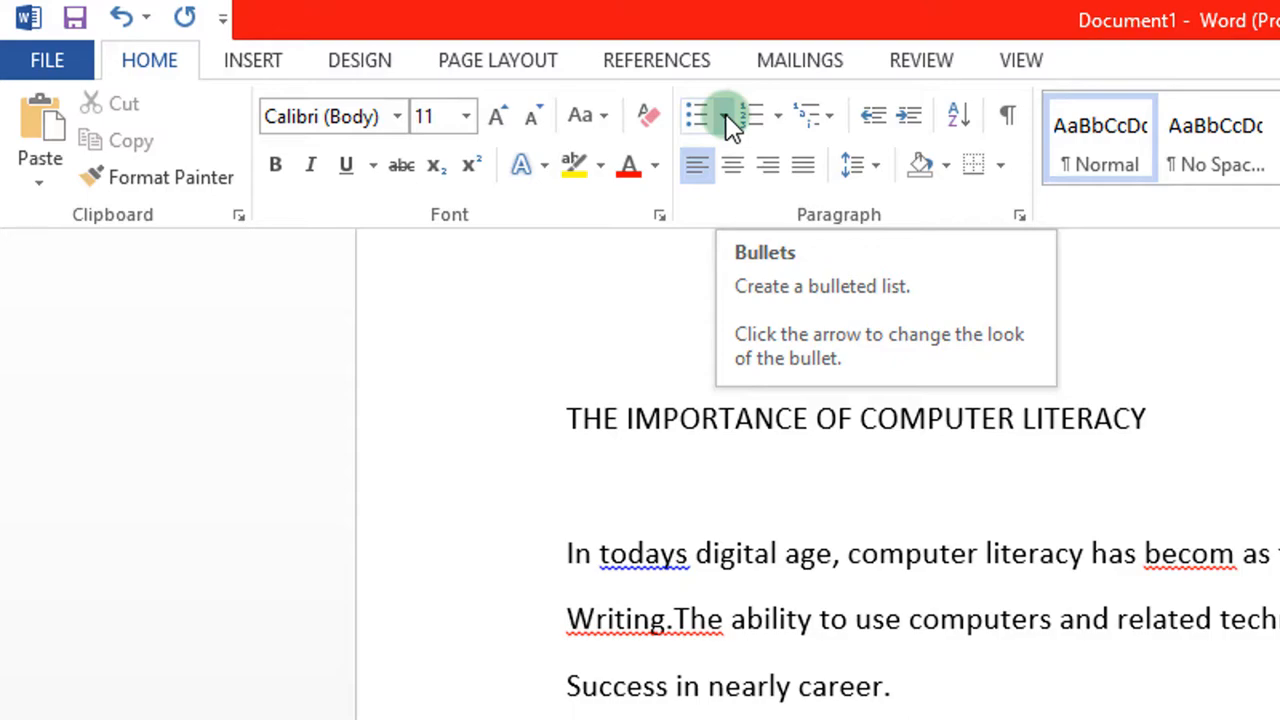
Step: Apply round disc bullets from the Bullet Library to the empty line under the list heading
{"action": "left_click", "coordinate": [725, 113]}
{"action": "left_click", "coordinate": [725, 114]}
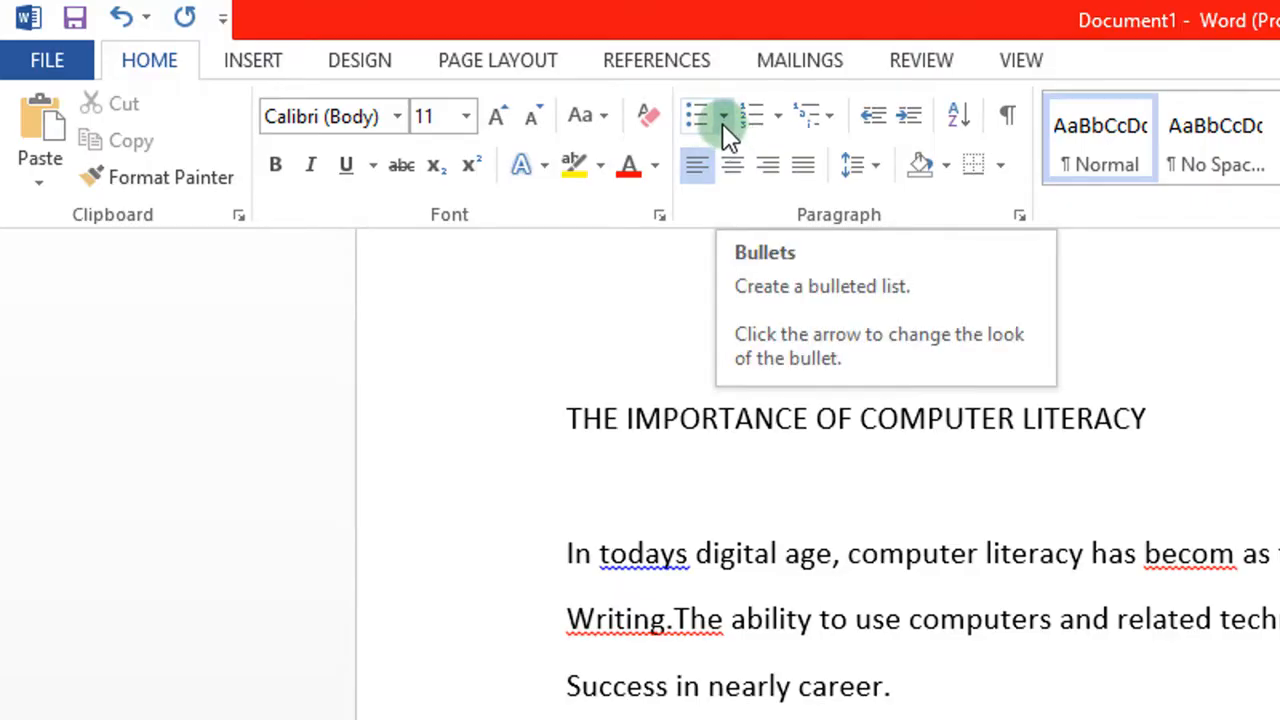
{"action": "left_click", "coordinate": [723, 116]}
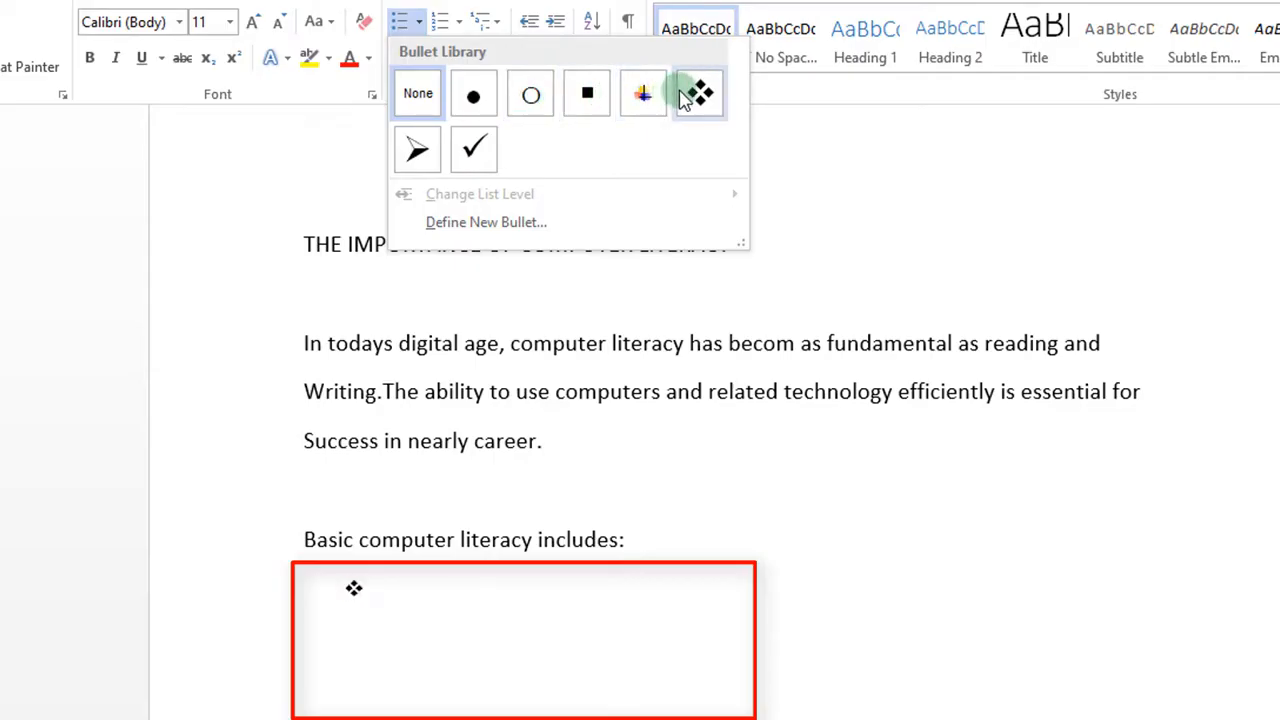
{"action": "left_click", "coordinate": [477, 97]}
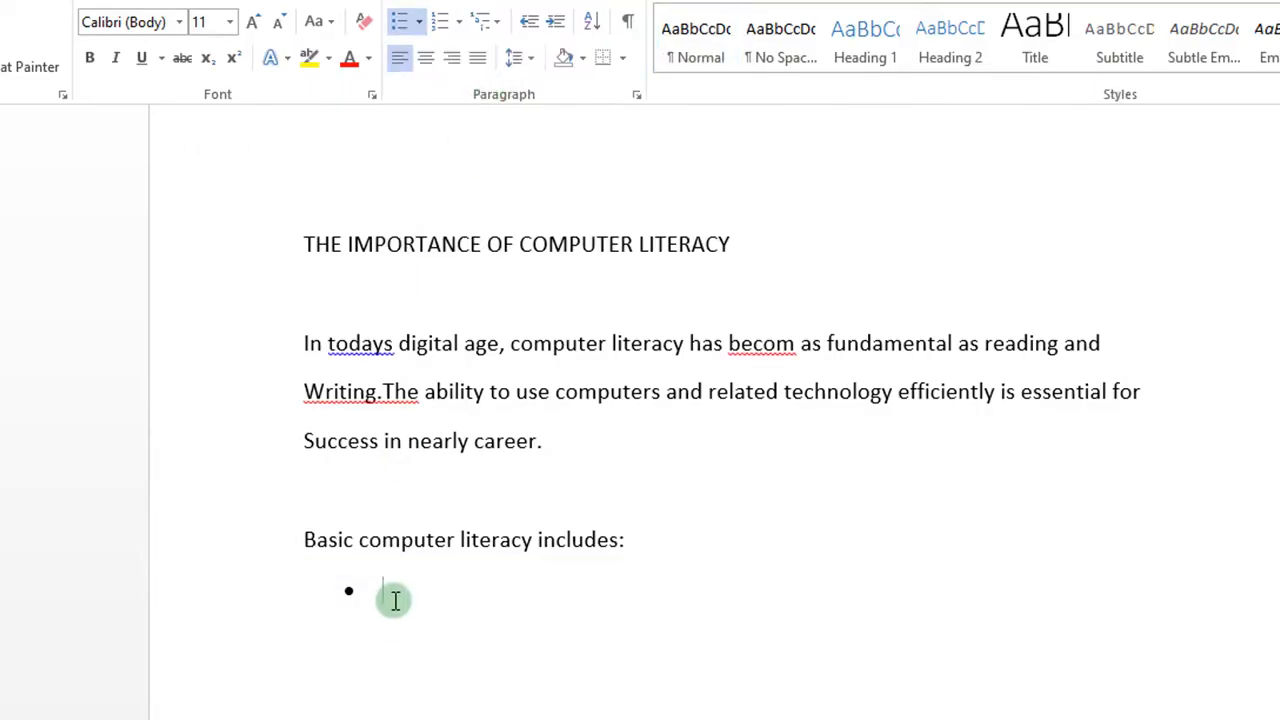
Step: Type the first bullet 'Understanding computer hardware components', checking the PDF guide for the text
{"action": "type", "text": "Un"}
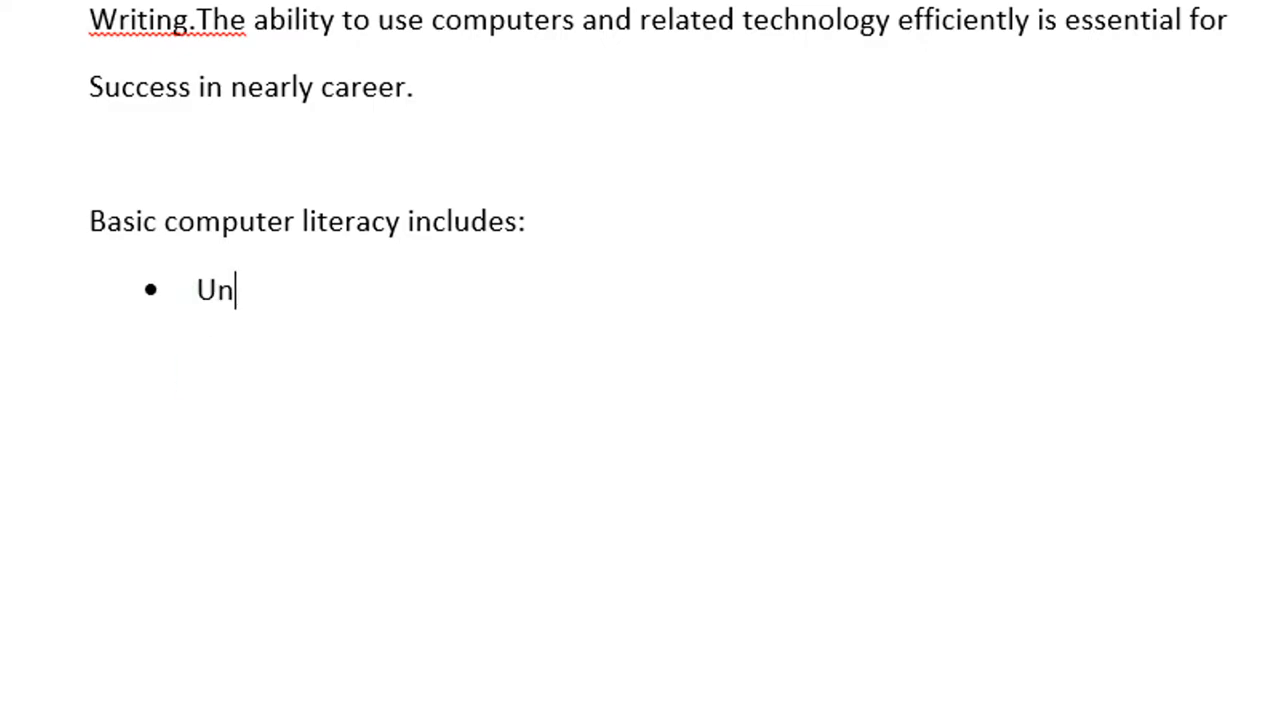
{"action": "left_click", "coordinate": [177, 688]}
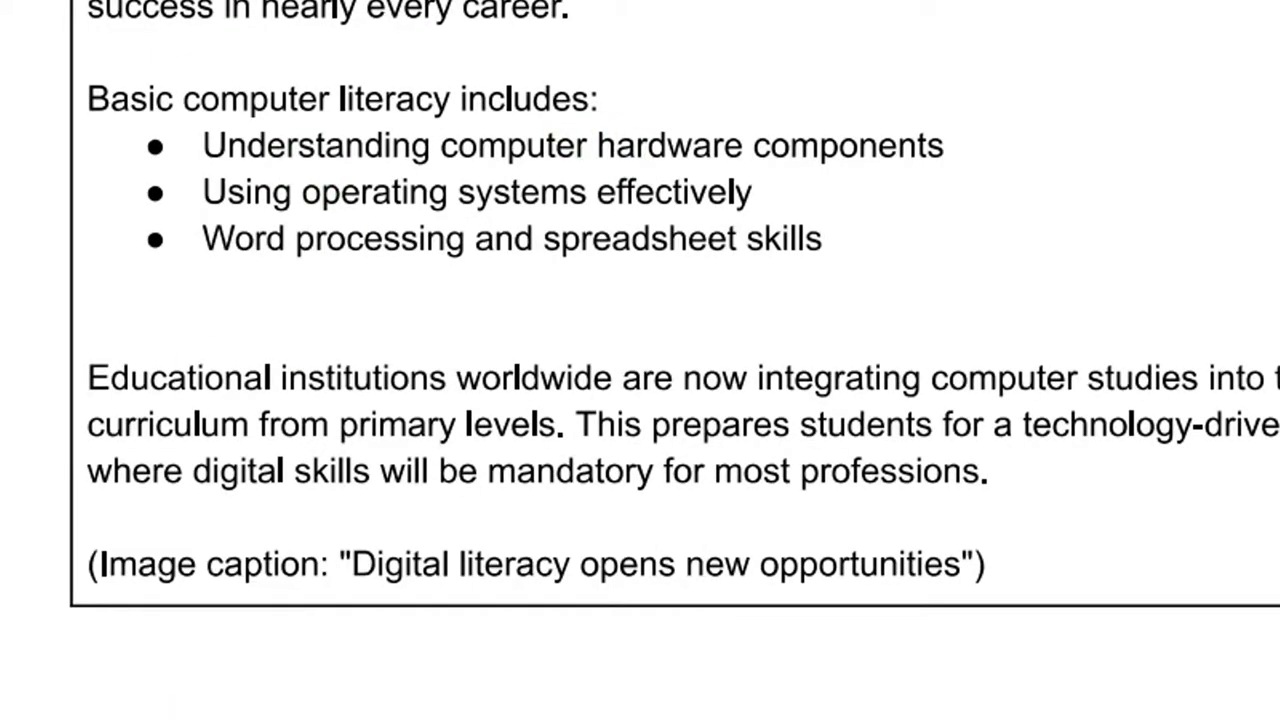
{"action": "left_click", "coordinate": [702, 716]}
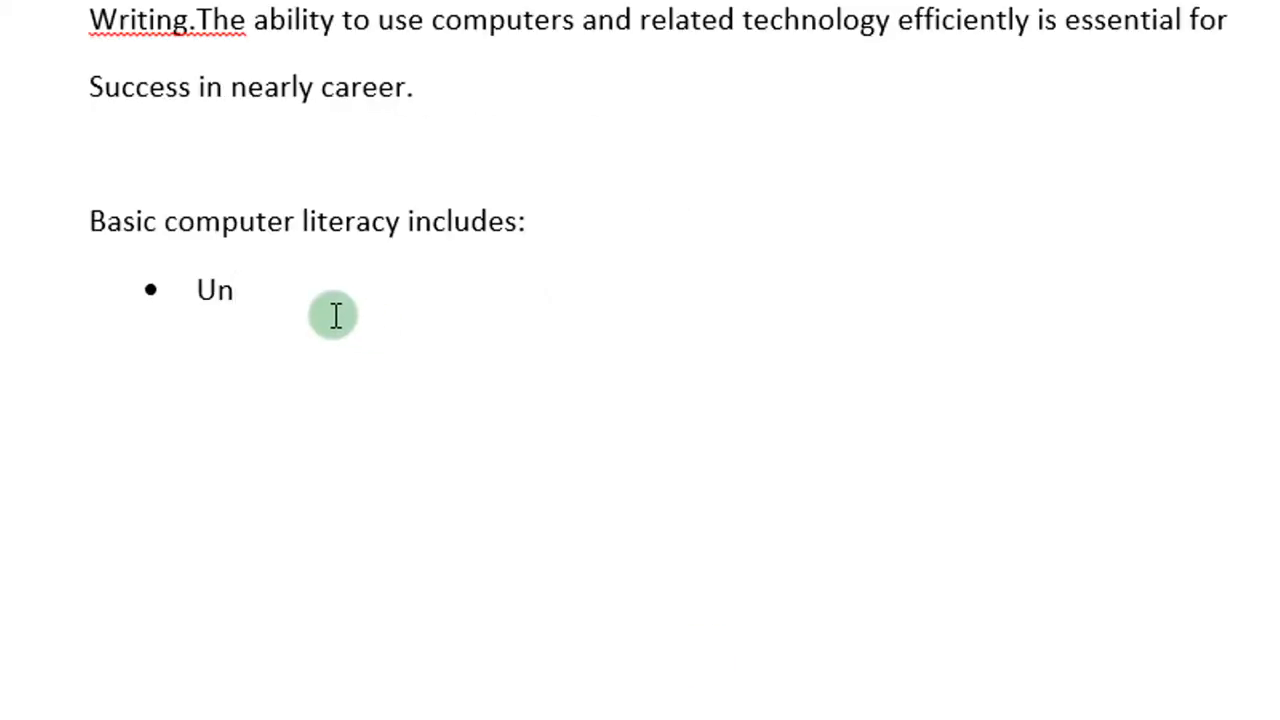
{"action": "type", "text": "derstanding compute"}
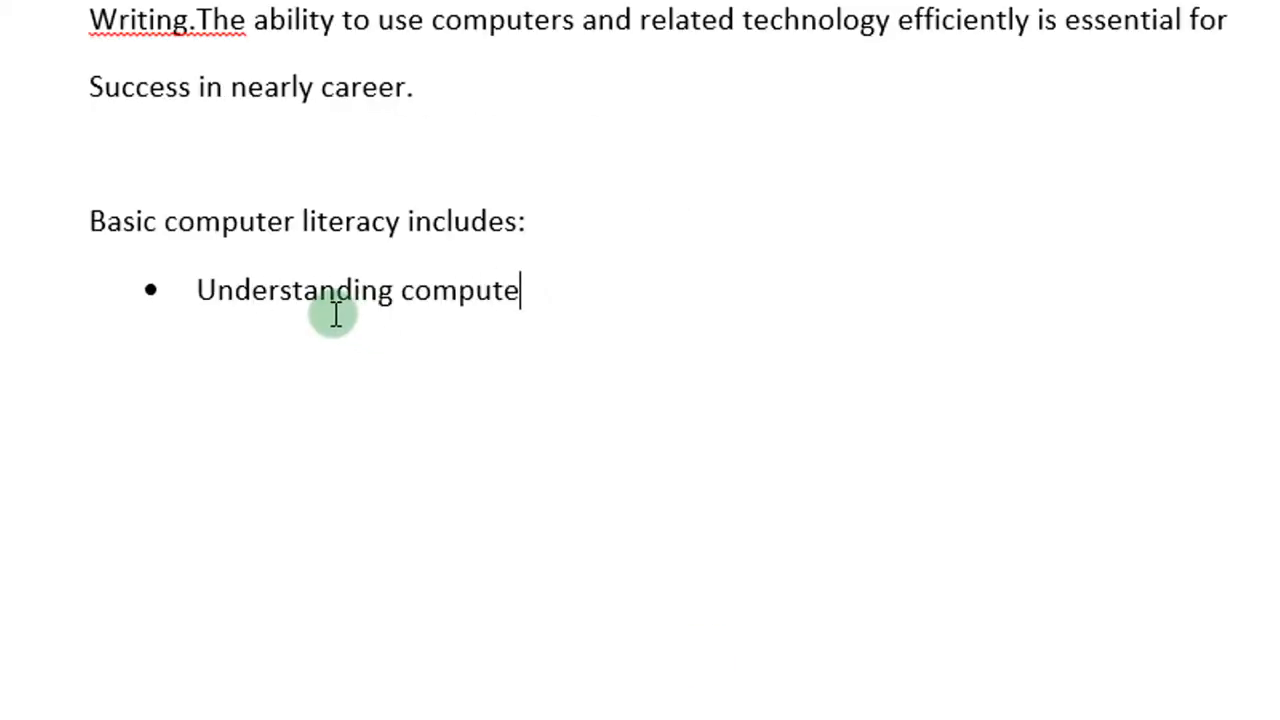
{"action": "type", "text": "r hardware componen"}
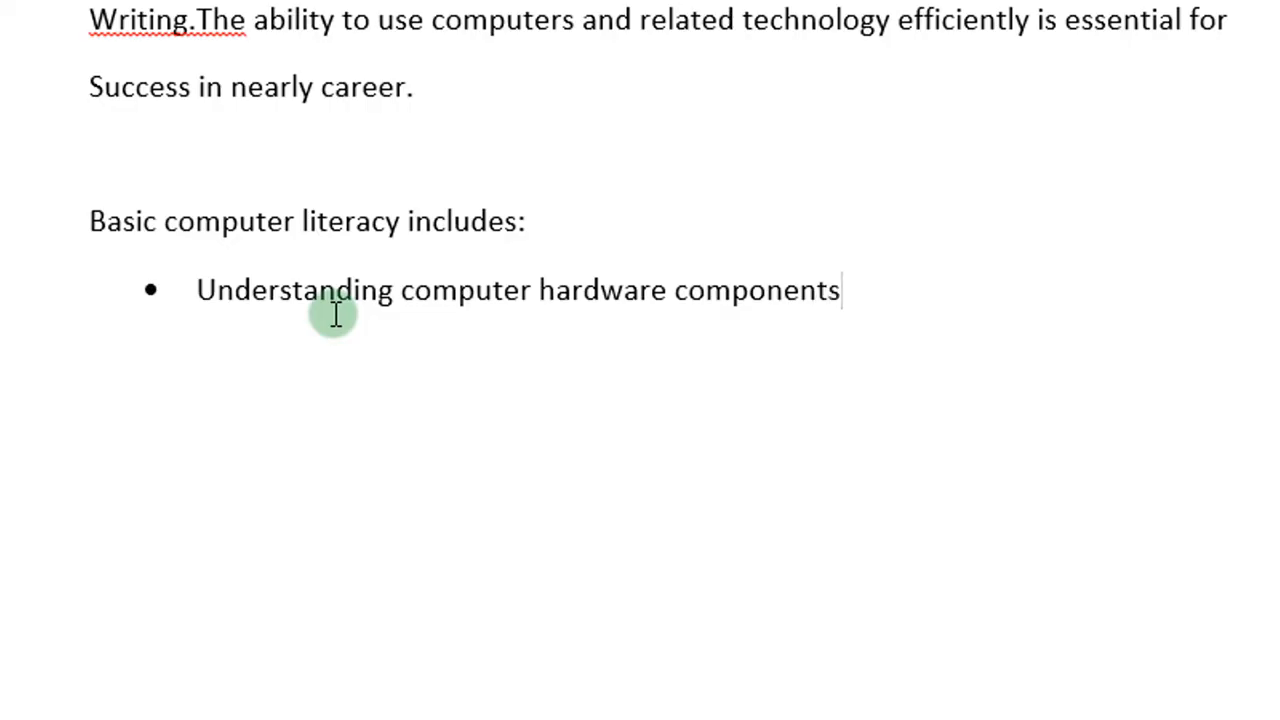
{"action": "type", "text": "ts"}
Step: Add the bullet 'Using operating system effectively' and begin a third with 'Word processing and s'
{"action": "key", "text": "Return"}
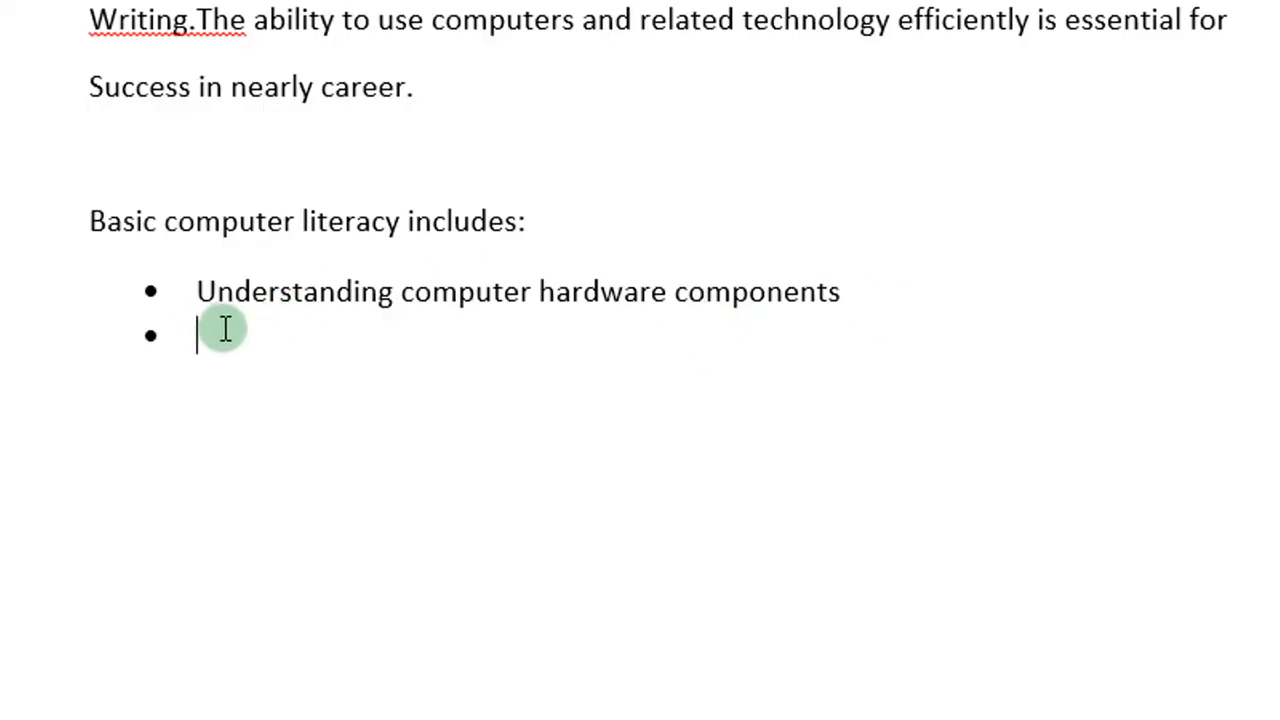
{"action": "type", "text": "Using operating system efectively"}
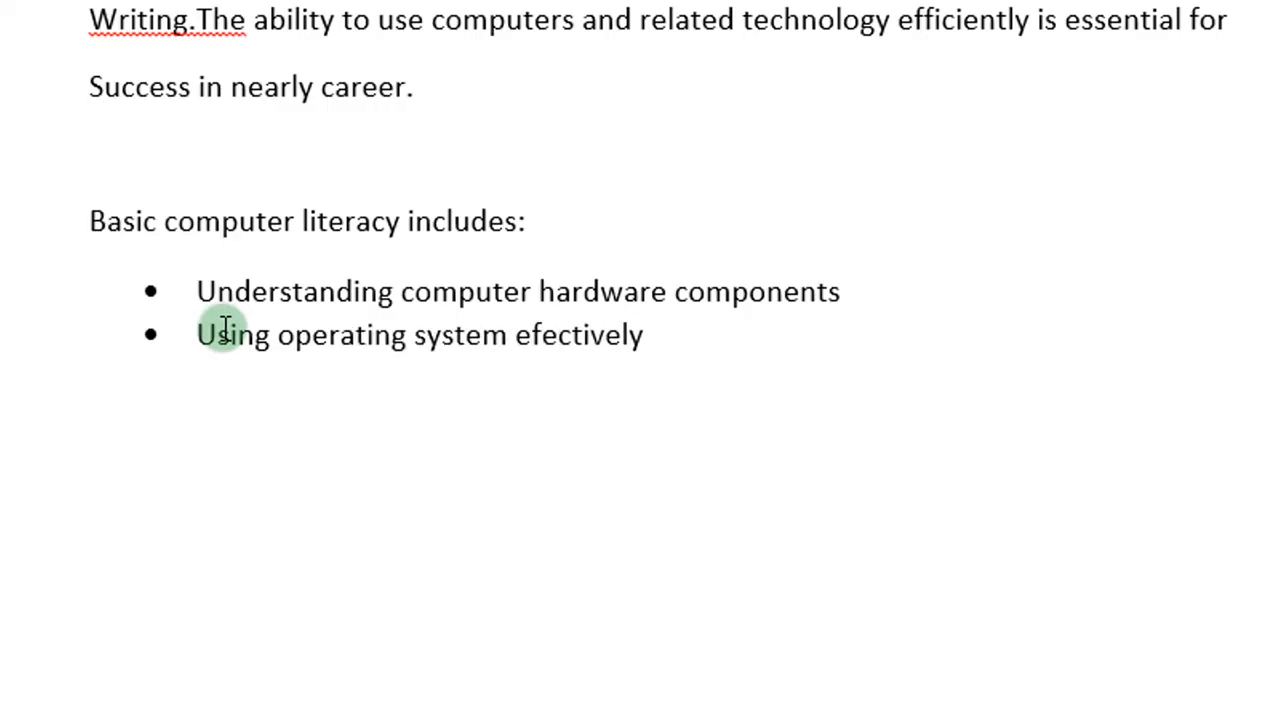
{"action": "key", "text": "Return"}
{"action": "type", "text": "Word processing and s"}
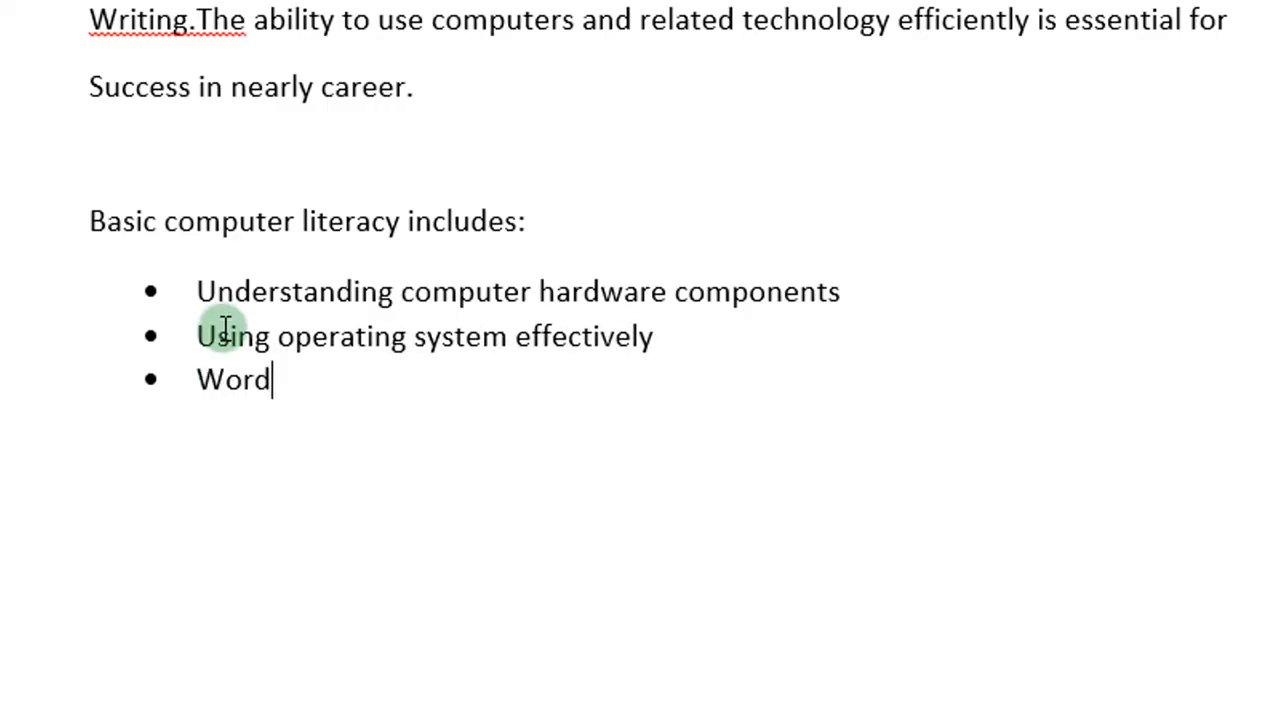
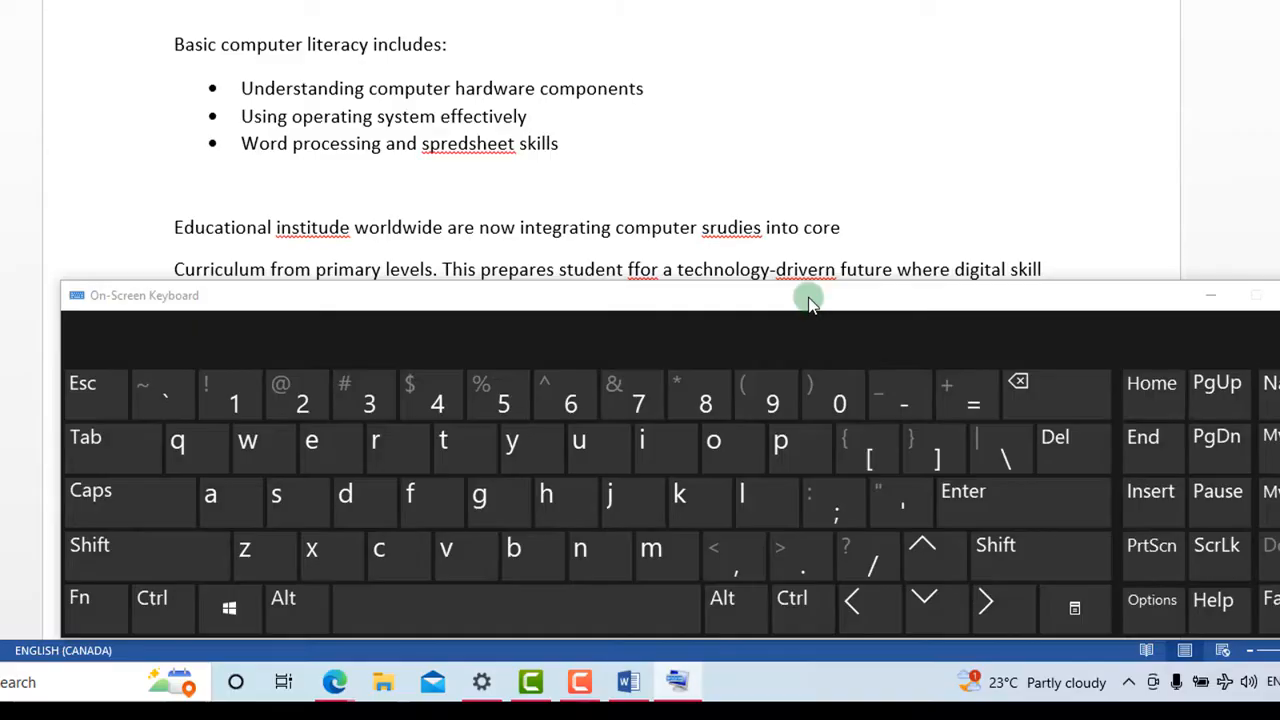
Step: Type an opening parenthesis on the blank line with the on-screen keyboard, then move the keyboard aside
{"action": "key", "text": "shift"}
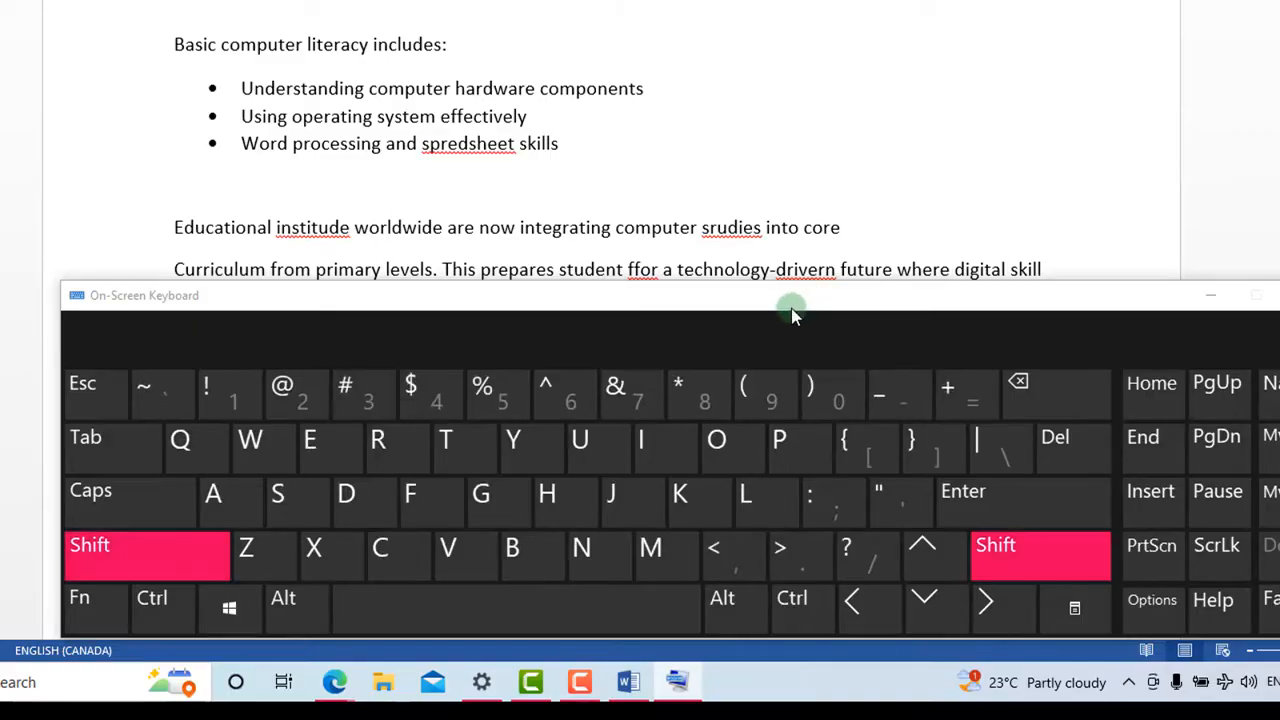
{"action": "left_click", "coordinate": [752, 386]}
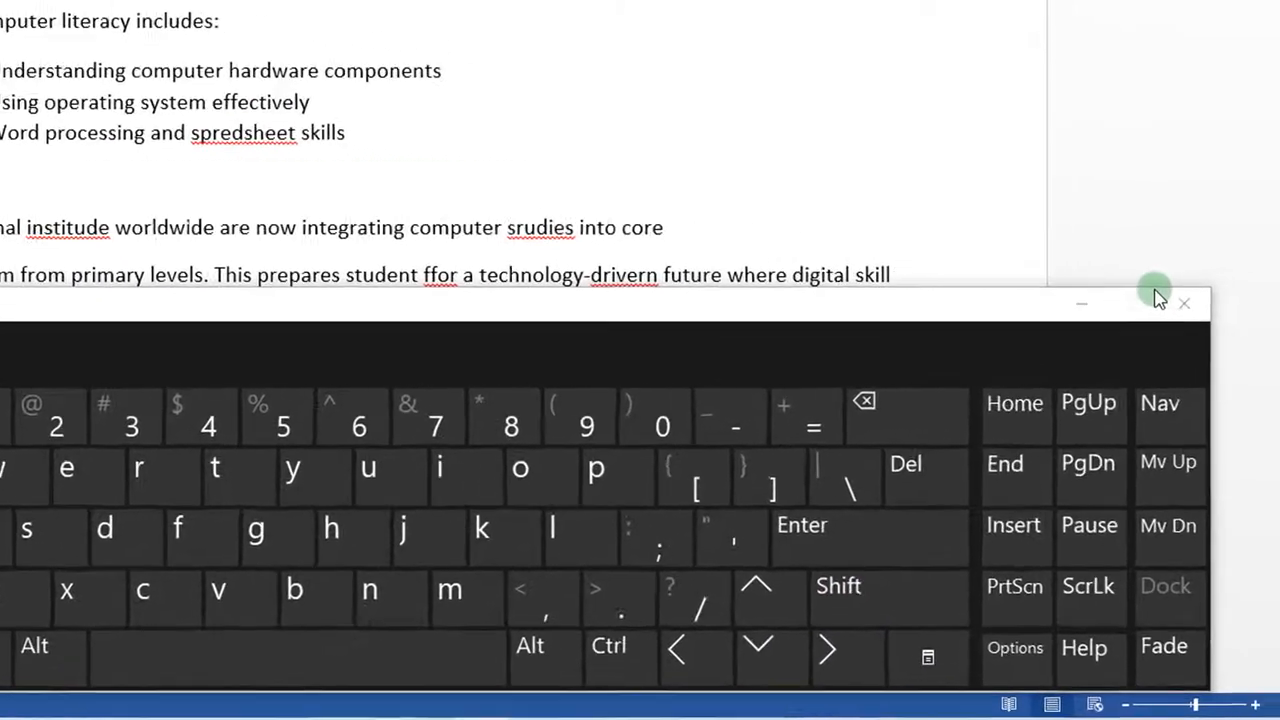
{"action": "mouse_move", "coordinate": [911, 311]}
{"action": "left_mouse_down"}
{"action": "mouse_move", "coordinate": [844, 290]}
{"action": "mouse_move", "coordinate": [931, 109]}
{"action": "mouse_move", "coordinate": [914, 137]}
{"action": "mouse_move", "coordinate": [933, 143]}
{"action": "mouse_move", "coordinate": [883, 175]}
{"action": "mouse_move", "coordinate": [1034, 177]}
{"action": "mouse_move", "coordinate": [697, 230]}
{"action": "left_mouse_up"}
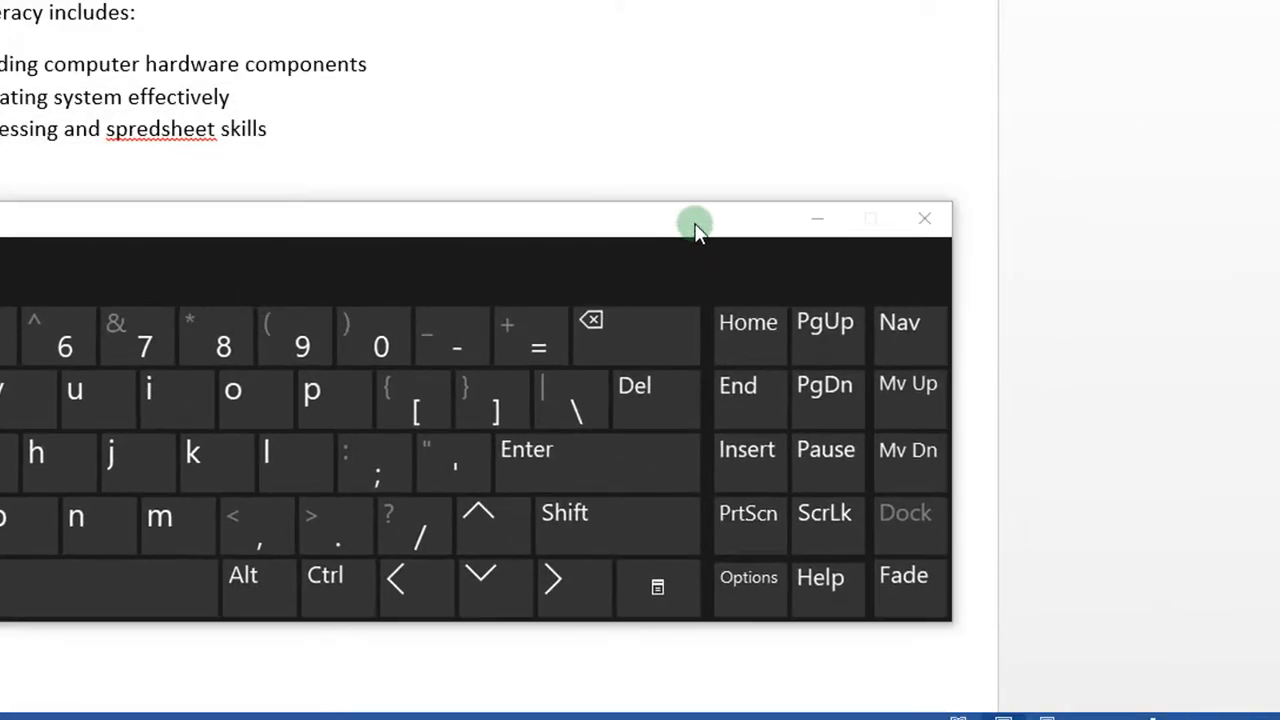
Step: Close the on-screen keyboard and type (Image caption: “Digital literacy opens new opportunities”) below the last paragraph
{"action": "left_click", "coordinate": [923, 219]}
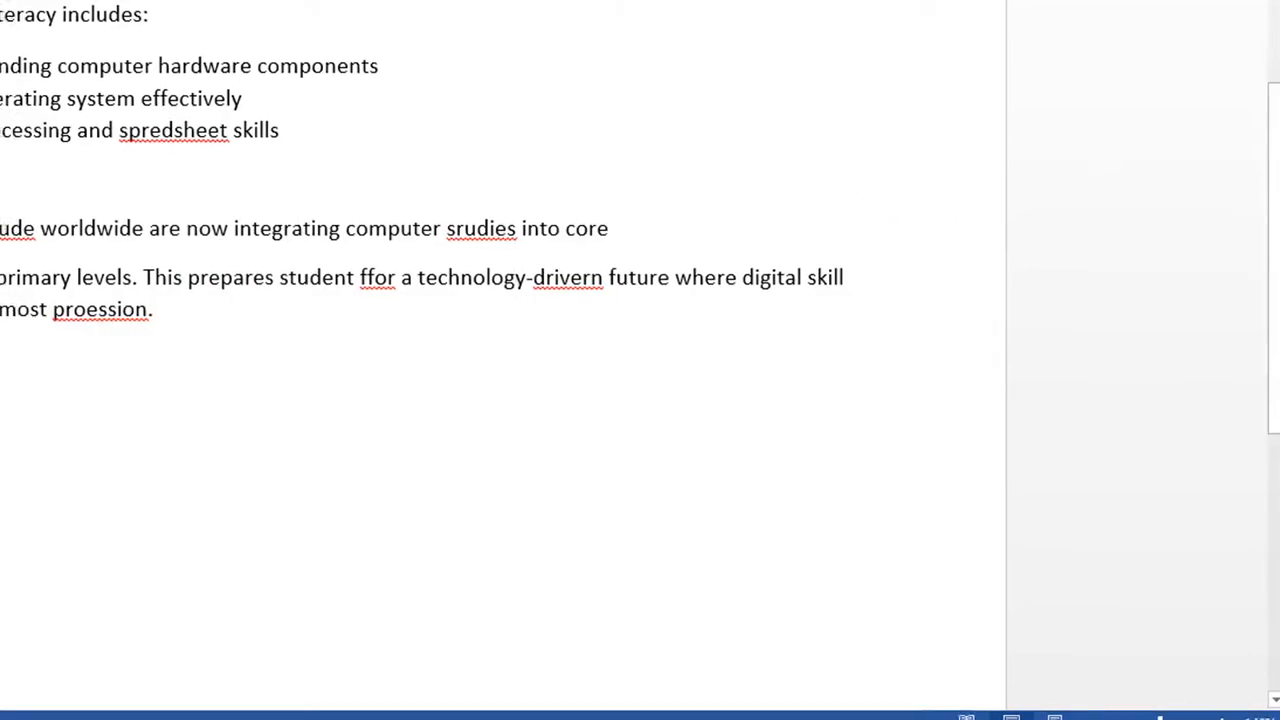
{"action": "left_click", "coordinate": [0, 415]}
{"action": "type", "text": "("}
{"action": "type", "text": "Ima"}
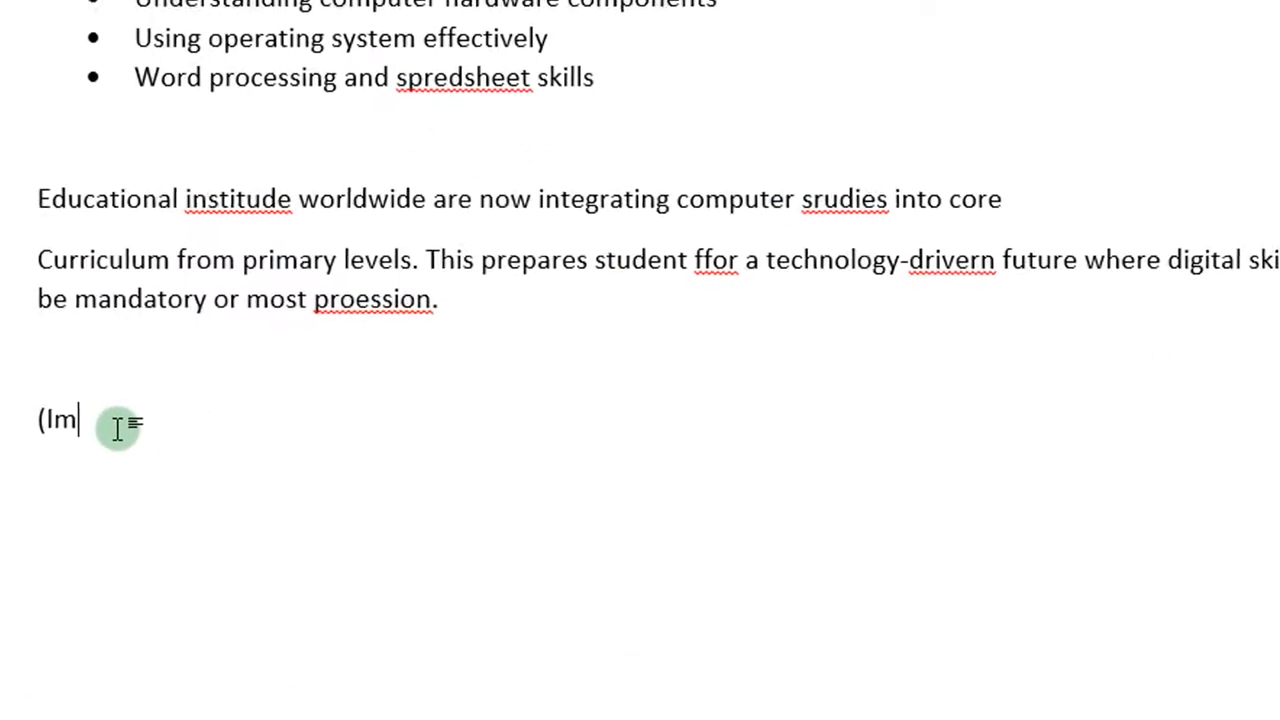
{"action": "type", "text": "ge caption: “Di"}
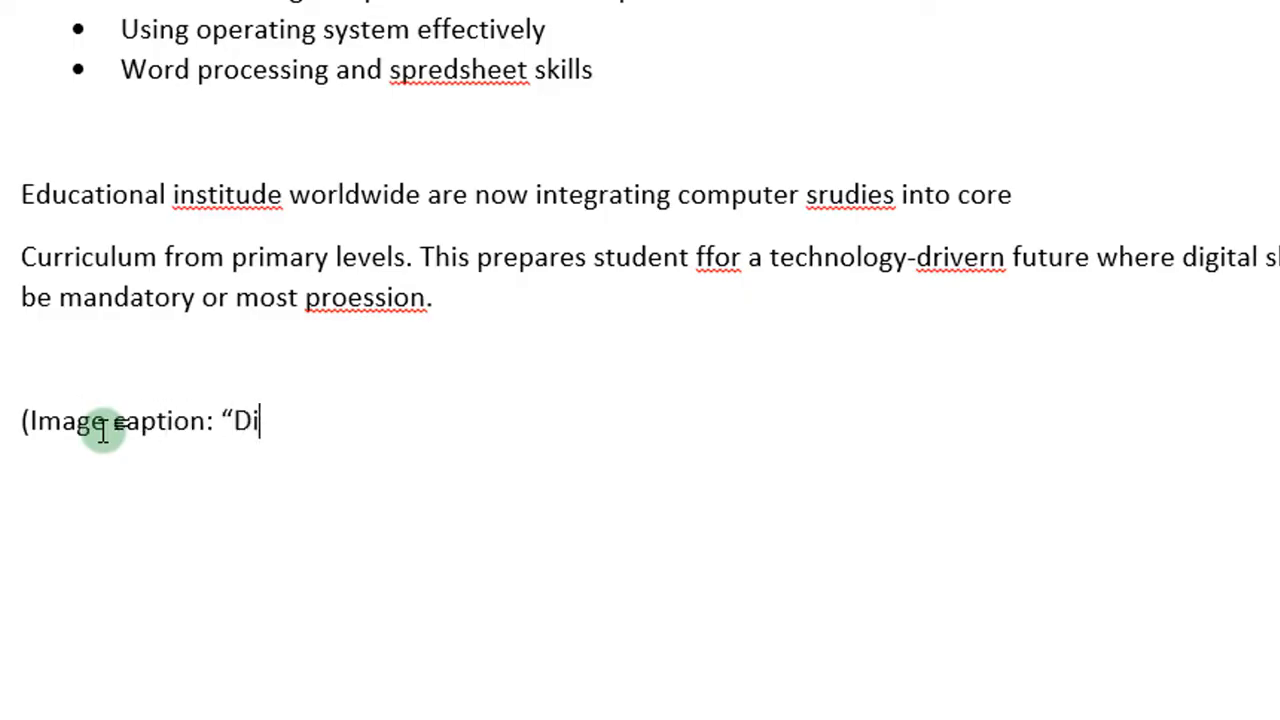
{"action": "type", "text": "gital literacy opens new opportunities”)"}
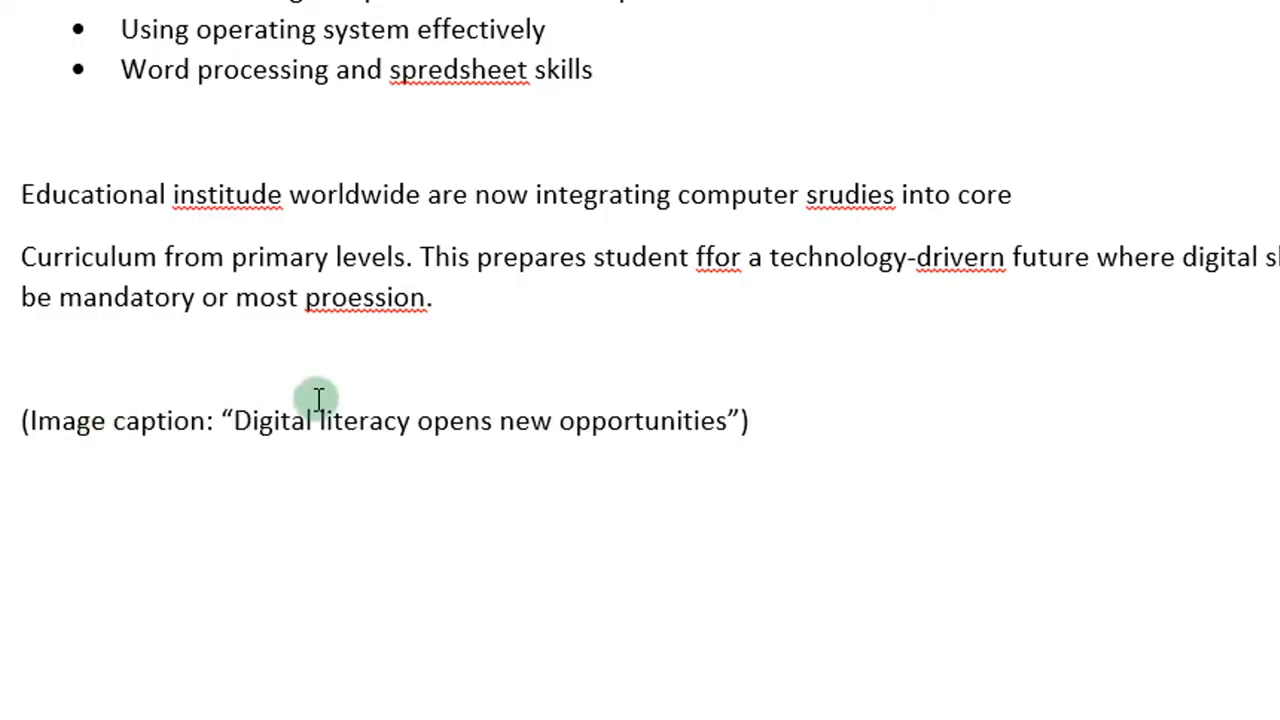
{"action": "scroll", "coordinate": [318, 398], "scroll_direction": "up", "scroll_amount": 3}
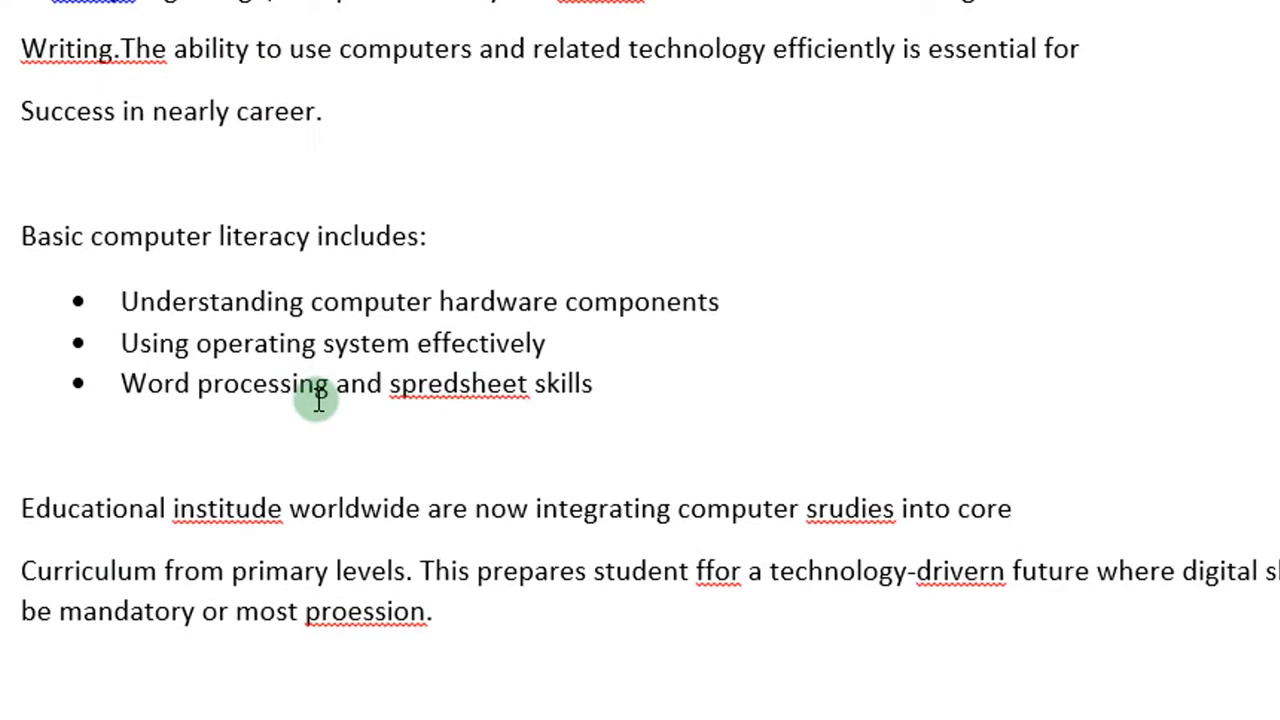
{"action": "scroll", "coordinate": [318, 398], "scroll_direction": "down", "scroll_amount": 1}
{"action": "scroll", "coordinate": [318, 398], "scroll_direction": "up", "scroll_amount": 2}
{"action": "scroll", "coordinate": [318, 400], "scroll_direction": "down", "scroll_amount": 2}
{"action": "scroll", "coordinate": [318, 400], "scroll_direction": "up", "scroll_amount": 1}
{"action": "scroll", "coordinate": [318, 400], "scroll_direction": "down", "scroll_amount": 1}
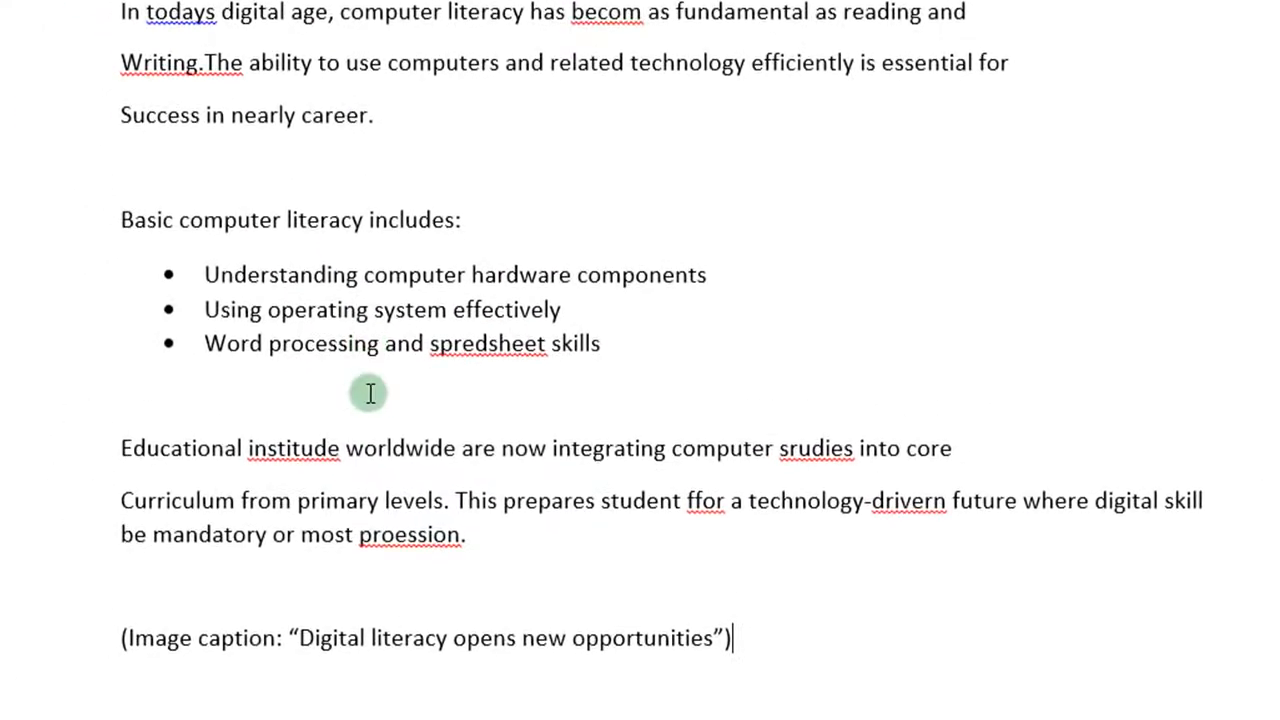
{"action": "scroll", "coordinate": [370, 393], "scroll_direction": "down", "scroll_amount": 1}
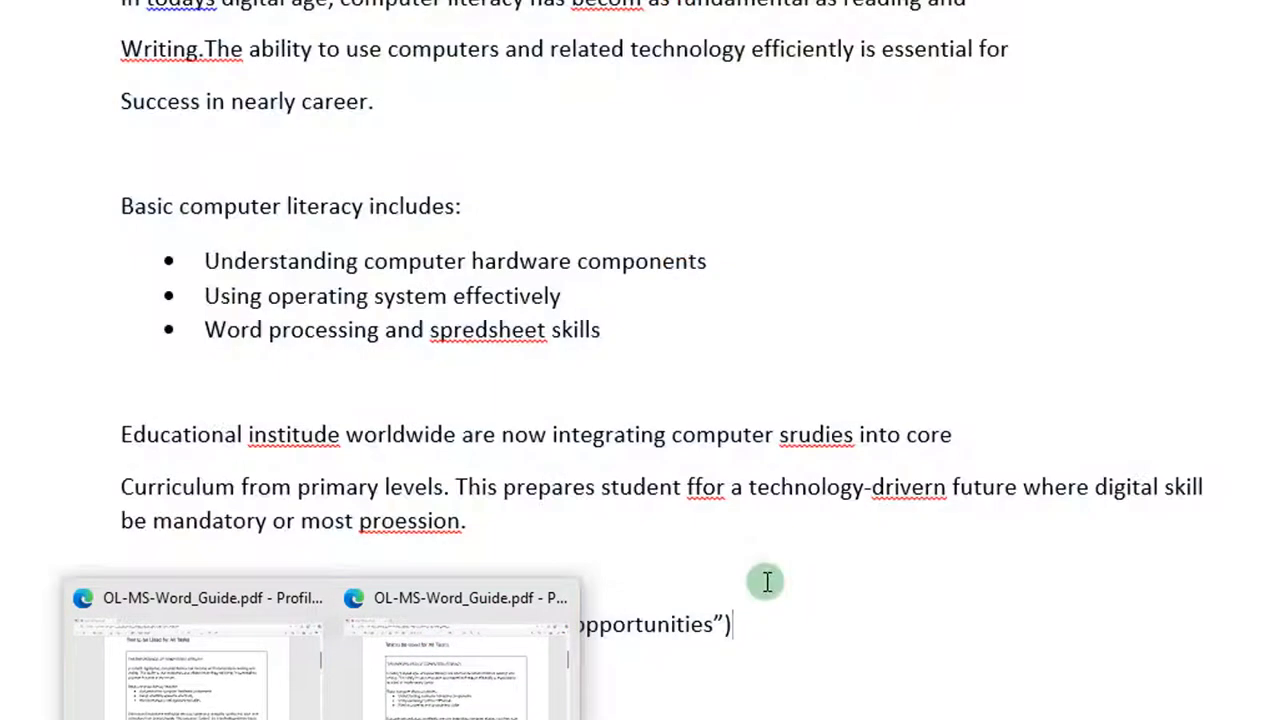
{"action": "left_click", "coordinate": [767, 581]}
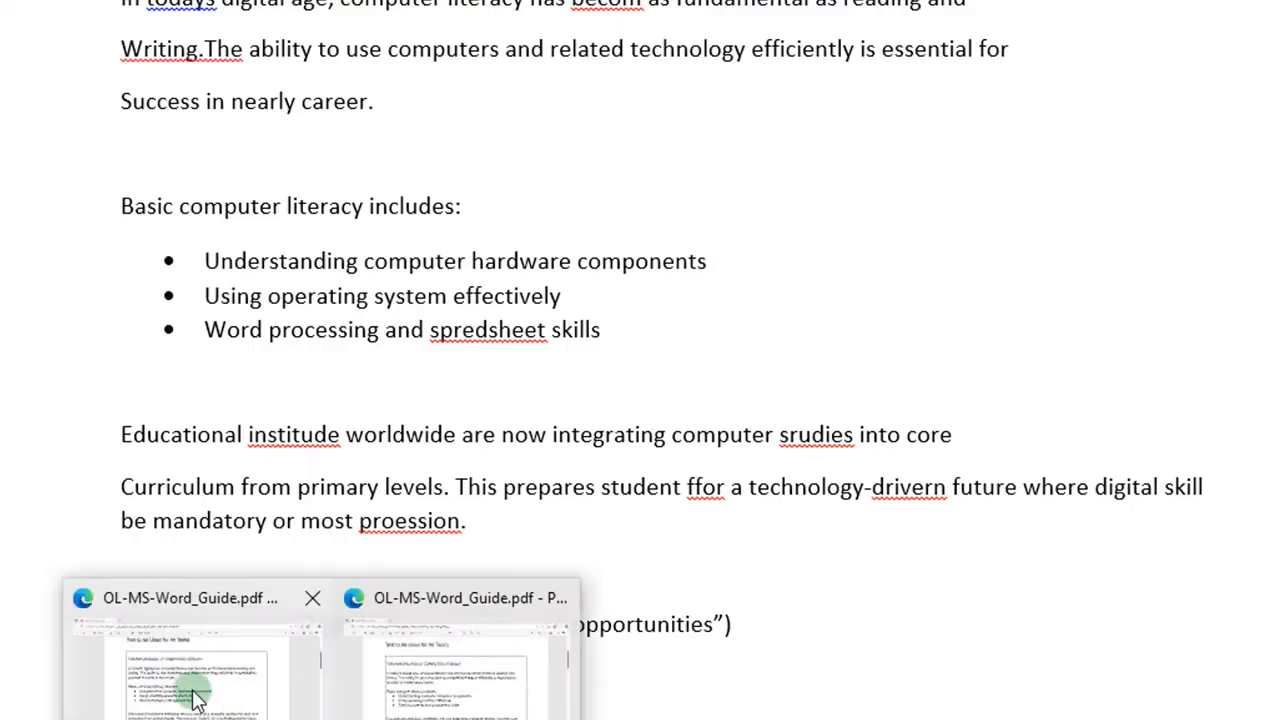
{"action": "left_click", "coordinate": [189, 609]}
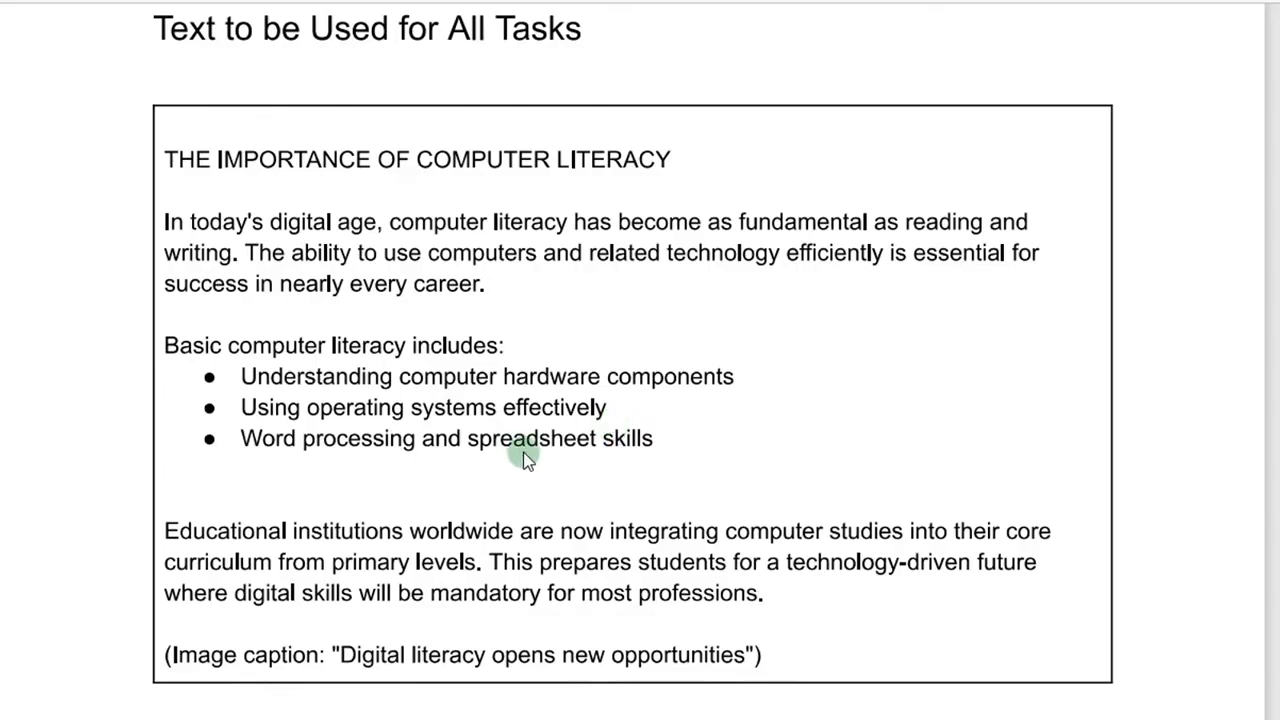
{"action": "scroll", "coordinate": [523, 452], "scroll_direction": "down", "scroll_amount": 4}
{"action": "scroll", "coordinate": [523, 455], "scroll_direction": "down", "scroll_amount": 5}
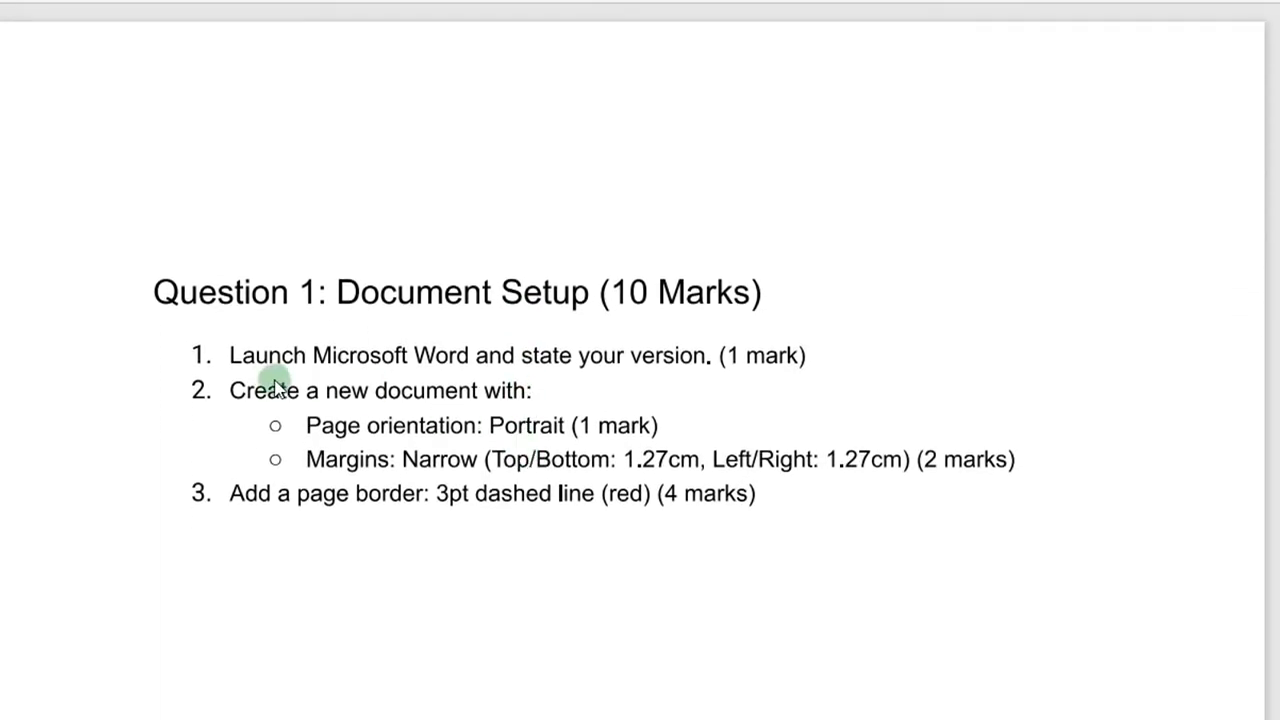
{"action": "scroll", "coordinate": [649, 310], "scroll_direction": "down", "scroll_amount": 1}
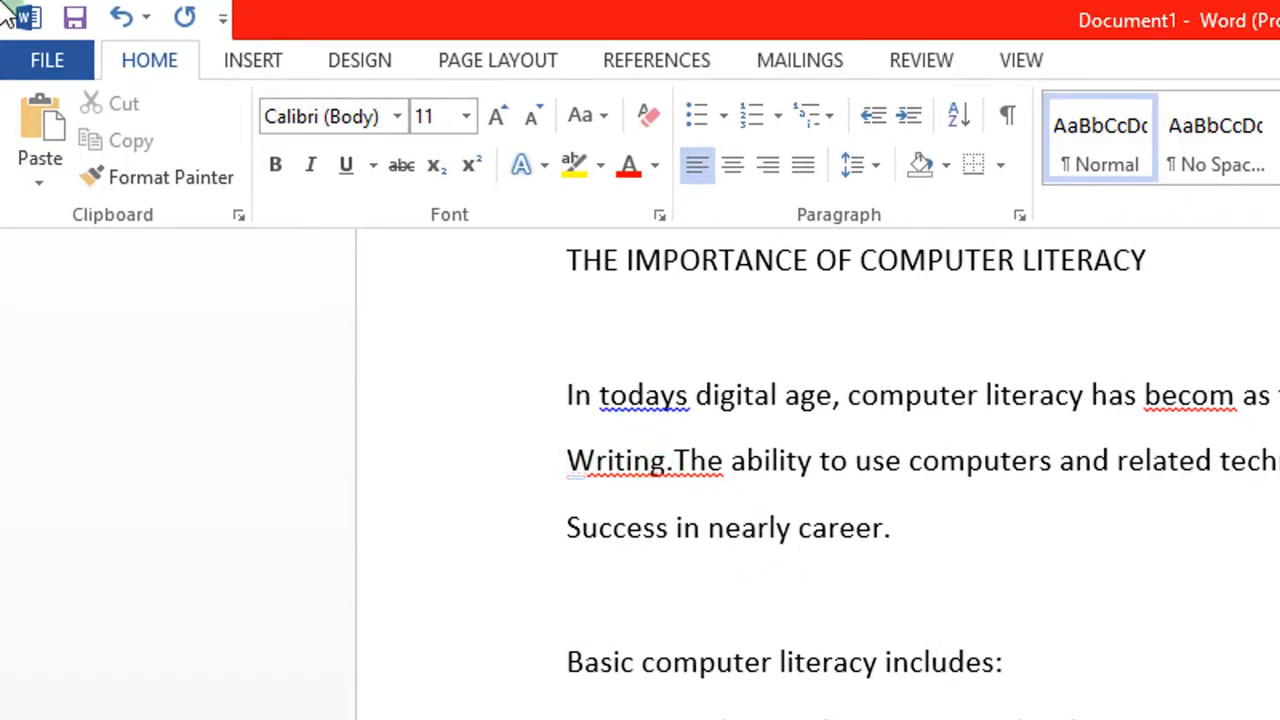
{"action": "left_click", "coordinate": [40, 62]}
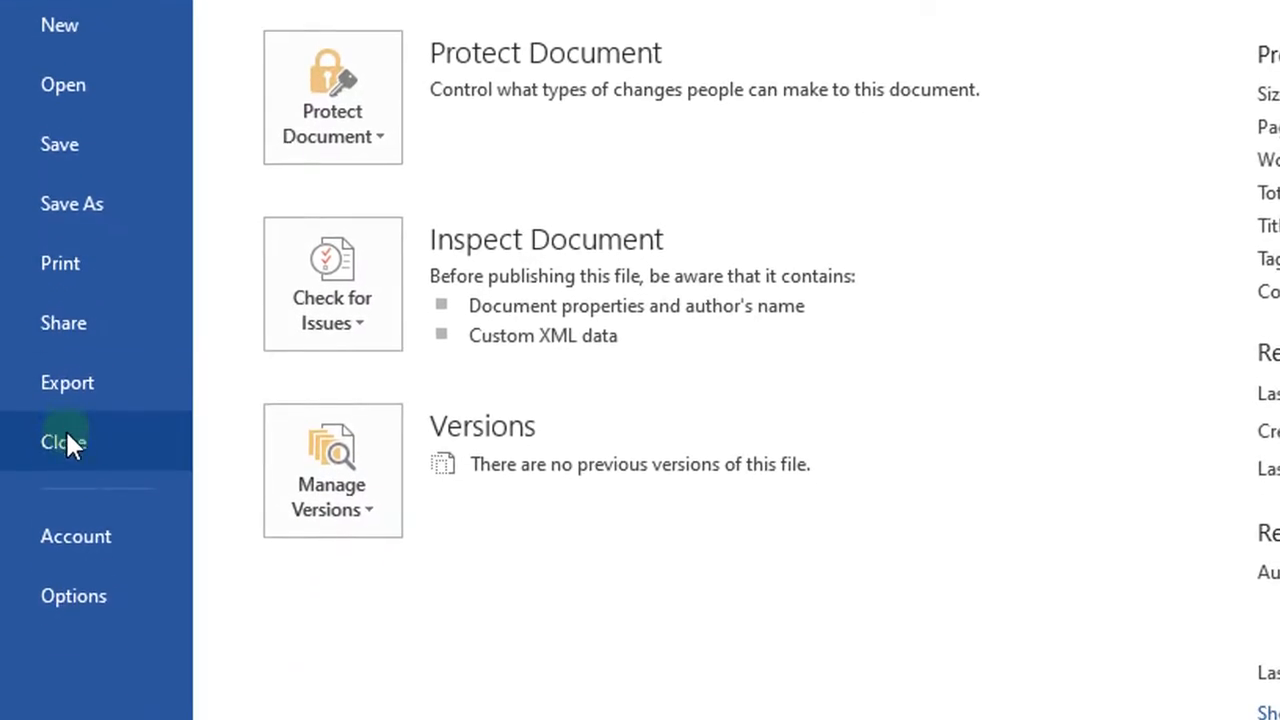
{"action": "left_click", "coordinate": [84, 534]}
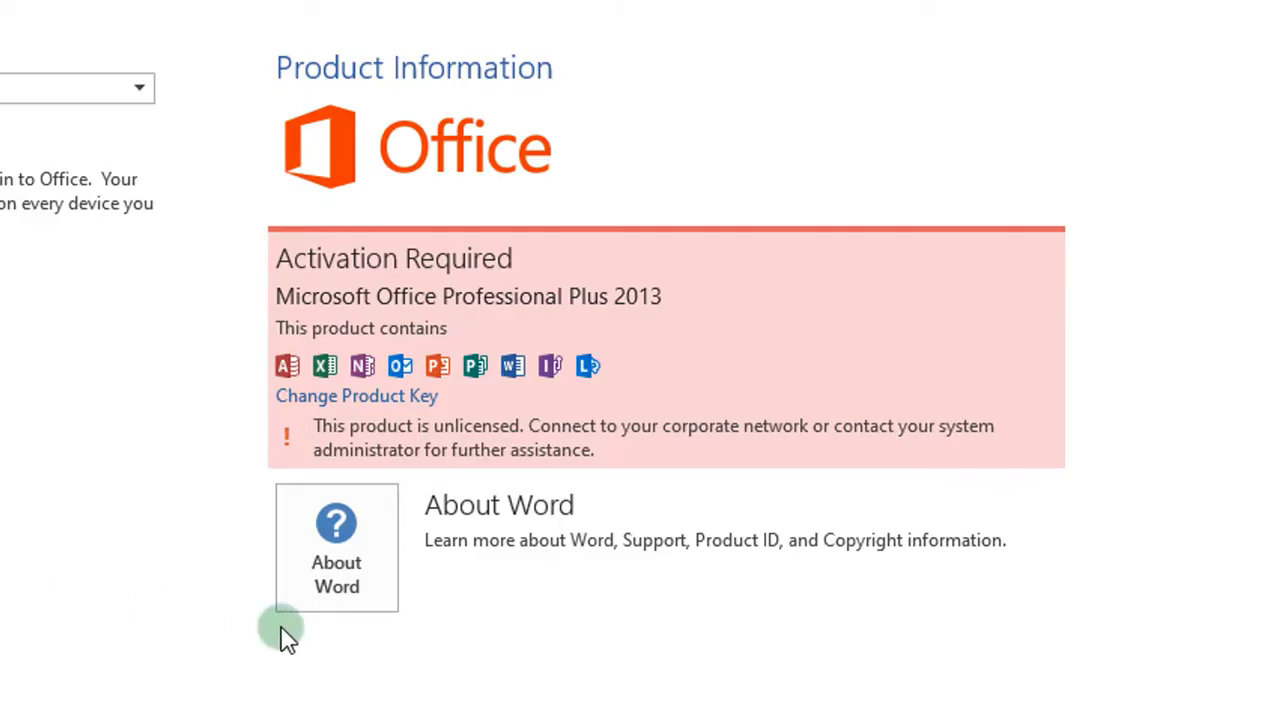
{"action": "left_click", "coordinate": [338, 576]}
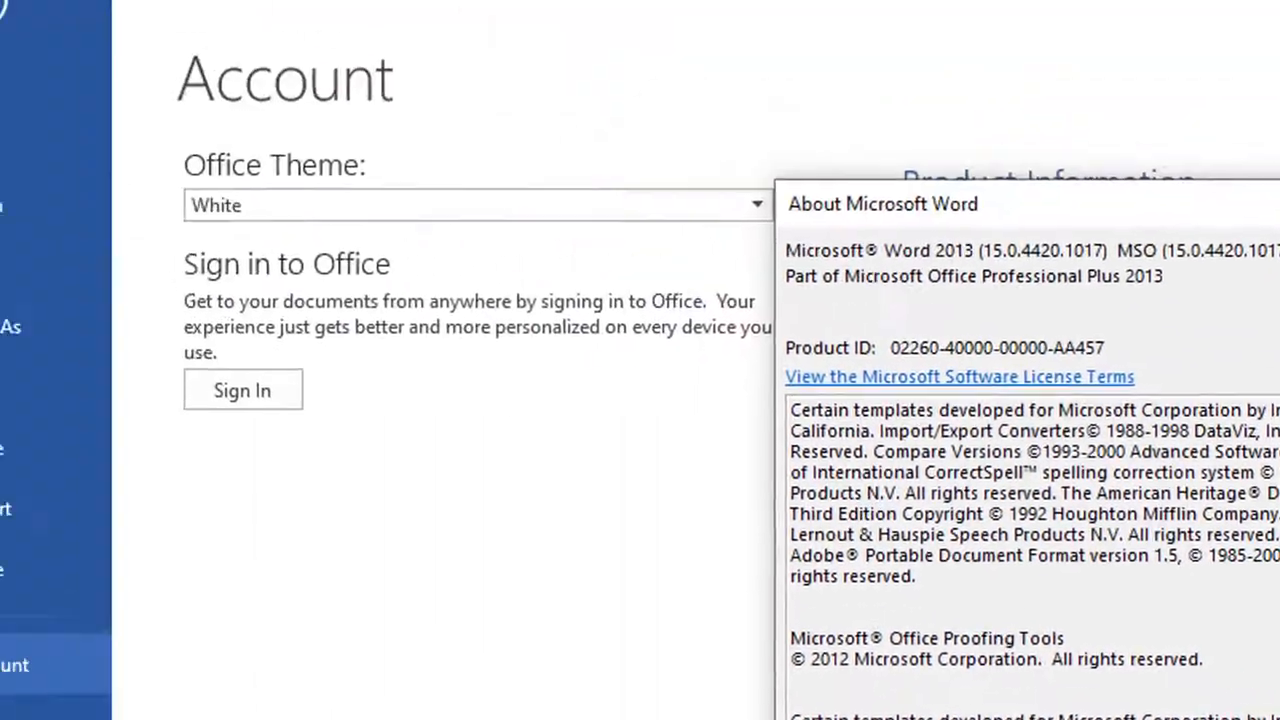
{"action": "left_click", "coordinate": [905, 484]}
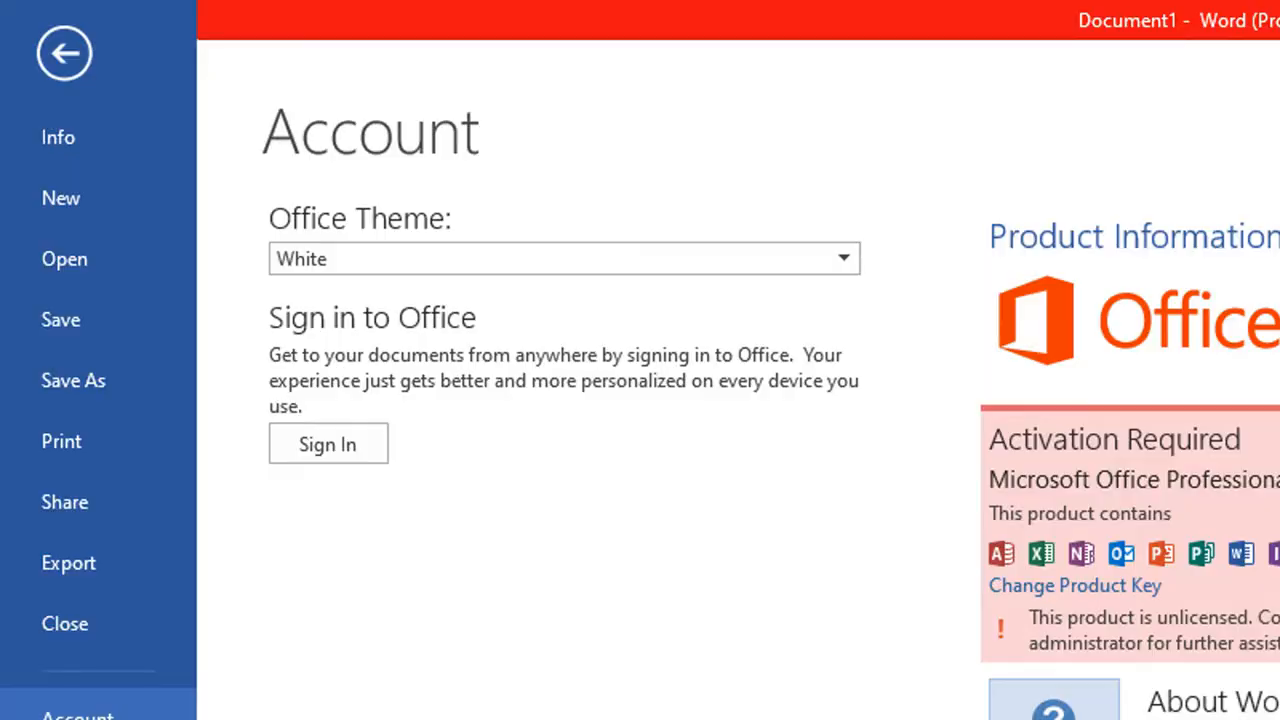
{"action": "left_click", "coordinate": [66, 55]}
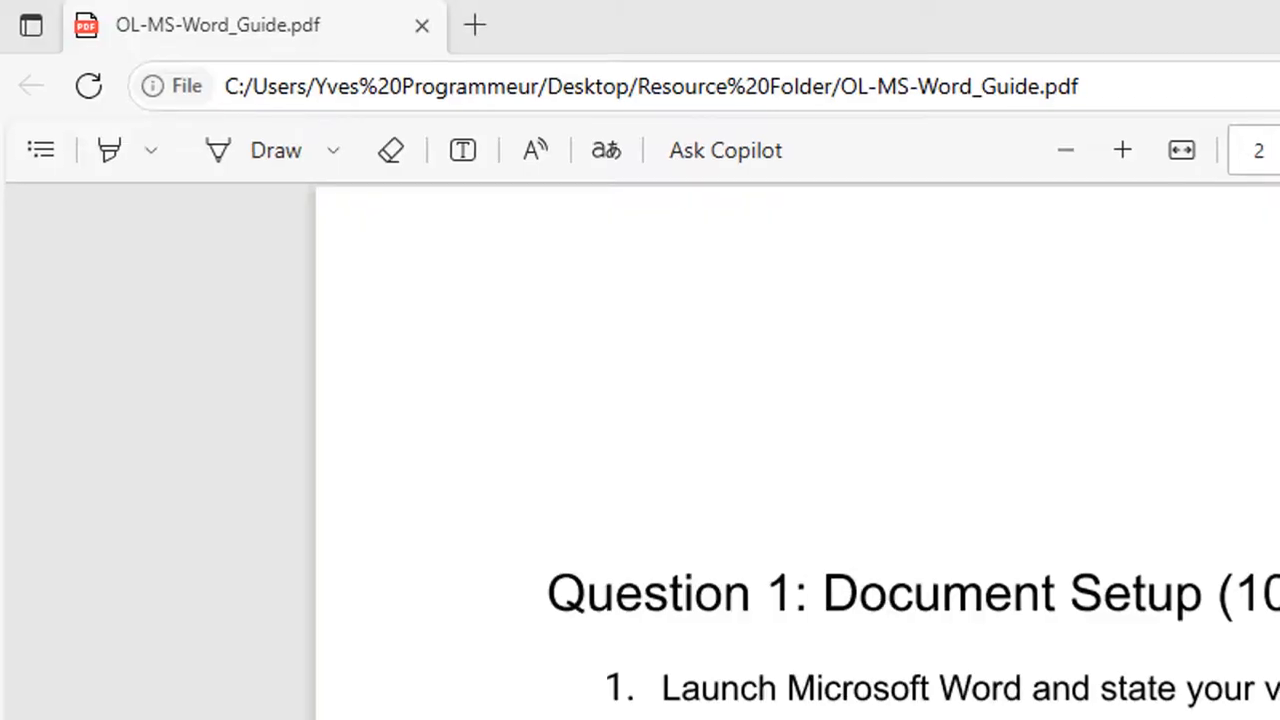
{"action": "right_click", "coordinate": [457, 705]}
{"action": "key", "text": "Escape"}
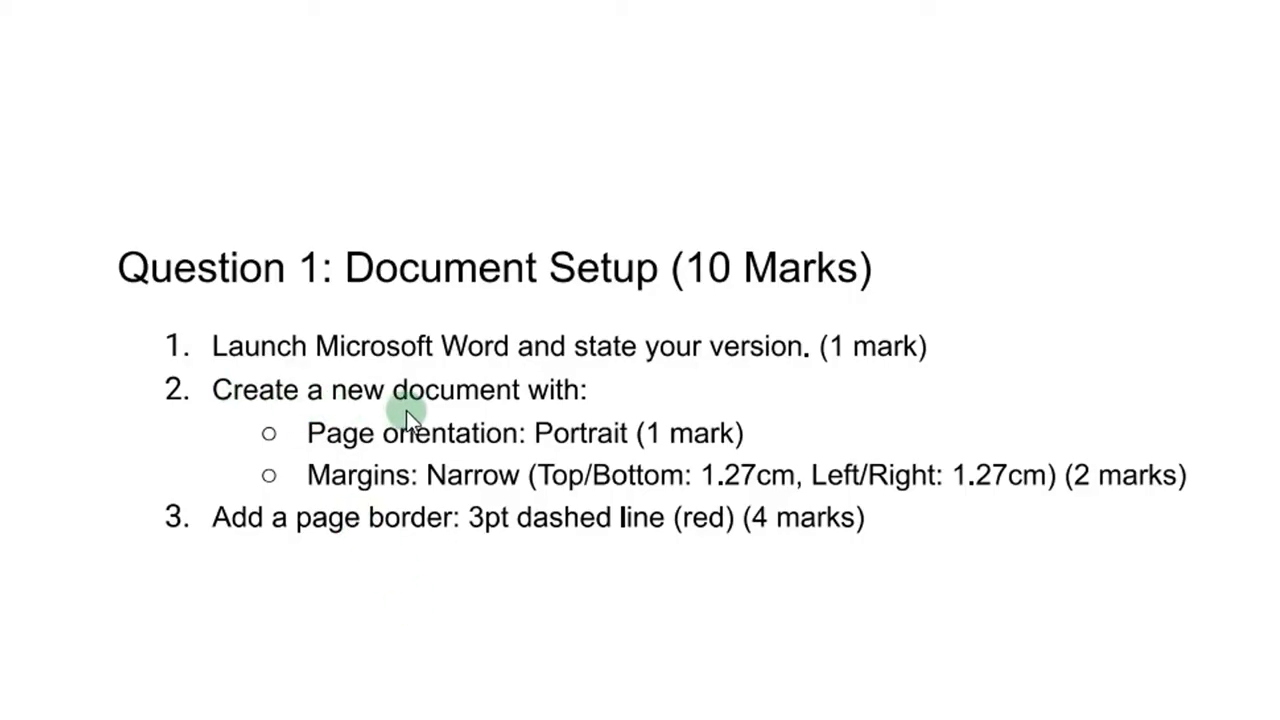
{"action": "scroll", "coordinate": [534, 426], "scroll_direction": "down", "scroll_amount": 1}
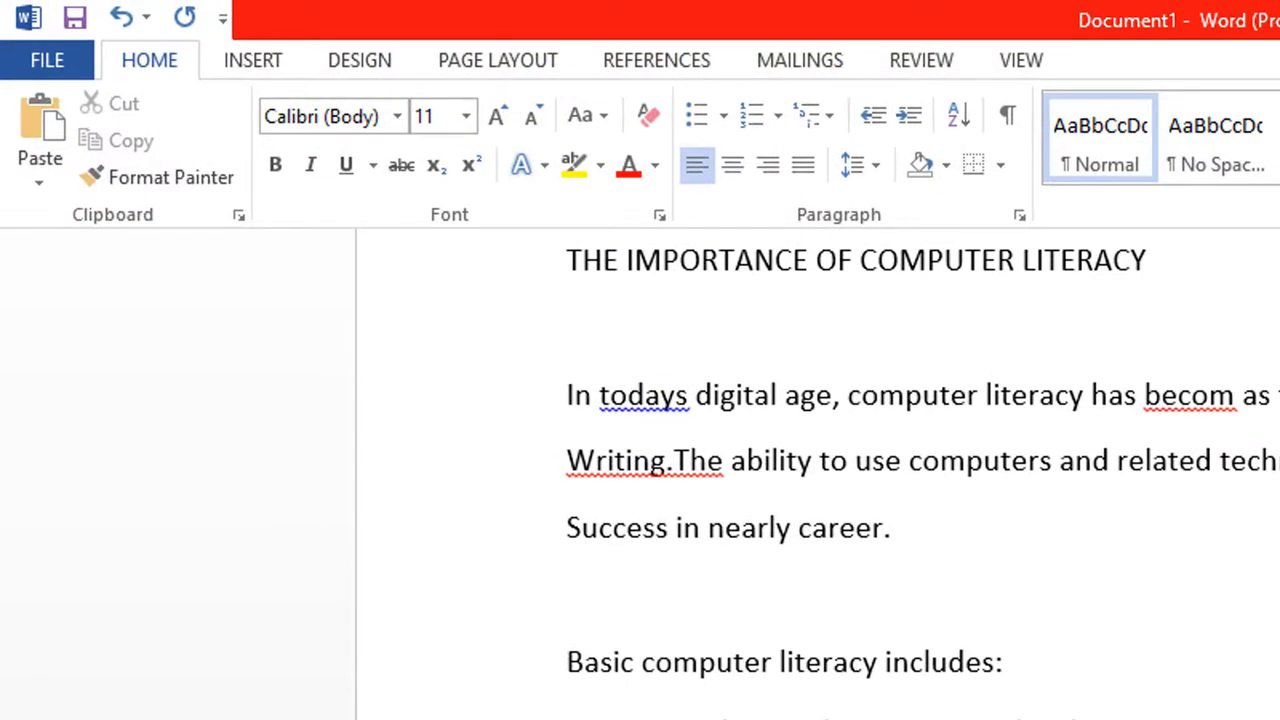
Step: Change Document1's page orientation to Landscape from the Page Layout Orientation menu
{"action": "scroll", "coordinate": [818, 470], "scroll_direction": "down", "scroll_amount": 4}
{"action": "scroll", "coordinate": [818, 470], "scroll_direction": "up", "scroll_amount": 6}
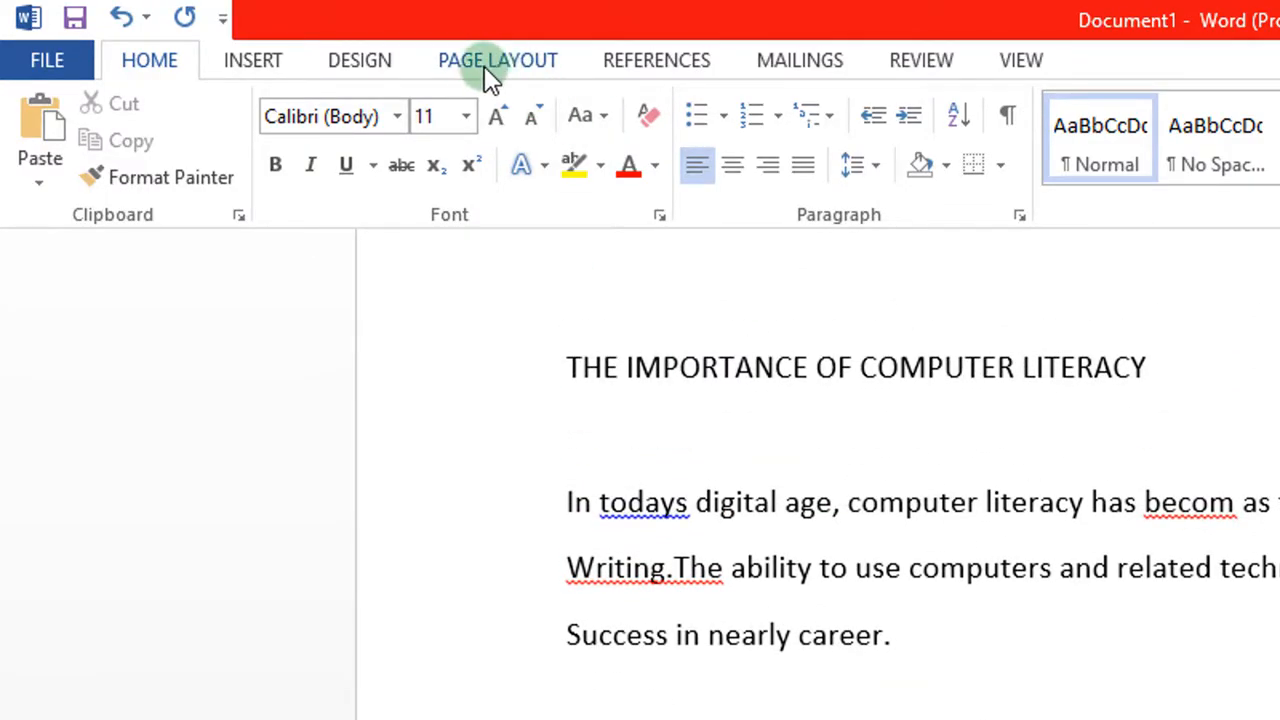
{"action": "left_click", "coordinate": [521, 77]}
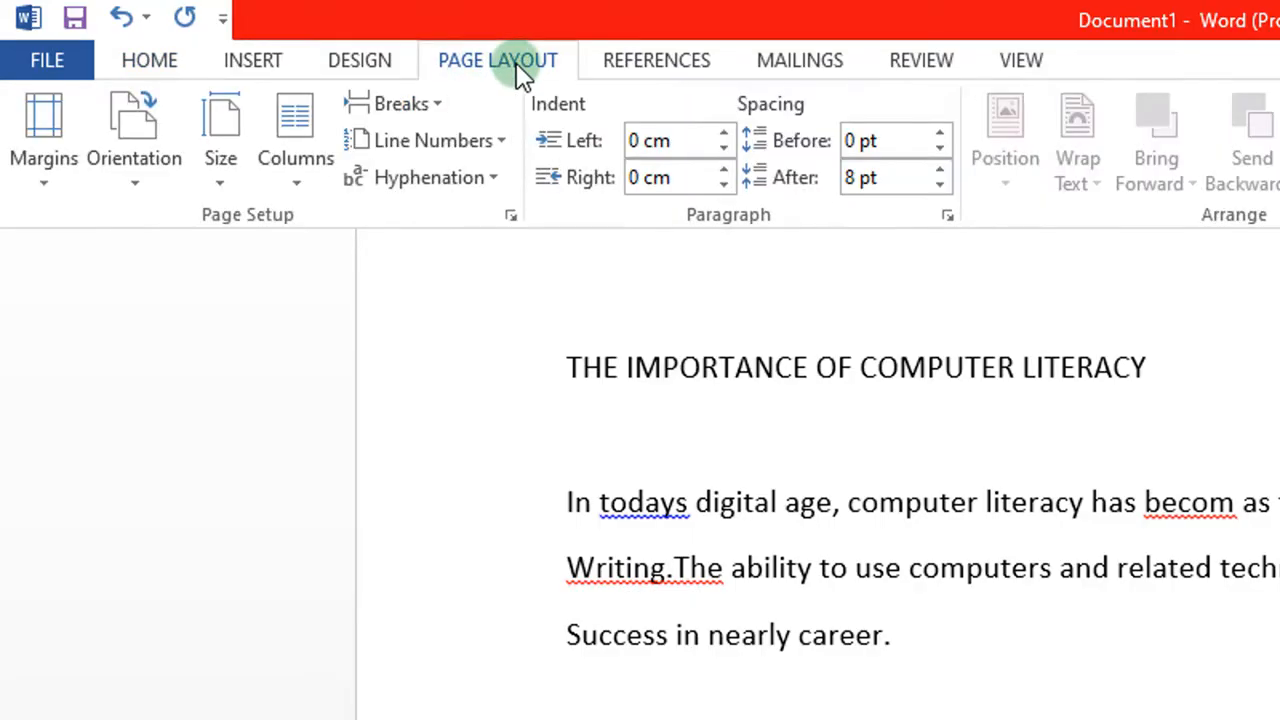
{"action": "left_click", "coordinate": [139, 188]}
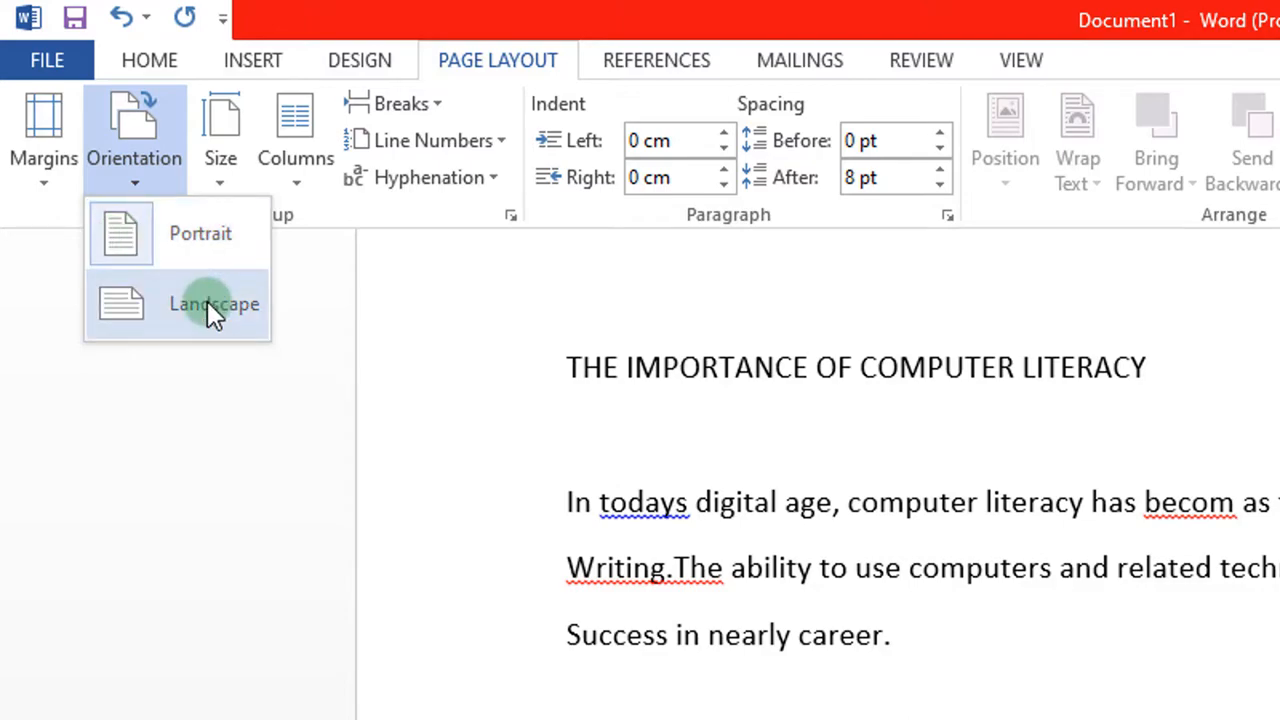
{"action": "left_click", "coordinate": [210, 246]}
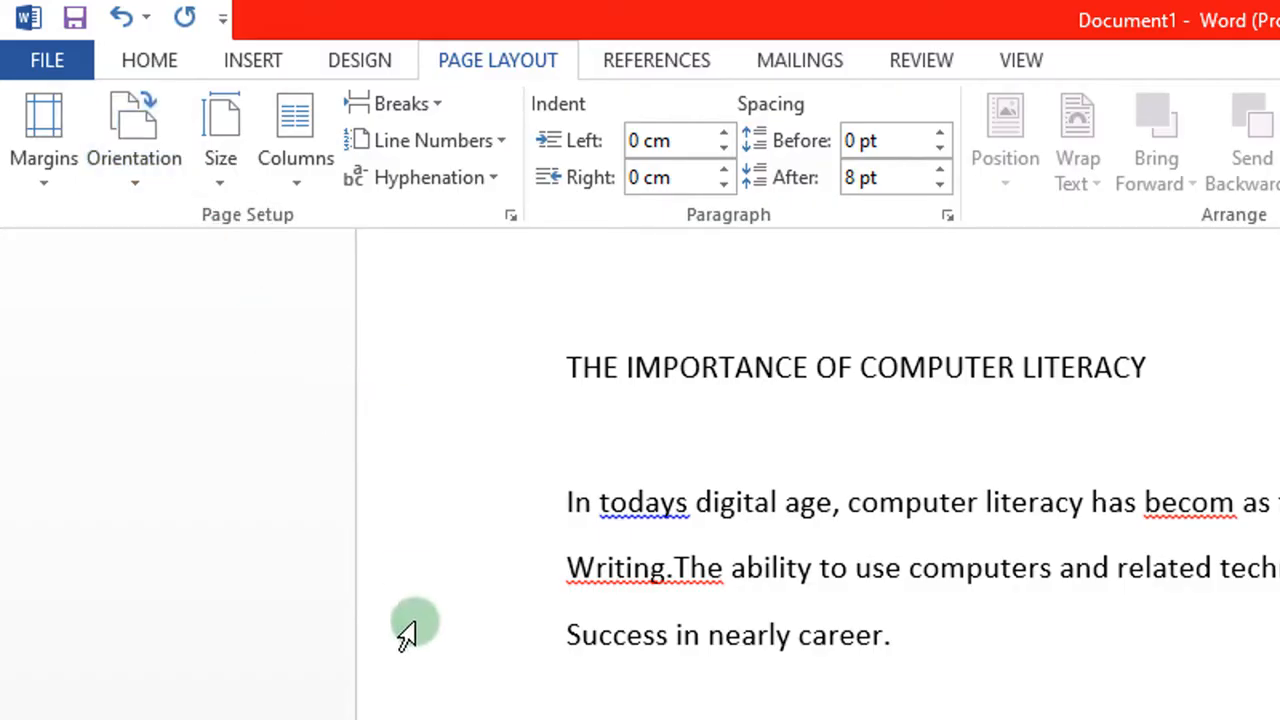
{"action": "left_click", "coordinate": [140, 180]}
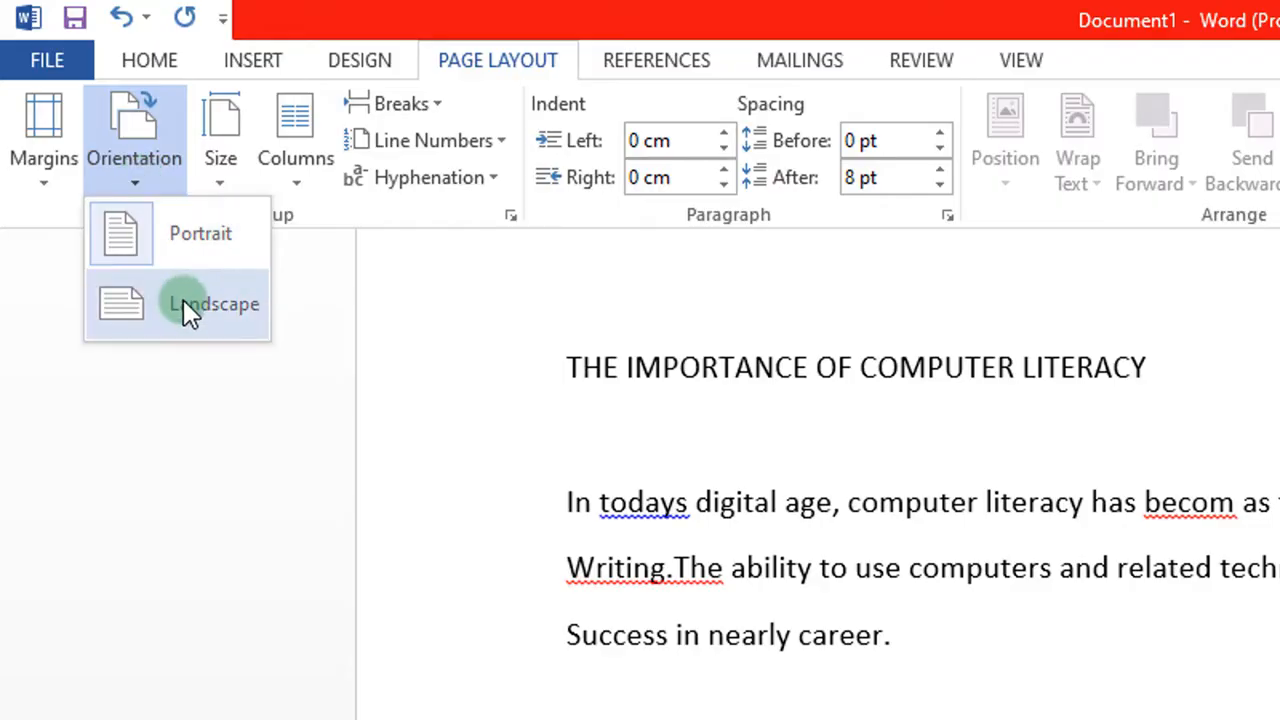
{"action": "left_click", "coordinate": [138, 177]}
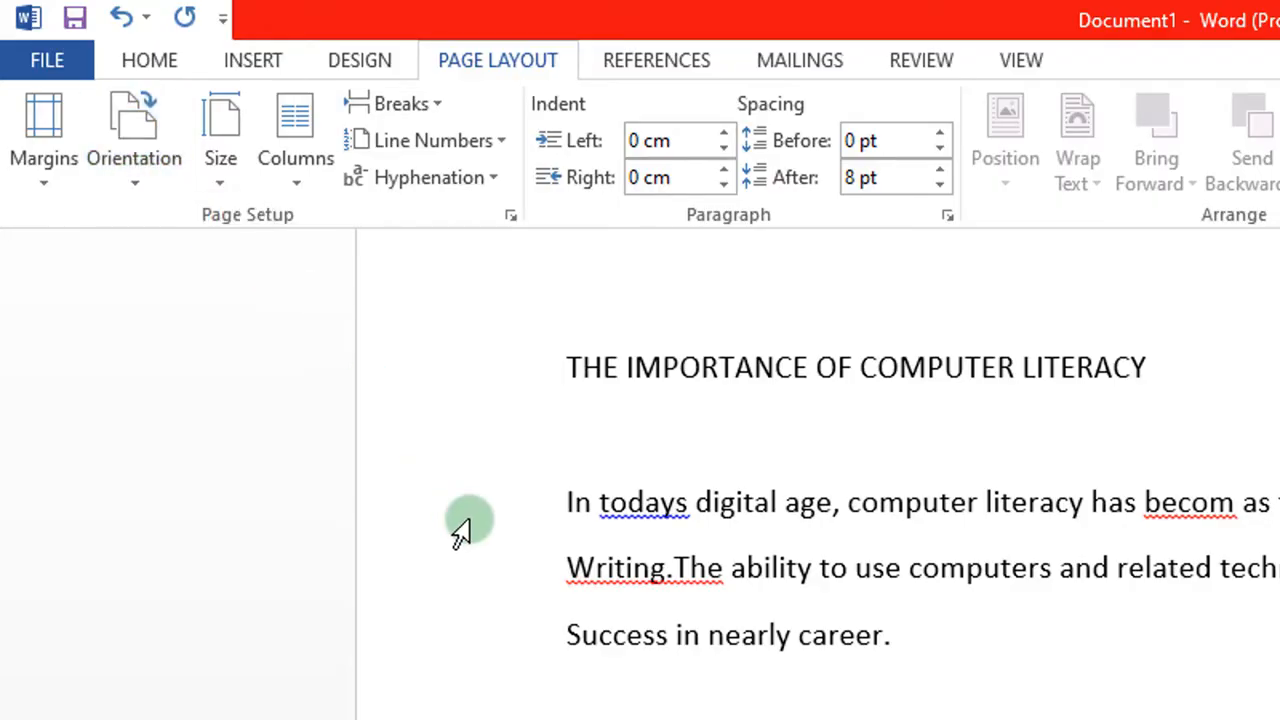
{"action": "scroll", "coordinate": [458, 530], "scroll_direction": "up", "scroll_amount": 2}
{"action": "scroll", "coordinate": [458, 530], "scroll_direction": "down", "scroll_amount": 4}
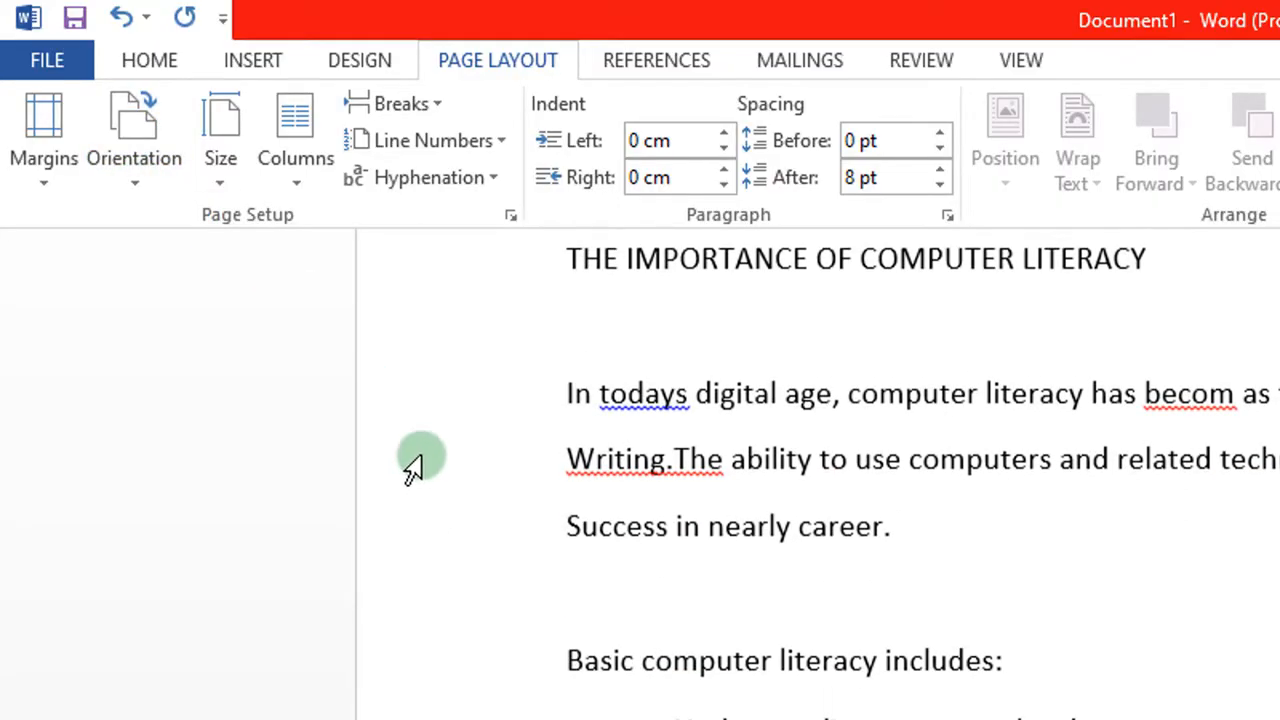
{"action": "scroll", "coordinate": [458, 429], "scroll_direction": "up", "scroll_amount": 3}
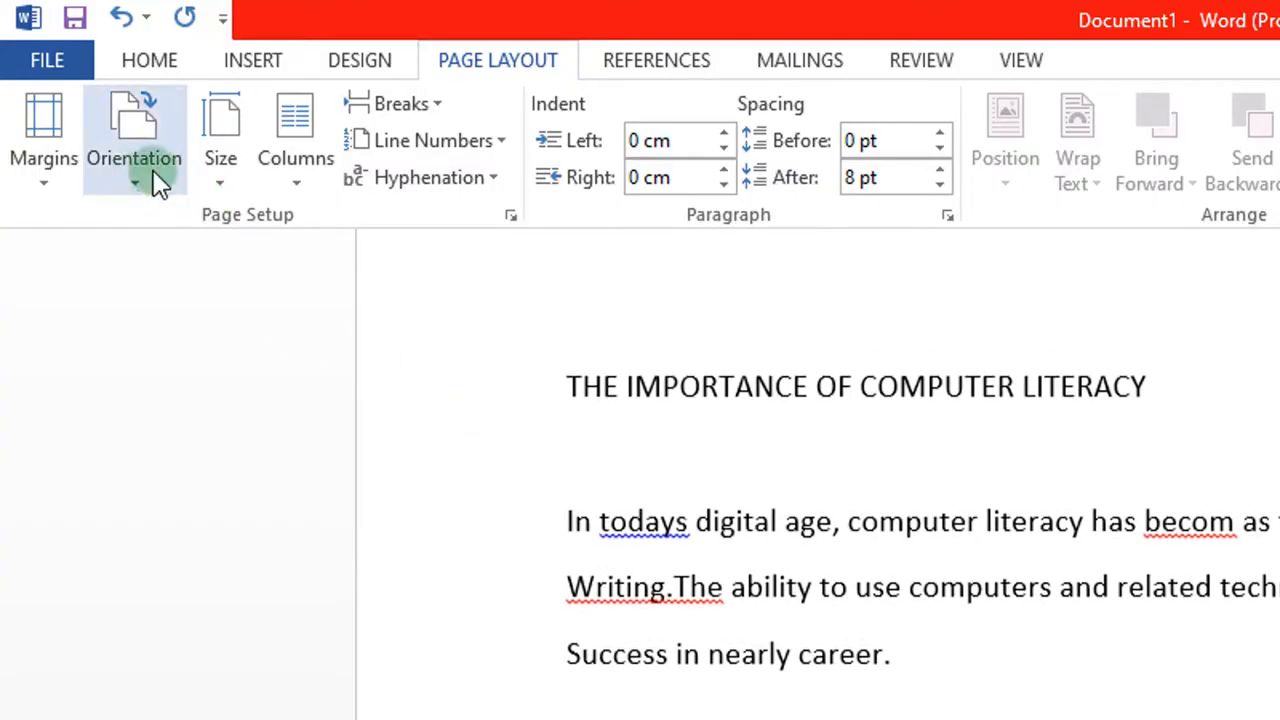
{"action": "left_click", "coordinate": [133, 190]}
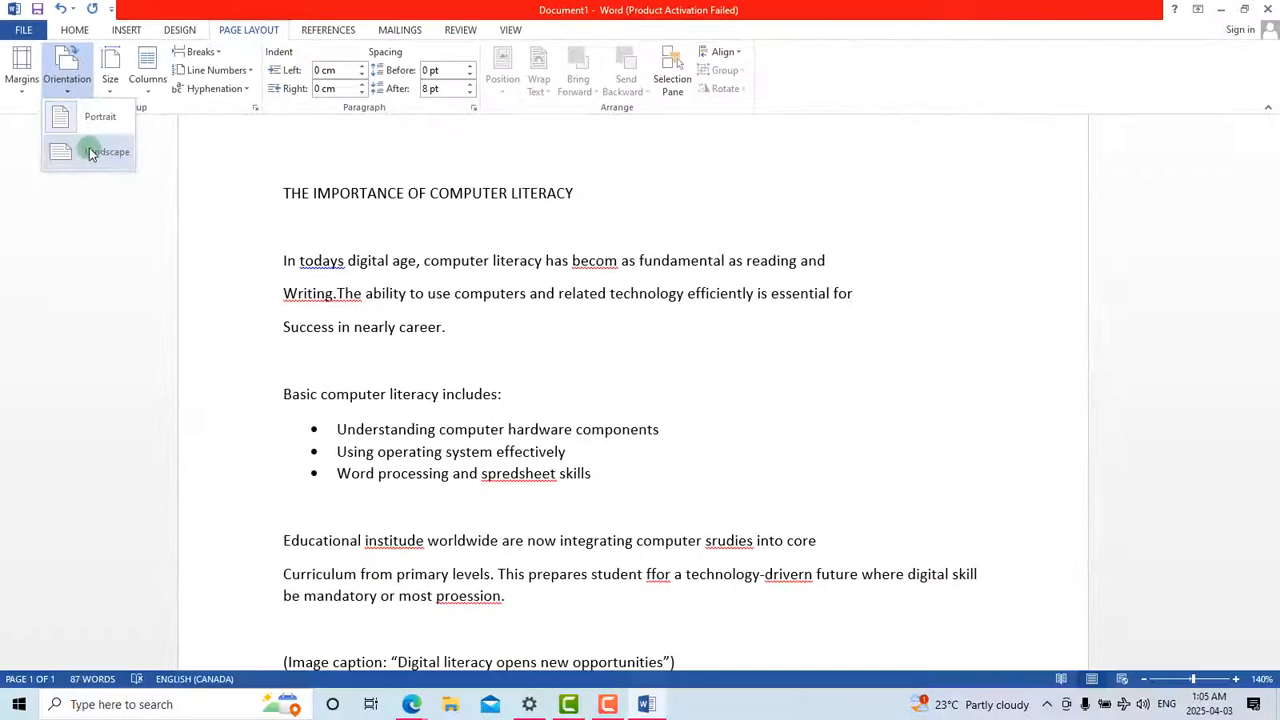
{"action": "left_click", "coordinate": [89, 150]}
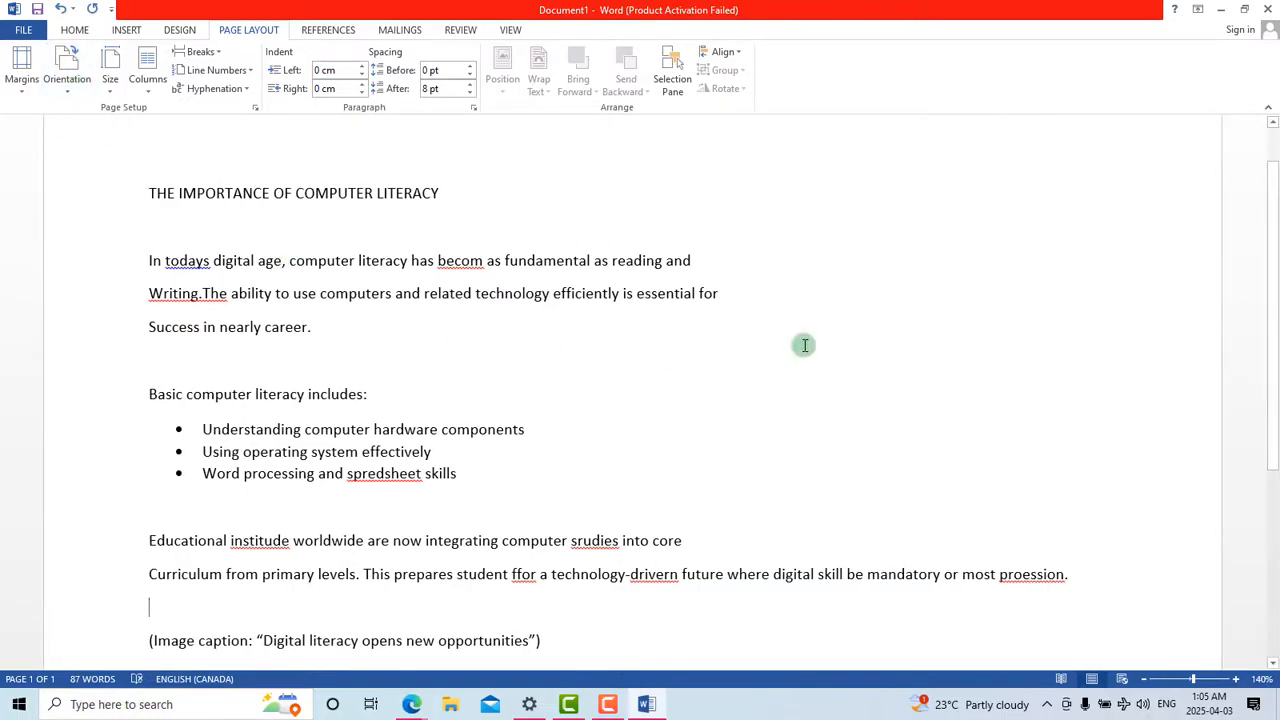
Step: Switch the page orientation back to Portrait from the Orientation menu
{"action": "scroll", "coordinate": [1047, 353], "scroll_direction": "down", "scroll_amount": 4}
{"action": "scroll", "coordinate": [1047, 353], "scroll_direction": "up", "scroll_amount": 4}
{"action": "scroll", "coordinate": [1047, 353], "scroll_direction": "up", "scroll_amount": 1}
{"action": "scroll", "coordinate": [1047, 353], "scroll_direction": "down", "scroll_amount": 1}
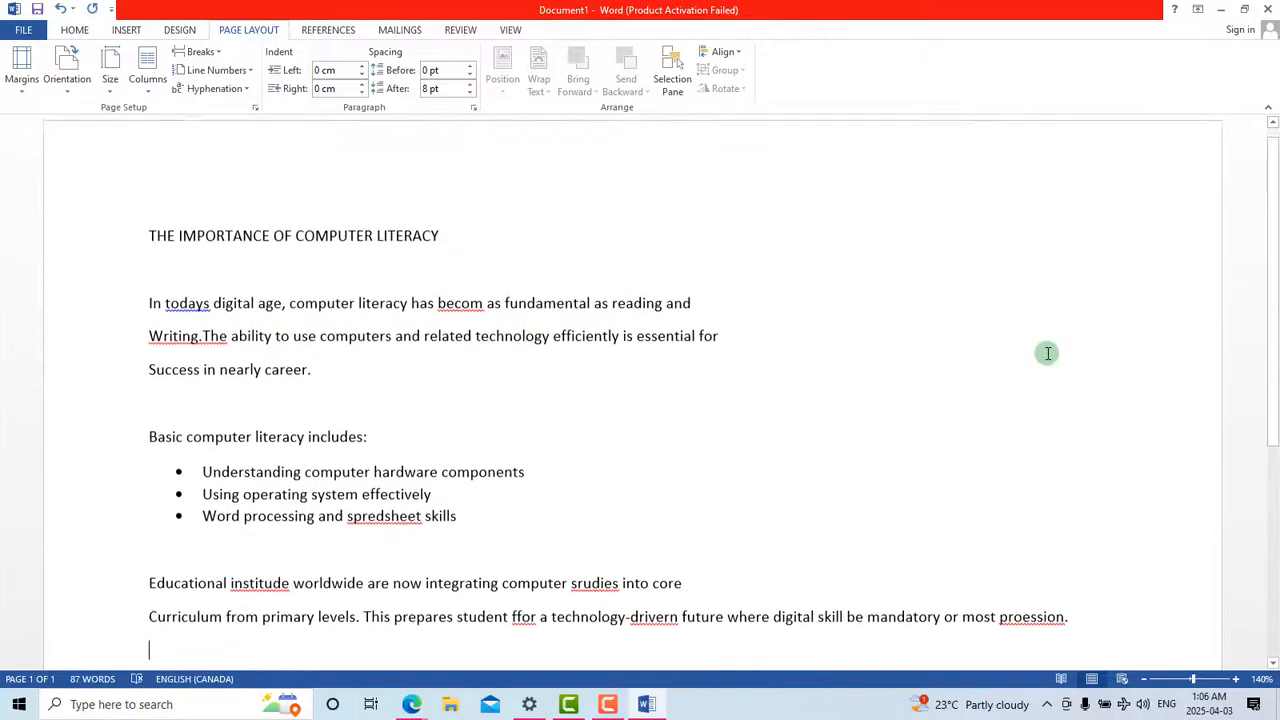
{"action": "scroll", "coordinate": [1047, 353], "scroll_direction": "down", "scroll_amount": 1}
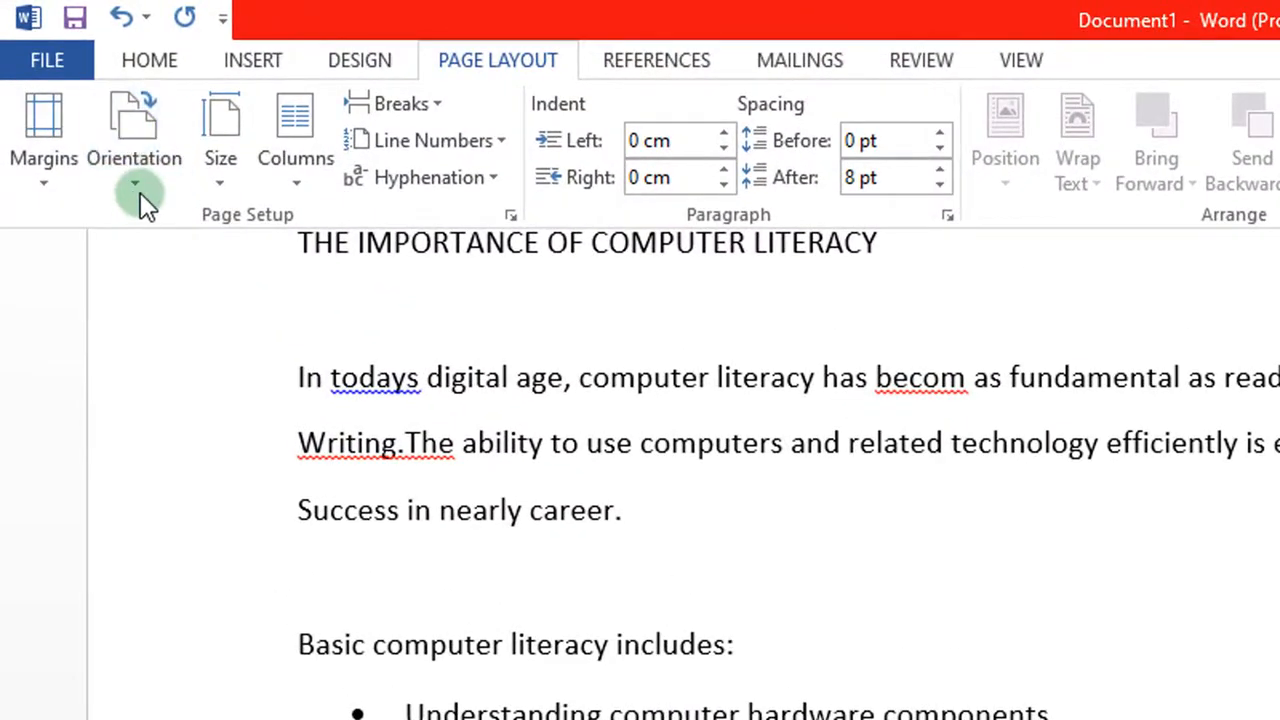
{"action": "left_click", "coordinate": [141, 177]}
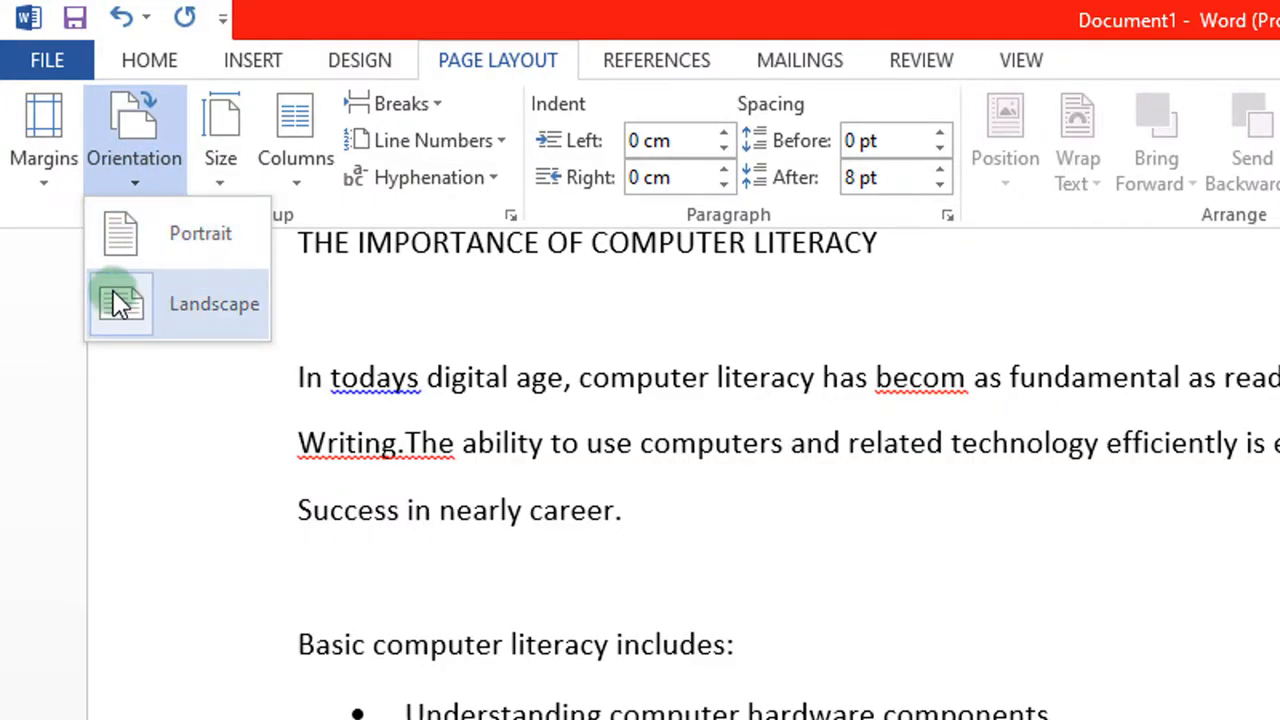
{"action": "left_click", "coordinate": [136, 250]}
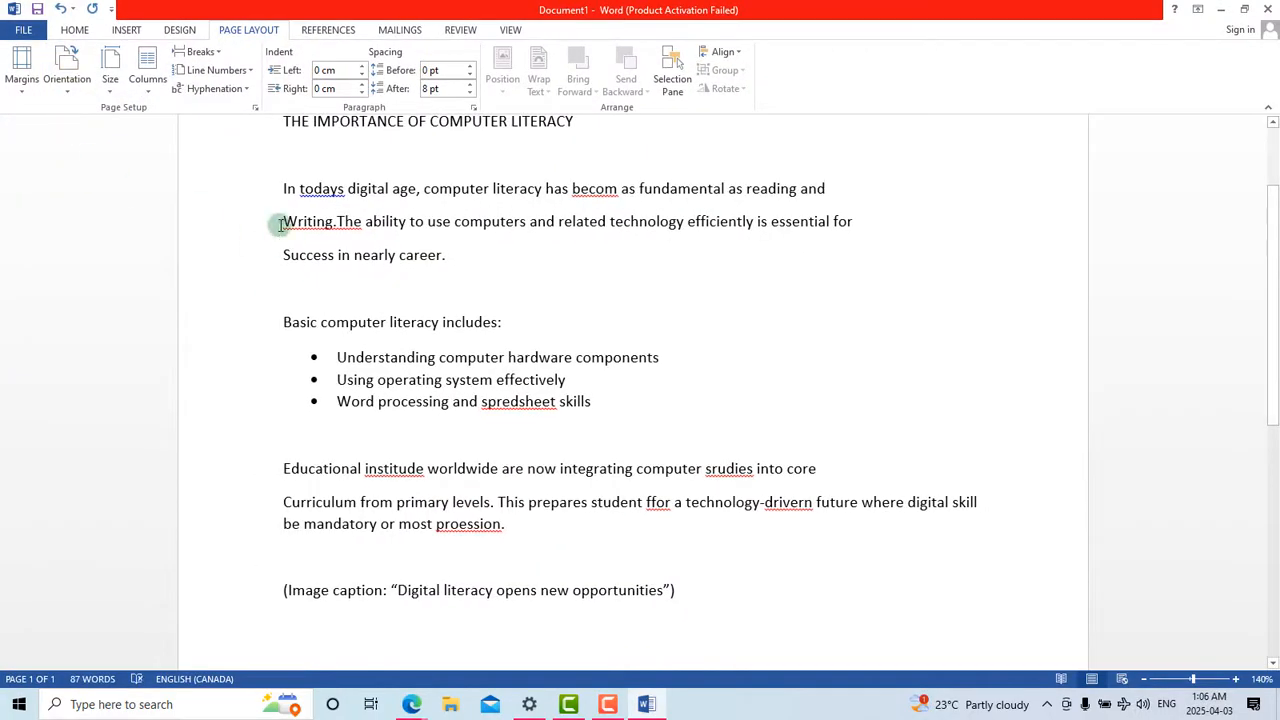
{"action": "scroll", "coordinate": [235, 222], "scroll_direction": "up", "scroll_amount": 2}
{"action": "scroll", "coordinate": [236, 221], "scroll_direction": "down", "scroll_amount": 2}
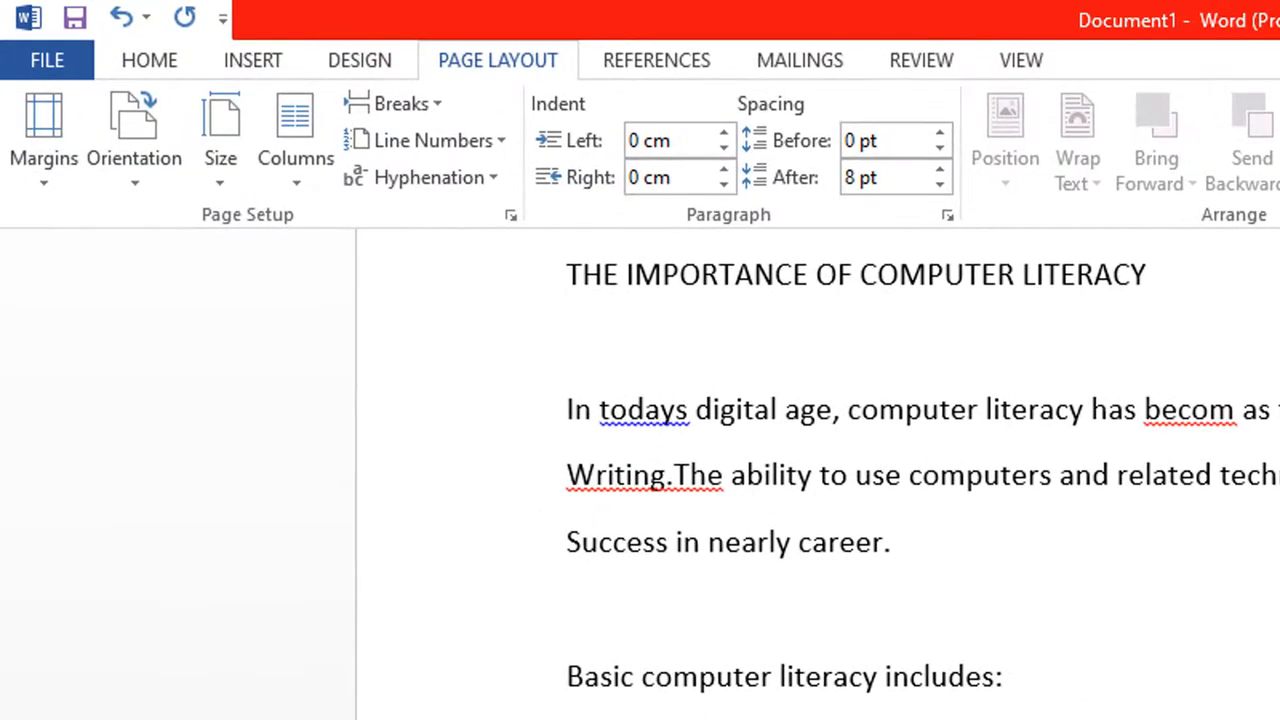
Step: Scroll through the portrait essay under THE IMPORTANCE OF COMPUTER LITERACY to review it
{"action": "scroll", "coordinate": [818, 480], "scroll_direction": "up", "scroll_amount": 3}
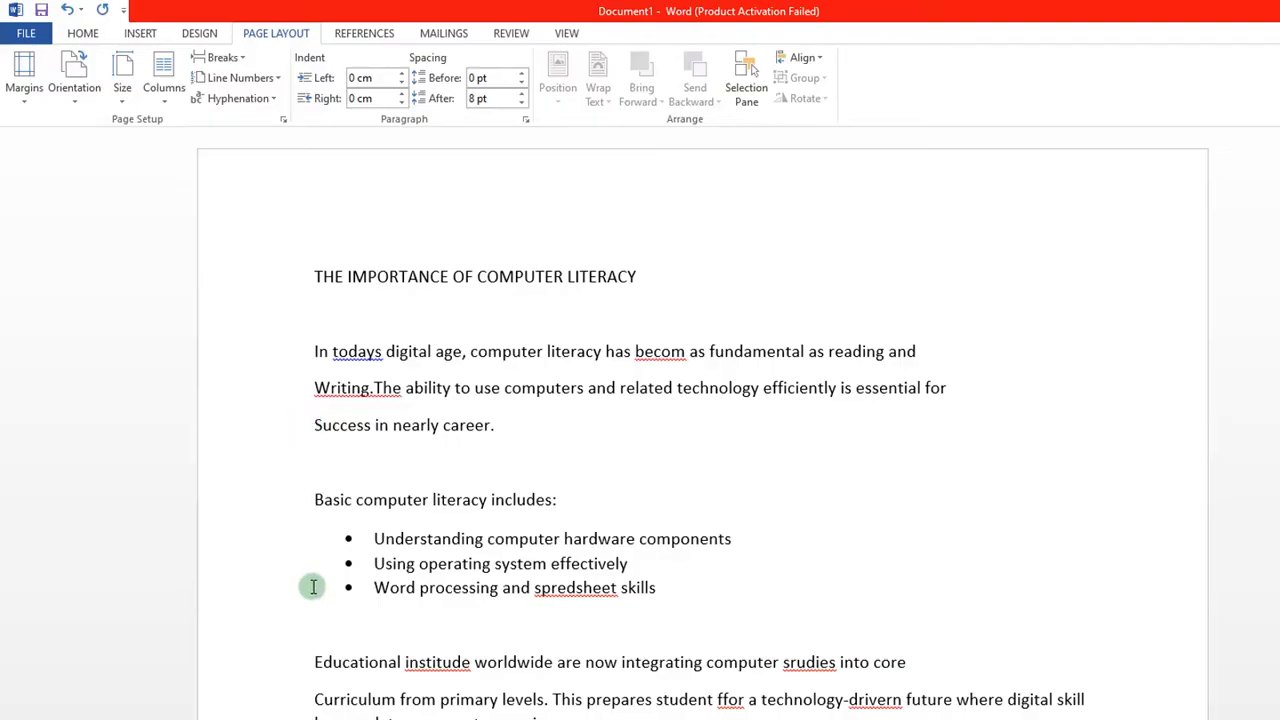
{"action": "scroll", "coordinate": [313, 587], "scroll_direction": "down", "scroll_amount": 5}
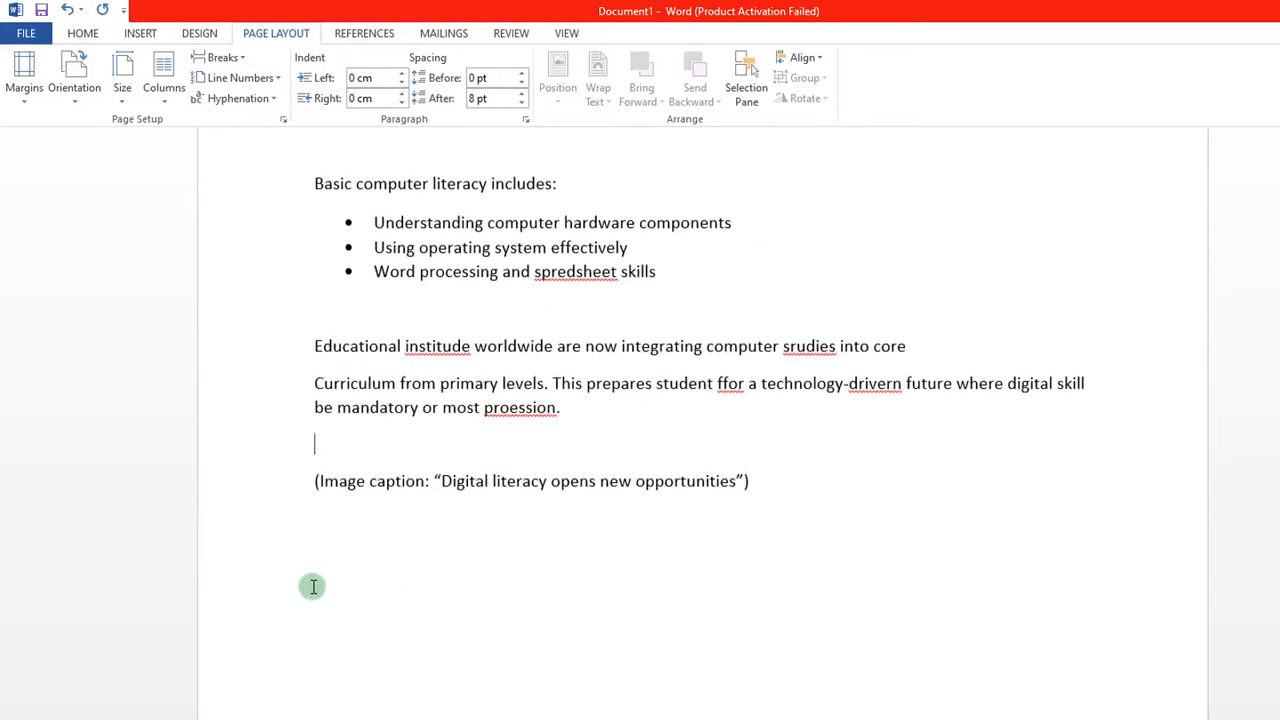
{"action": "scroll", "coordinate": [313, 587], "scroll_direction": "up", "scroll_amount": 5}
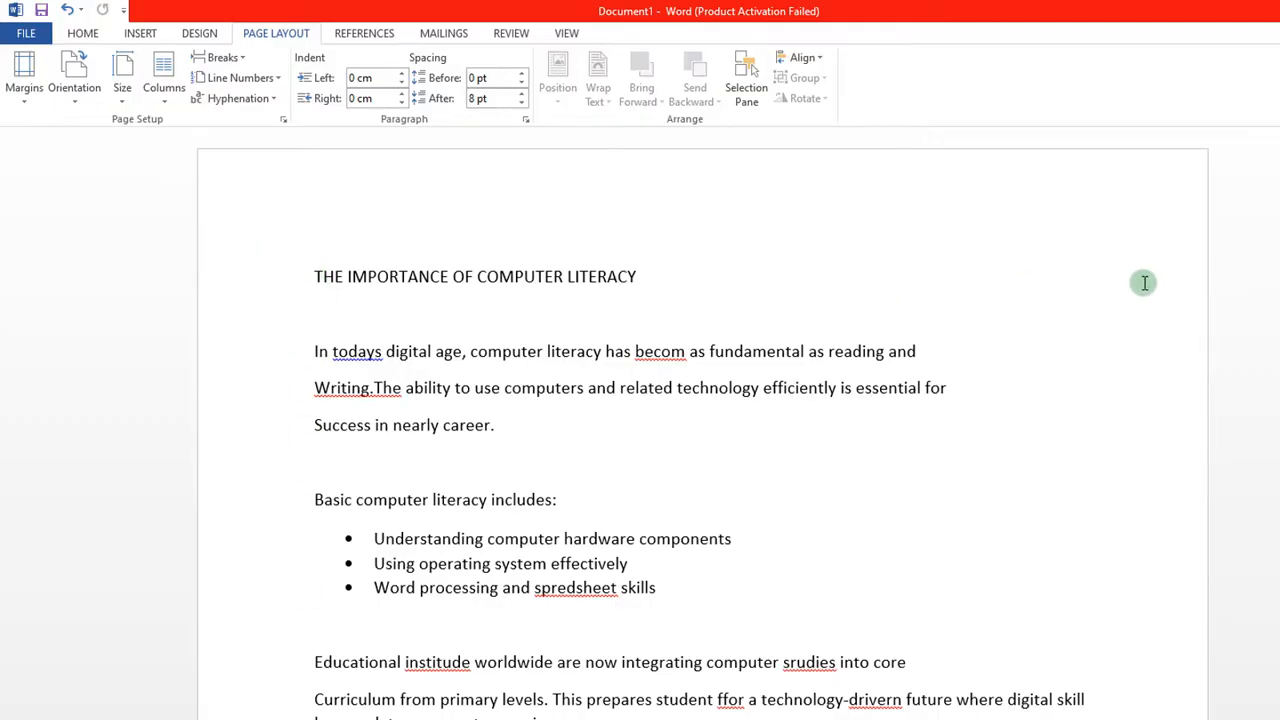
{"action": "scroll", "coordinate": [997, 417], "scroll_direction": "down", "scroll_amount": 10}
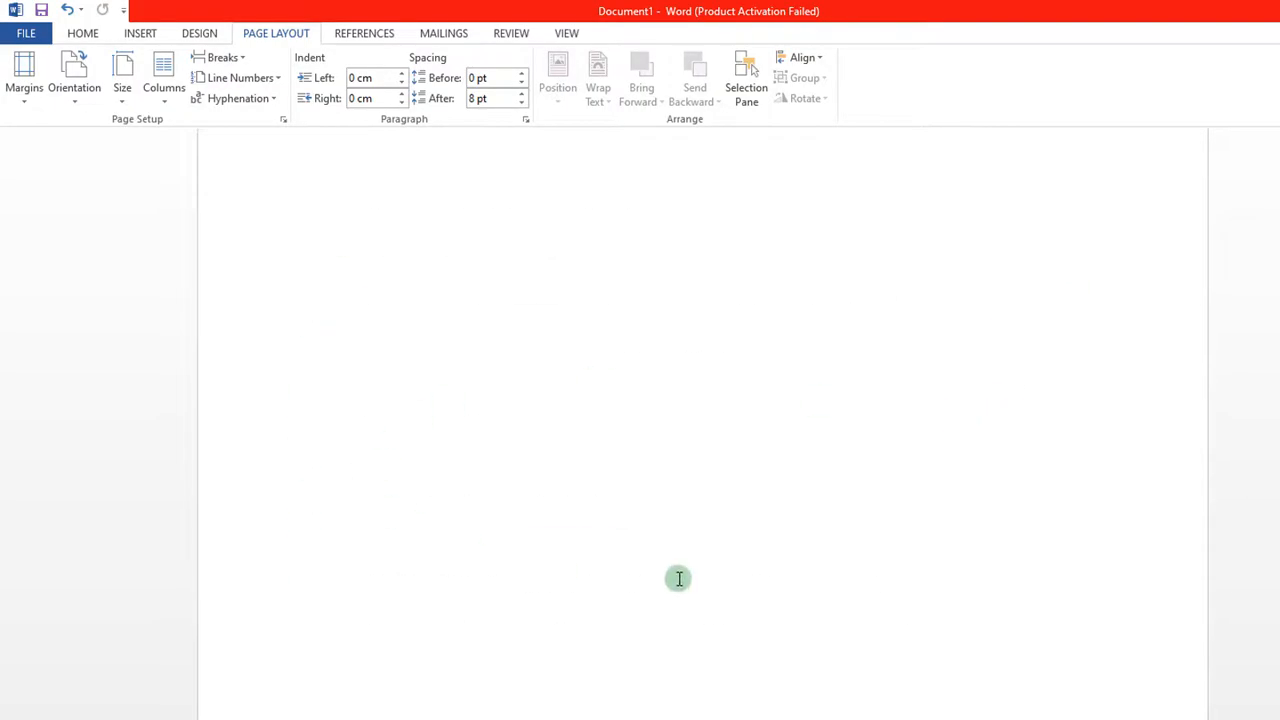
{"action": "scroll", "coordinate": [553, 383], "scroll_direction": "up", "scroll_amount": 6}
{"action": "scroll", "coordinate": [553, 383], "scroll_direction": "up", "scroll_amount": 4}
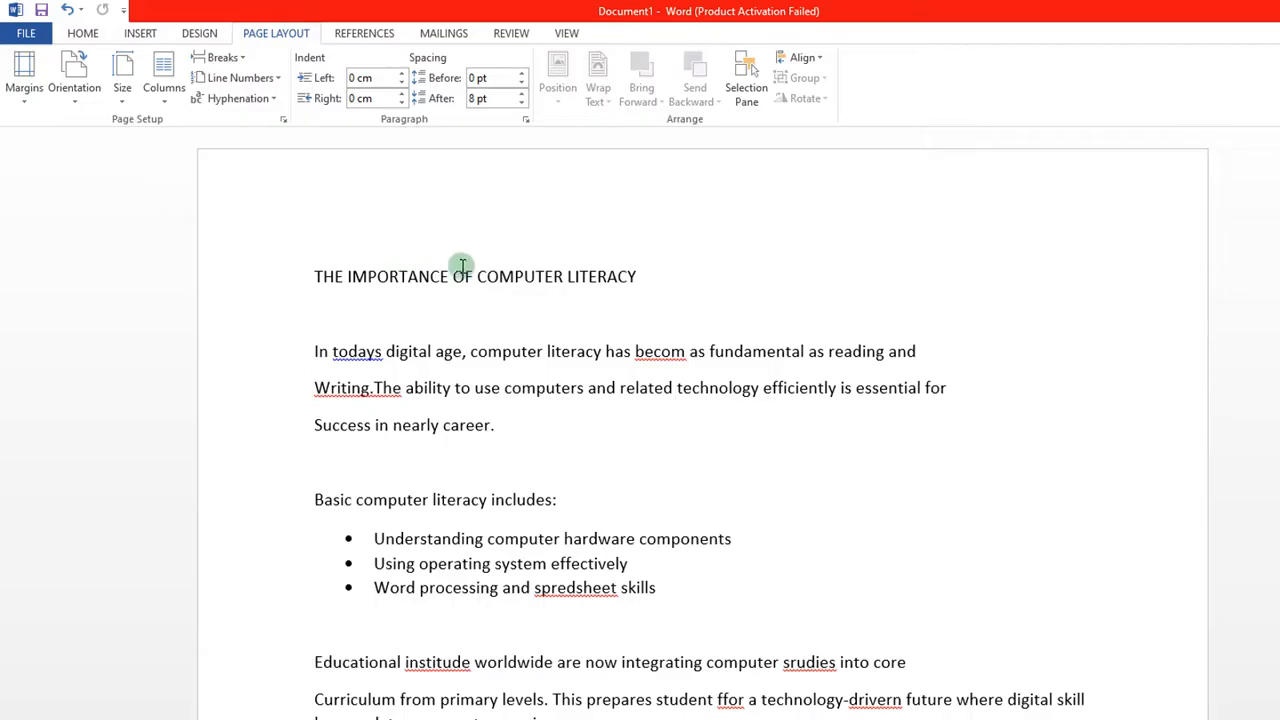
{"action": "scroll", "coordinate": [871, 463], "scroll_direction": "down", "scroll_amount": 2}
{"action": "scroll", "coordinate": [871, 463], "scroll_direction": "up", "scroll_amount": 2}
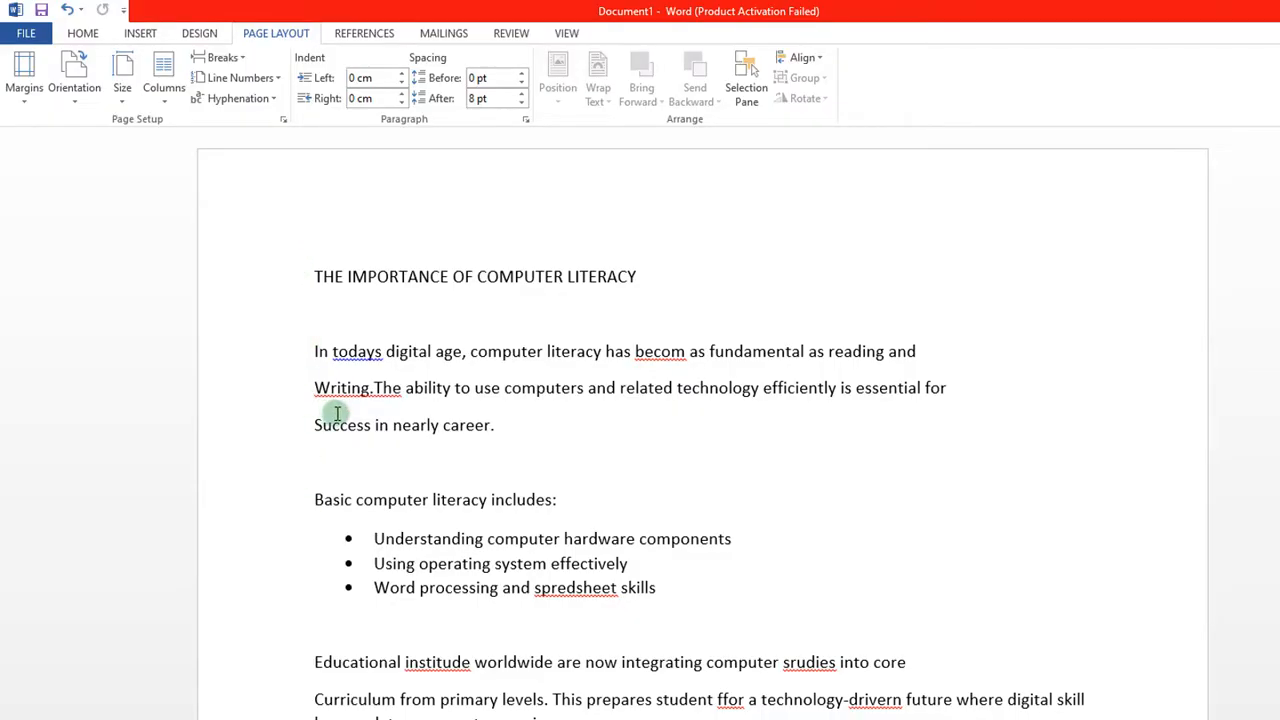
{"action": "scroll", "coordinate": [447, 443], "scroll_direction": "down", "scroll_amount": 1}
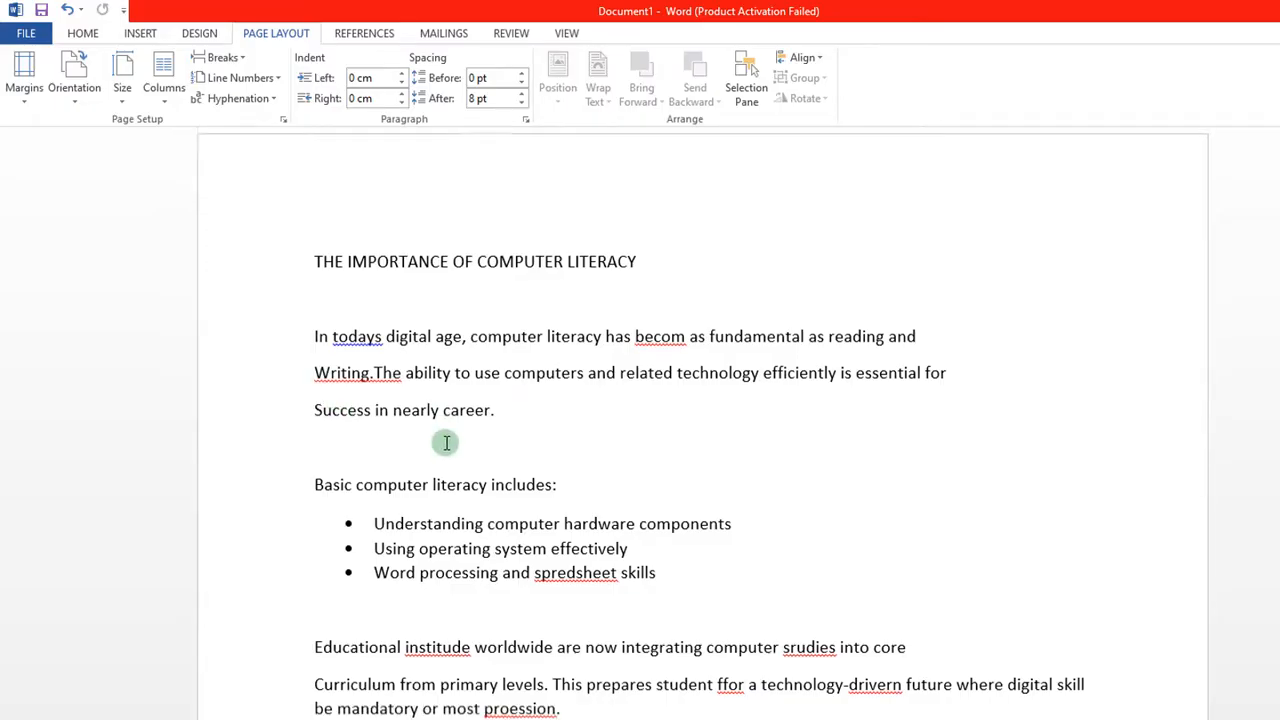
{"action": "scroll", "coordinate": [447, 443], "scroll_direction": "up", "scroll_amount": 1}
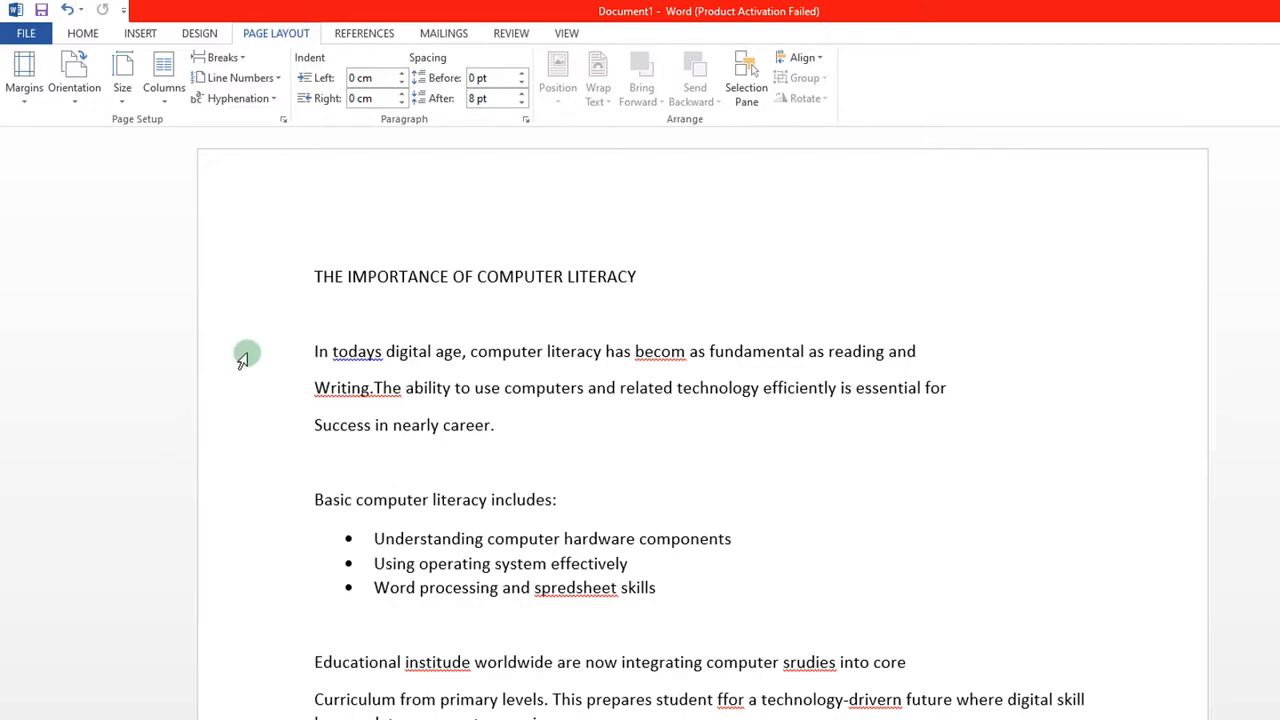
{"action": "scroll", "coordinate": [240, 560], "scroll_direction": "down", "scroll_amount": 3}
{"action": "scroll", "coordinate": [243, 557], "scroll_direction": "up", "scroll_amount": 2}
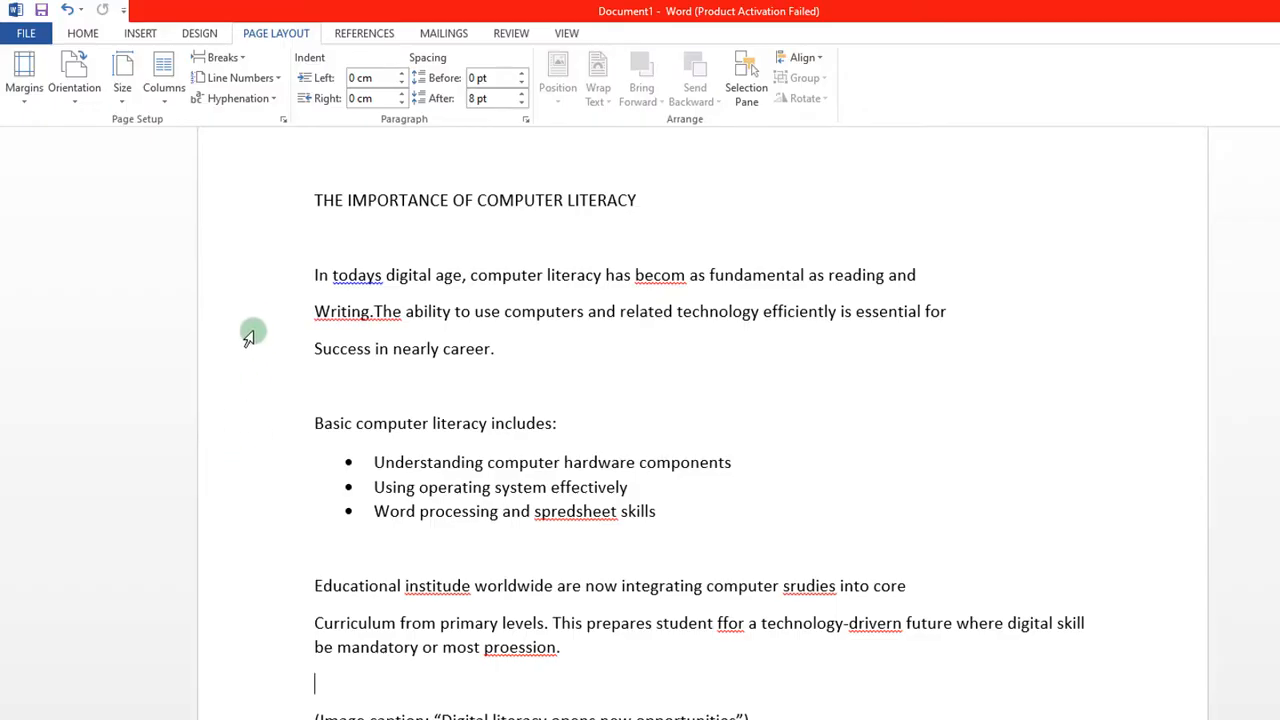
{"action": "scroll", "coordinate": [250, 328], "scroll_direction": "up", "scroll_amount": 2}
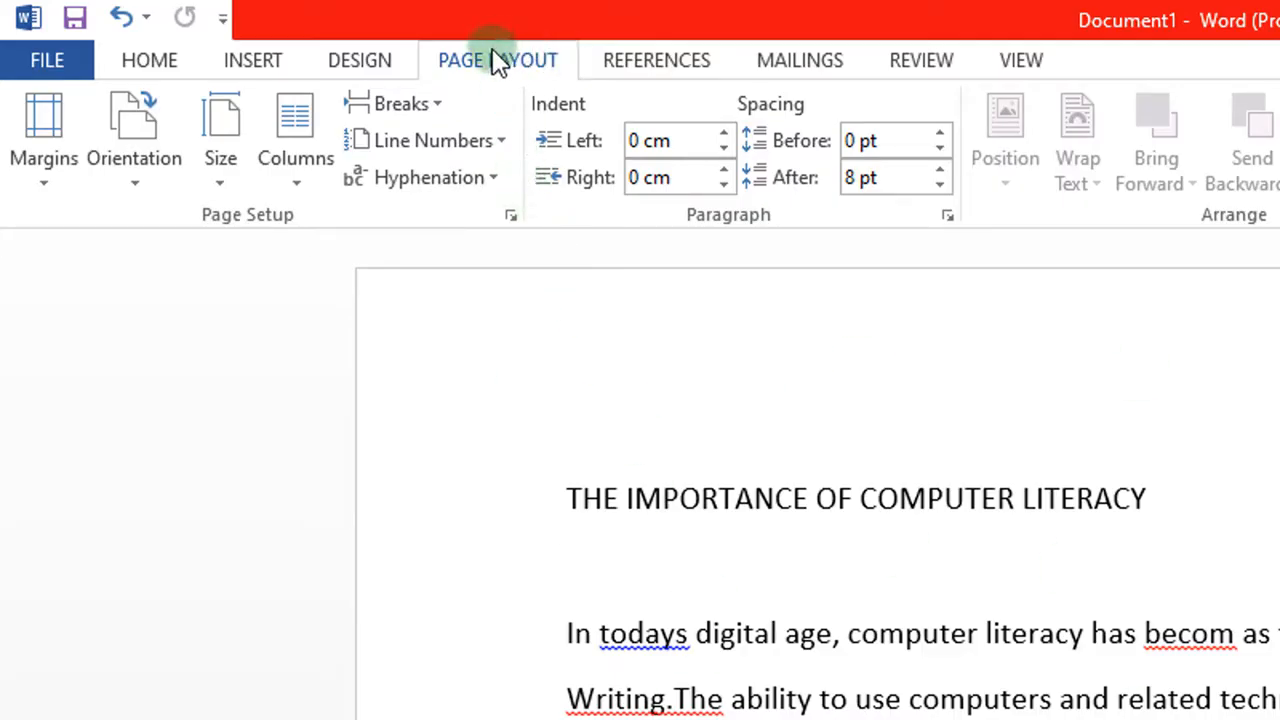
Step: In Page Setup, set top, left, bottom and right margins to 1.27 cm and apply them
{"action": "left_click", "coordinate": [45, 185]}
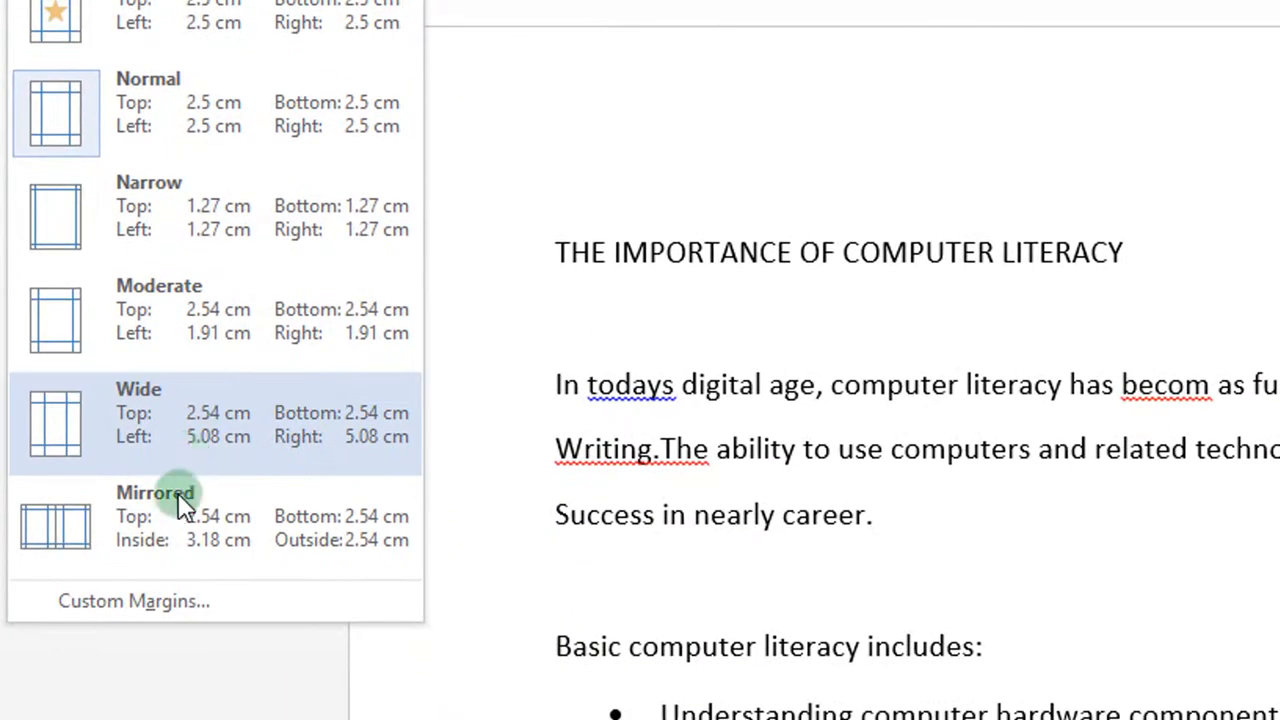
{"action": "left_click", "coordinate": [189, 600]}
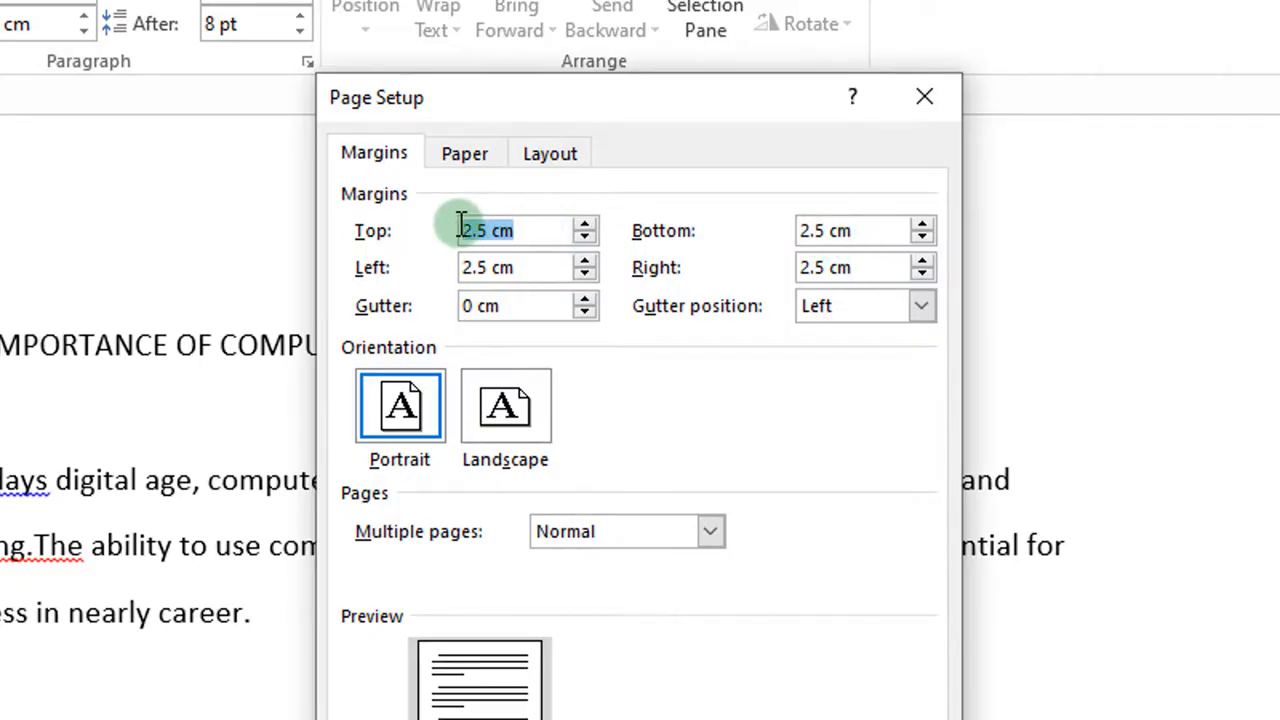
{"action": "key", "text": "BackSpace"}
{"action": "key", "text": "Tab"}
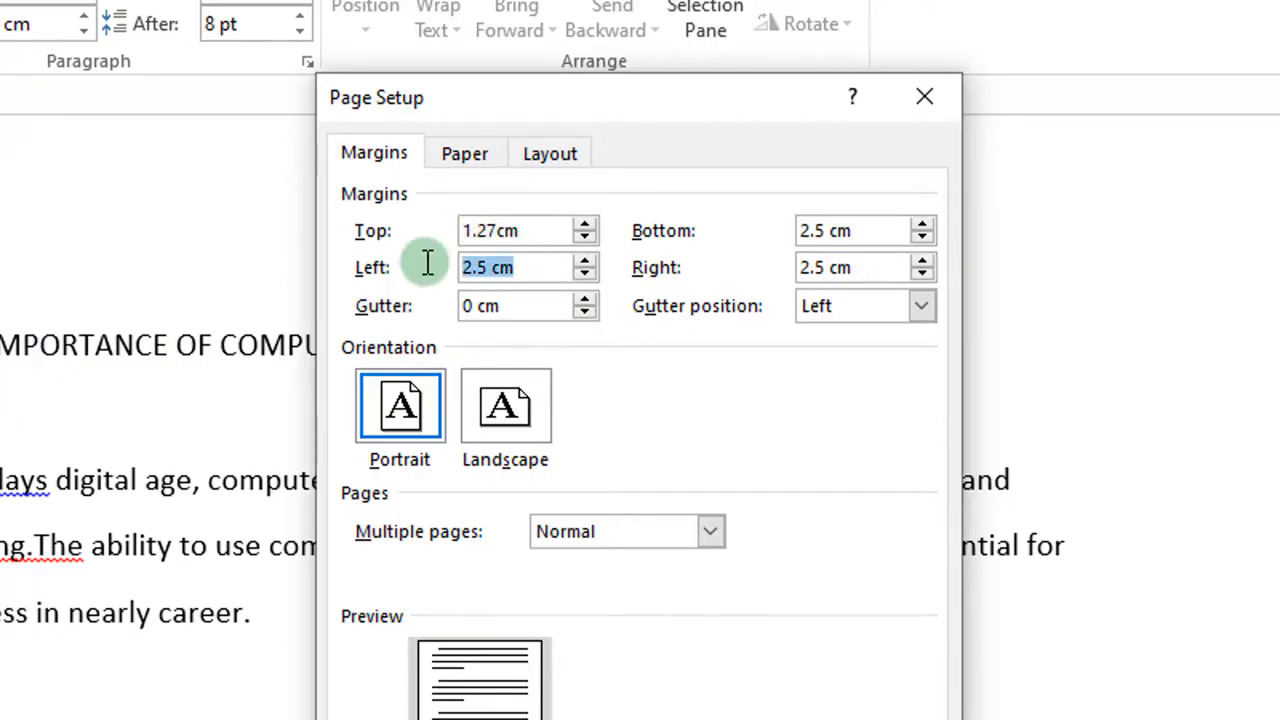
{"action": "left_click_drag", "start_coordinate": [527, 230], "coordinate": [424, 231]}
{"action": "key", "text": "ctrl+c"}
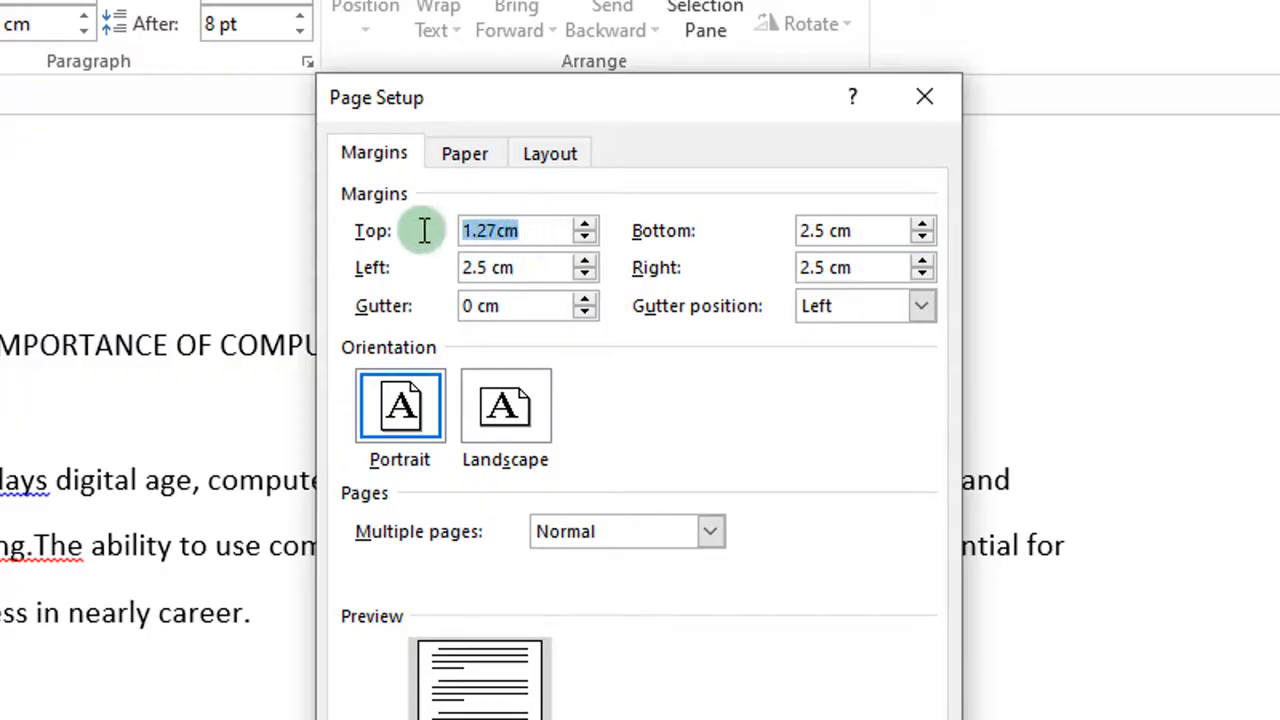
{"action": "key", "text": "Tab"}
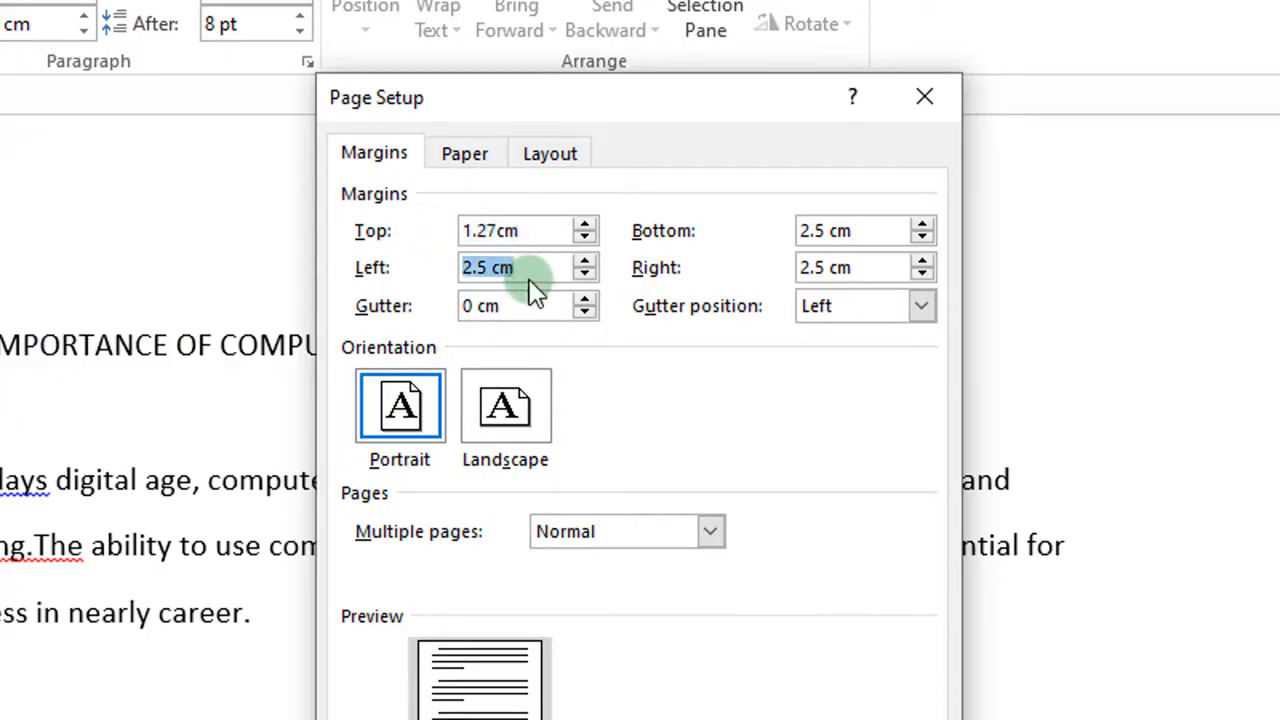
{"action": "key", "text": "ctrl+v"}
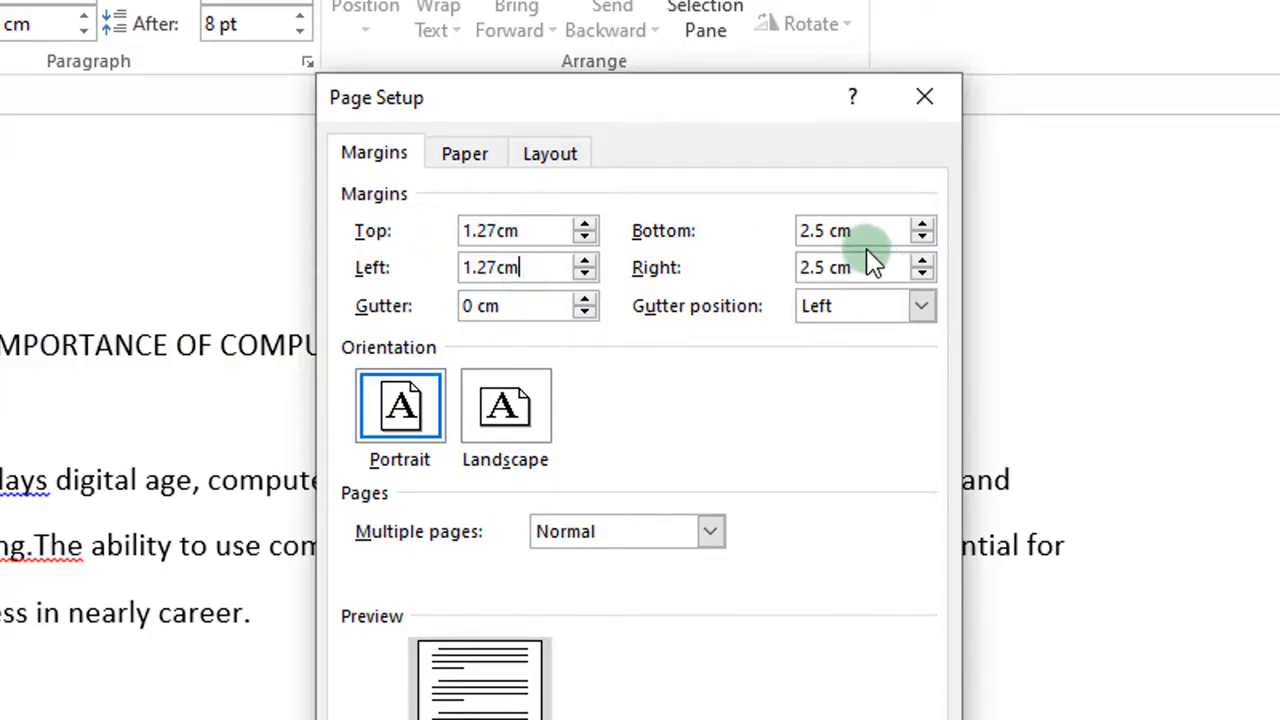
{"action": "left_click_drag", "start_coordinate": [877, 232], "coordinate": [781, 234]}
{"action": "key", "text": "ctrl+v"}
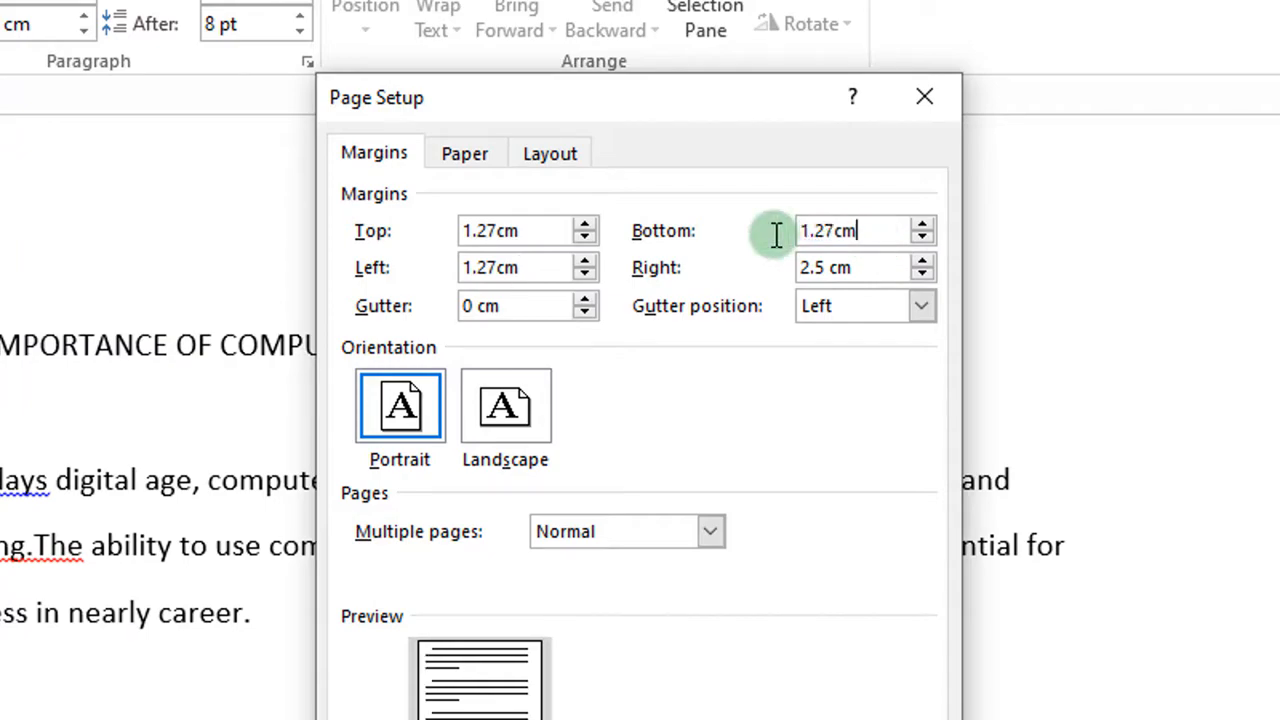
{"action": "left_click_drag", "start_coordinate": [861, 258], "coordinate": [686, 250]}
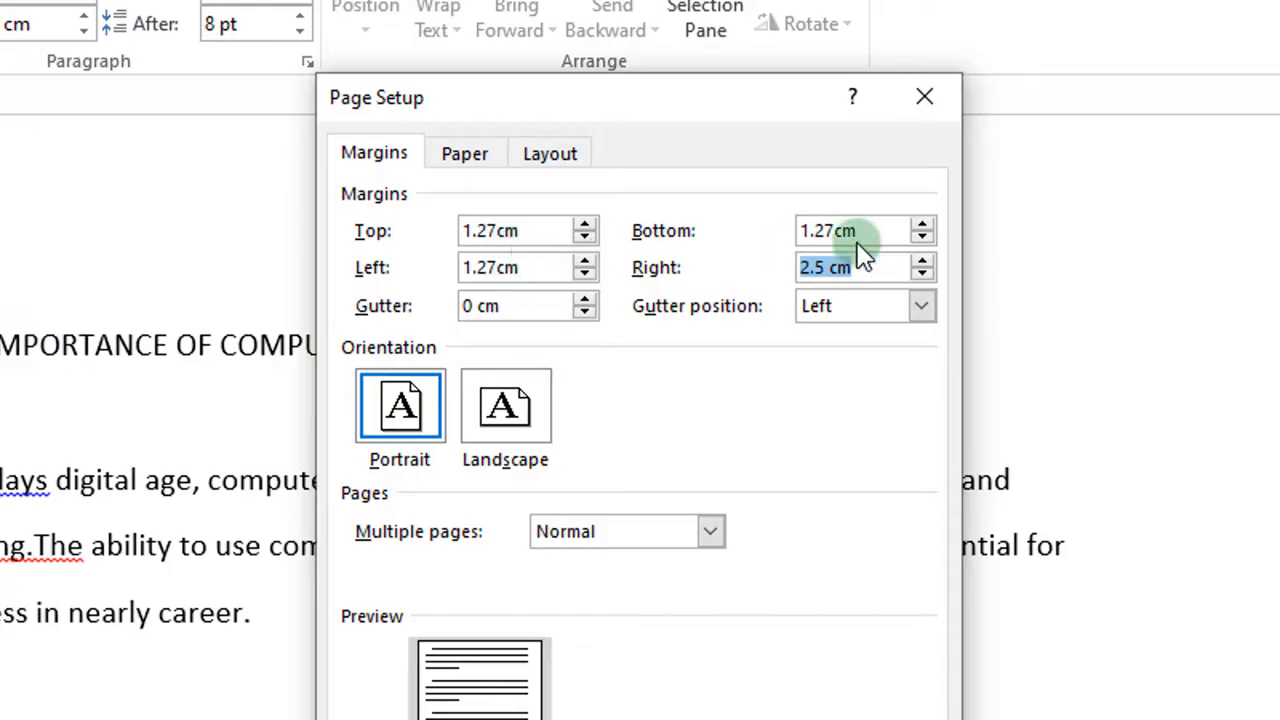
{"action": "key", "text": "ctrl+v"}
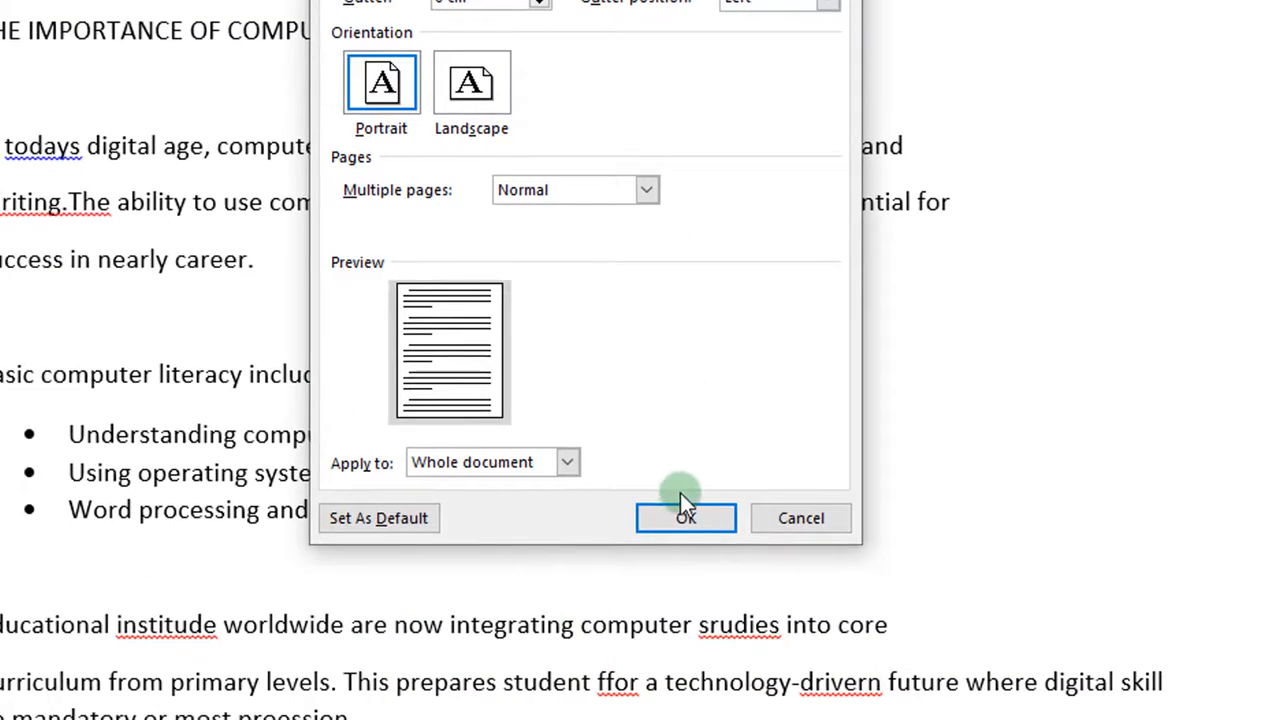
{"action": "left_click", "coordinate": [685, 519]}
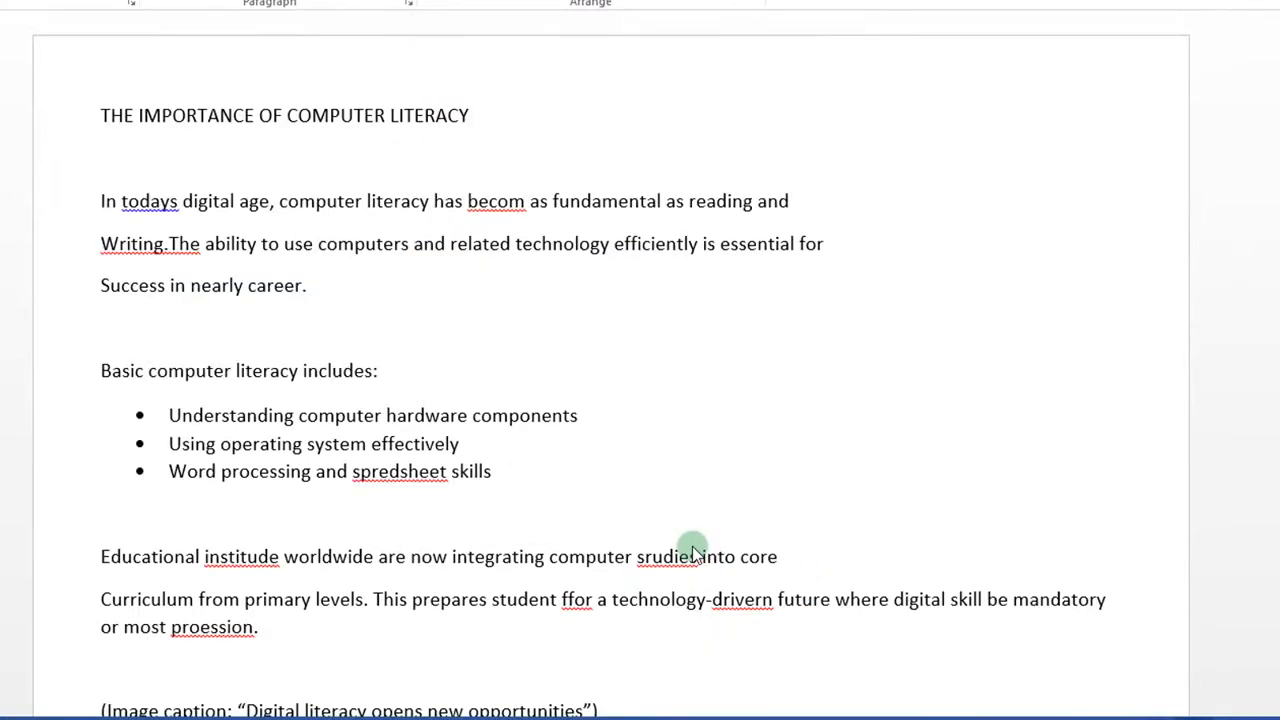
{"action": "scroll", "coordinate": [140, 200], "scroll_direction": "down", "scroll_amount": 2}
{"action": "scroll", "coordinate": [140, 200], "scroll_direction": "up", "scroll_amount": 2}
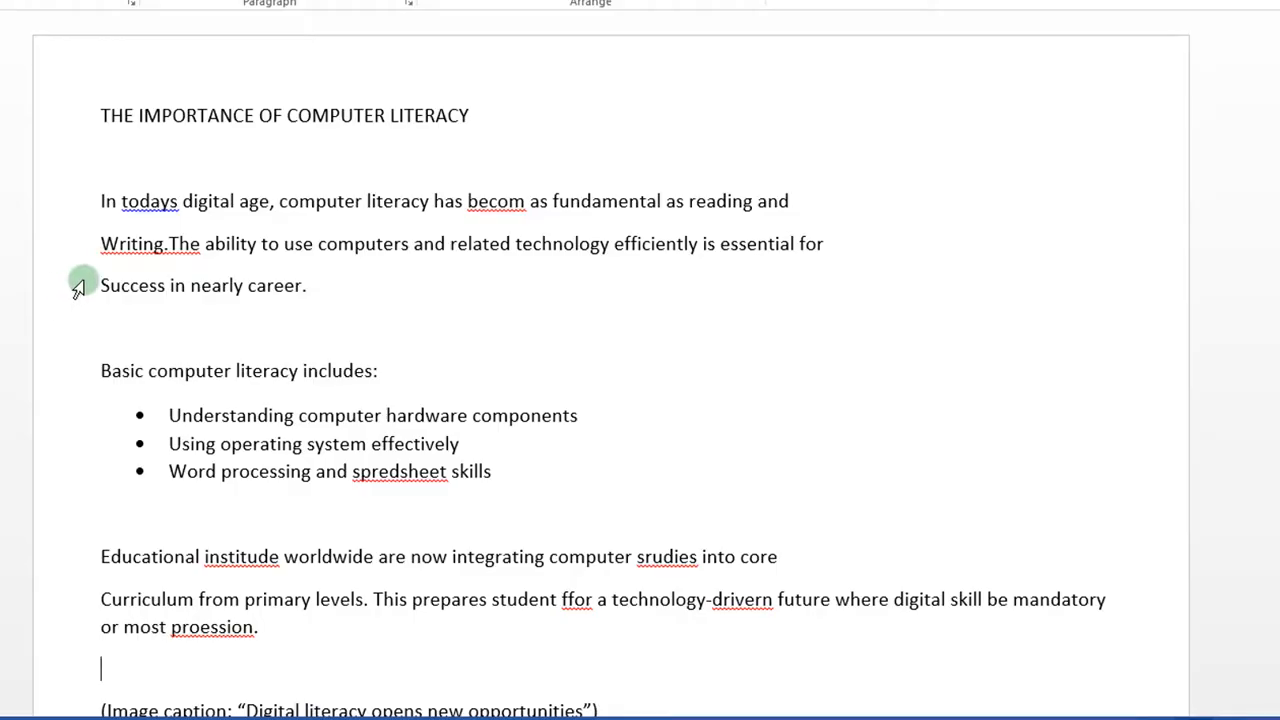
{"action": "scroll", "coordinate": [528, 434], "scroll_direction": "down", "scroll_amount": 3}
{"action": "left_click", "coordinate": [528, 434]}
{"action": "scroll", "coordinate": [528, 434], "scroll_direction": "up", "scroll_amount": 3}
{"action": "scroll", "coordinate": [531, 434], "scroll_direction": "down", "scroll_amount": 3}
{"action": "scroll", "coordinate": [531, 434], "scroll_direction": "up", "scroll_amount": 2}
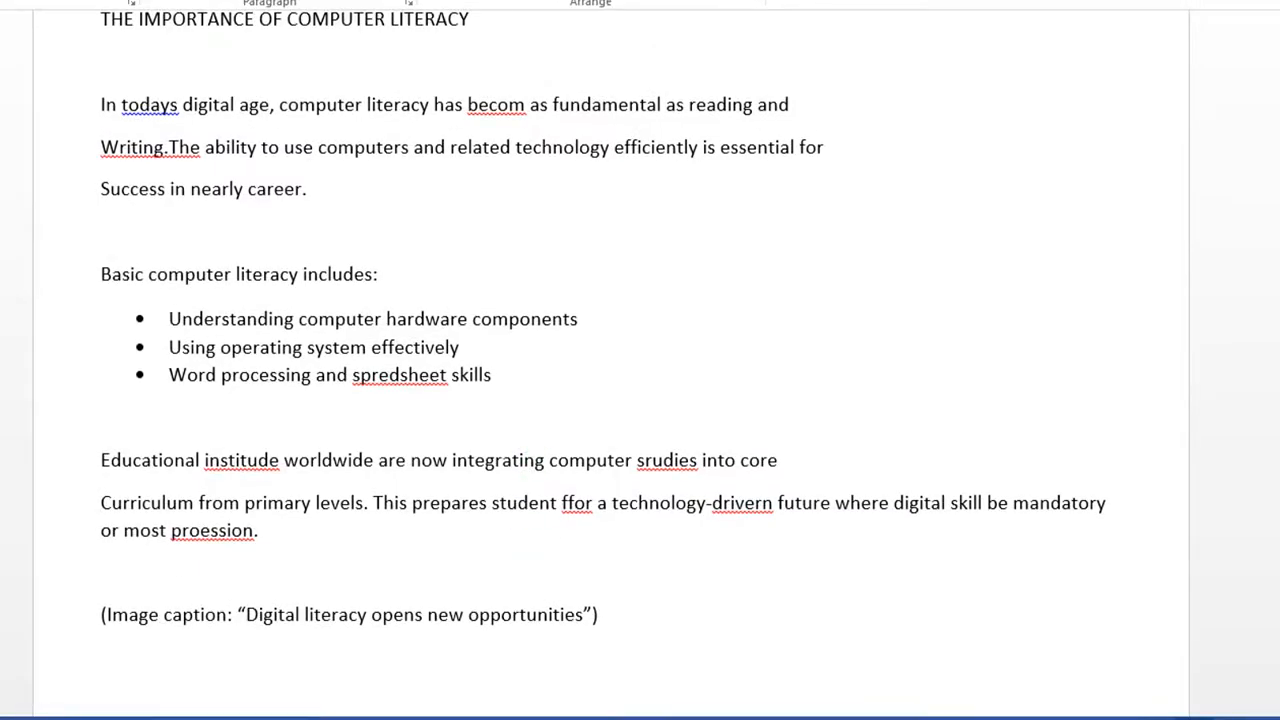
Step: Switch to the PDF guide and read Question 1's 3pt dashed red page-border requirement and sample essay
{"action": "mouse_move", "coordinate": [331, 714]}
{"action": "left_click", "coordinate": [251, 690]}
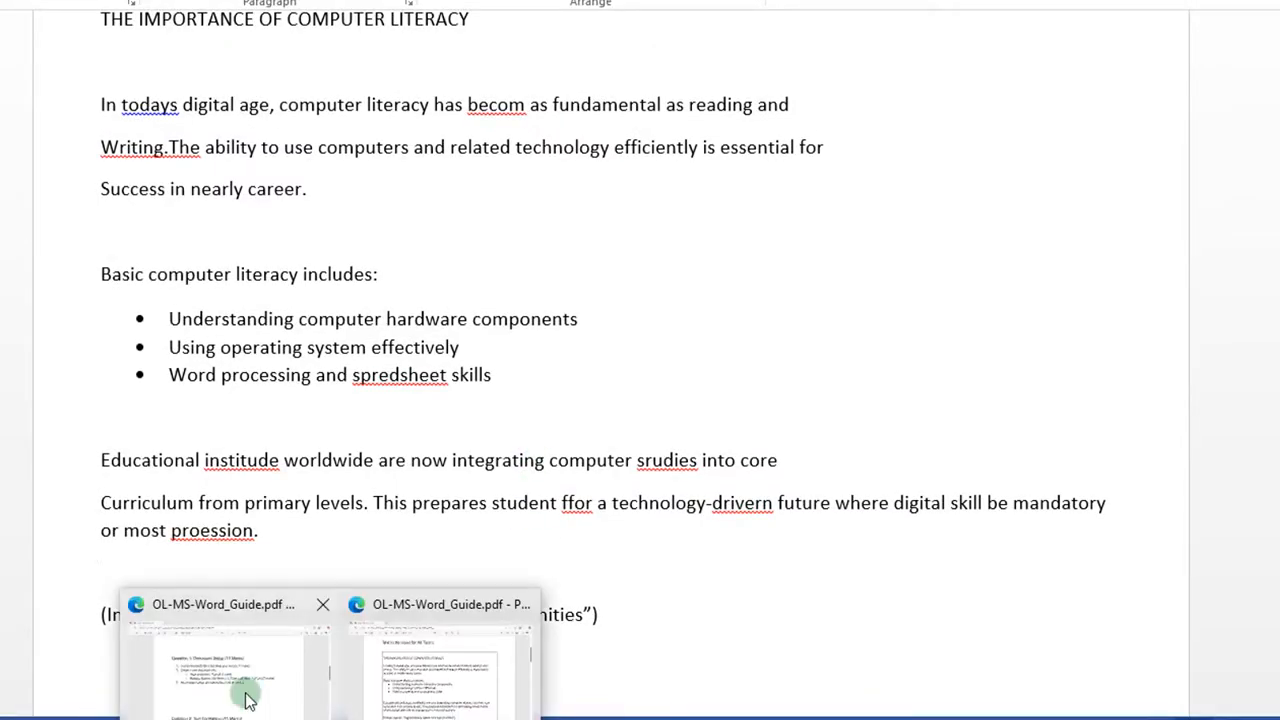
{"action": "scroll", "coordinate": [297, 557], "scroll_direction": "down", "scroll_amount": 1}
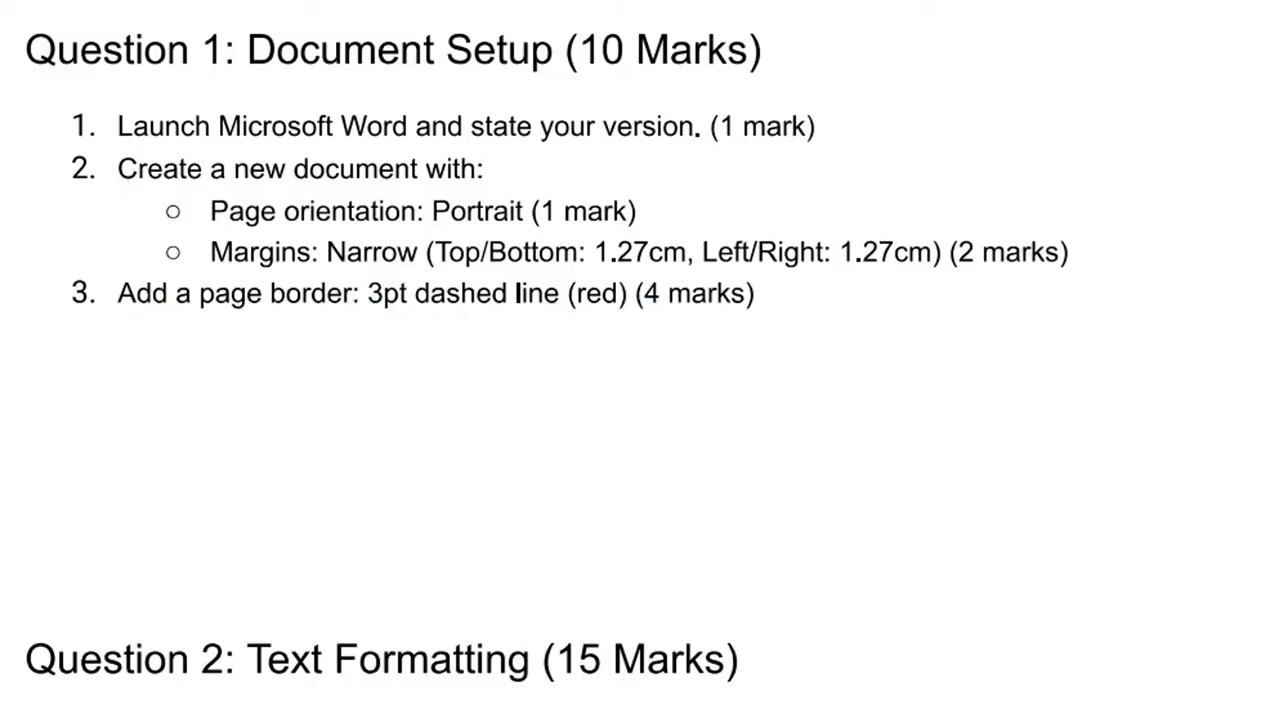
{"action": "mouse_move", "coordinate": [256, 719]}
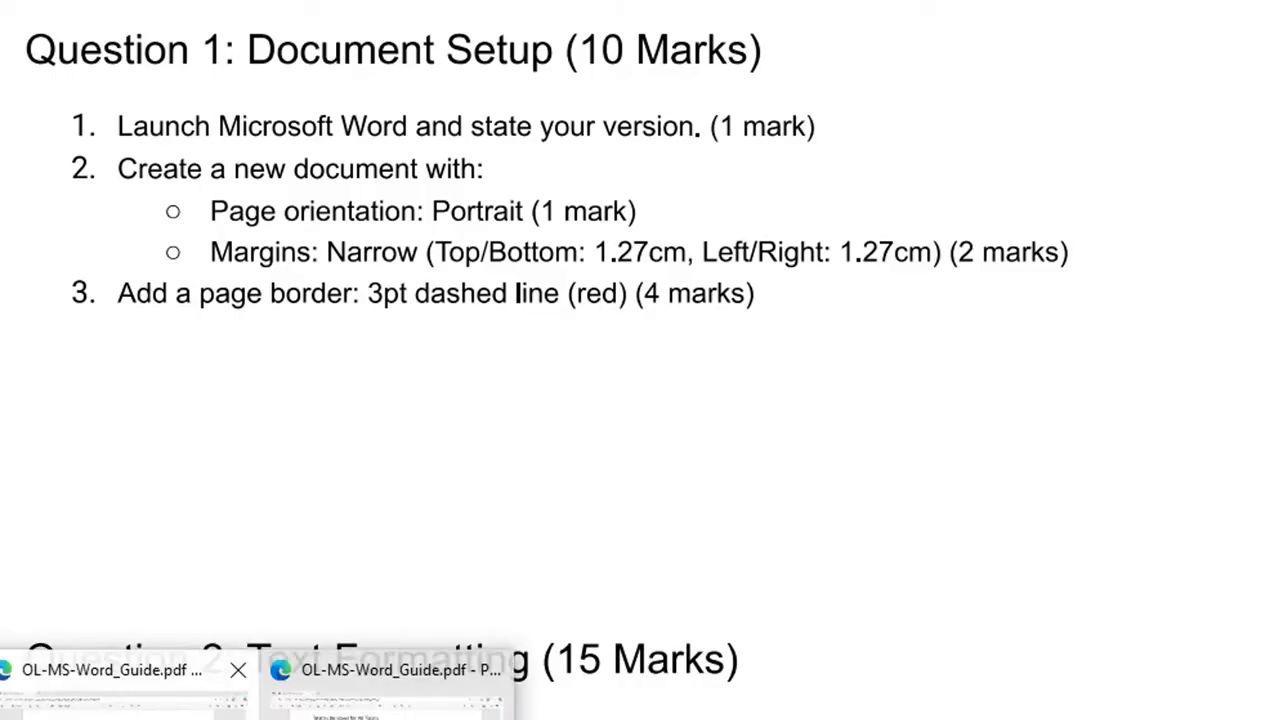
{"action": "scroll", "coordinate": [266, 634], "scroll_direction": "down", "scroll_amount": 10}
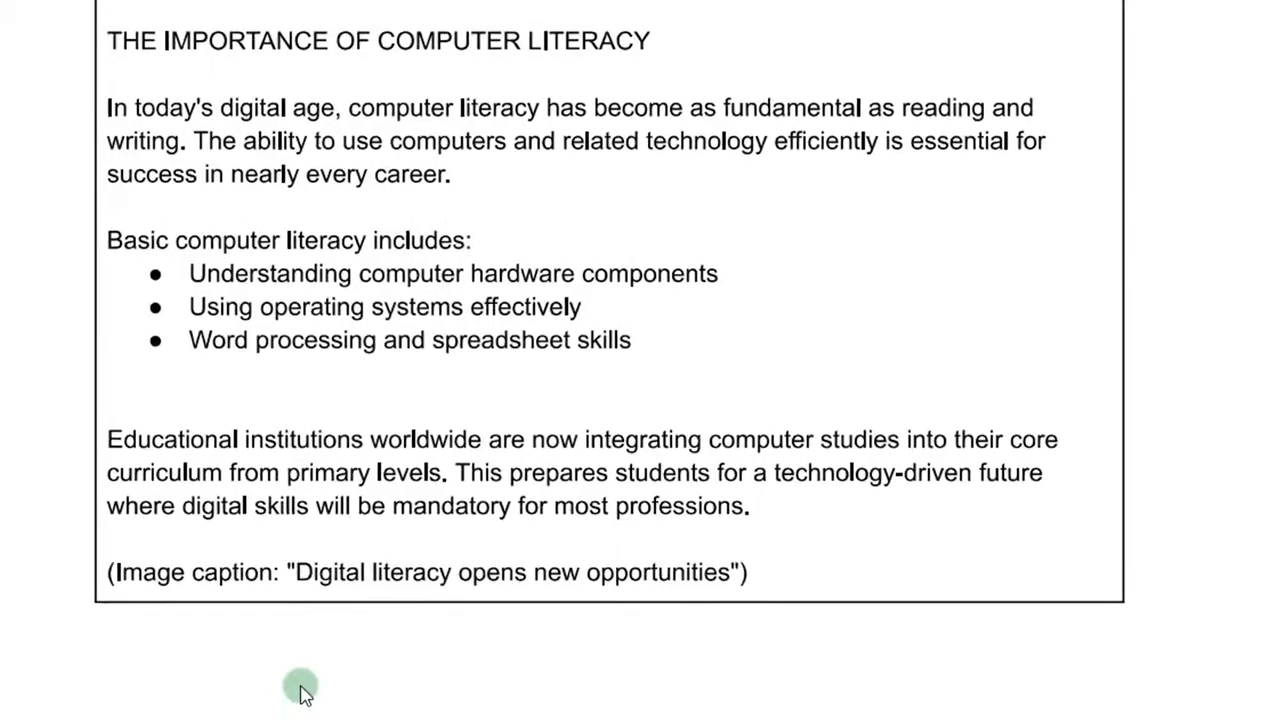
{"action": "scroll", "coordinate": [300, 689], "scroll_direction": "up", "scroll_amount": 1}
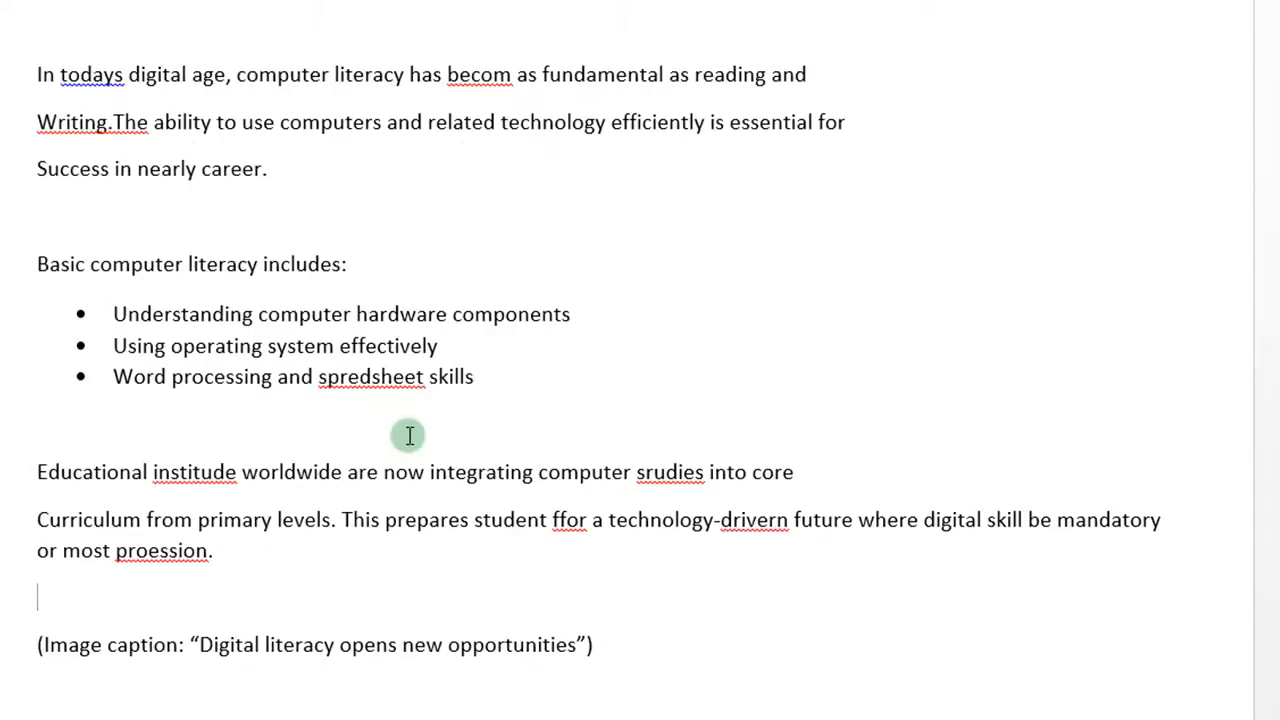
Step: Return to the Word essay and show the HOME ribbon, then the DESIGN ribbon's page options
{"action": "left_click", "coordinate": [409, 434]}
{"action": "scroll", "coordinate": [409, 434], "scroll_direction": "up", "scroll_amount": 1}
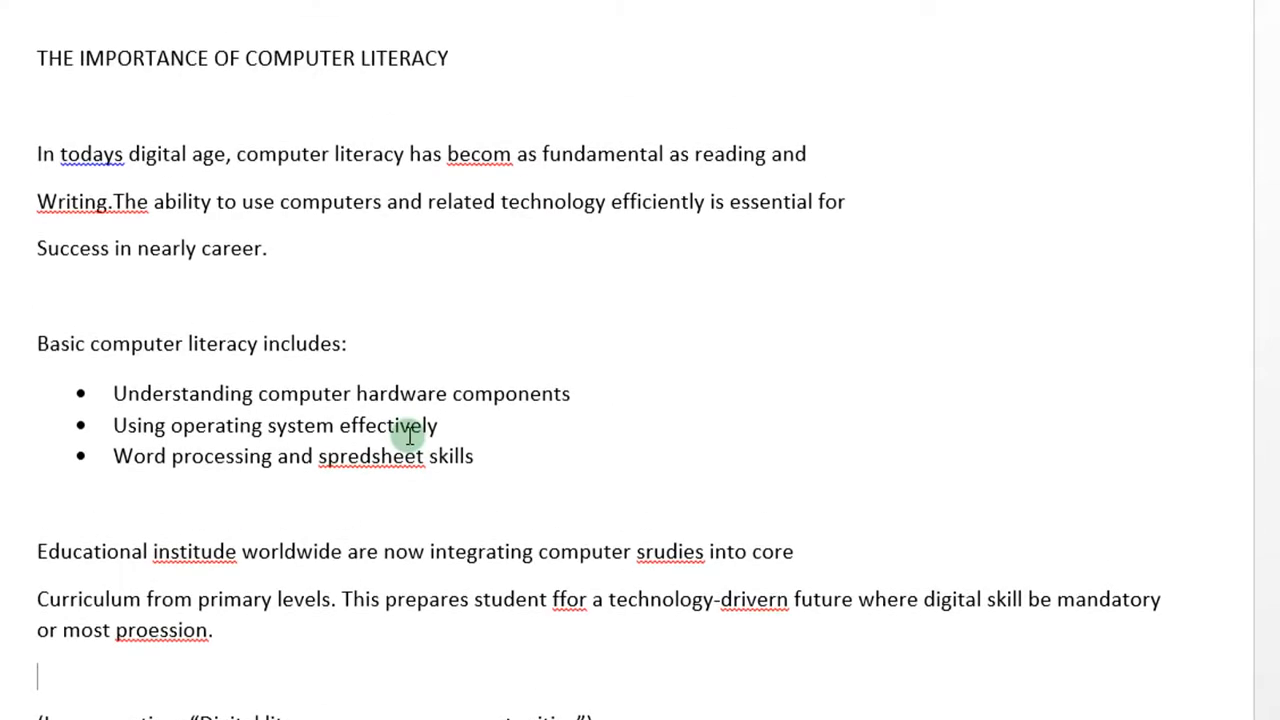
{"action": "scroll", "coordinate": [409, 434], "scroll_direction": "down", "scroll_amount": 3}
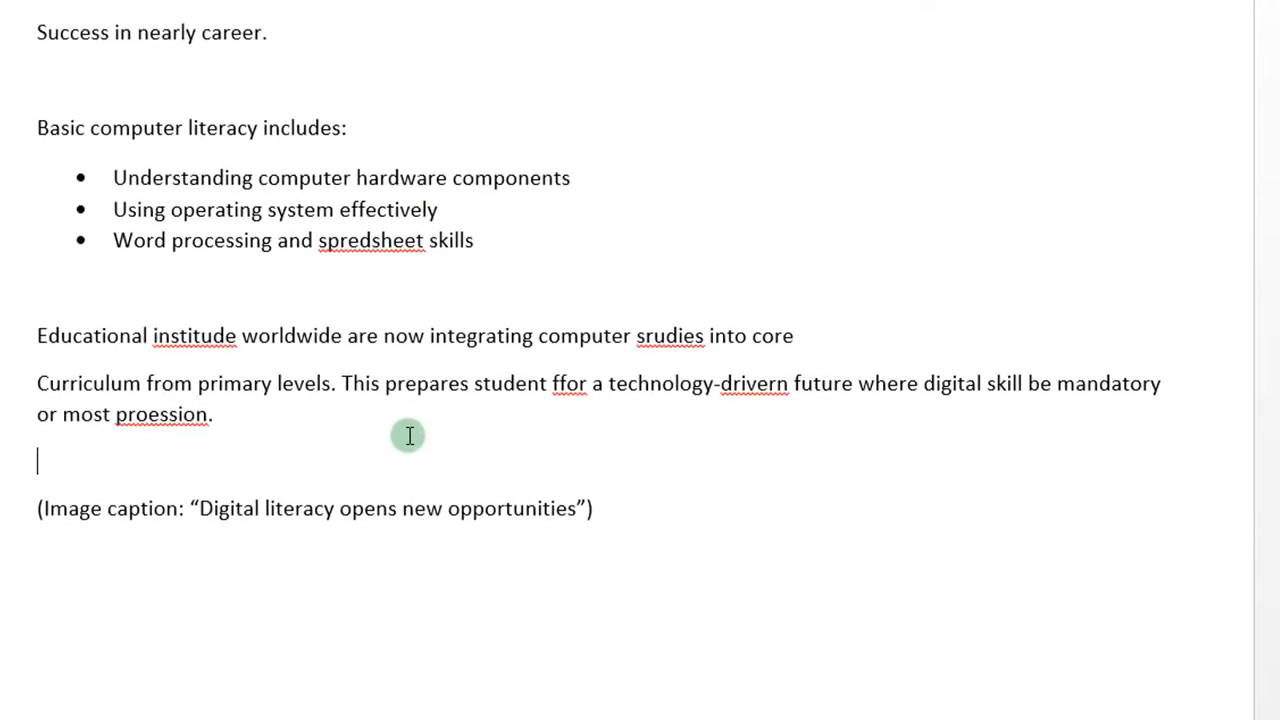
{"action": "scroll", "coordinate": [409, 434], "scroll_direction": "up", "scroll_amount": 3}
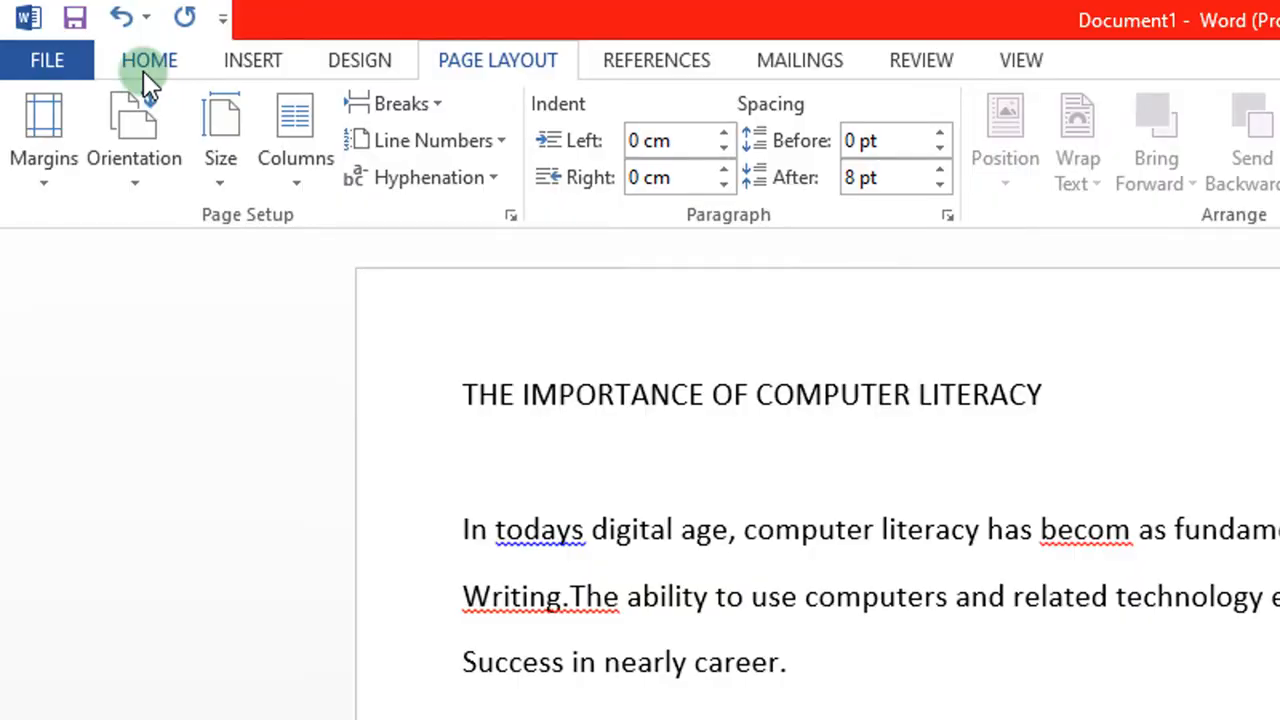
{"action": "left_click", "coordinate": [147, 68]}
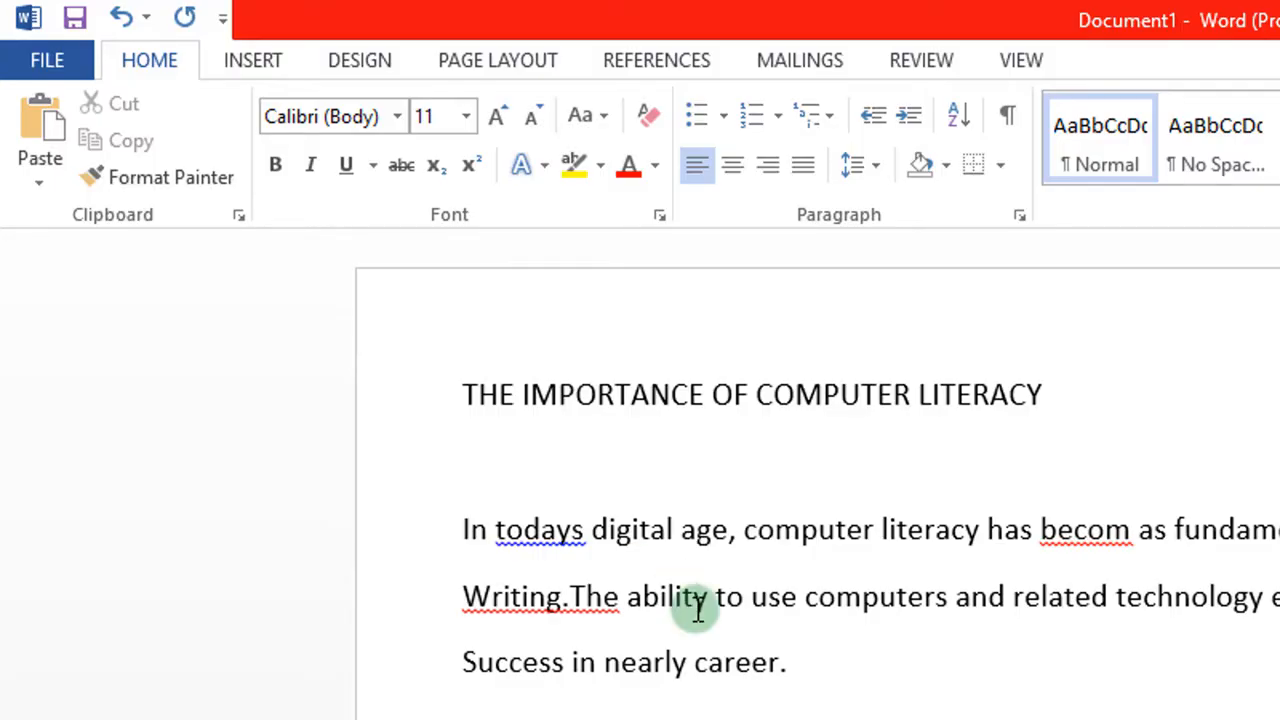
{"action": "scroll", "coordinate": [694, 608], "scroll_direction": "down", "scroll_amount": 2}
{"action": "scroll", "coordinate": [694, 608], "scroll_direction": "up", "scroll_amount": 2}
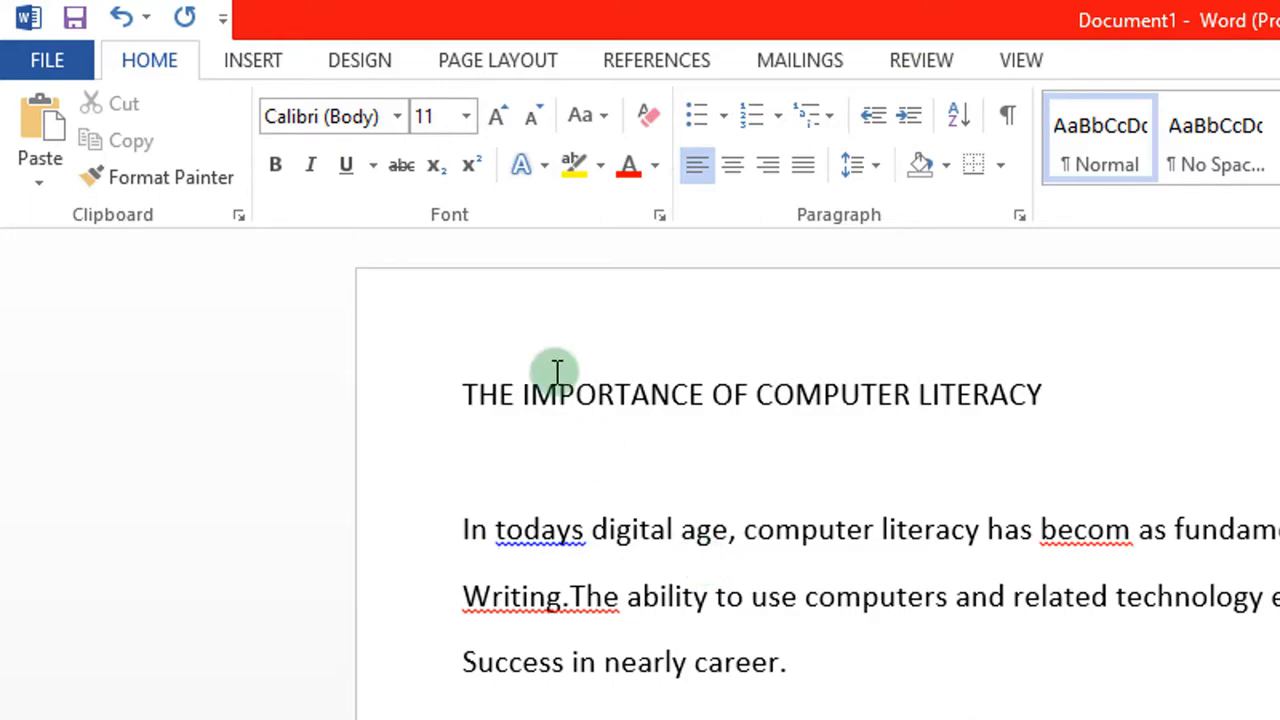
{"action": "left_click", "coordinate": [374, 62]}
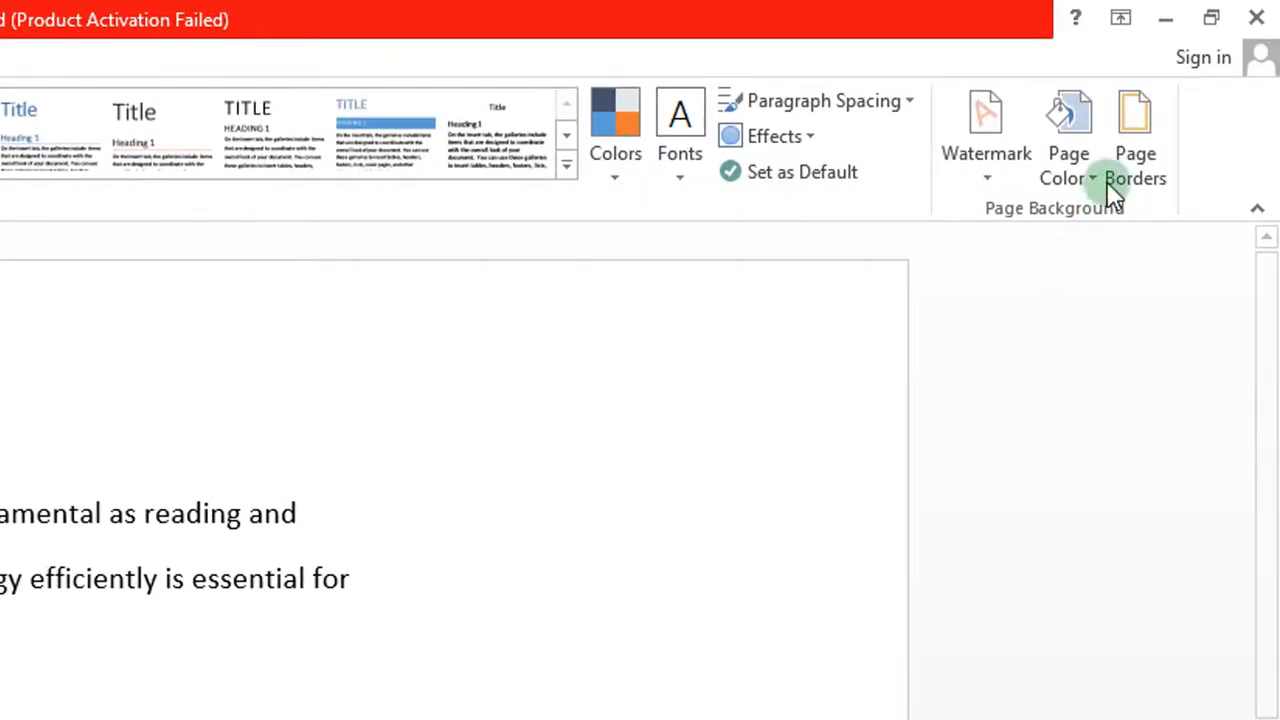
Step: Apply a dashed 1½ pt Box page border in Automatic colour around the whole document
{"action": "left_click", "coordinate": [1130, 125]}
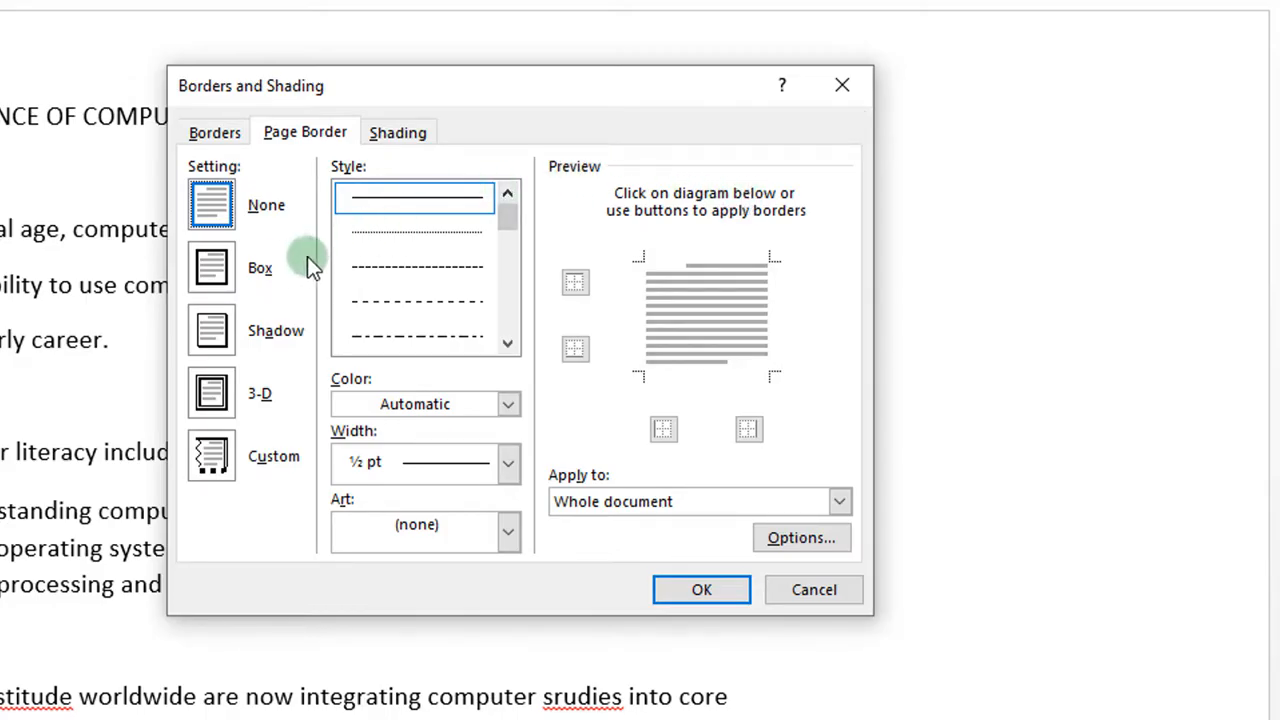
{"action": "left_click", "coordinate": [223, 264]}
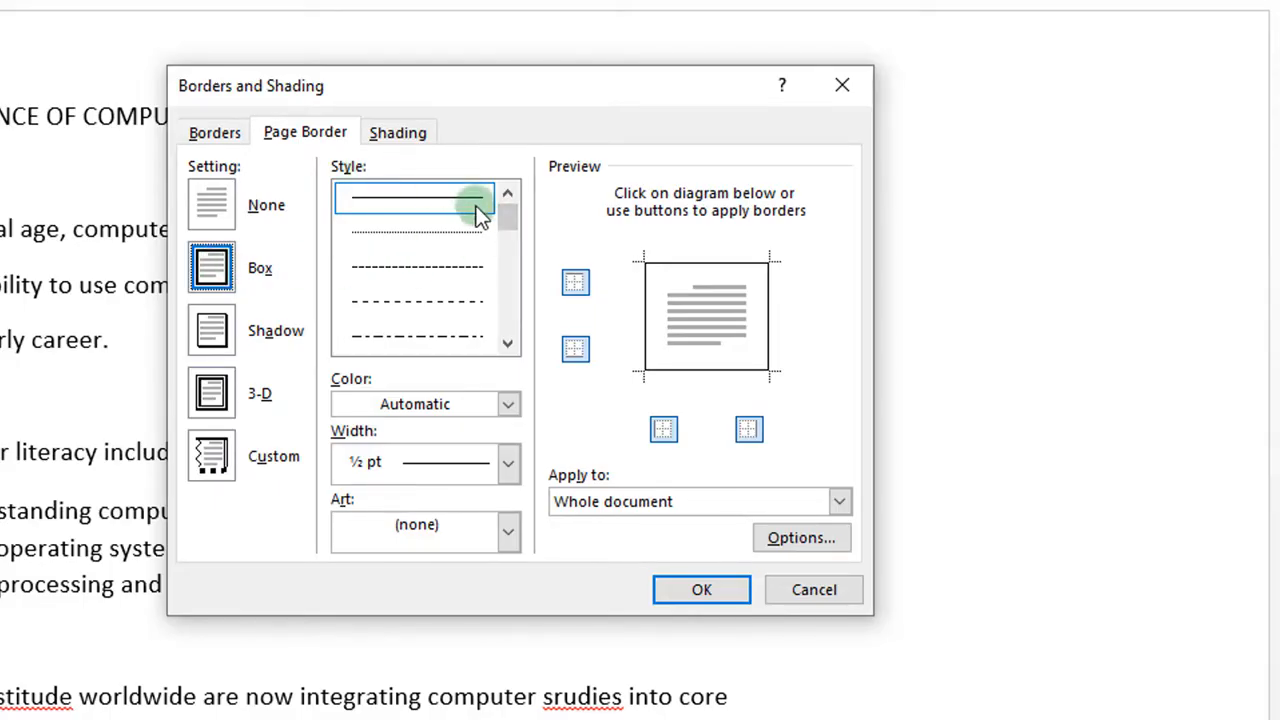
{"action": "left_click_drag", "start_coordinate": [502, 219], "coordinate": [505, 215]}
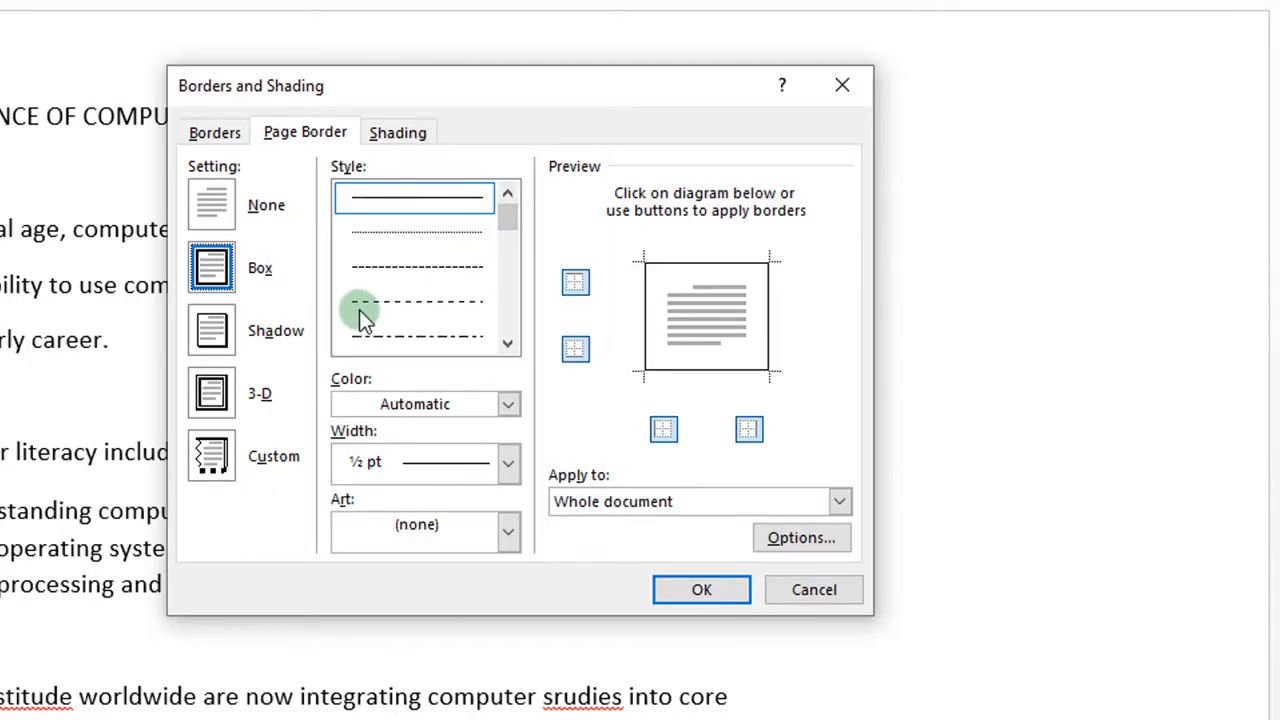
{"action": "left_click", "coordinate": [438, 308]}
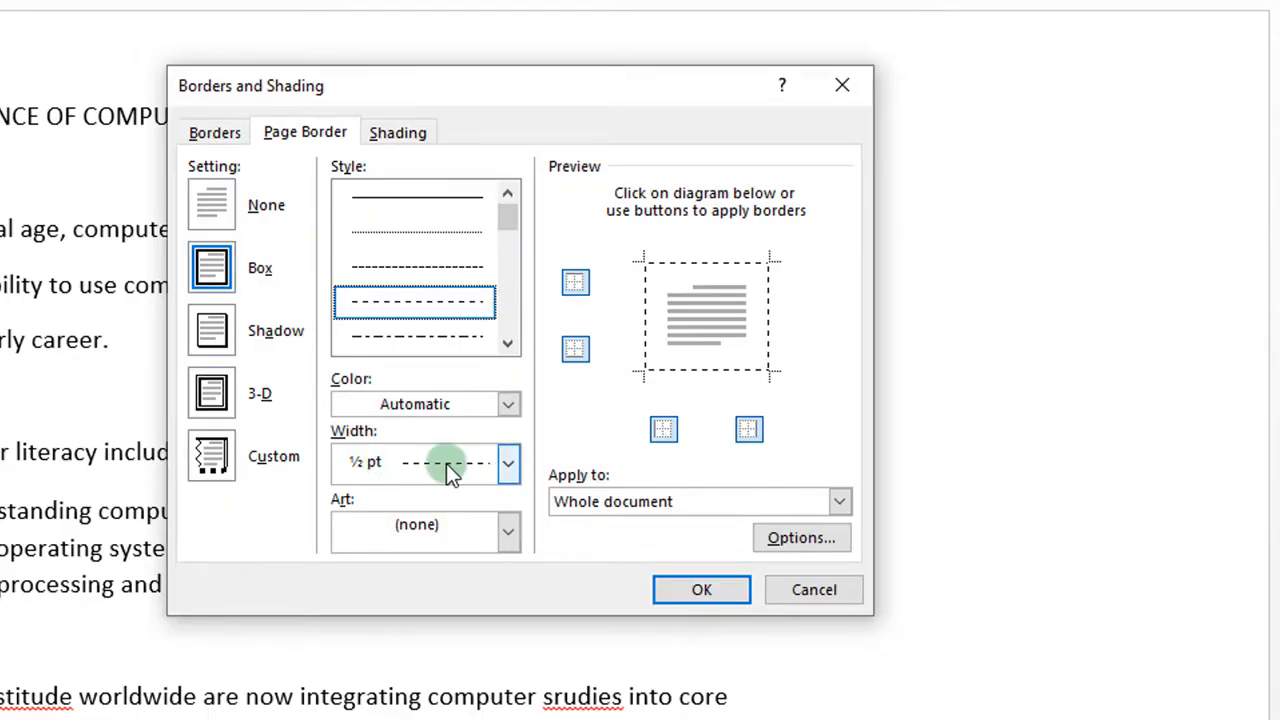
{"action": "left_click", "coordinate": [508, 465]}
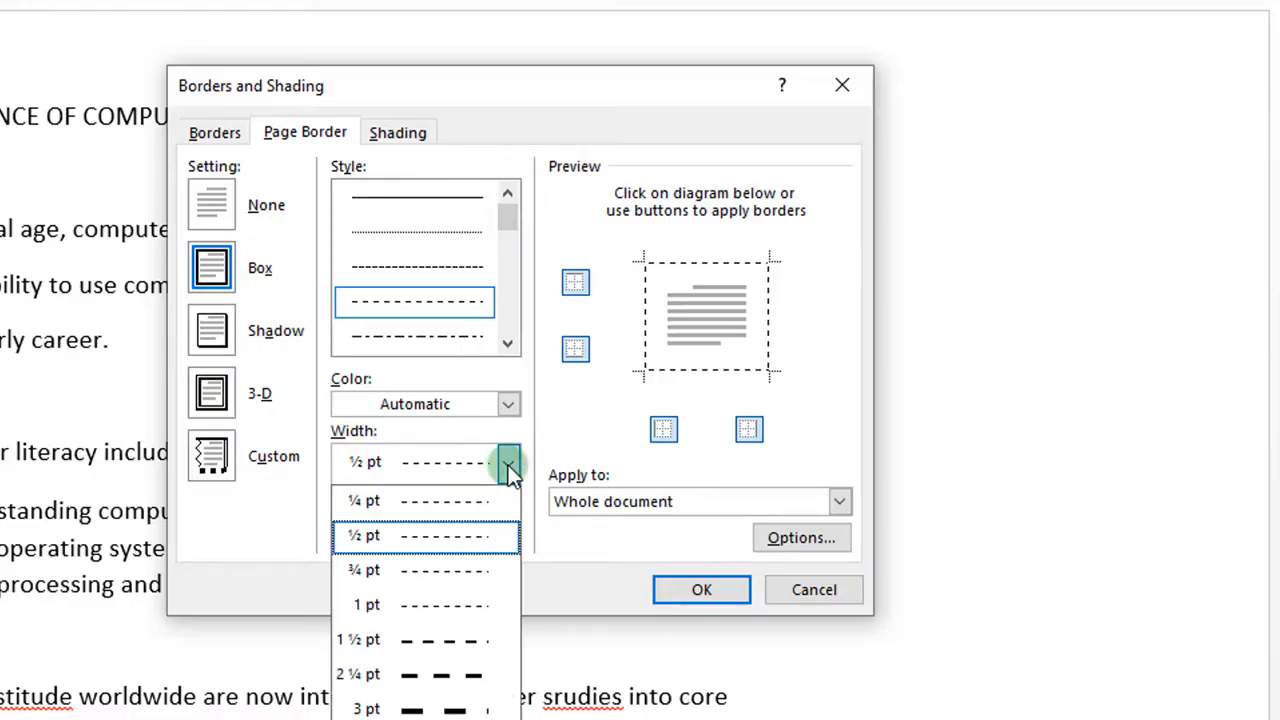
{"action": "left_click", "coordinate": [422, 647]}
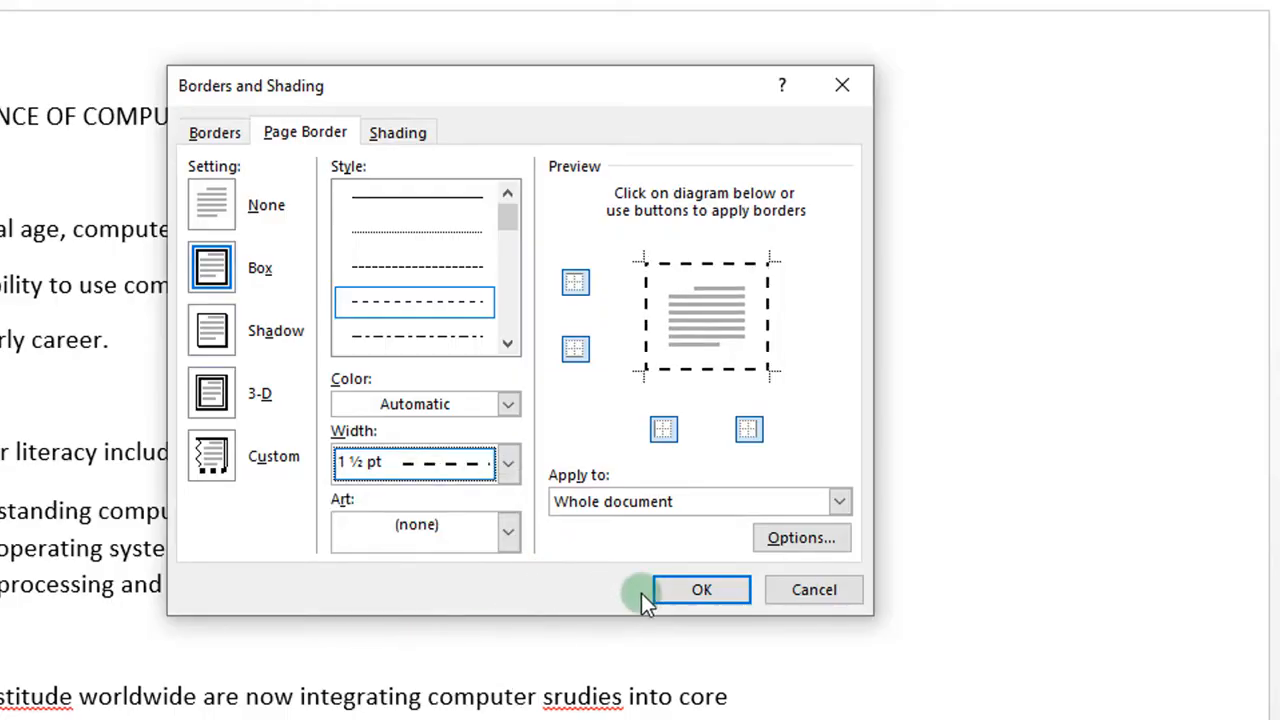
{"action": "left_click", "coordinate": [688, 592]}
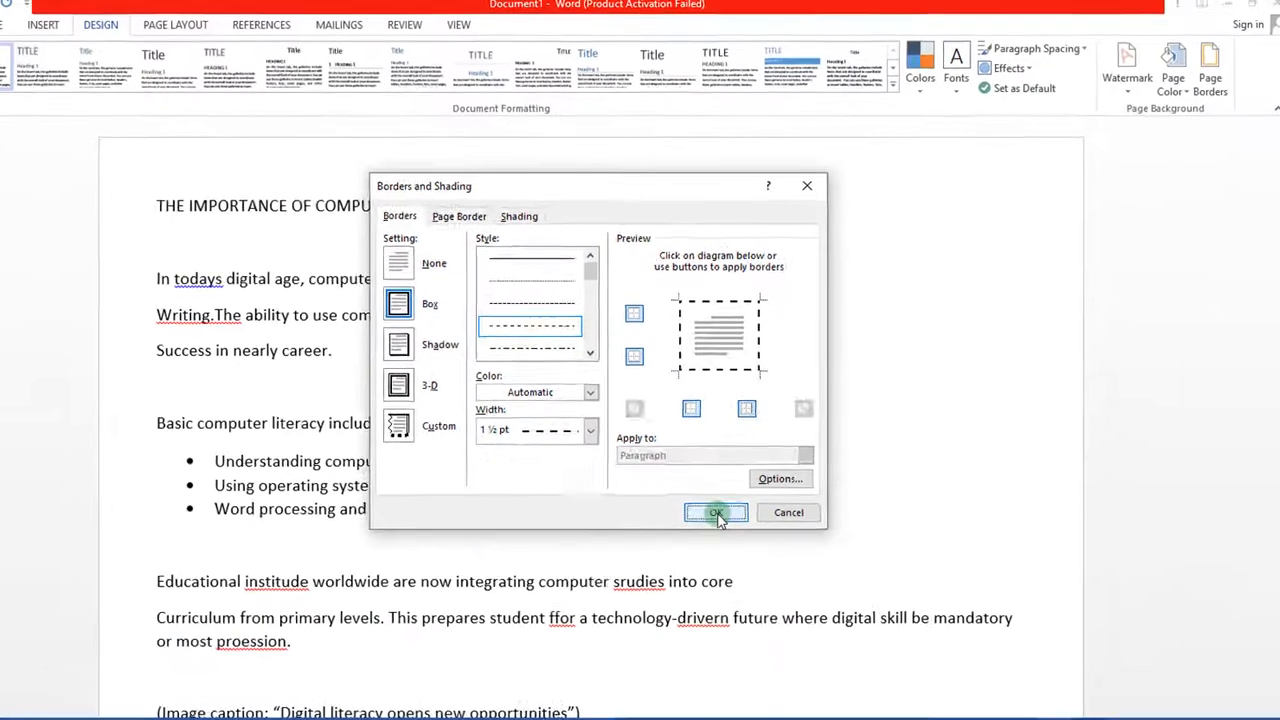
{"action": "left_click", "coordinate": [716, 513]}
{"action": "scroll", "coordinate": [718, 511], "scroll_direction": "down", "scroll_amount": 10}
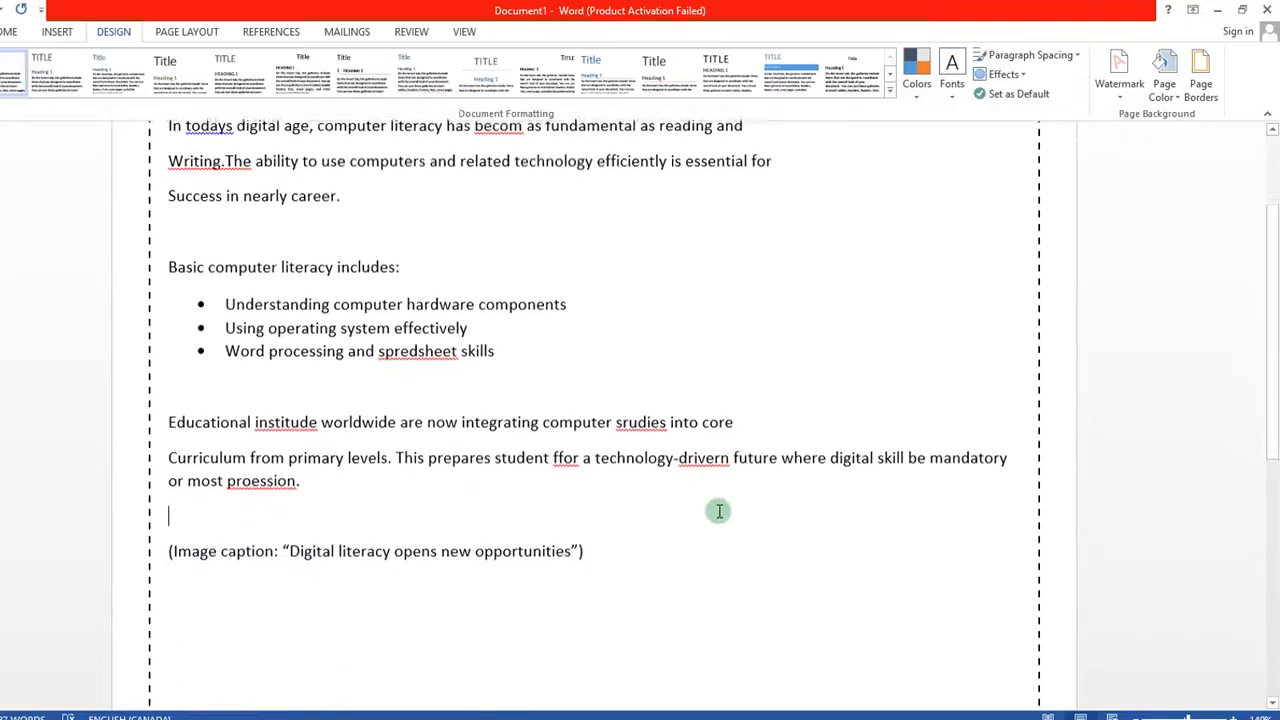
{"action": "scroll", "coordinate": [718, 511], "scroll_direction": "up", "scroll_amount": 10}
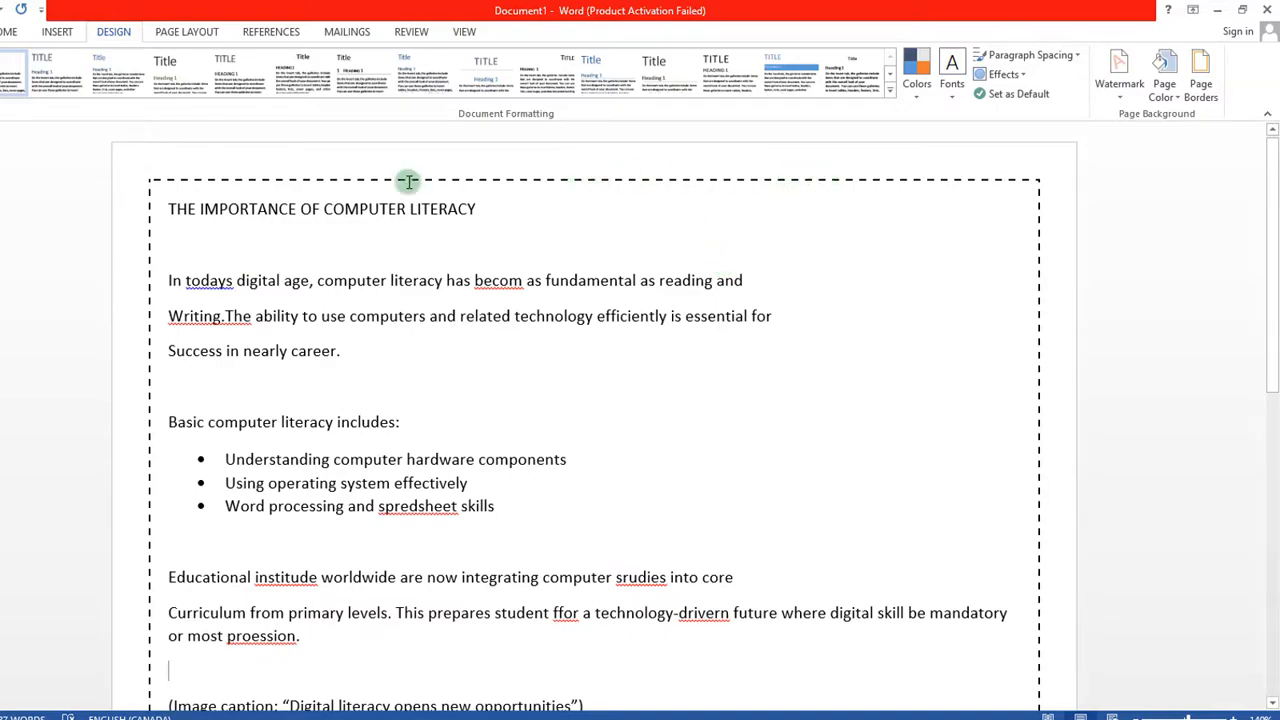
{"action": "left_click", "coordinate": [1200, 80]}
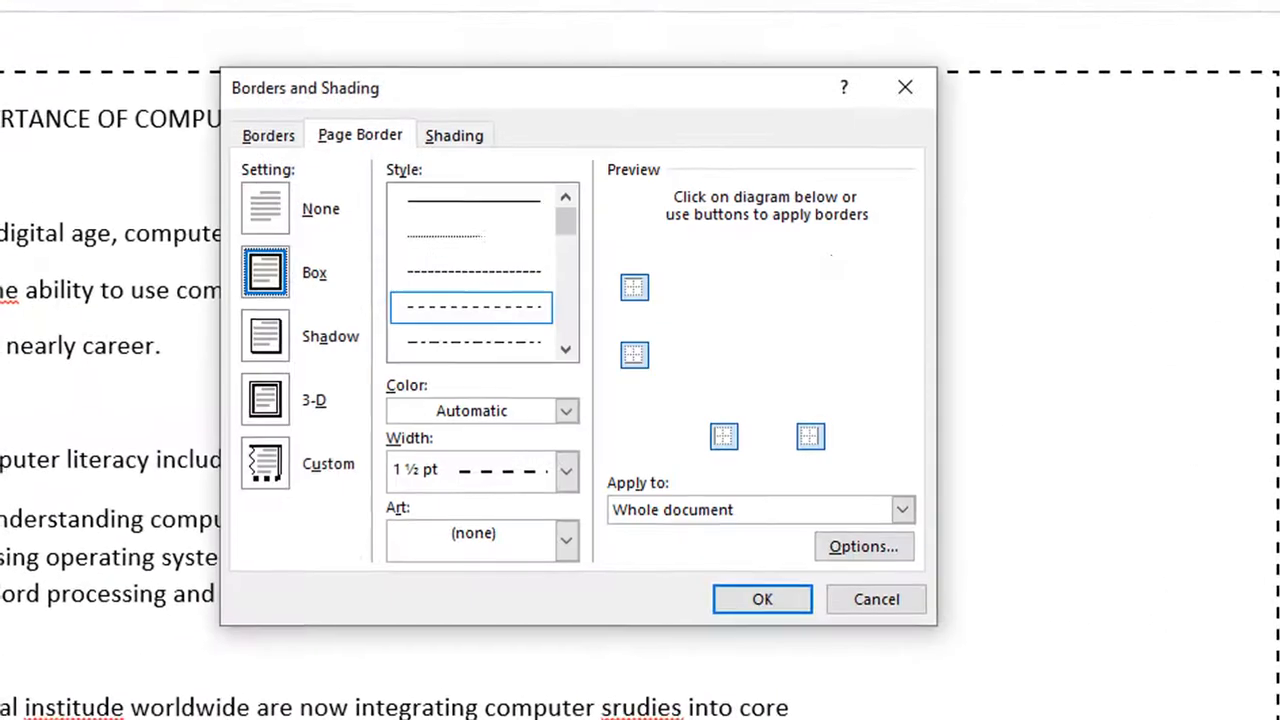
{"action": "left_click", "coordinate": [504, 274]}
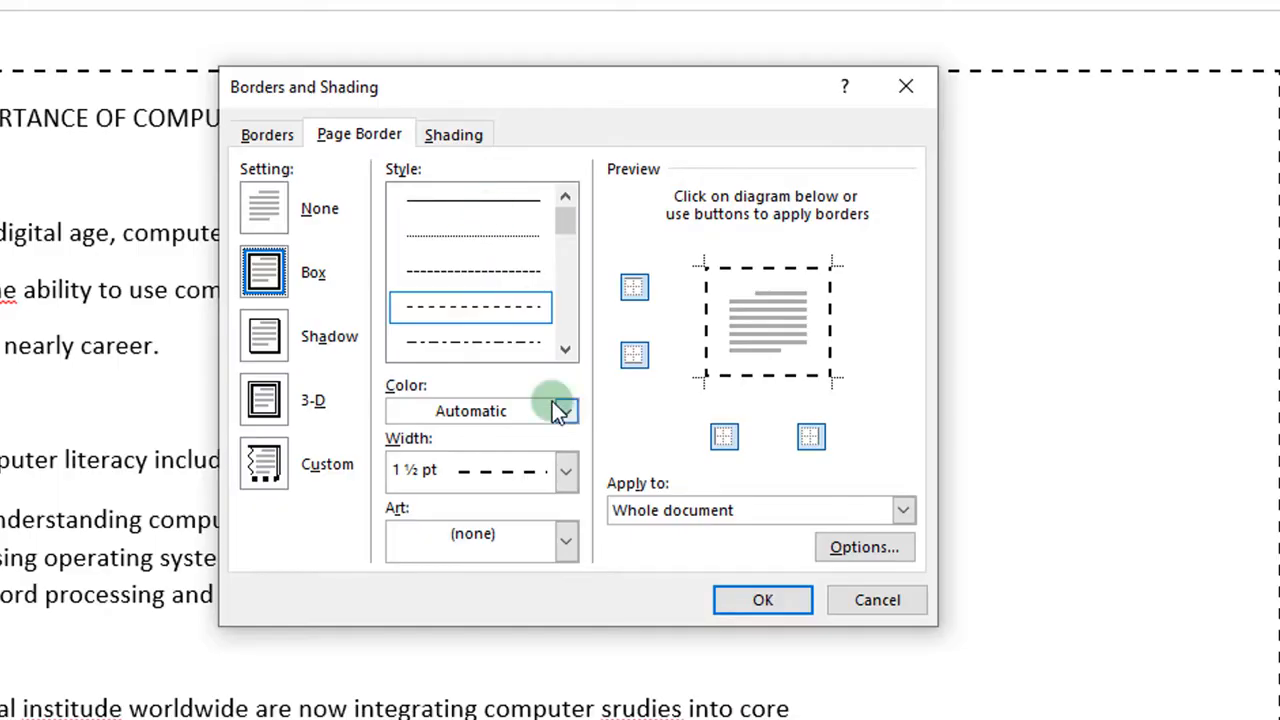
{"action": "left_click", "coordinate": [740, 597]}
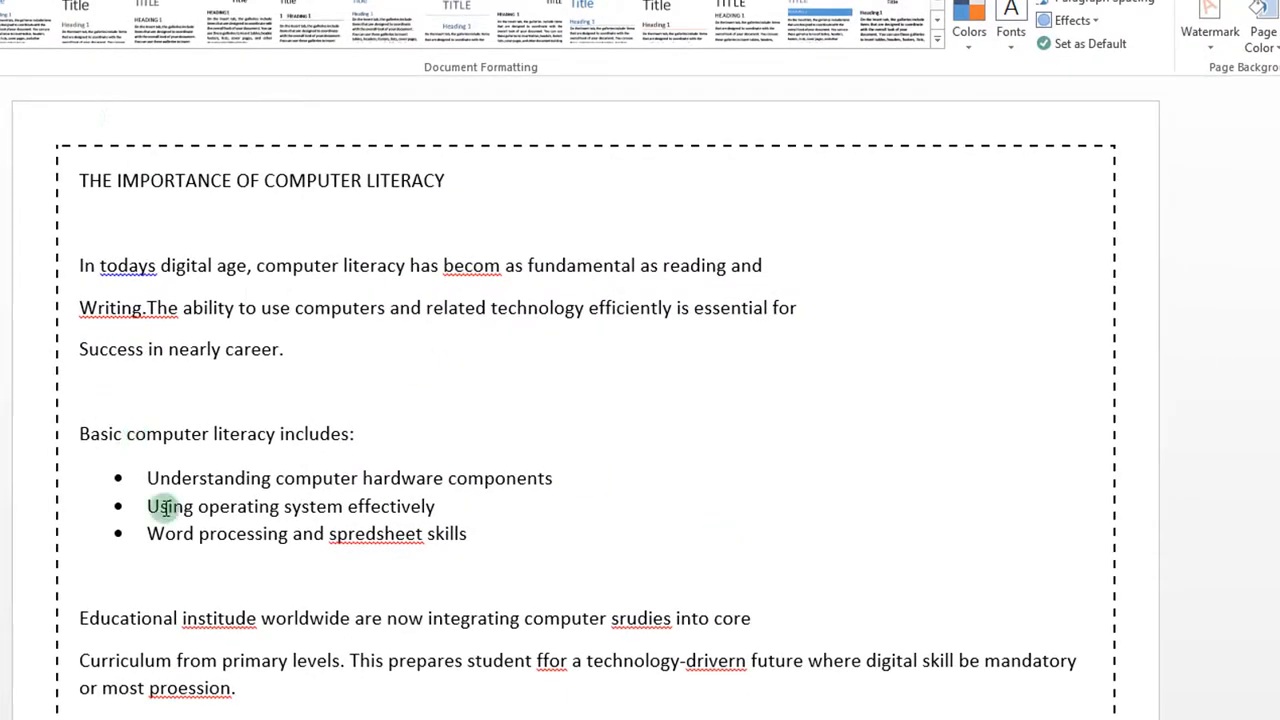
{"action": "mouse_move", "coordinate": [308, 719]}
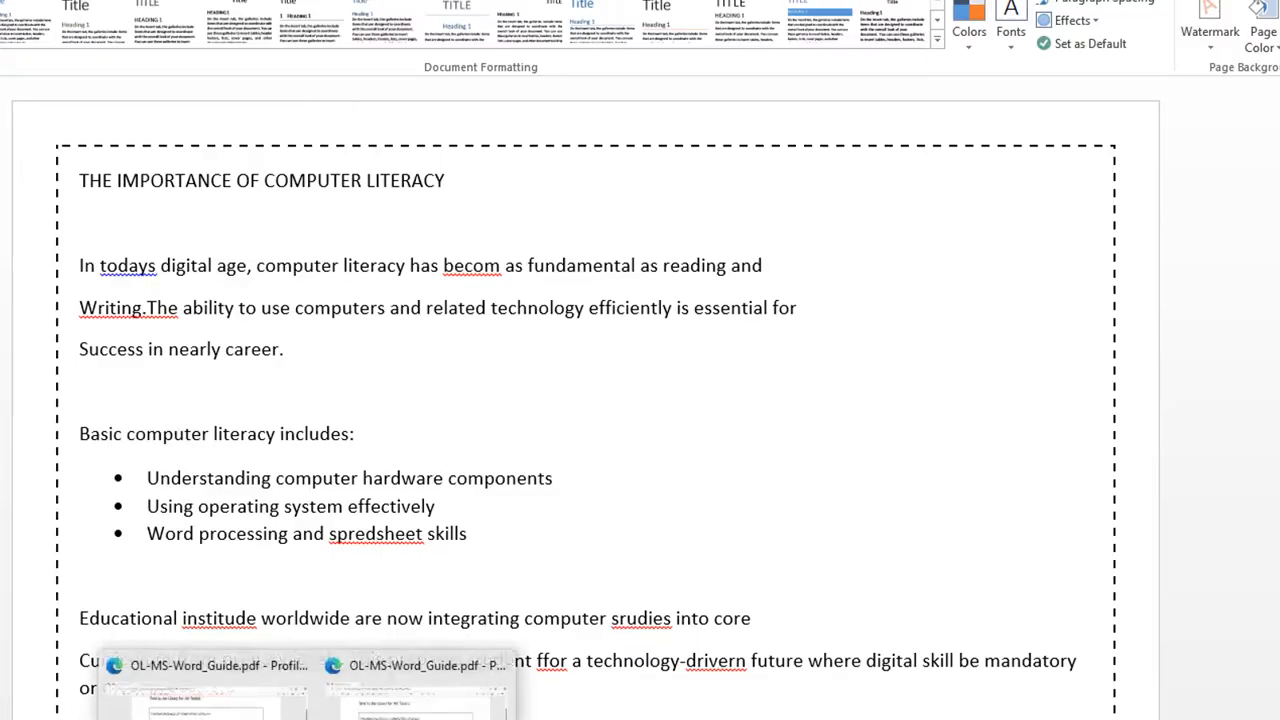
Step: Switch to OL-MS-Word_Guide.pdf and scroll pages 1–2 to read Question 2's title formatting requirements
{"action": "left_click", "coordinate": [268, 668]}
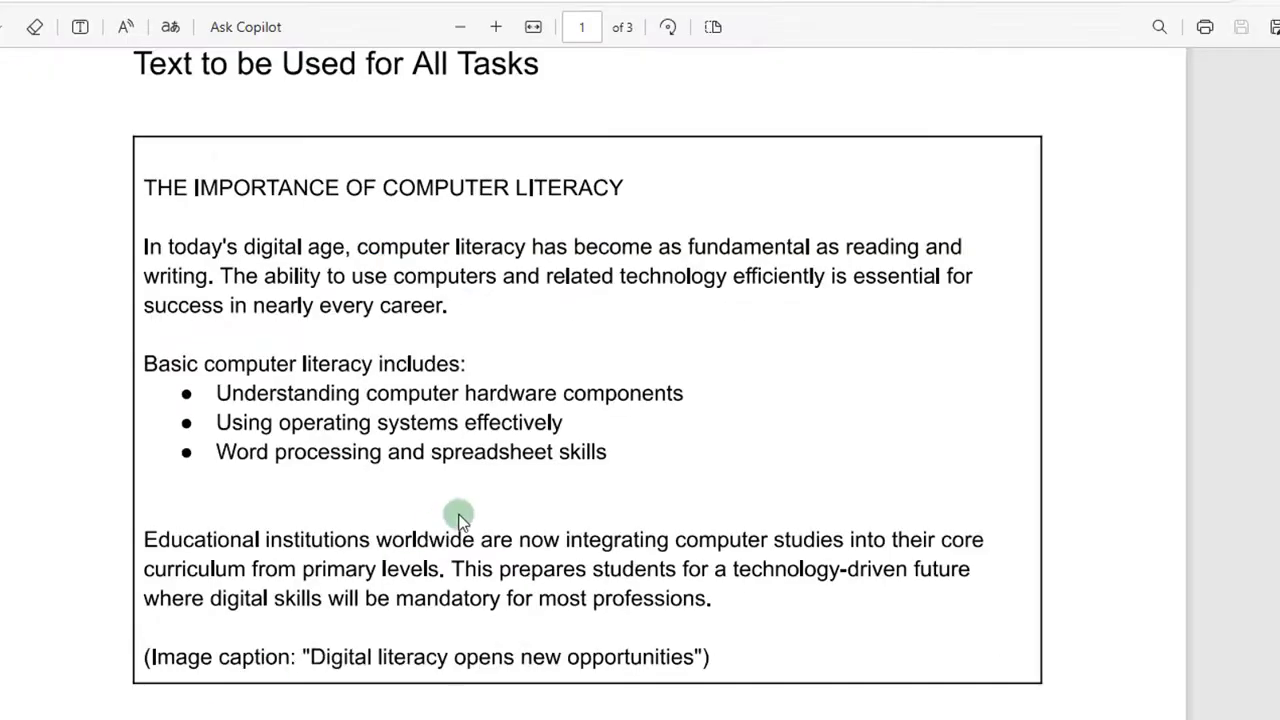
{"action": "scroll", "coordinate": [460, 515], "scroll_direction": "down", "scroll_amount": 5}
{"action": "scroll", "coordinate": [460, 515], "scroll_direction": "down", "scroll_amount": 5}
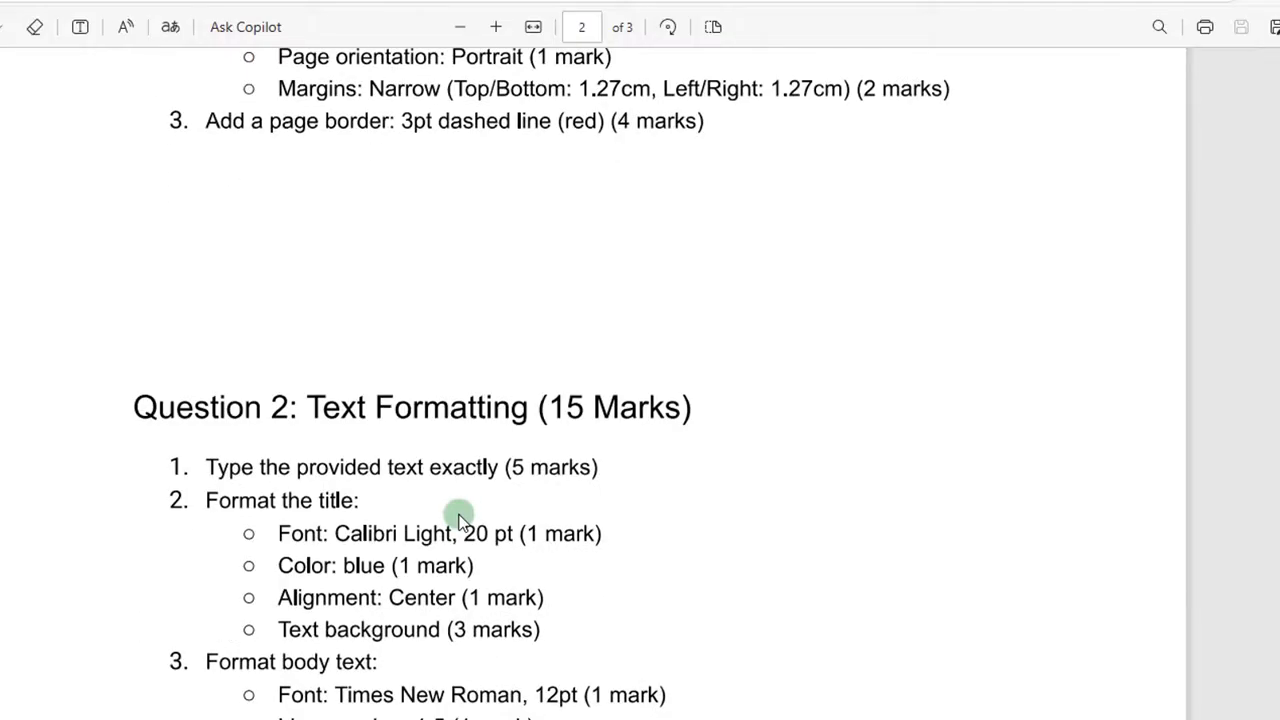
{"action": "scroll", "coordinate": [478, 368], "scroll_direction": "up", "scroll_amount": 2}
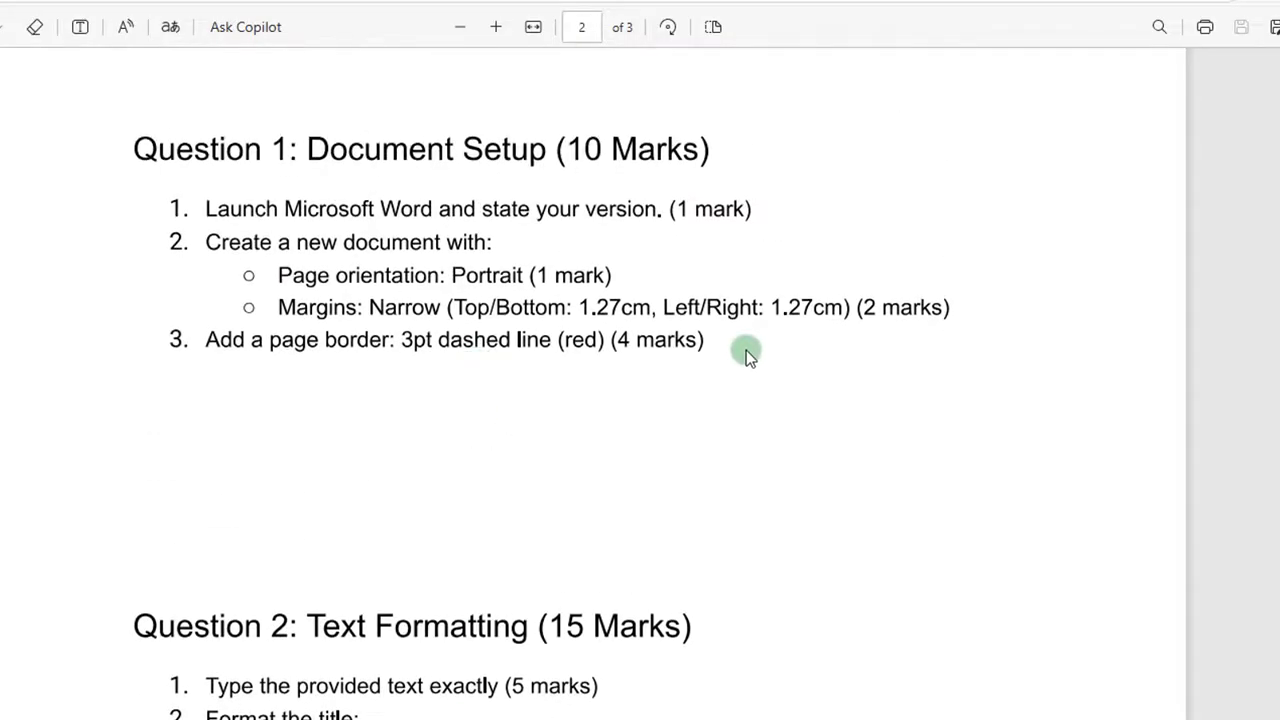
{"action": "scroll", "coordinate": [390, 358], "scroll_direction": "down", "scroll_amount": 4}
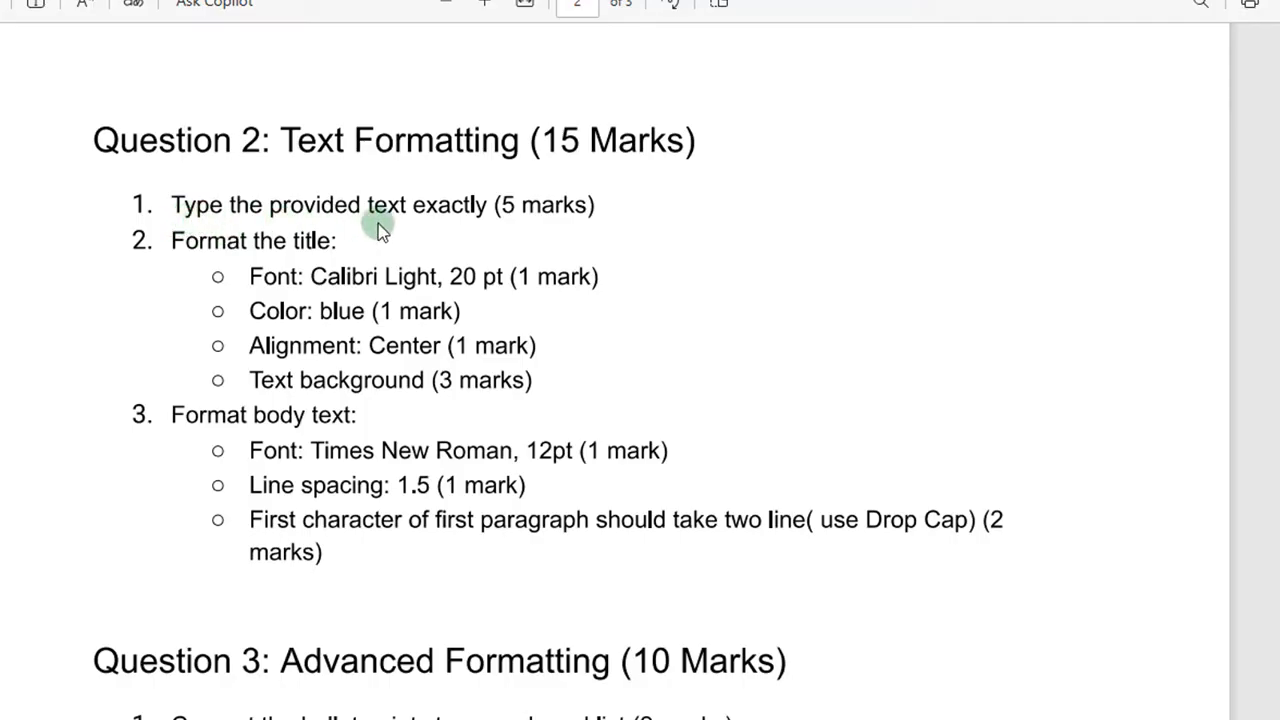
{"action": "scroll", "coordinate": [526, 221], "scroll_direction": "up", "scroll_amount": 3}
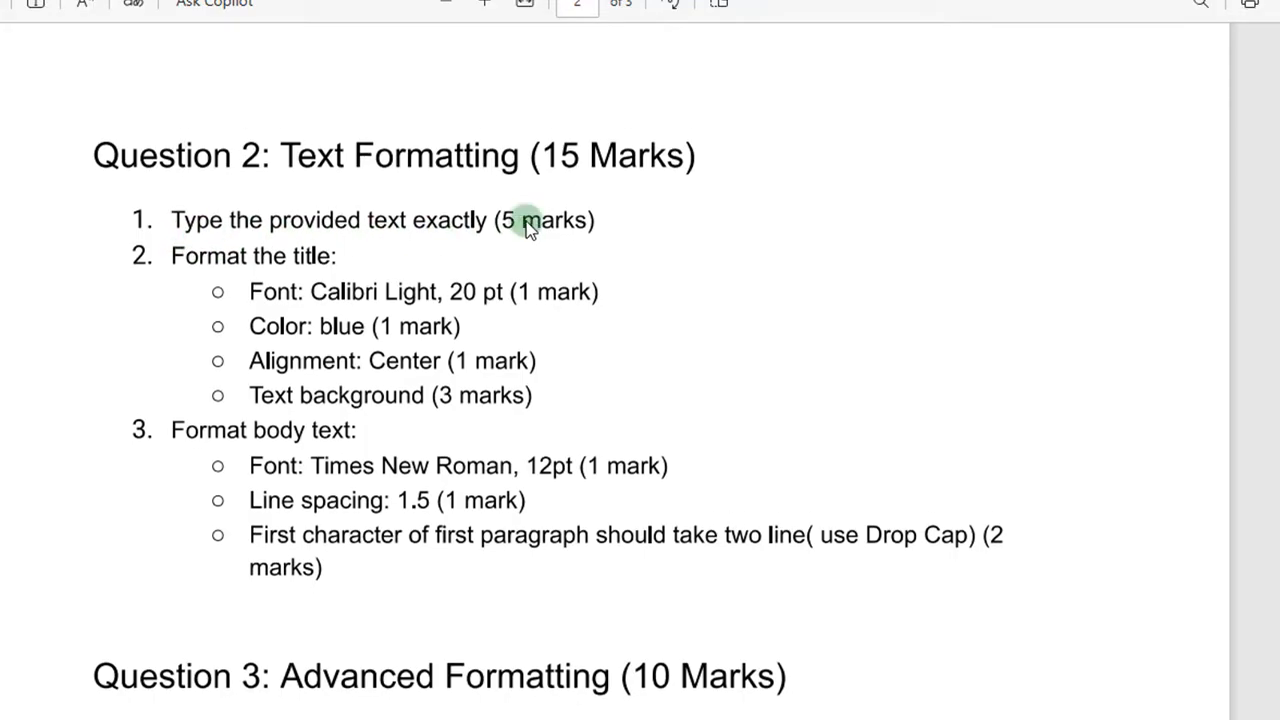
{"action": "scroll", "coordinate": [526, 221], "scroll_direction": "up", "scroll_amount": 10}
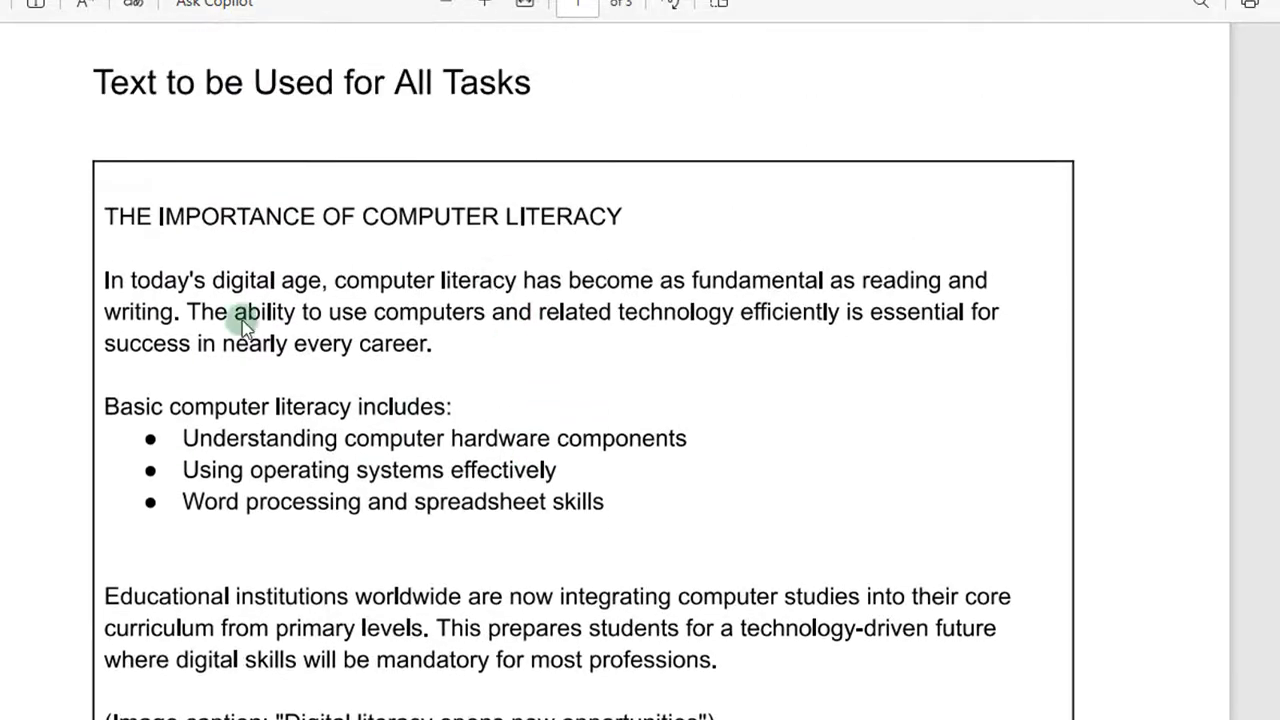
{"action": "scroll", "coordinate": [462, 408], "scroll_direction": "down", "scroll_amount": 10}
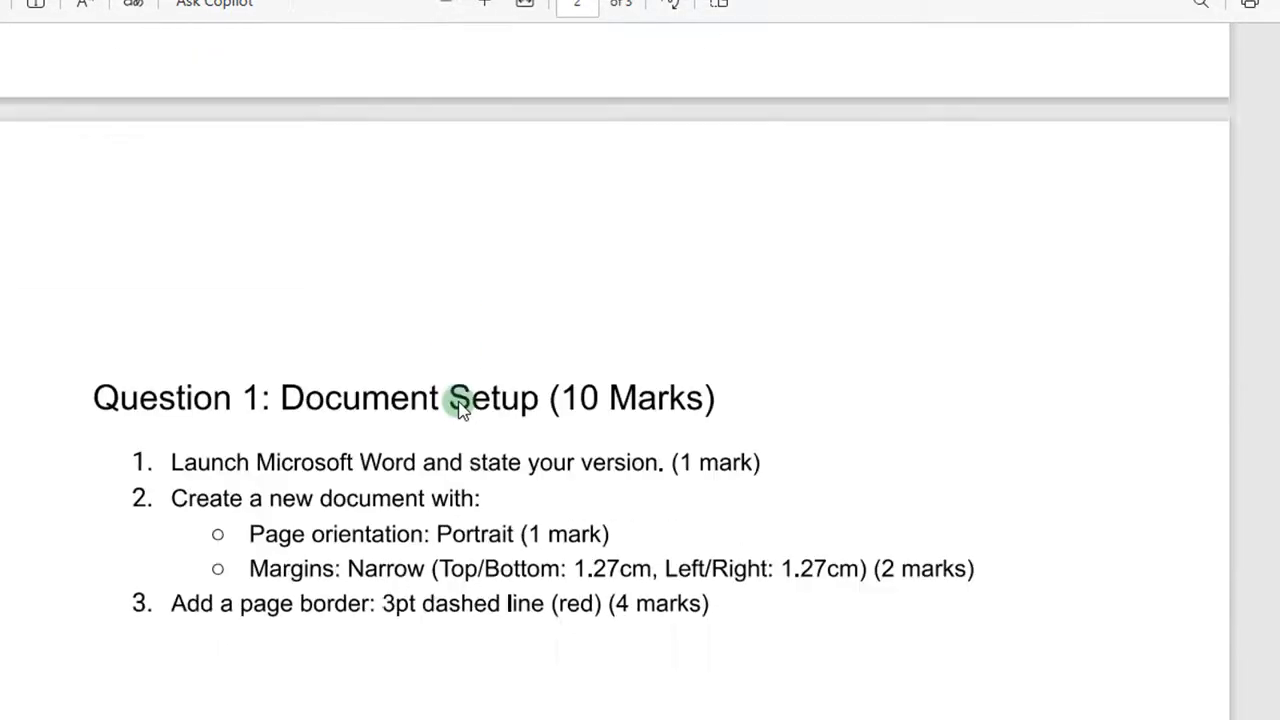
{"action": "scroll", "coordinate": [462, 408], "scroll_direction": "up", "scroll_amount": 3}
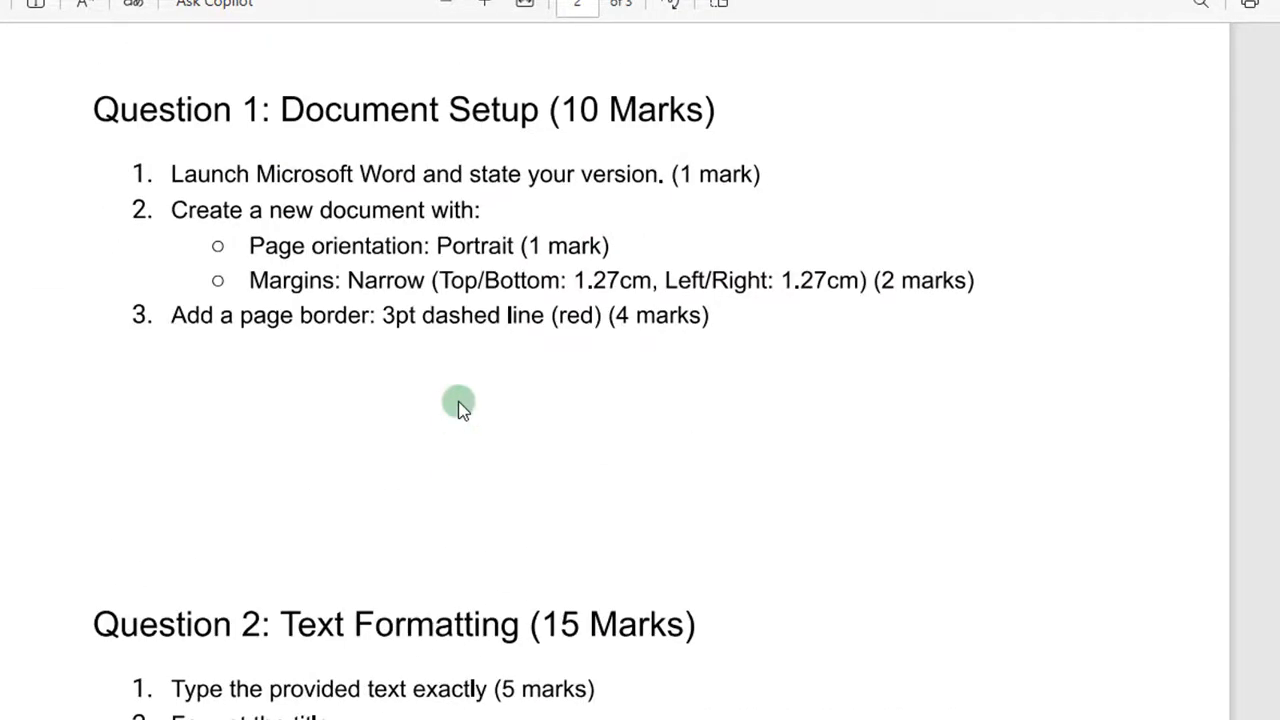
{"action": "scroll", "coordinate": [462, 408], "scroll_direction": "down", "scroll_amount": 4}
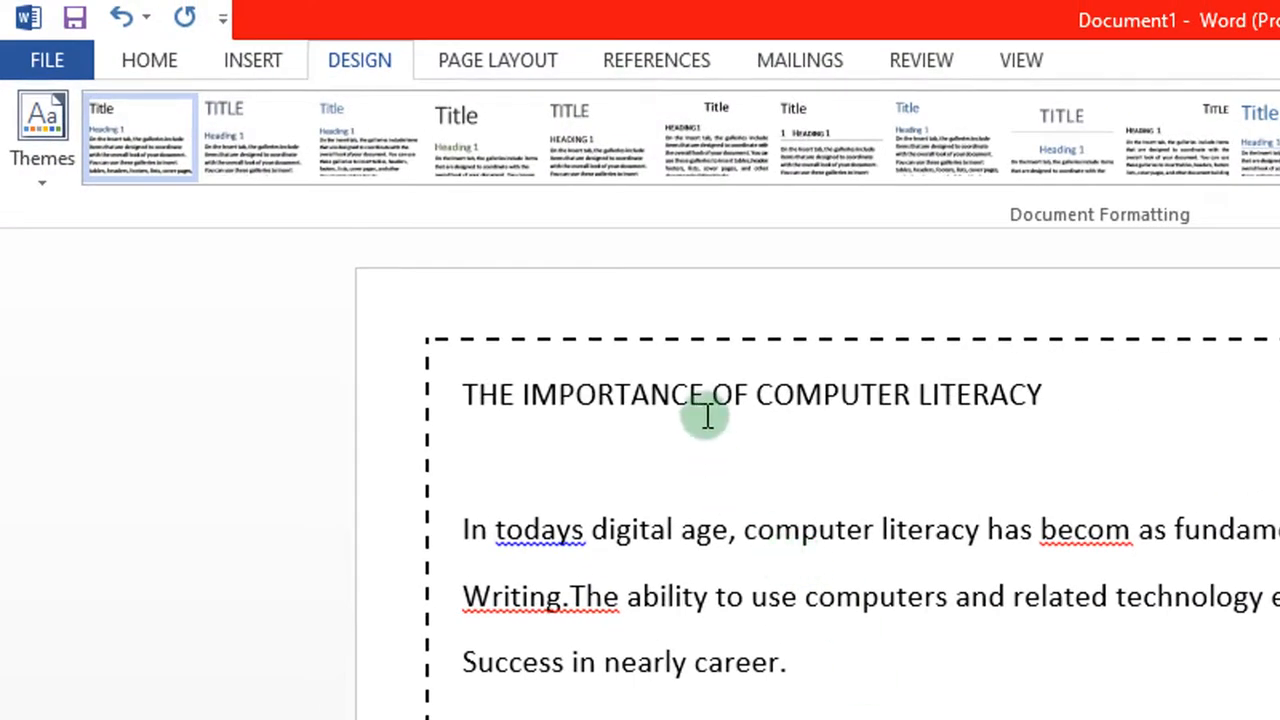
Step: Format the title 'THE IMPORTANCE OF COMPUTER LITERACY' in Calibri Light, size 20 pt
{"action": "left_click_drag", "start_coordinate": [1045, 400], "coordinate": [500, 374]}
{"action": "left_click", "coordinate": [1055, 417]}
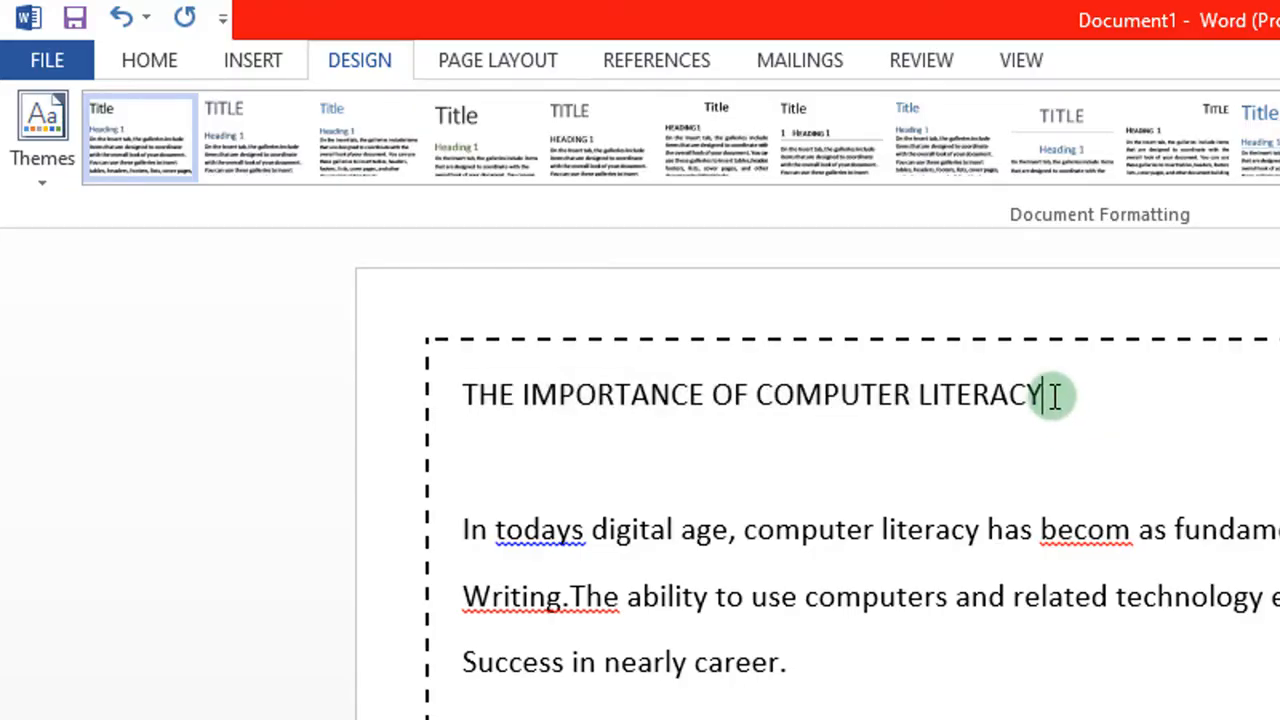
{"action": "left_click_drag", "start_coordinate": [1046, 394], "coordinate": [481, 392]}
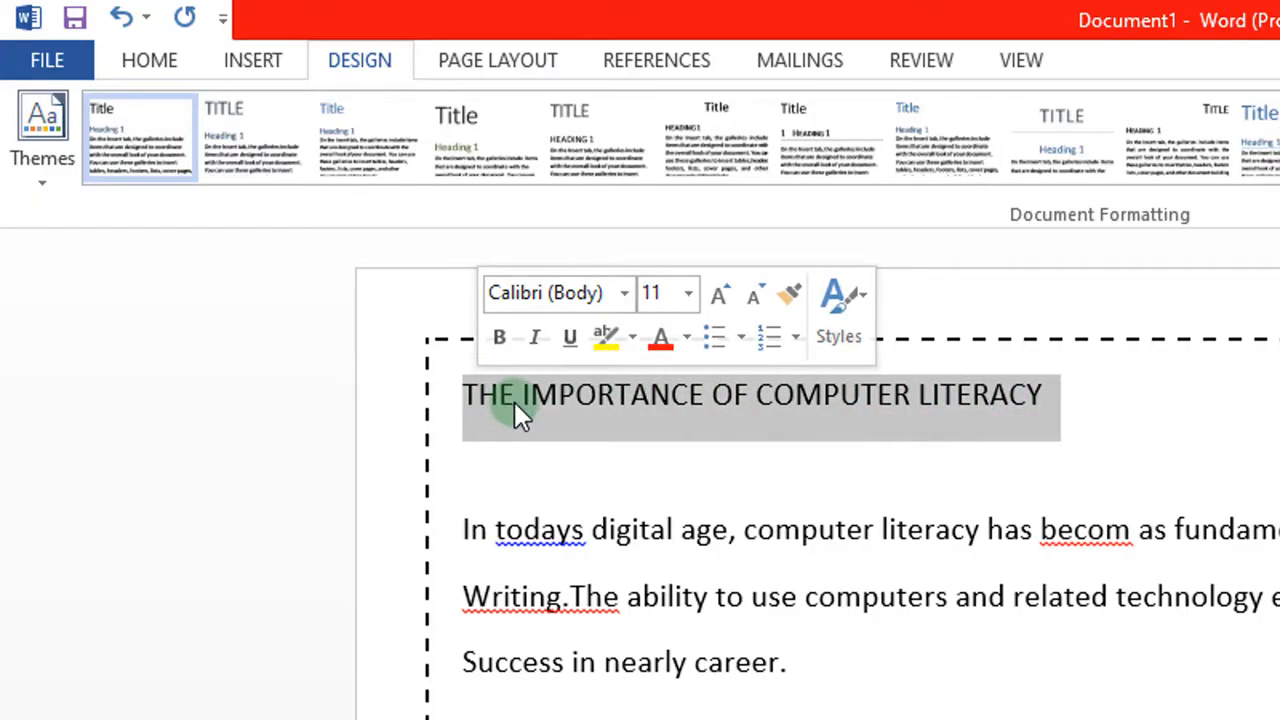
{"action": "left_click", "coordinate": [145, 62]}
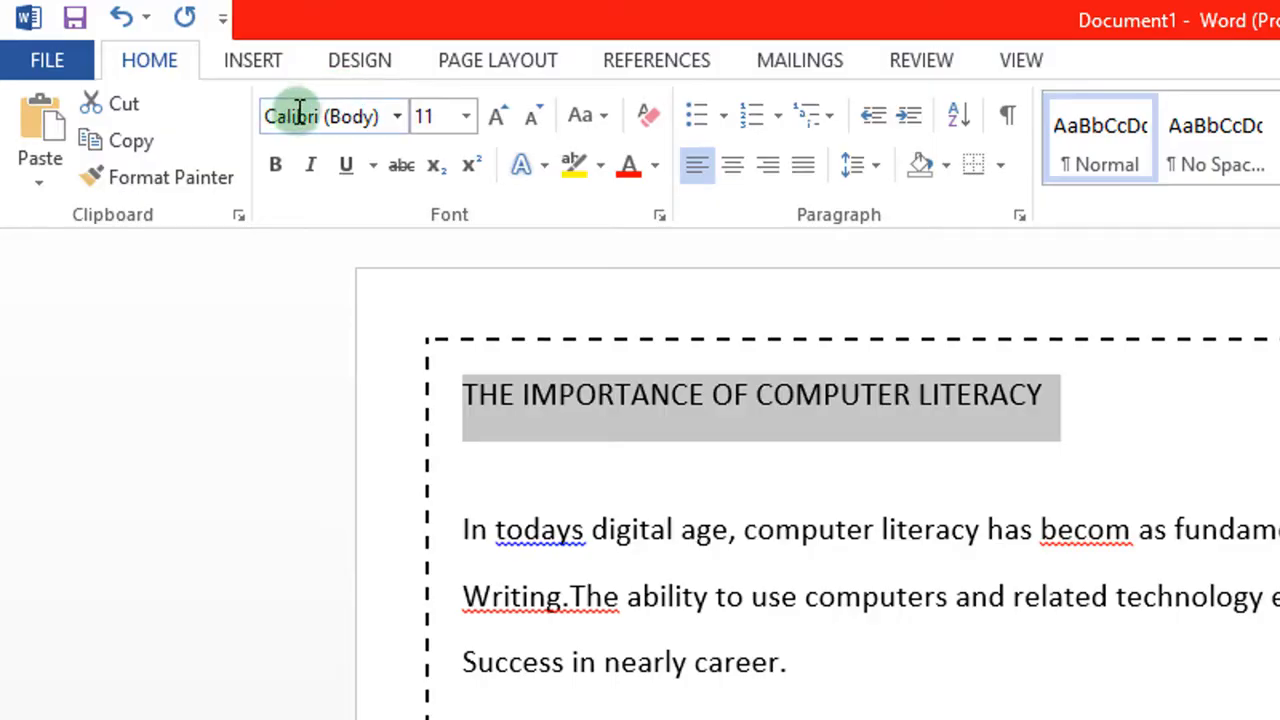
{"action": "left_click", "coordinate": [399, 115]}
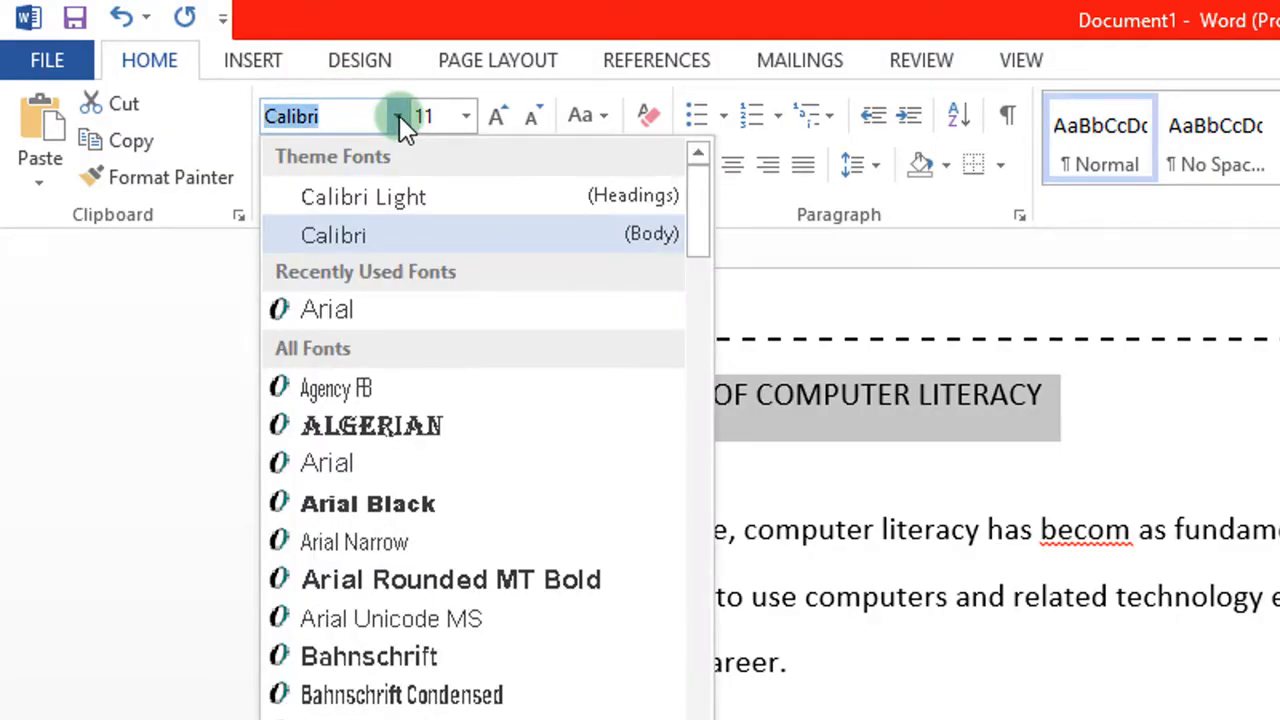
{"action": "left_click", "coordinate": [383, 189]}
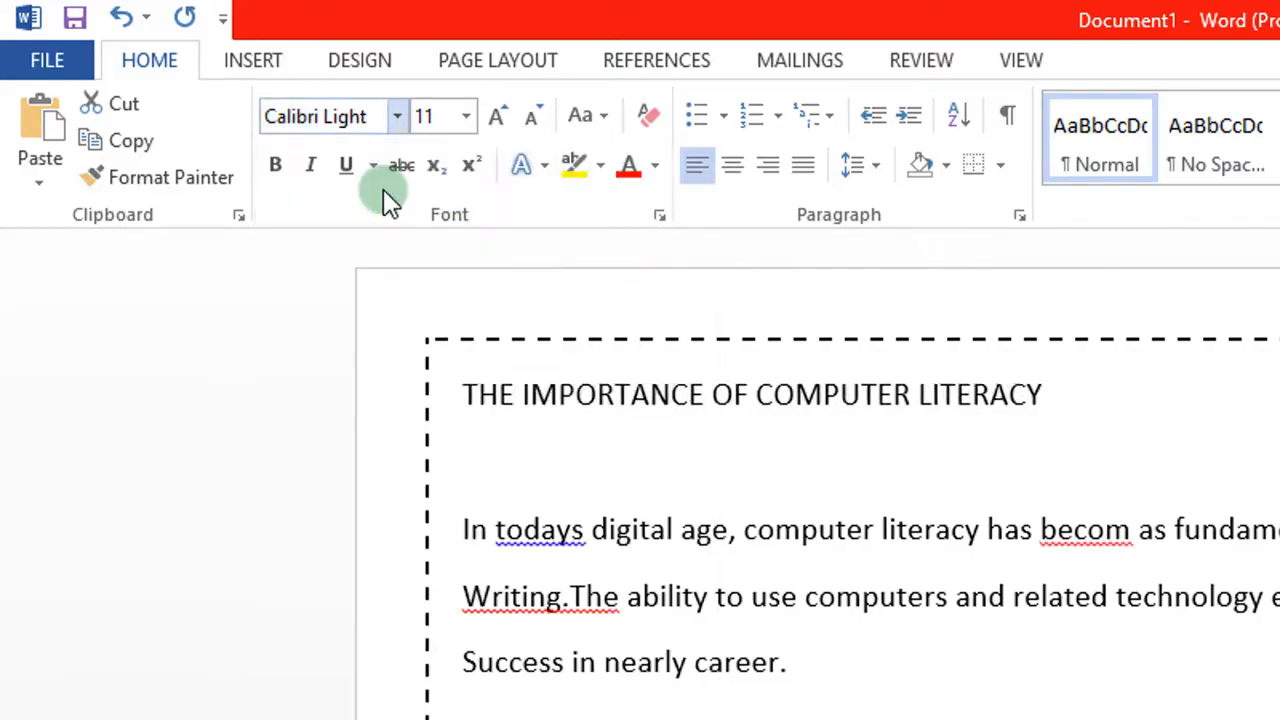
{"action": "left_click", "coordinate": [466, 118]}
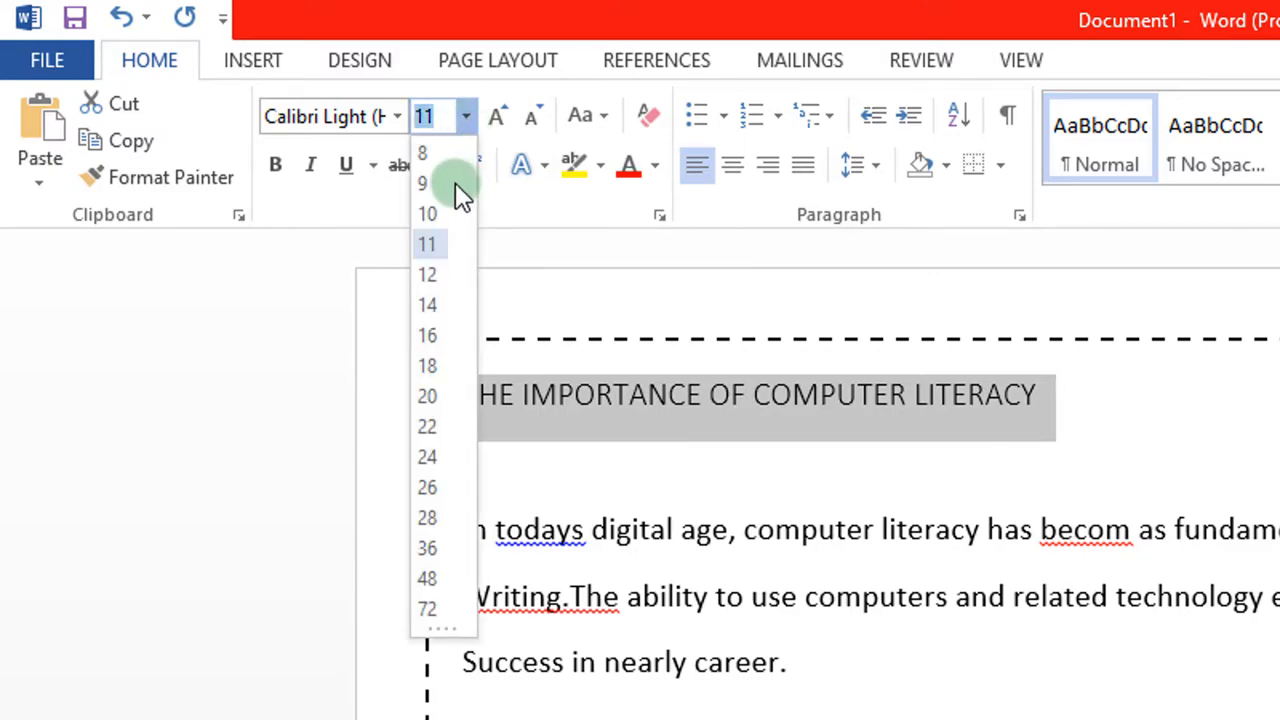
{"action": "left_click", "coordinate": [439, 396]}
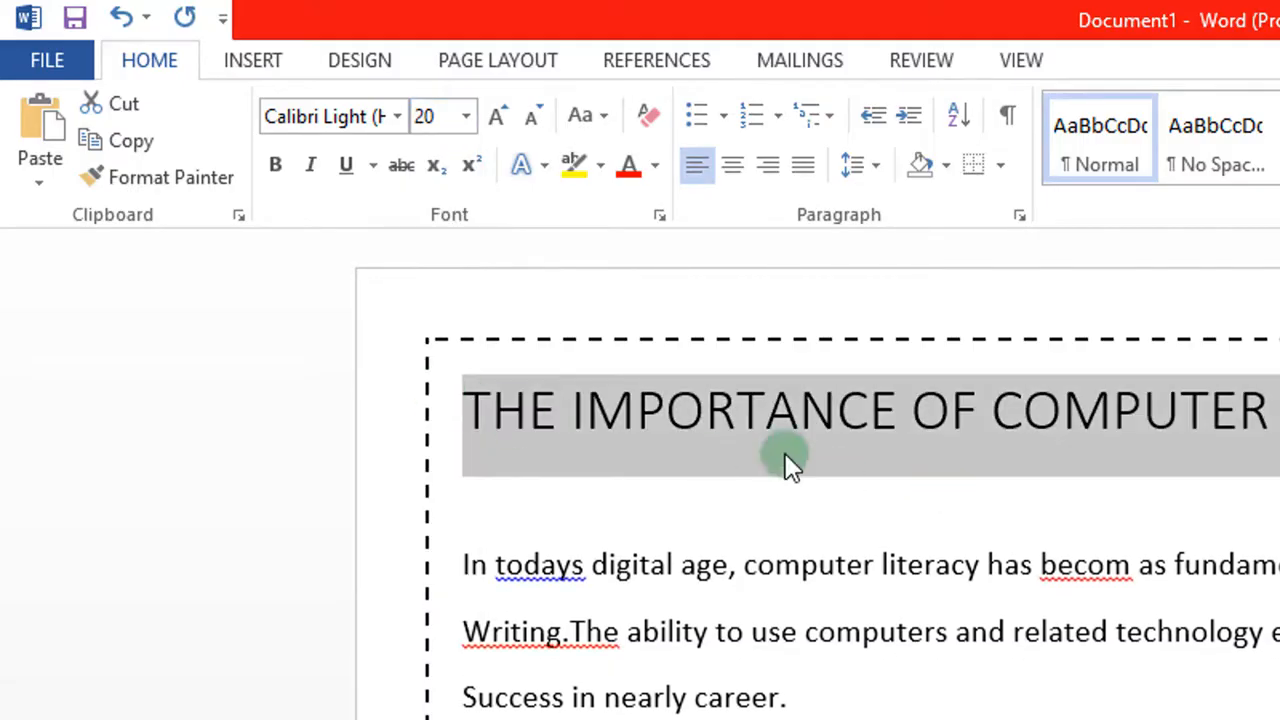
{"action": "left_click", "coordinate": [940, 496]}
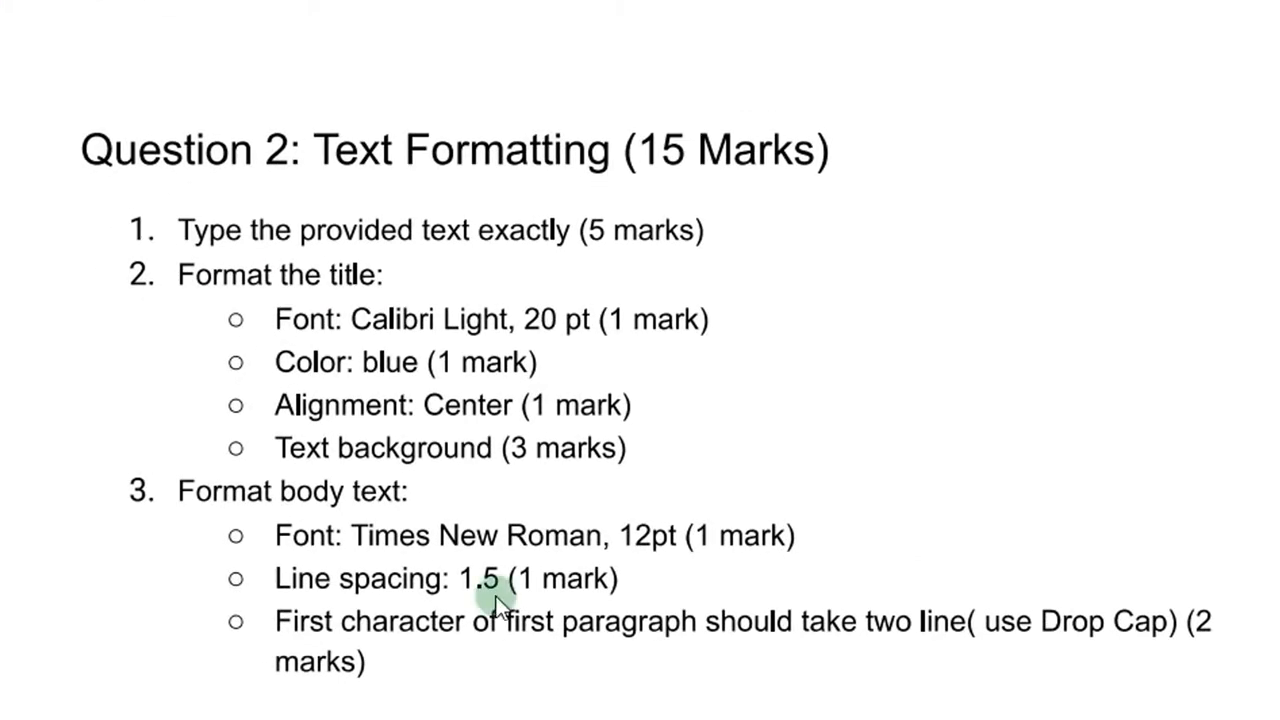
Step: Scroll the guide to read the remaining title requirements: blue colour, centre alignment, text background
{"action": "scroll", "coordinate": [497, 603], "scroll_direction": "down", "scroll_amount": 1}
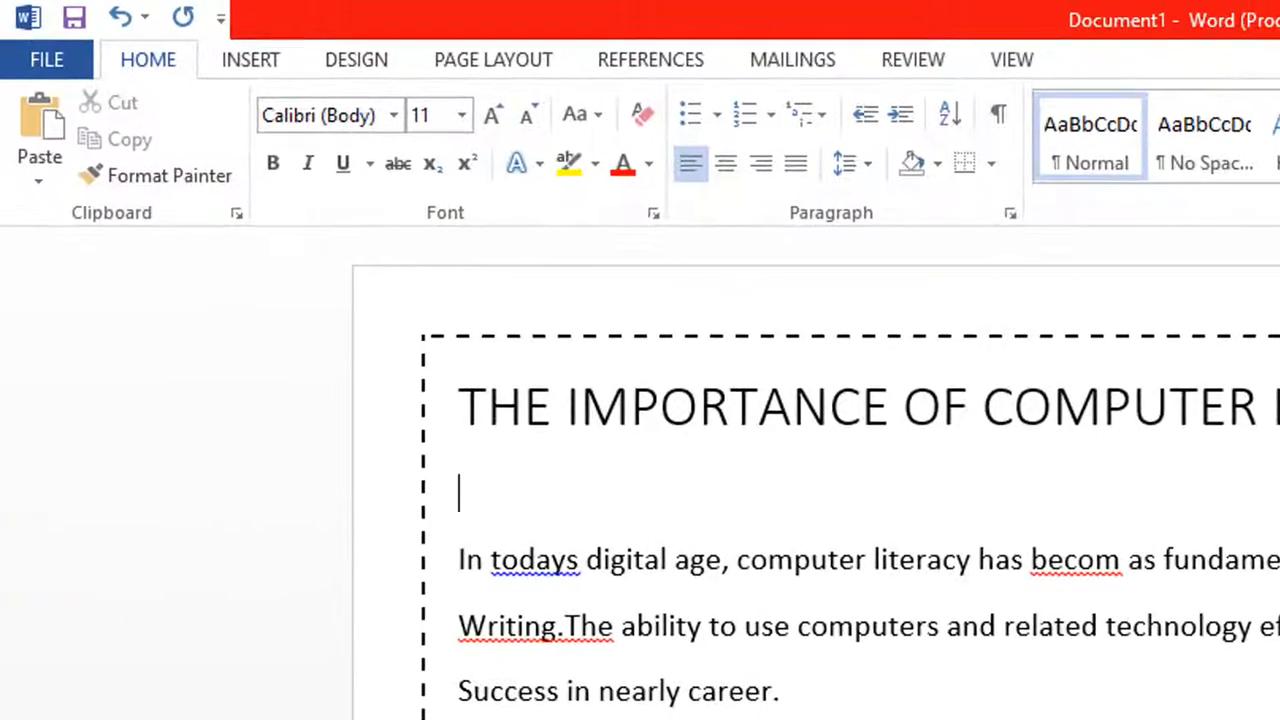
Step: Colour the whole title text Blue from the Standard Colors palette
{"action": "left_click_drag", "start_coordinate": [1250, 340], "coordinate": [509, 326]}
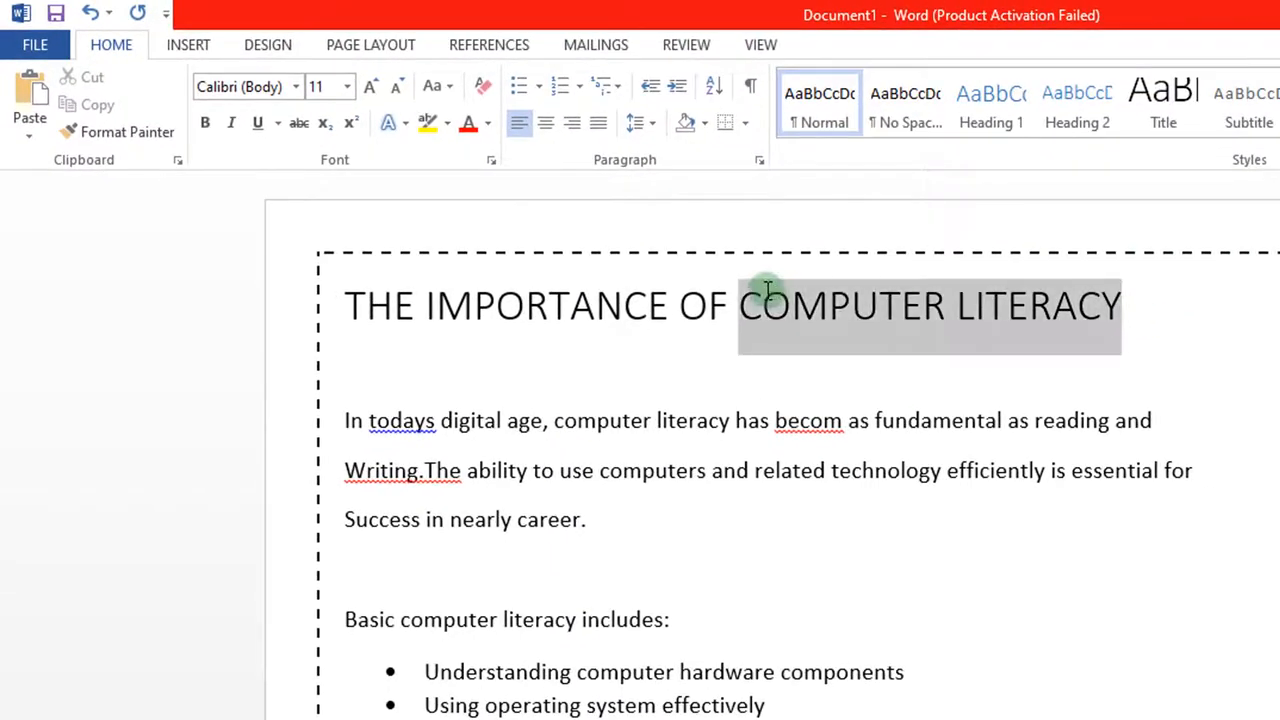
{"action": "left_click_drag", "start_coordinate": [459, 292], "coordinate": [391, 297]}
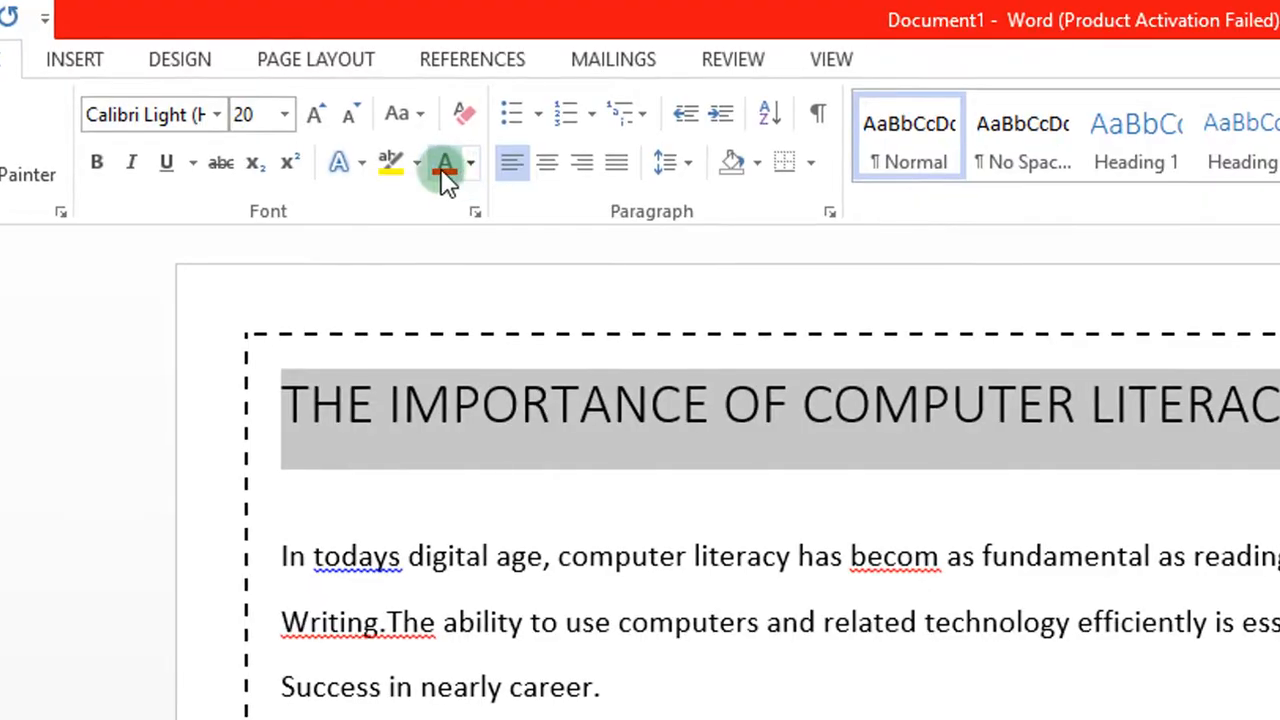
{"action": "left_click", "coordinate": [474, 175]}
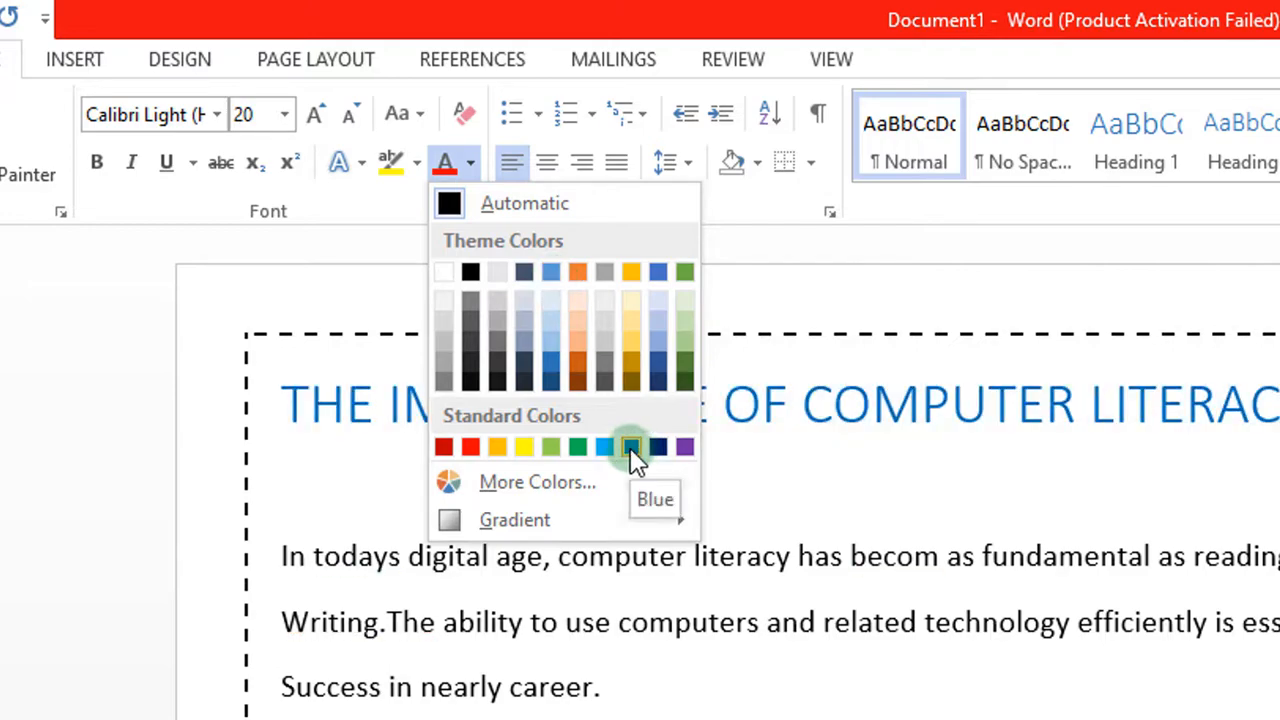
{"action": "left_click", "coordinate": [630, 447]}
{"action": "left_click", "coordinate": [805, 489]}
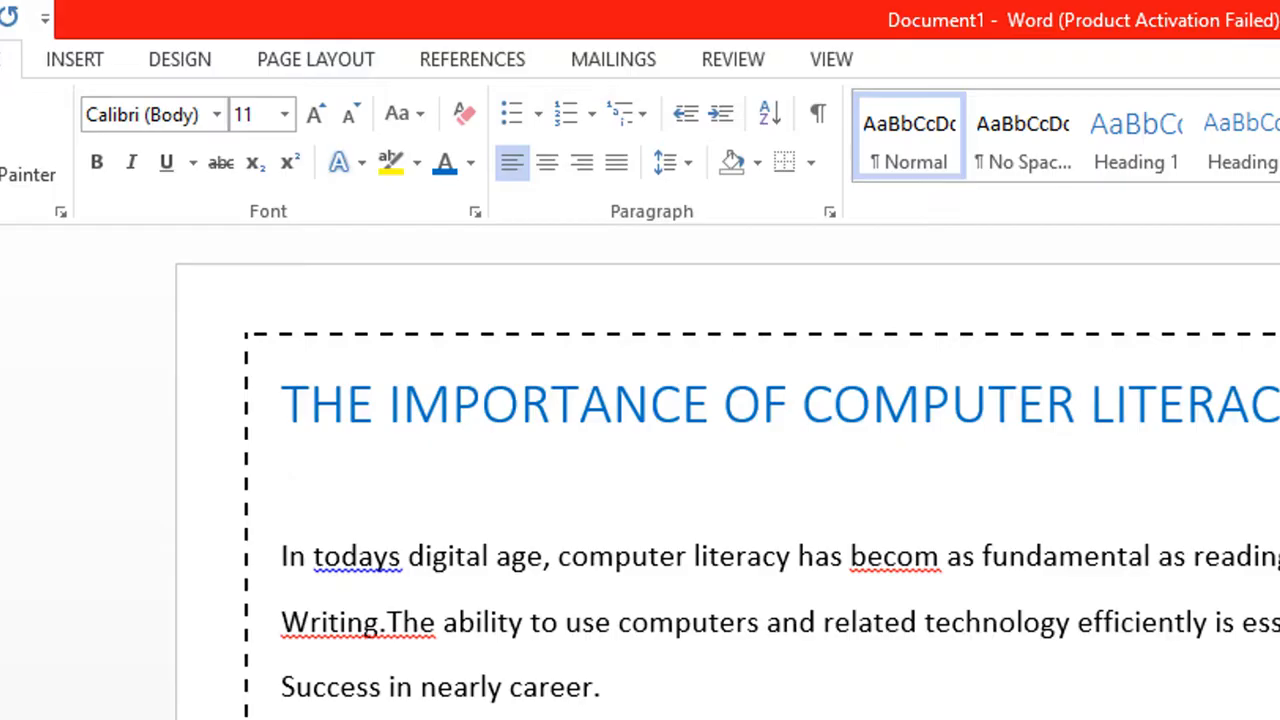
Step: After checking the guide PDF, centre-align the title 'THE IMPORTANCE OF COMPUTER LITERACY'
{"action": "key", "text": "alt+Tab"}
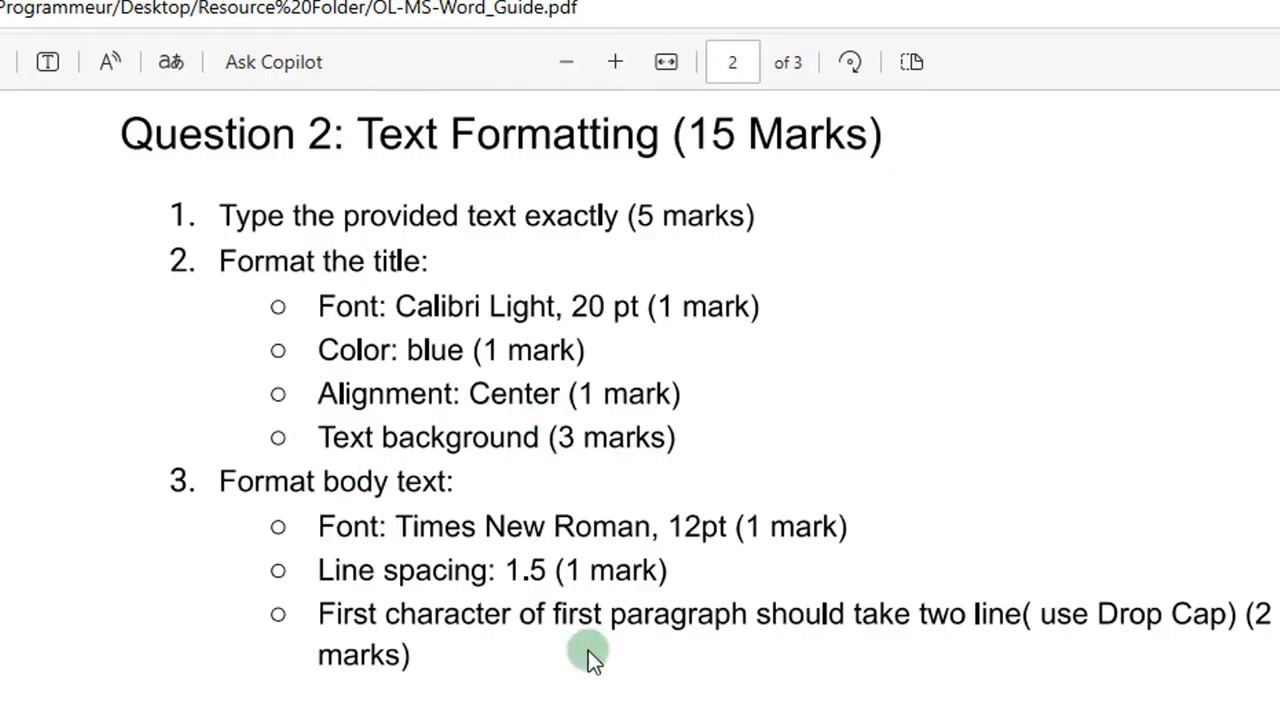
{"action": "key", "text": "alt+Tab"}
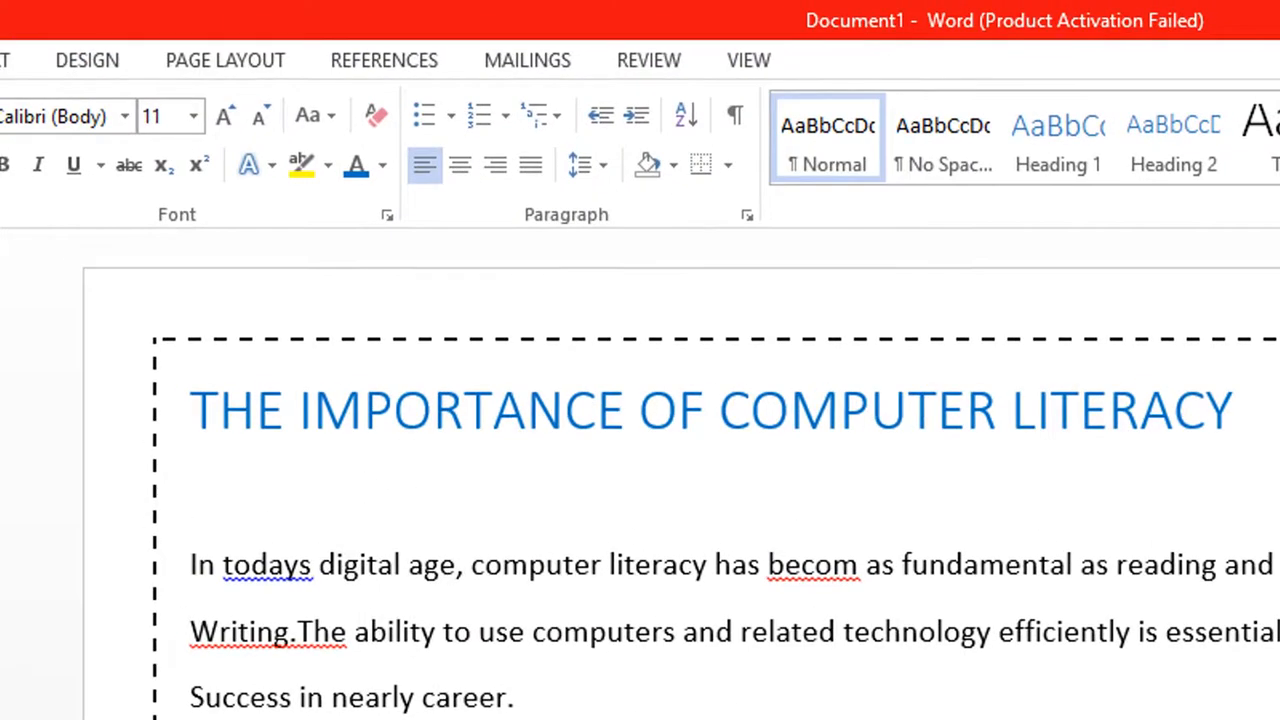
{"action": "left_click_drag", "start_coordinate": [1114, 403], "coordinate": [234, 417]}
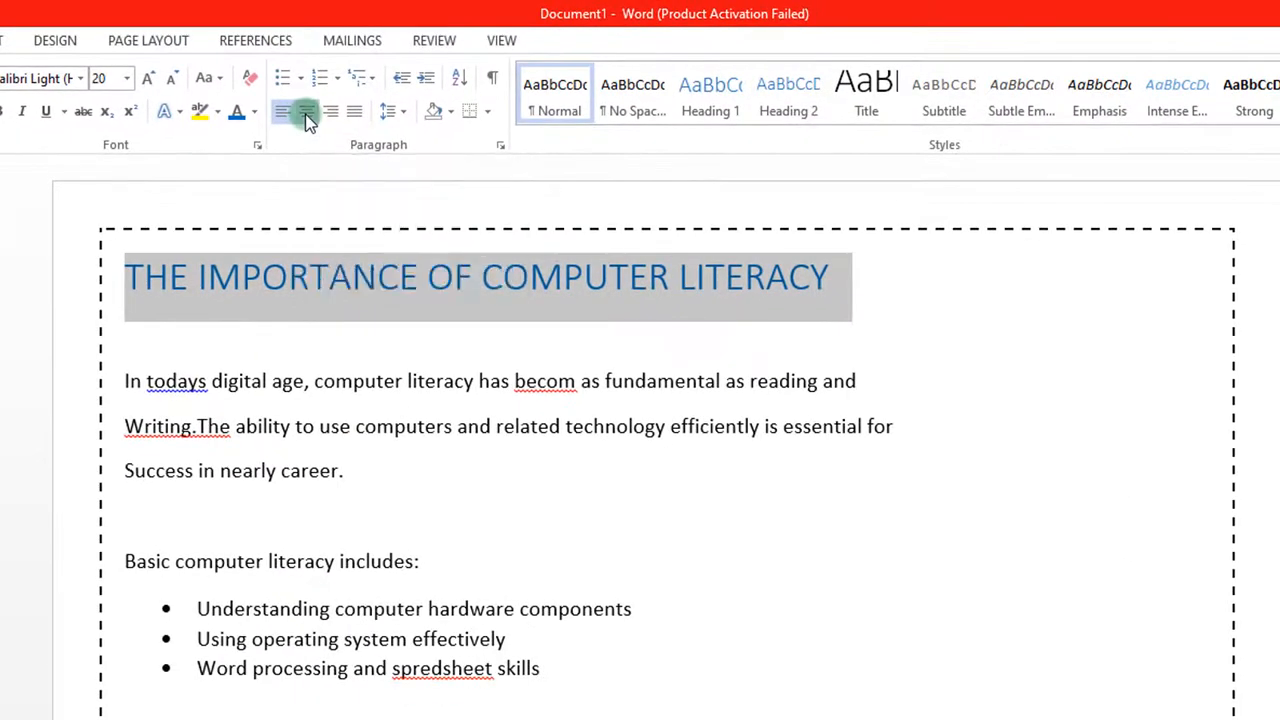
{"action": "left_click", "coordinate": [307, 116]}
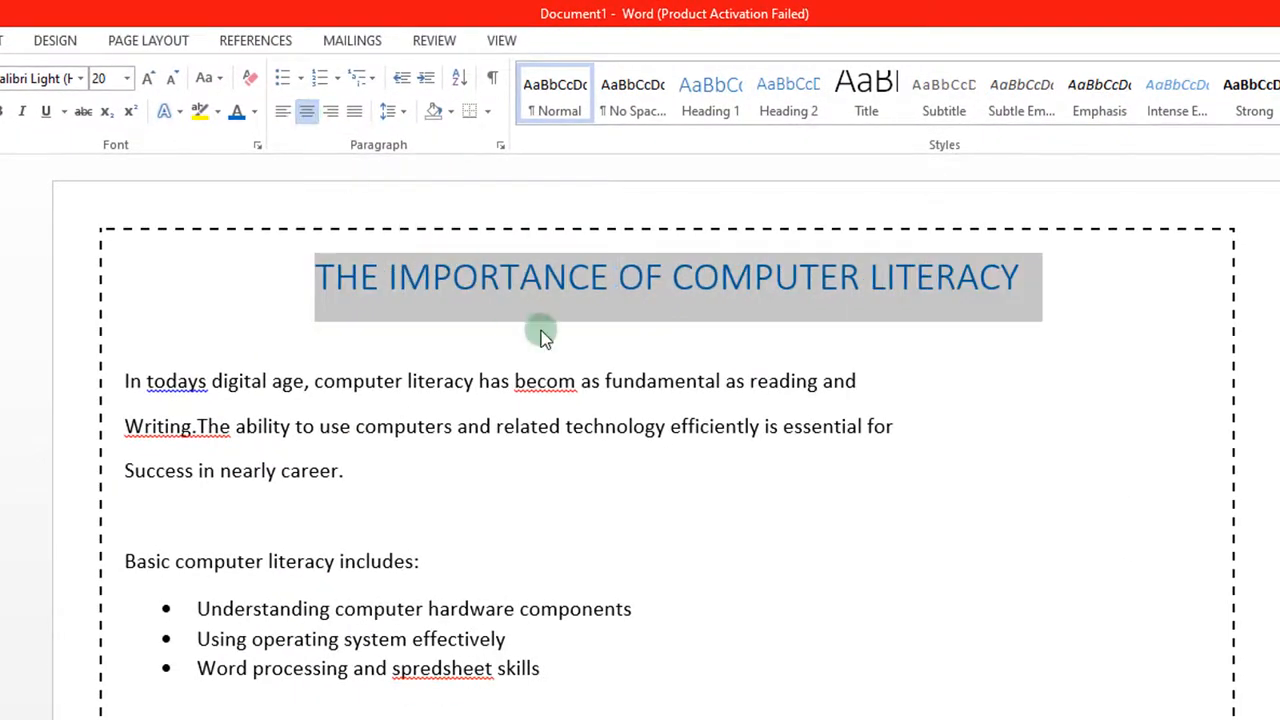
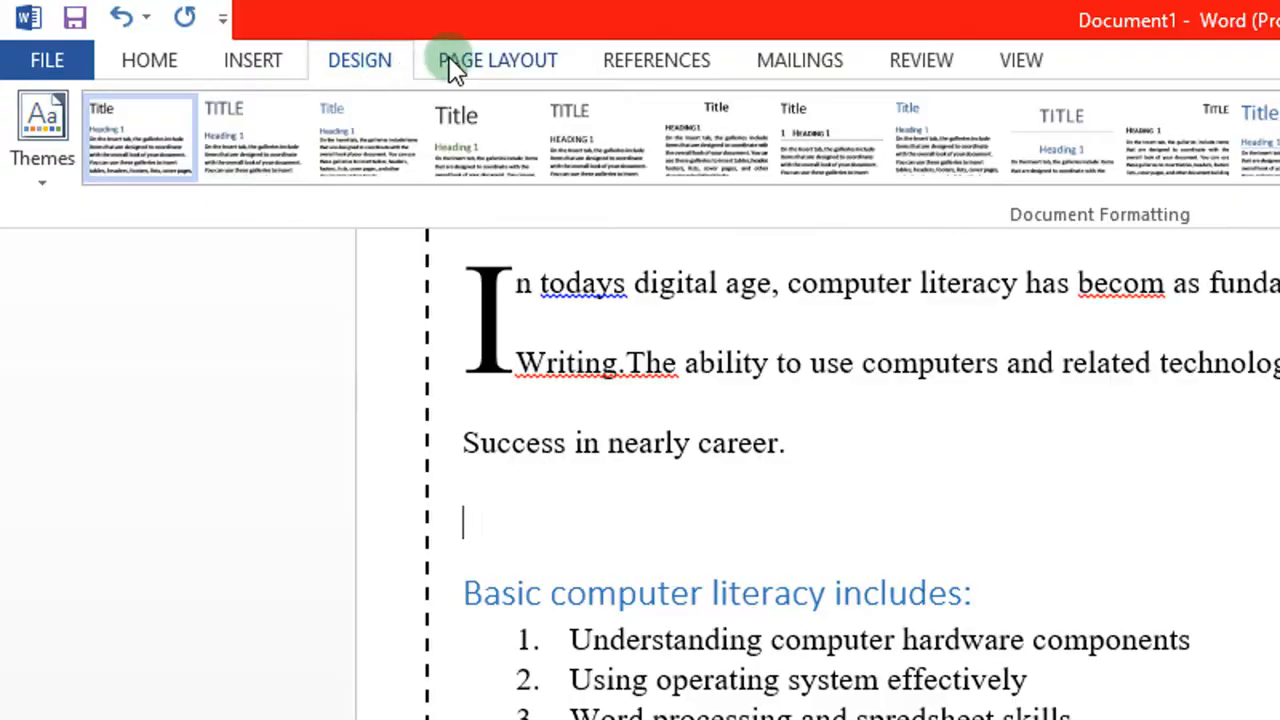
Step: Show Word's built-in footer designs (Blank, Blank (Three Columns), Austin) from the Insert tab
{"action": "left_click", "coordinate": [485, 64]}
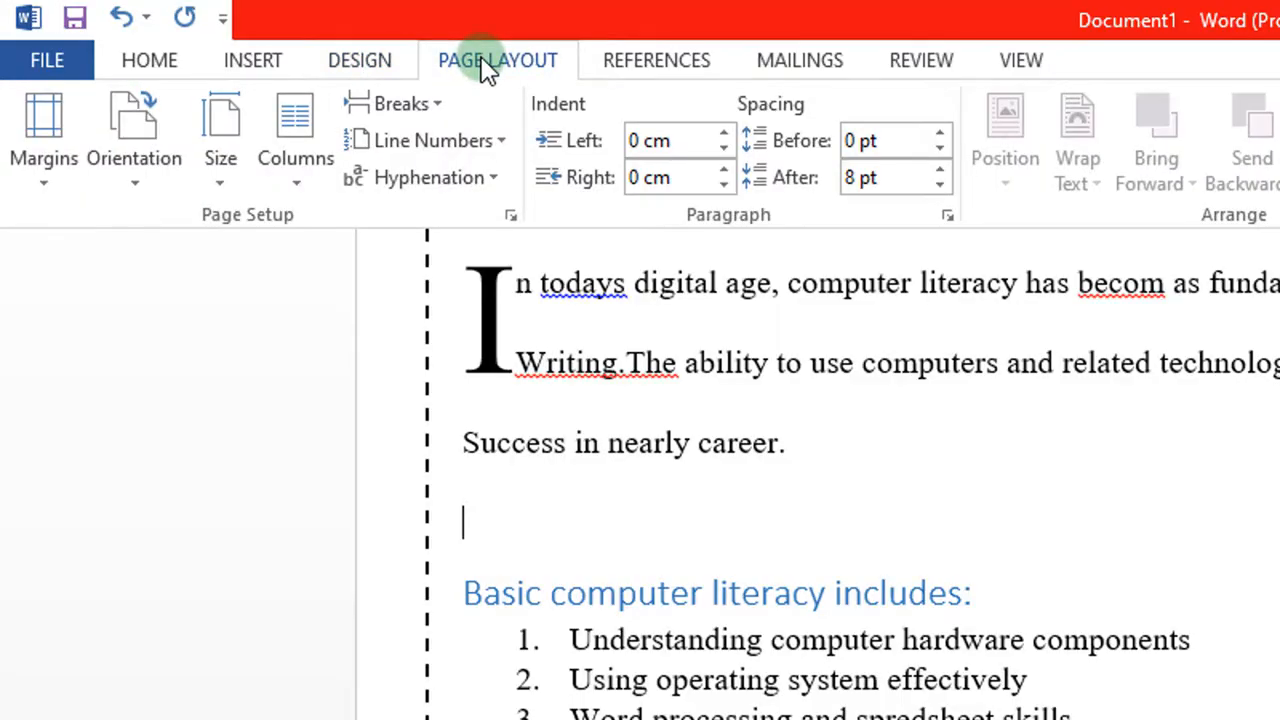
{"action": "left_click", "coordinate": [250, 64]}
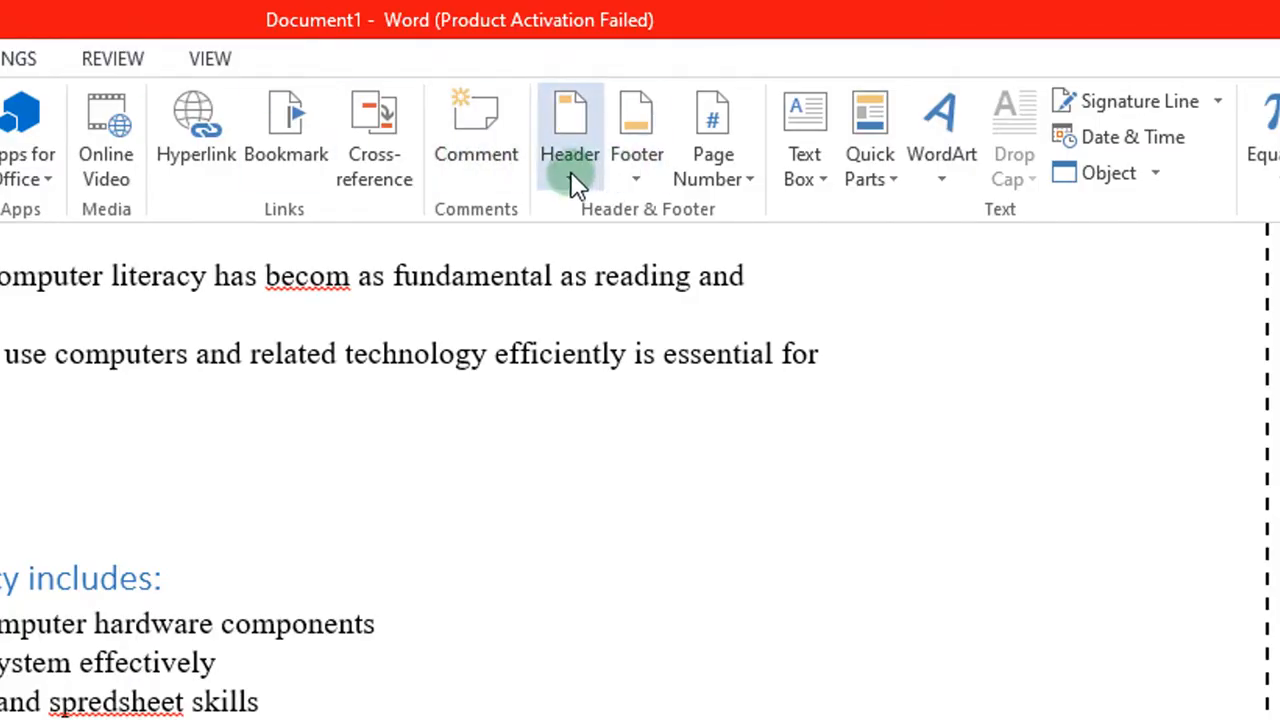
{"action": "left_click", "coordinate": [634, 172]}
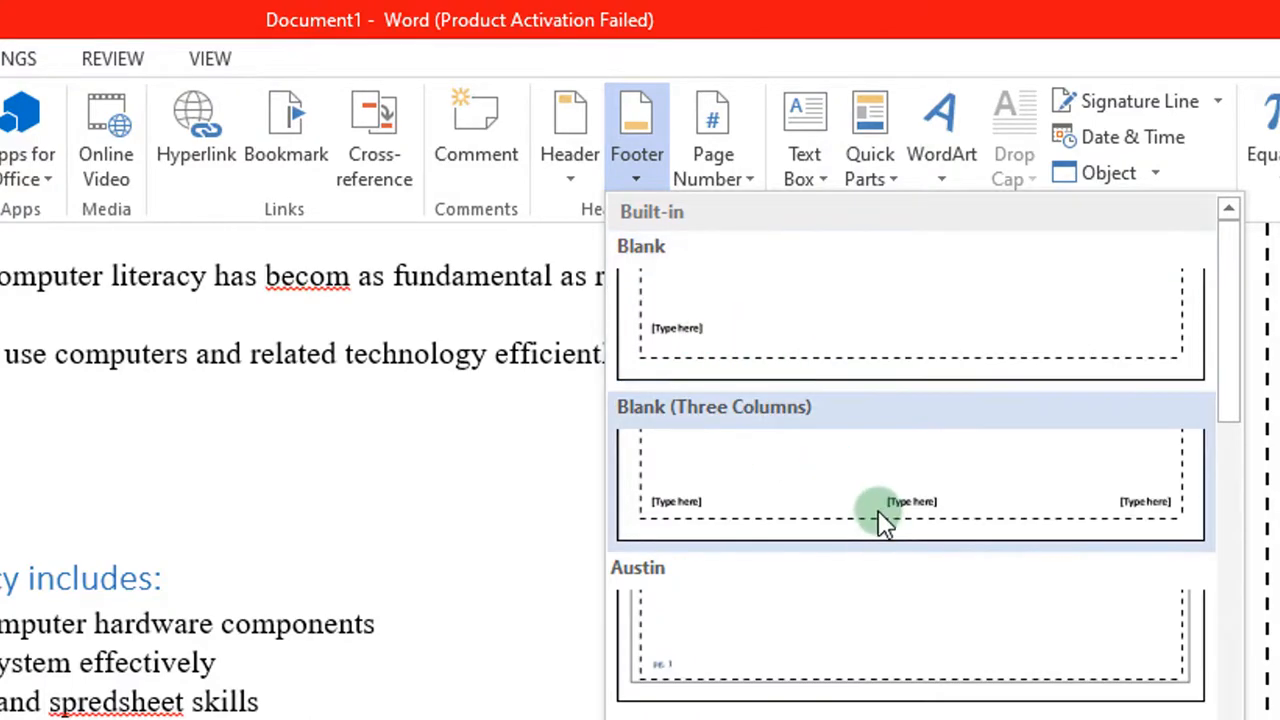
Step: Insert the Blank footer and replace its placeholder with 'Computer literacy guid'
{"action": "left_click", "coordinate": [745, 345]}
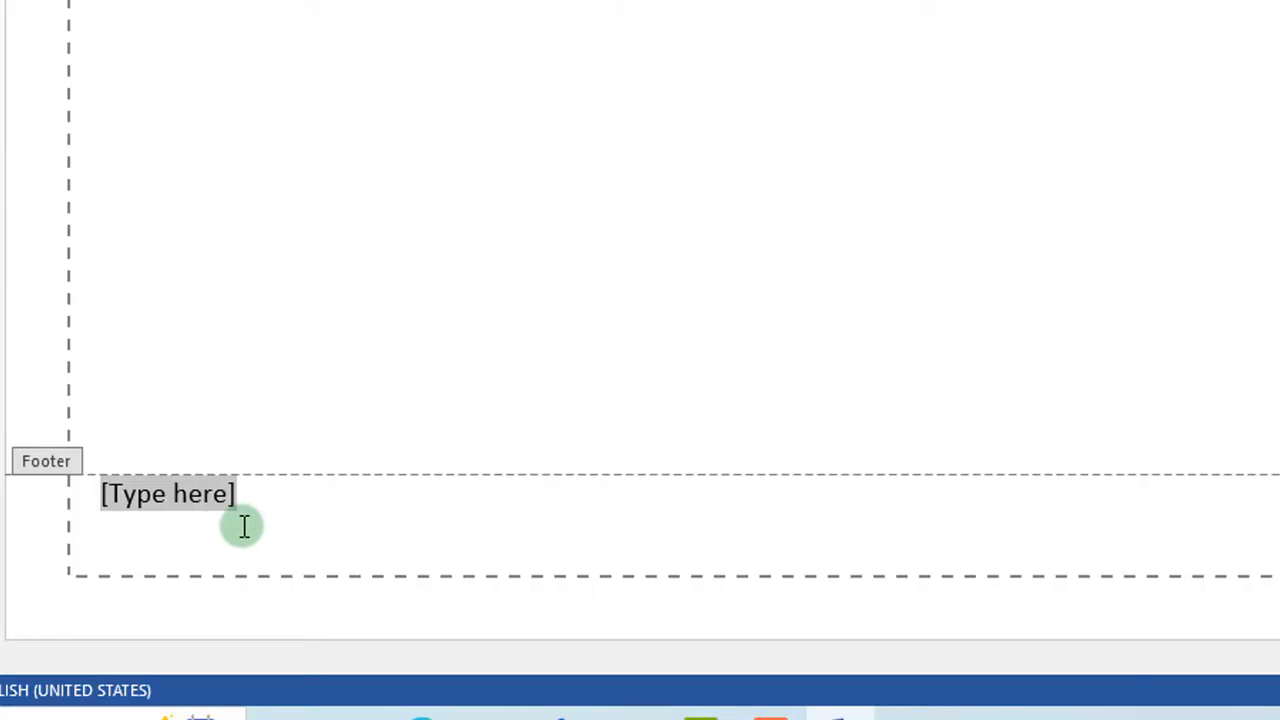
{"action": "key", "text": "Delete"}
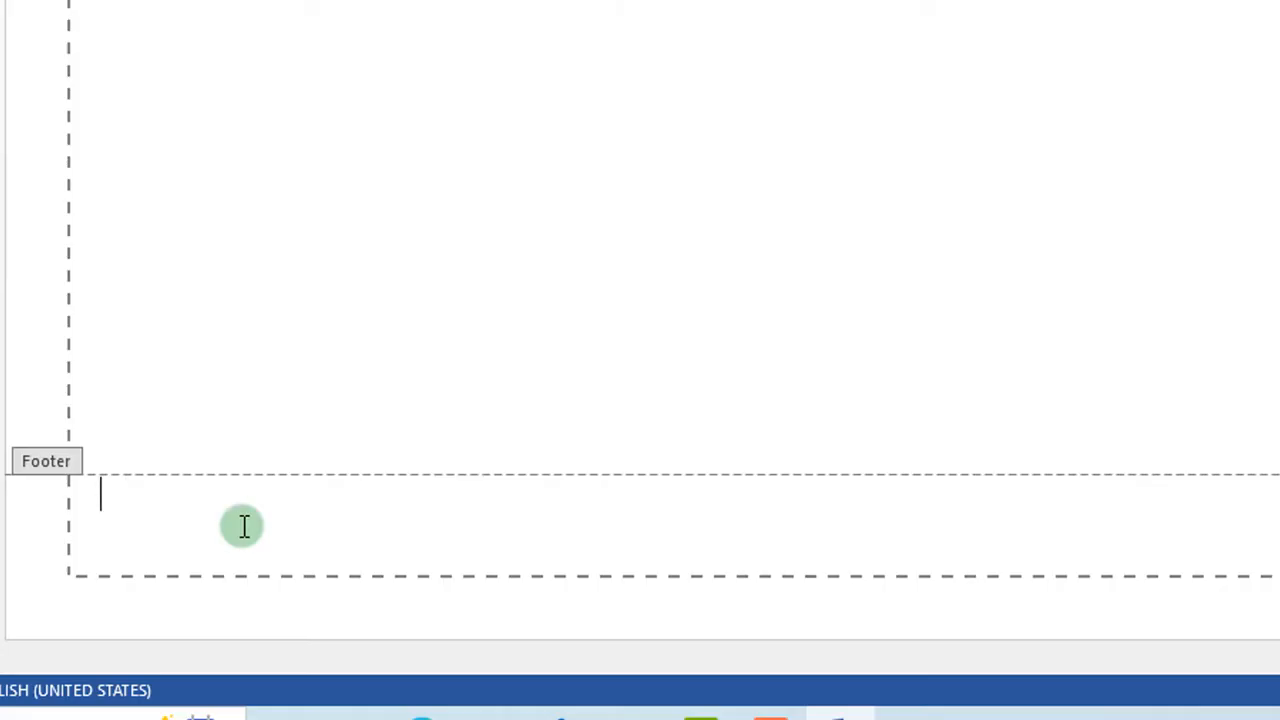
{"action": "type", "text": "Comp"}
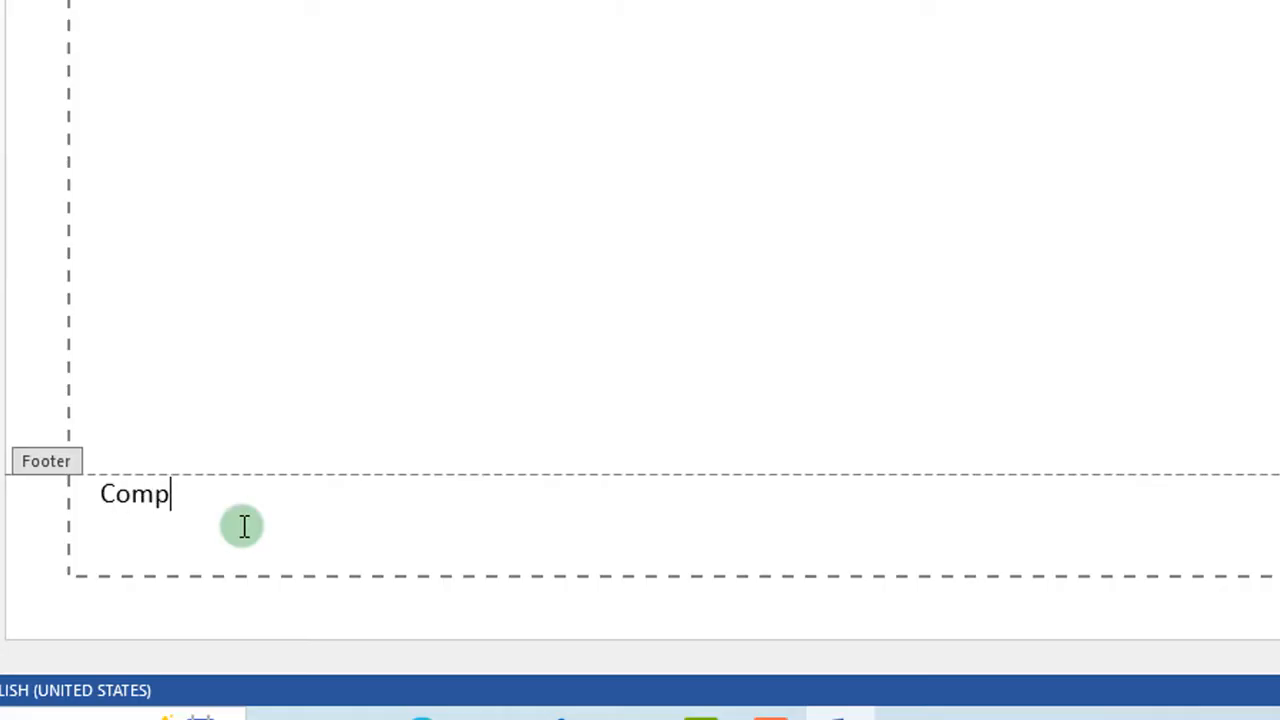
{"action": "type", "text": "uter li"}
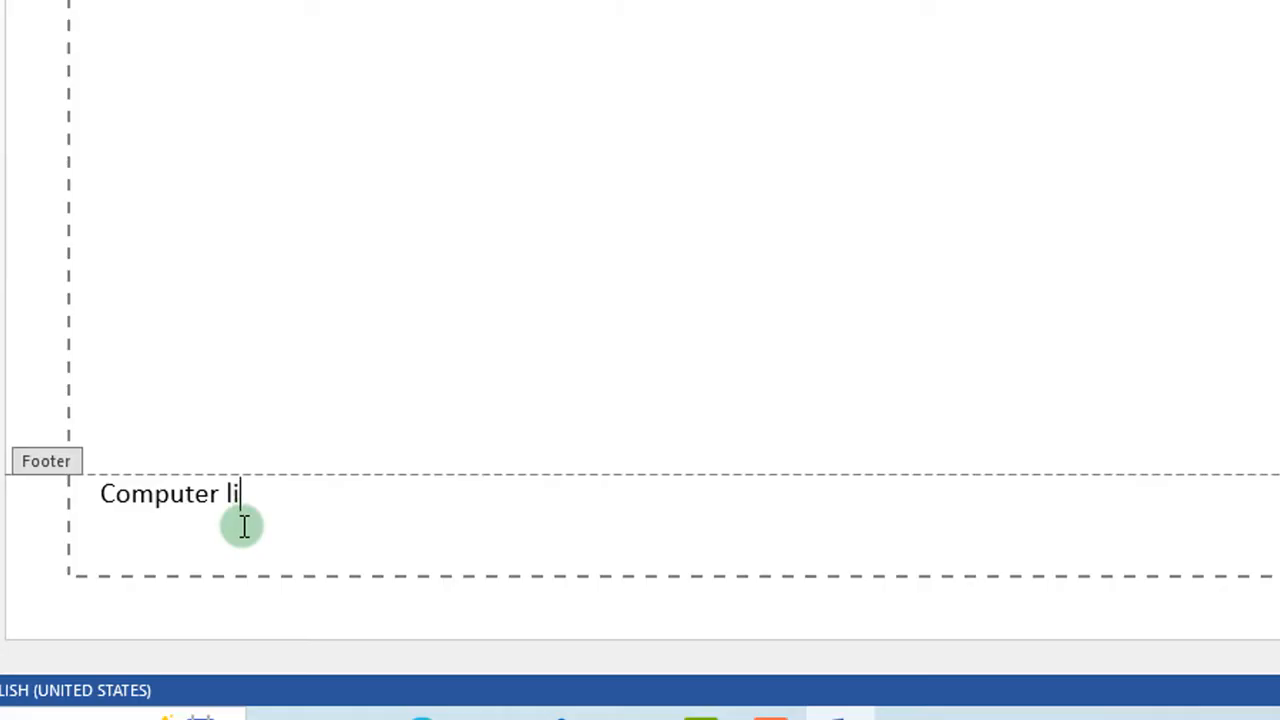
{"action": "type", "text": "teracy "}
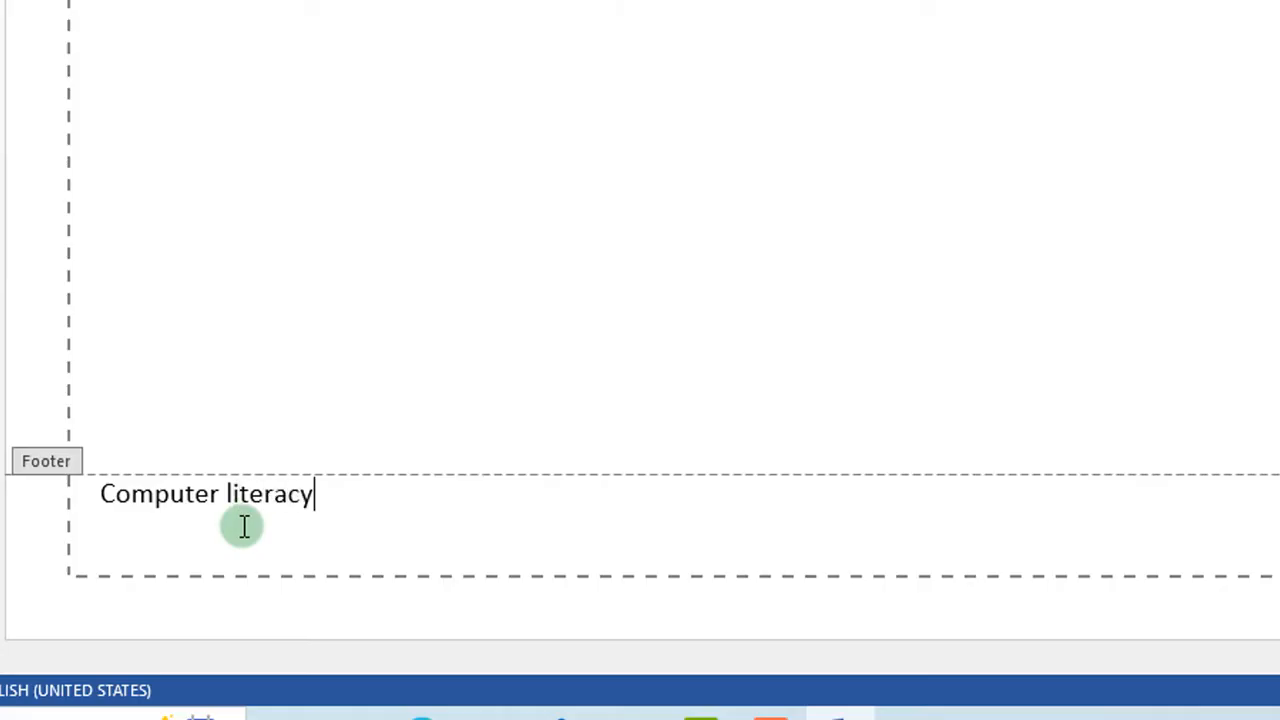
{"action": "type", "text": "gui"}
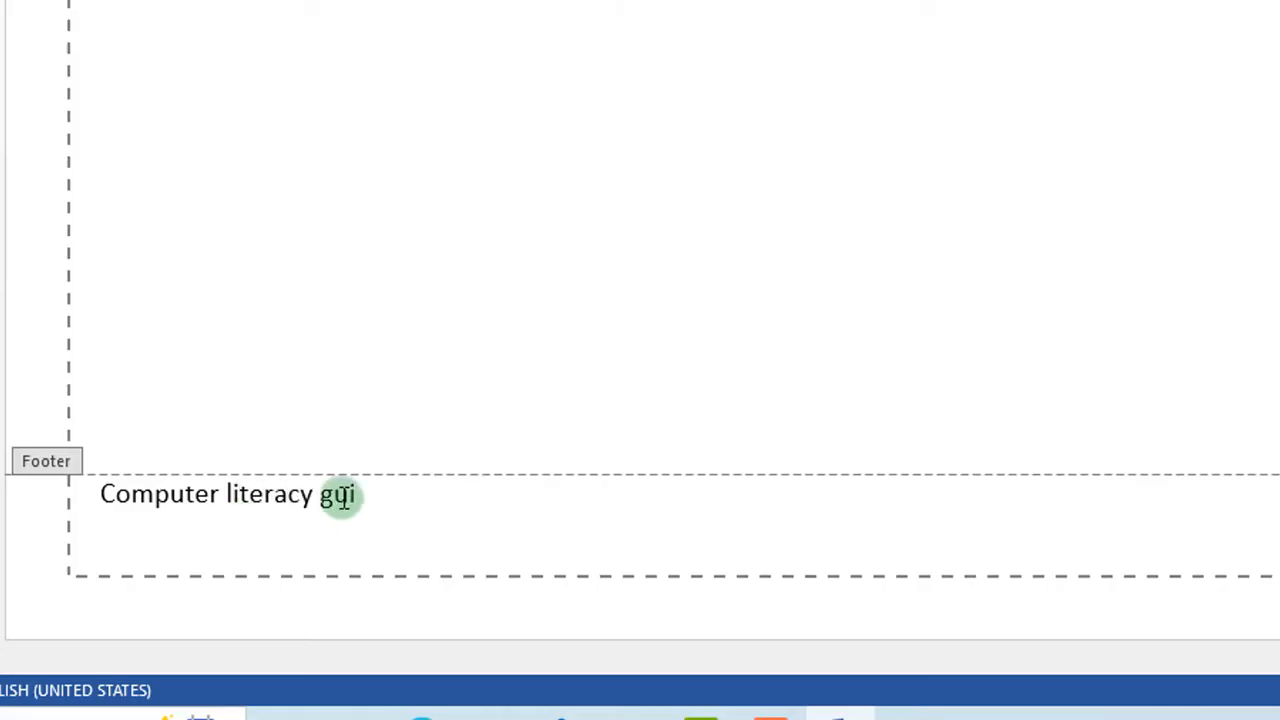
{"action": "type", "text": "d"}
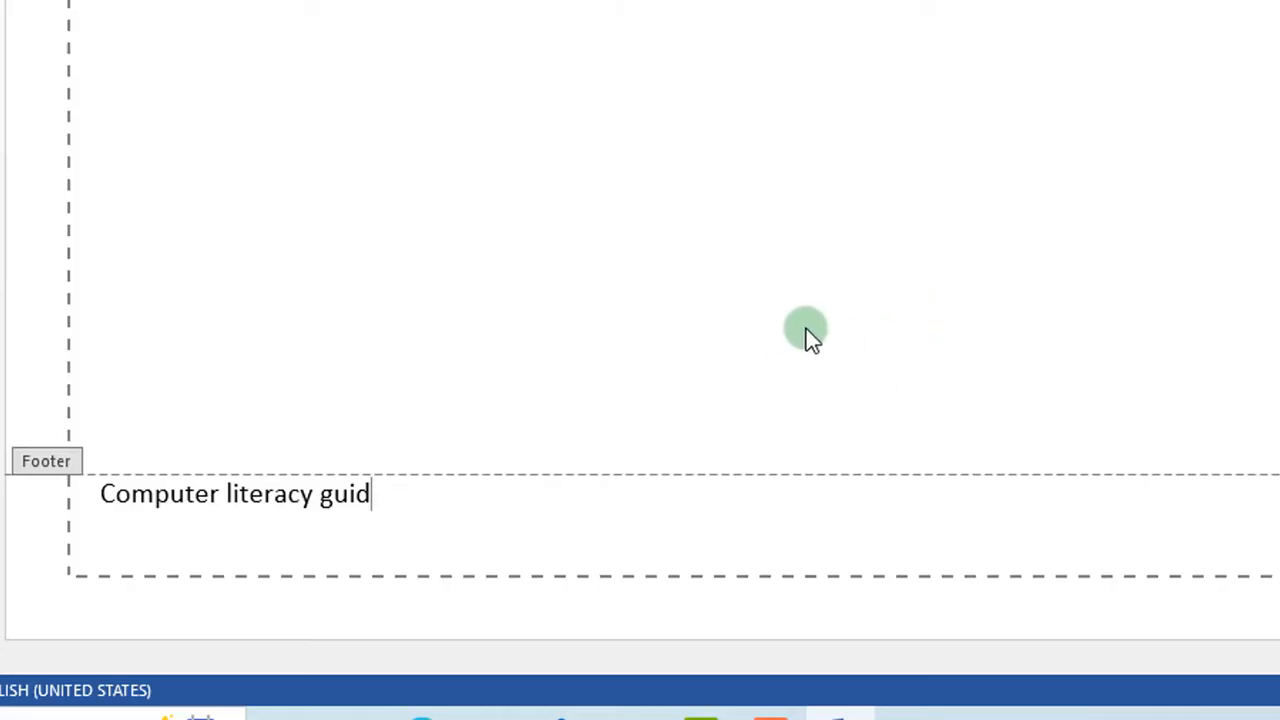
{"action": "scroll", "coordinate": [806, 328], "scroll_direction": "up", "scroll_amount": 3}
{"action": "scroll", "coordinate": [806, 328], "scroll_direction": "down", "scroll_amount": 3}
Step: Close footer editing to return to the document body
{"action": "double_click", "coordinate": [284, 225]}
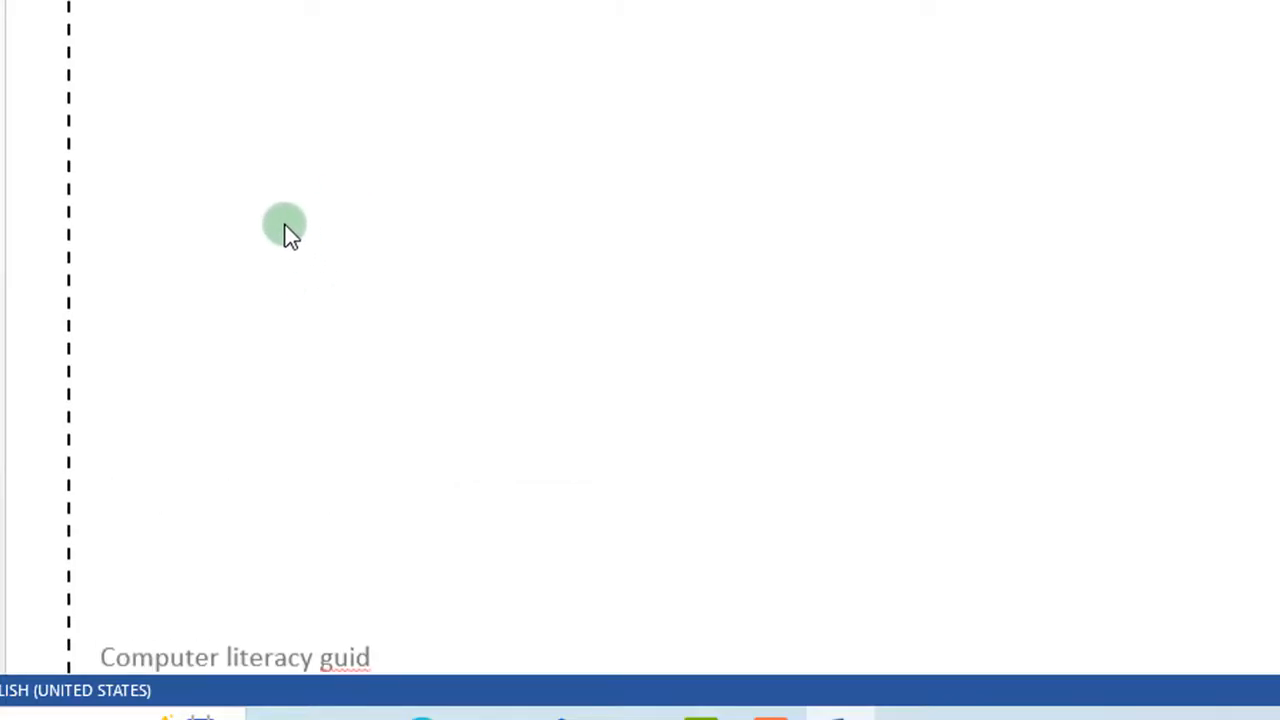
{"action": "scroll", "coordinate": [284, 225], "scroll_direction": "down", "scroll_amount": 2}
{"action": "scroll", "coordinate": [286, 224], "scroll_direction": "up", "scroll_amount": 5}
{"action": "scroll", "coordinate": [286, 224], "scroll_direction": "down", "scroll_amount": 5}
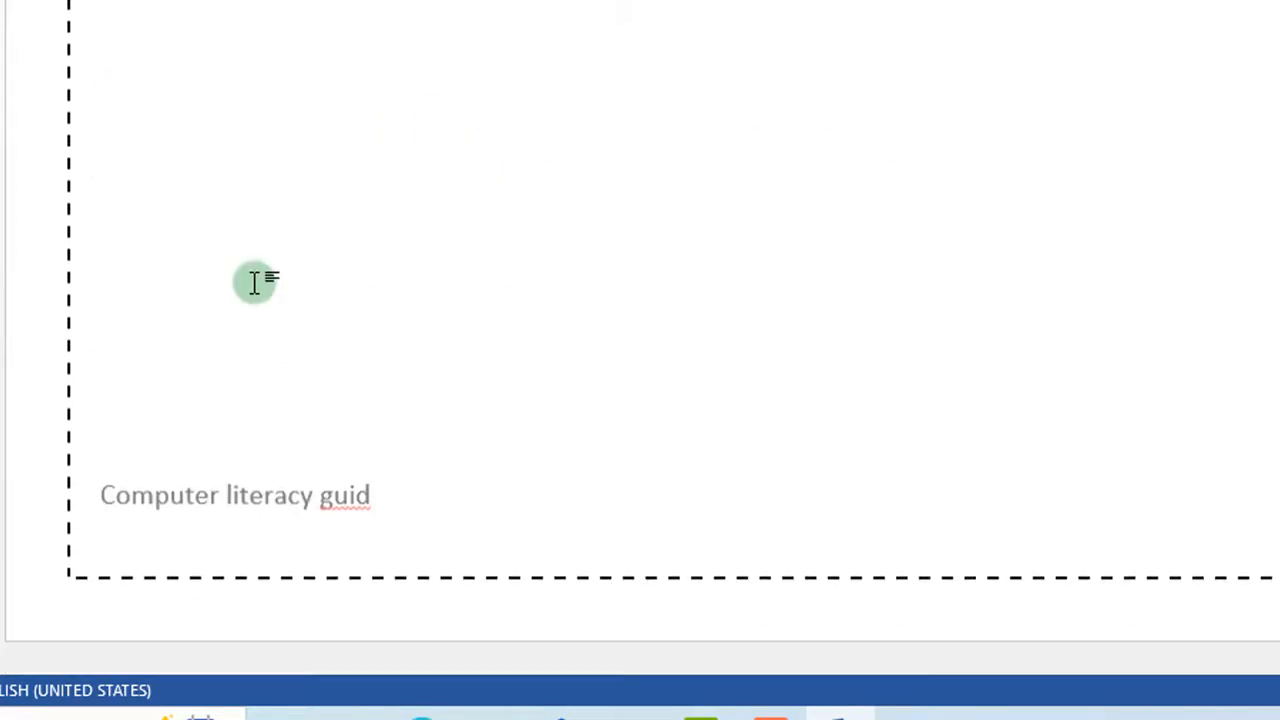
Step: Select the blank lines just above the footer text, then clear the selection
{"action": "left_click", "coordinate": [250, 497]}
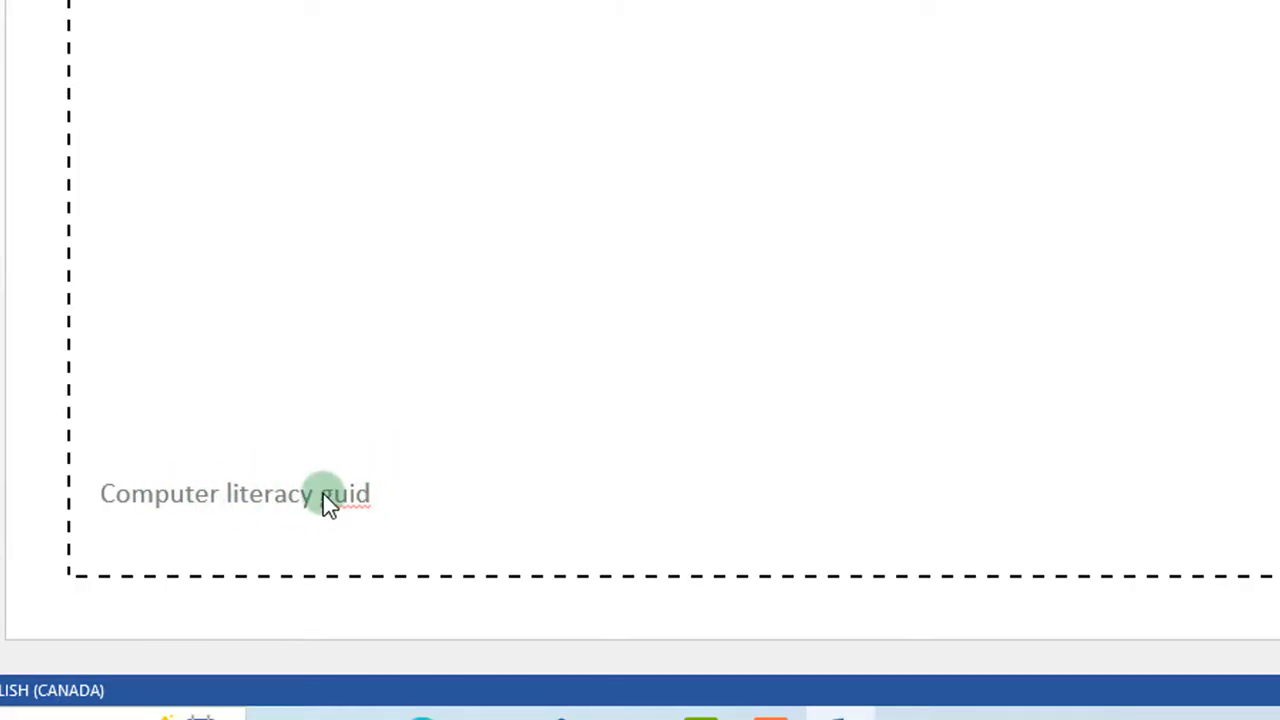
{"action": "scroll", "coordinate": [323, 493], "scroll_direction": "up", "scroll_amount": 3}
{"action": "scroll", "coordinate": [323, 493], "scroll_direction": "down", "scroll_amount": 3}
{"action": "scroll", "coordinate": [341, 511], "scroll_direction": "up", "scroll_amount": 2}
{"action": "double_click", "coordinate": [341, 511]}
{"action": "scroll", "coordinate": [471, 550], "scroll_direction": "down", "scroll_amount": 2}
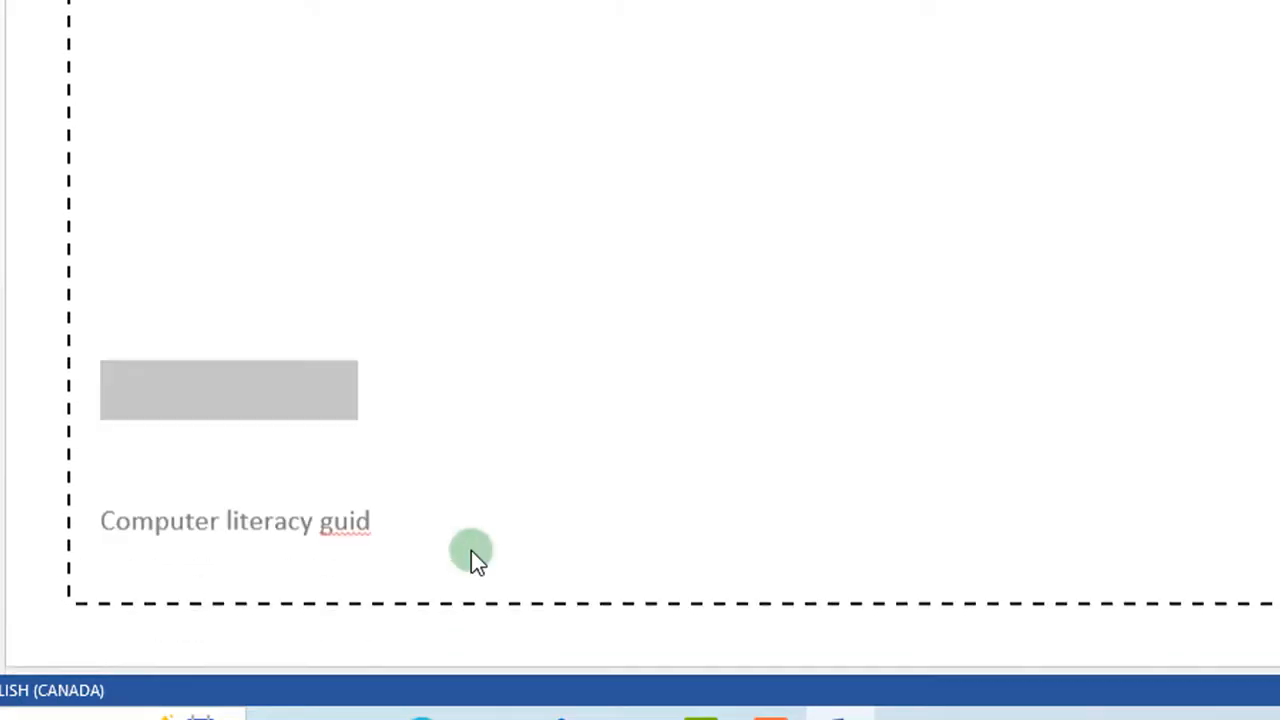
{"action": "scroll", "coordinate": [494, 590], "scroll_direction": "up", "scroll_amount": 2}
{"action": "double_click", "coordinate": [494, 589]}
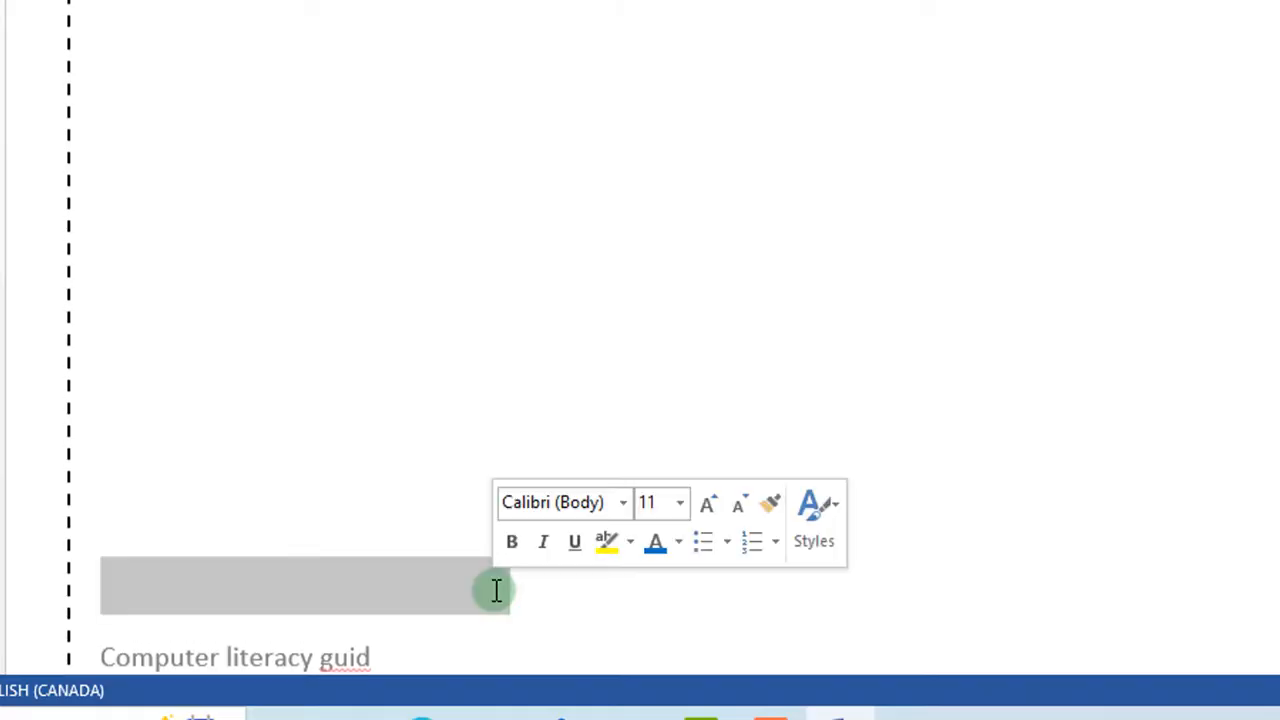
{"action": "scroll", "coordinate": [494, 590], "scroll_direction": "down", "scroll_amount": 2}
{"action": "left_click", "coordinate": [541, 632]}
Step: Select and deselect a blank line above the footer again, then switch to the Insert tab
{"action": "scroll", "coordinate": [541, 632], "scroll_direction": "up", "scroll_amount": 3}
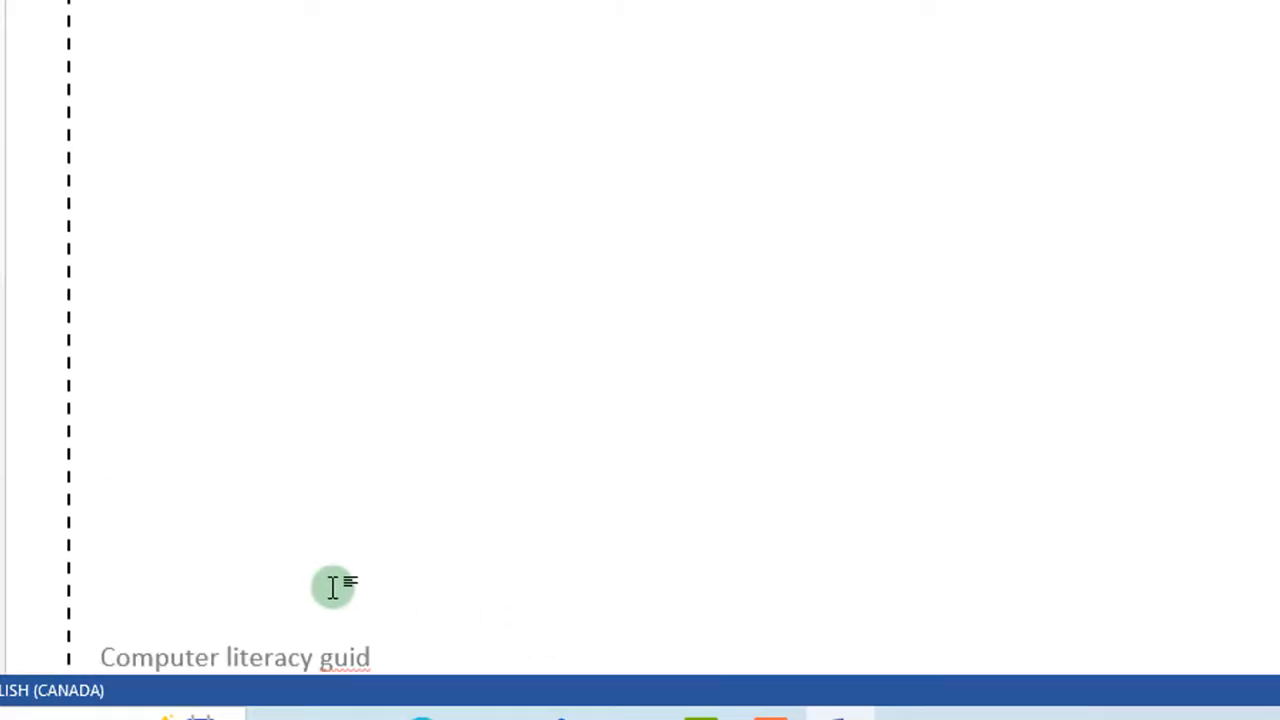
{"action": "scroll", "coordinate": [331, 588], "scroll_direction": "down", "scroll_amount": 3}
{"action": "scroll", "coordinate": [314, 523], "scroll_direction": "up", "scroll_amount": 3}
{"action": "double_click", "coordinate": [316, 518]}
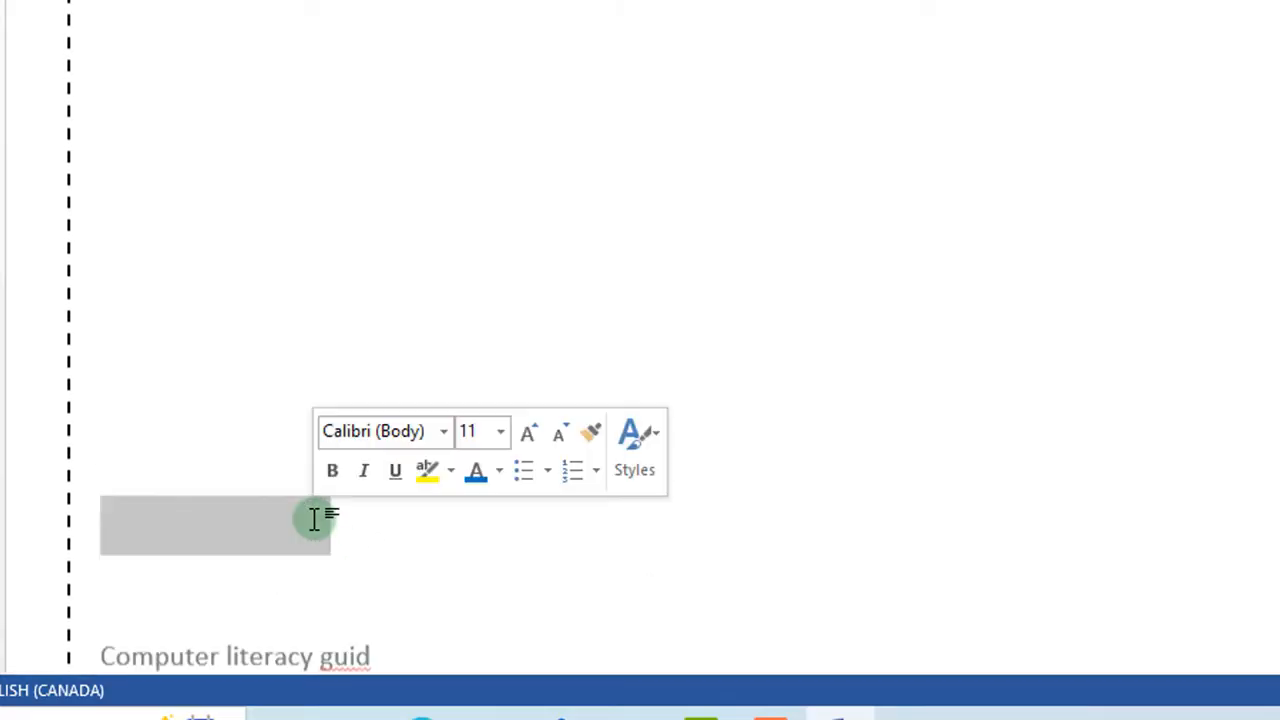
{"action": "left_click", "coordinate": [336, 550]}
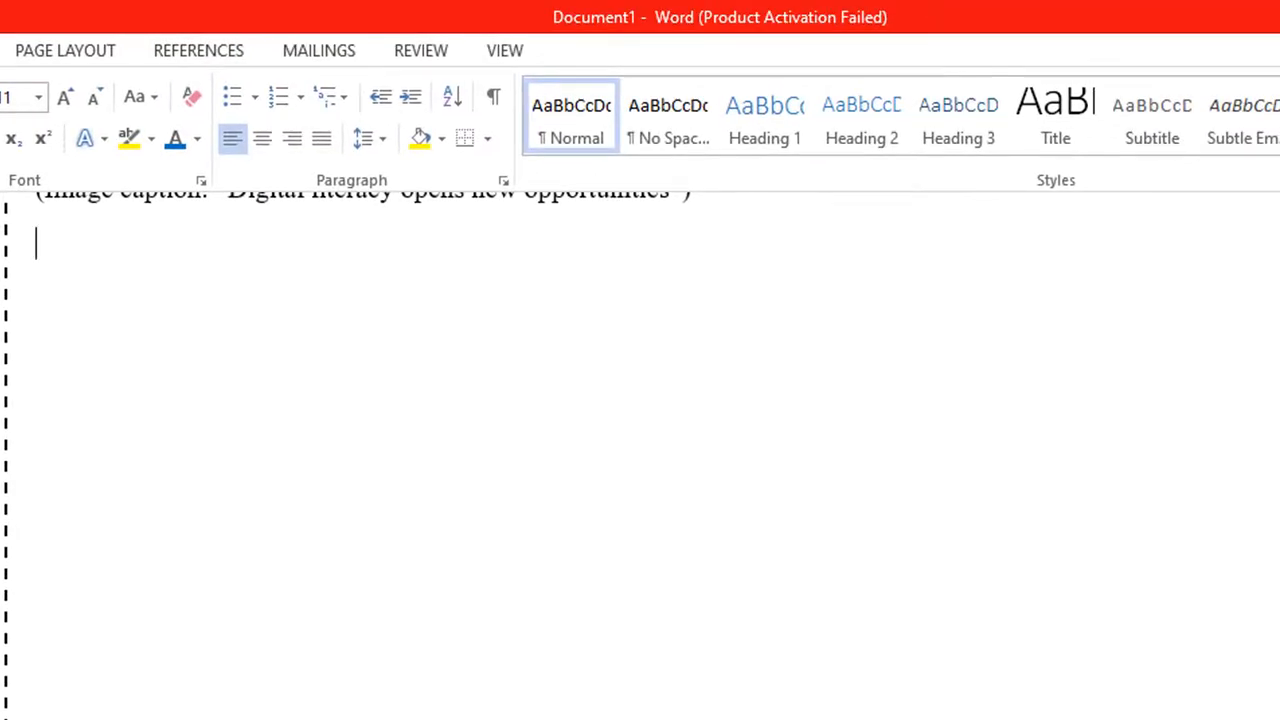
{"action": "key", "text": "alt+n"}
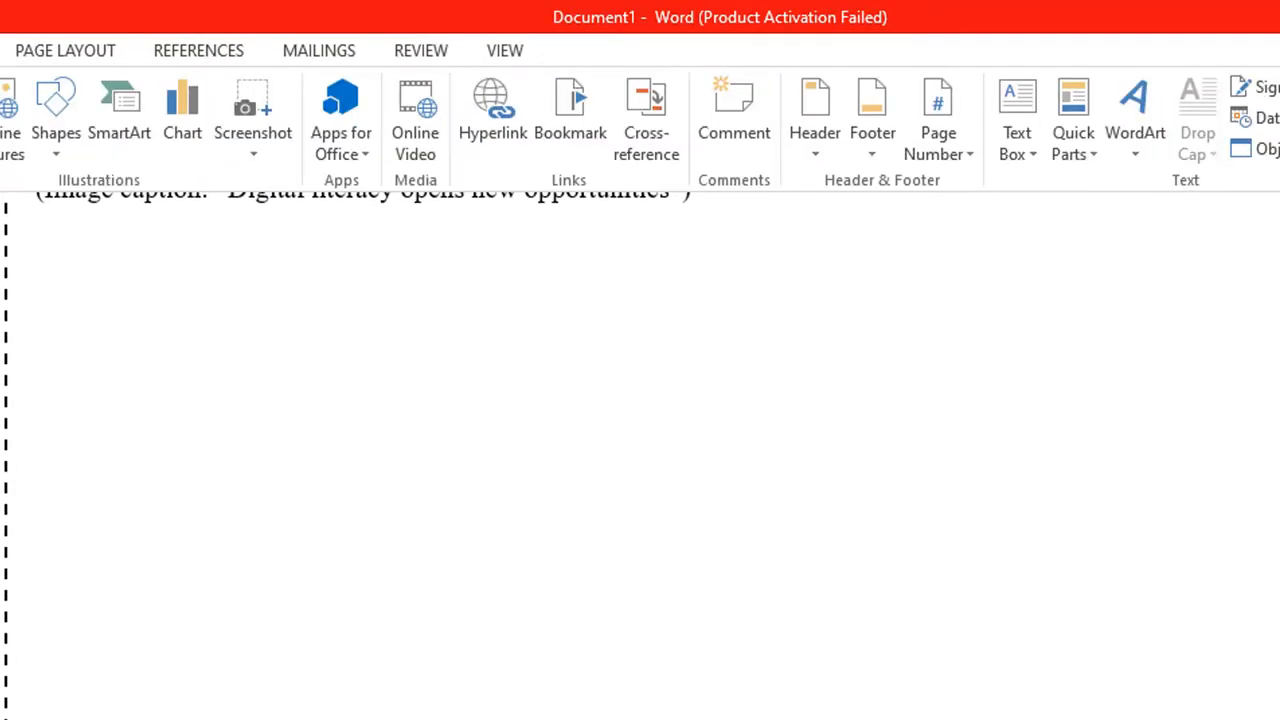
Step: Reinsert the Blank footer with the text 'Computer literacy study guide'
{"action": "left_click", "coordinate": [864, 114]}
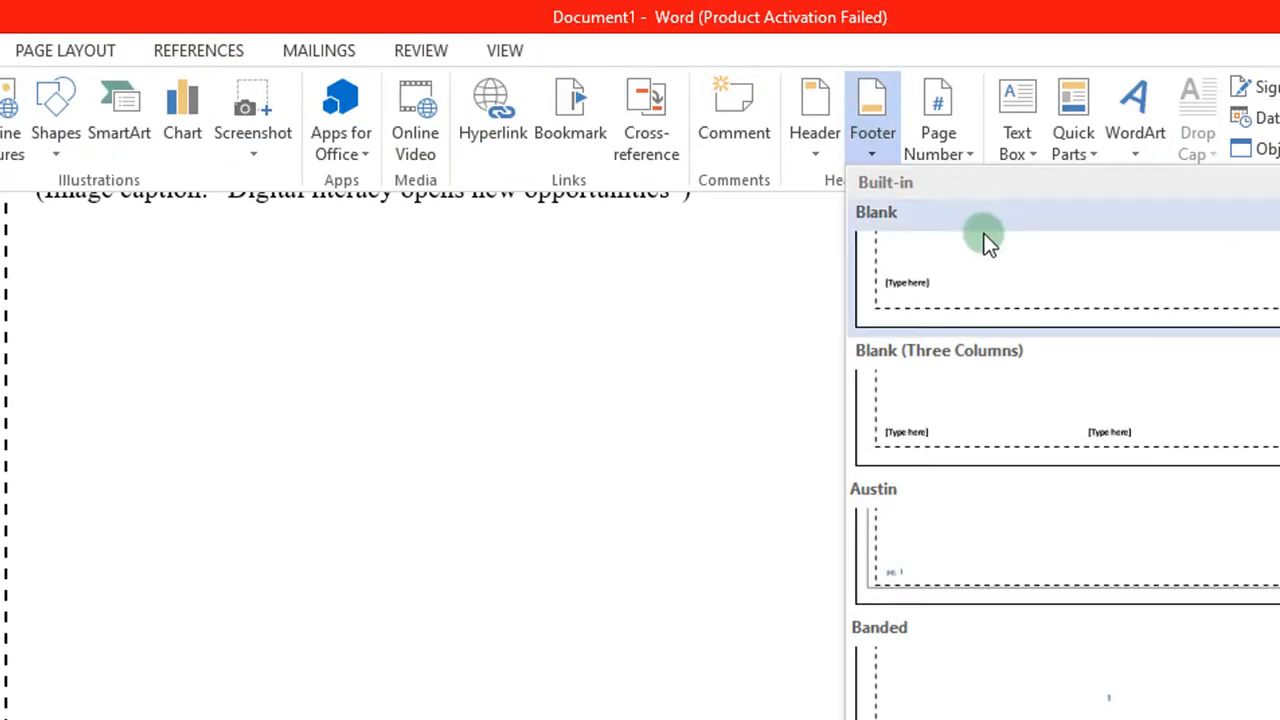
{"action": "left_click", "coordinate": [990, 250]}
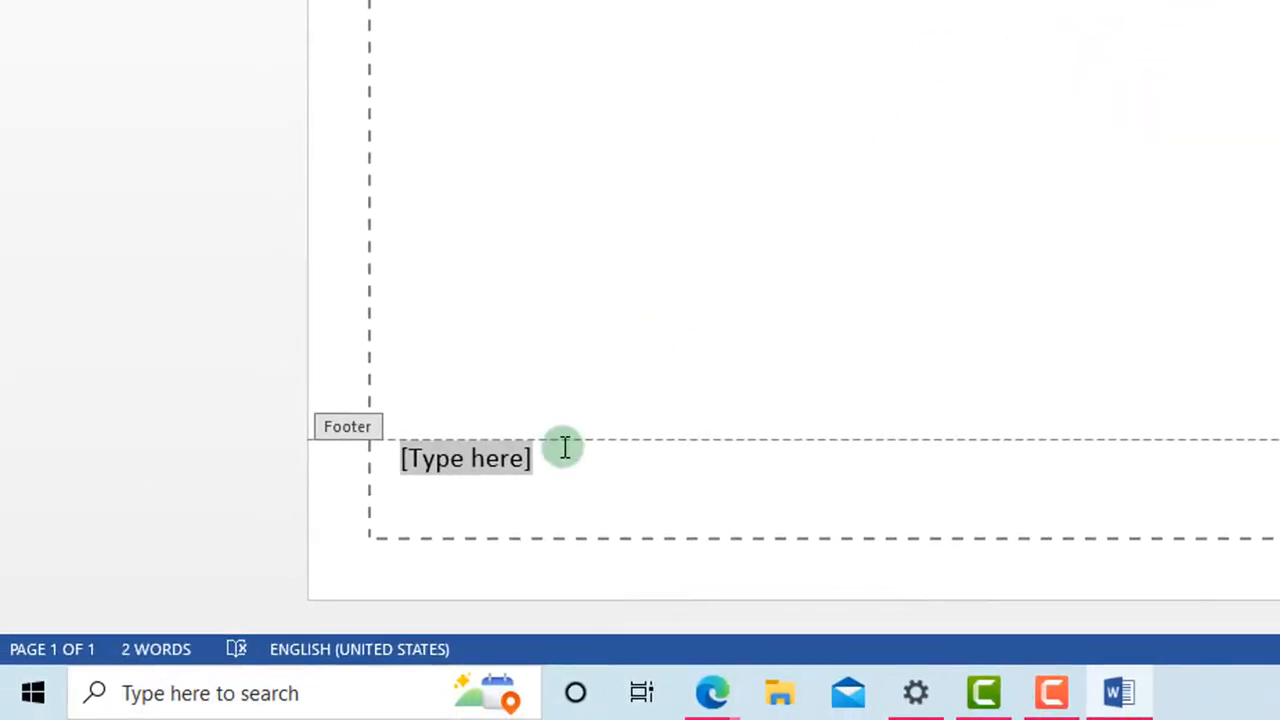
{"action": "scroll", "coordinate": [760, 80], "scroll_direction": "up", "scroll_amount": 5}
{"action": "scroll", "coordinate": [762, 80], "scroll_direction": "down", "scroll_amount": 5}
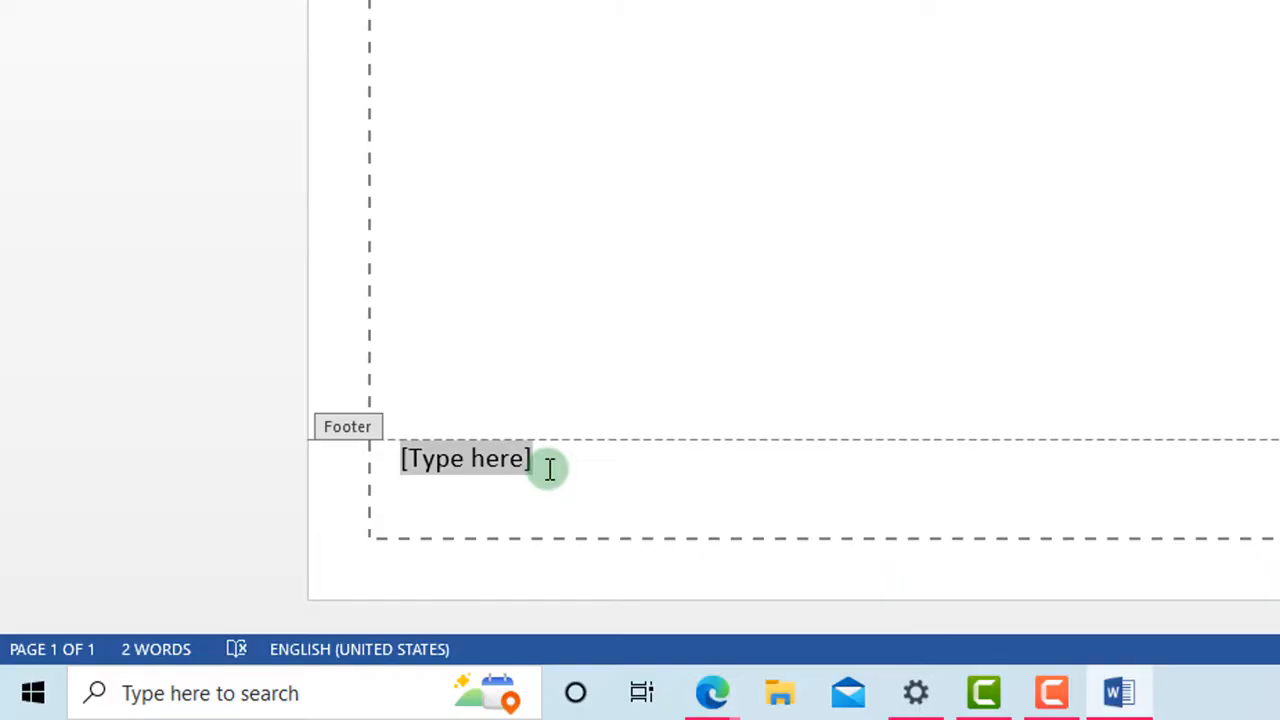
{"action": "type", "text": "Compu"}
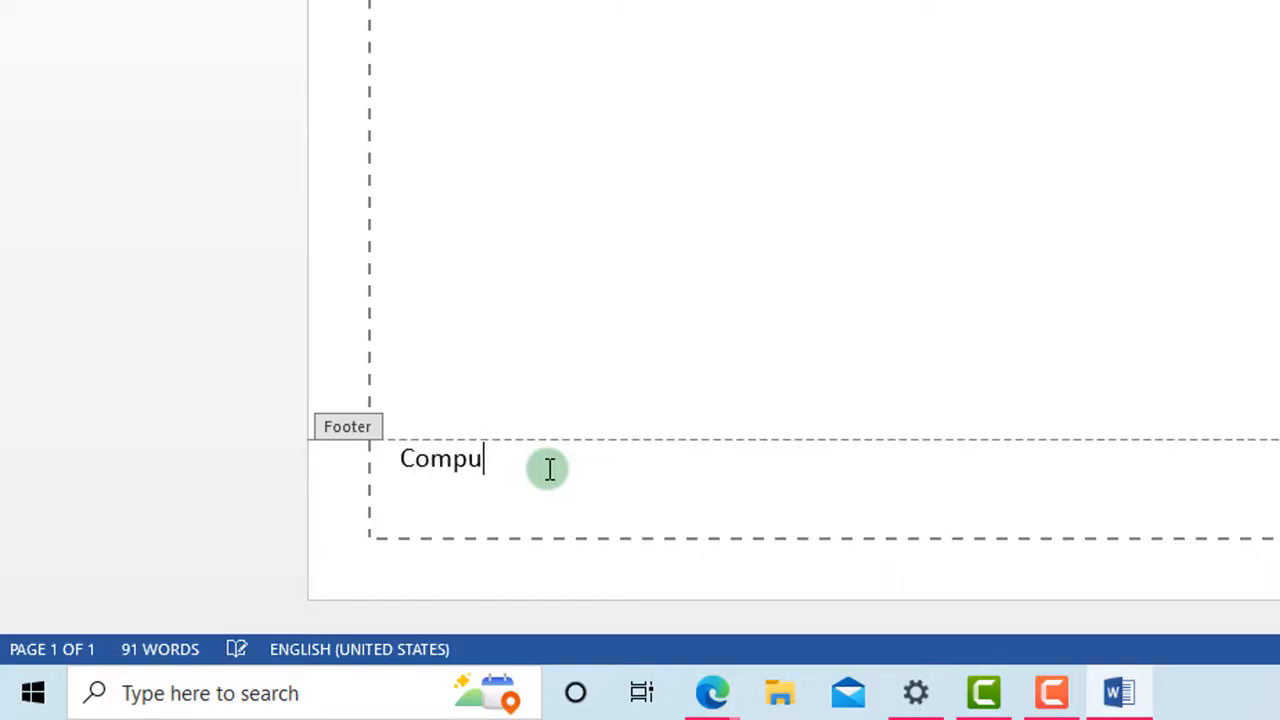
{"action": "type", "text": "ter literacy "}
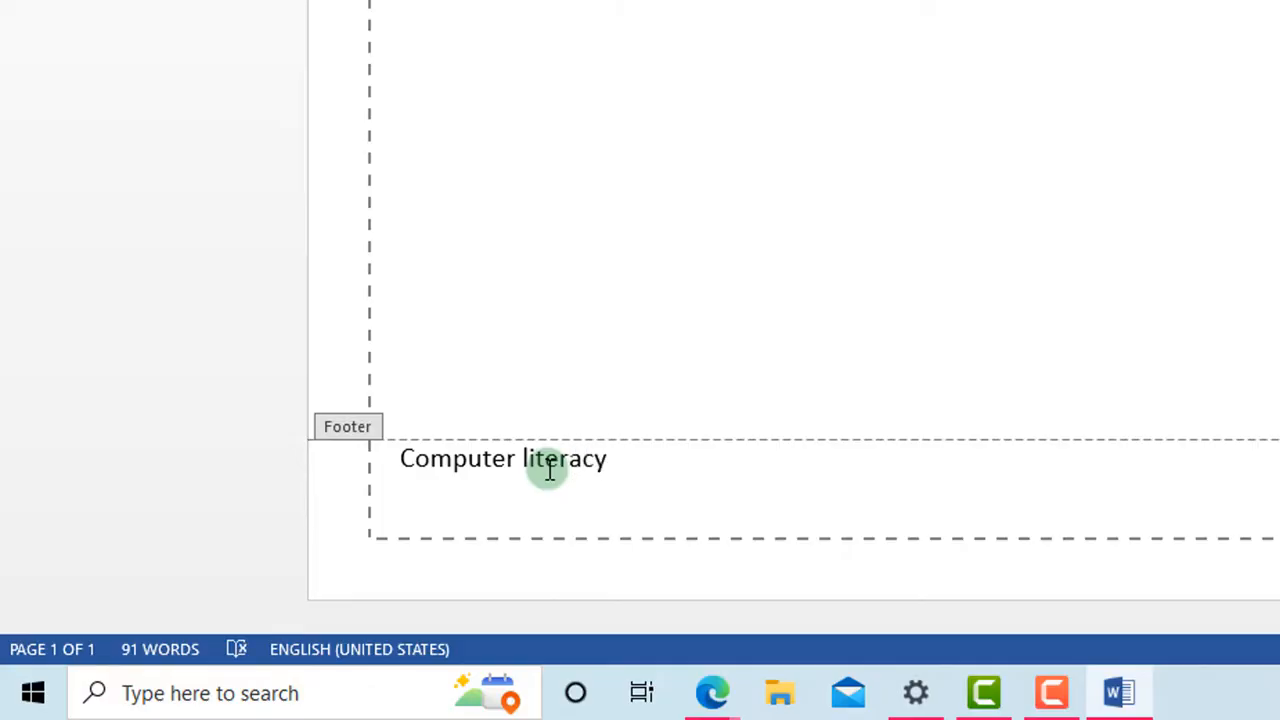
{"action": "type", "text": "study guid"}
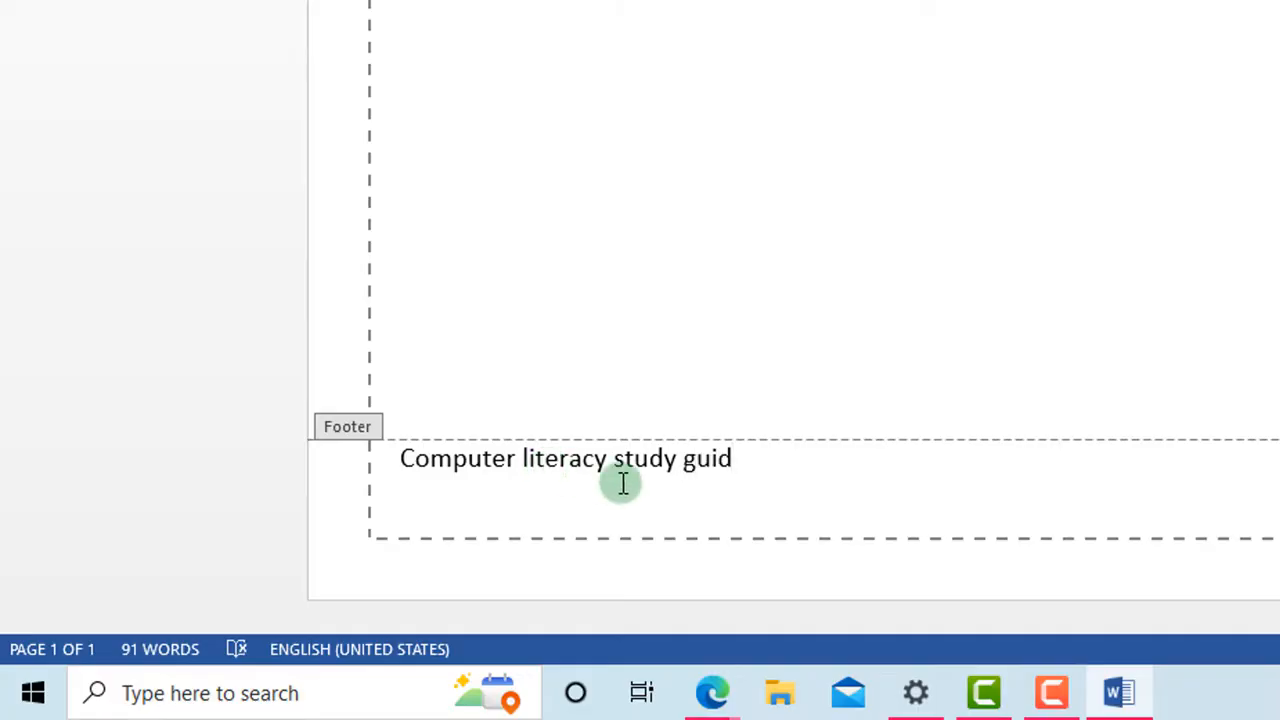
{"action": "type", "text": "e"}
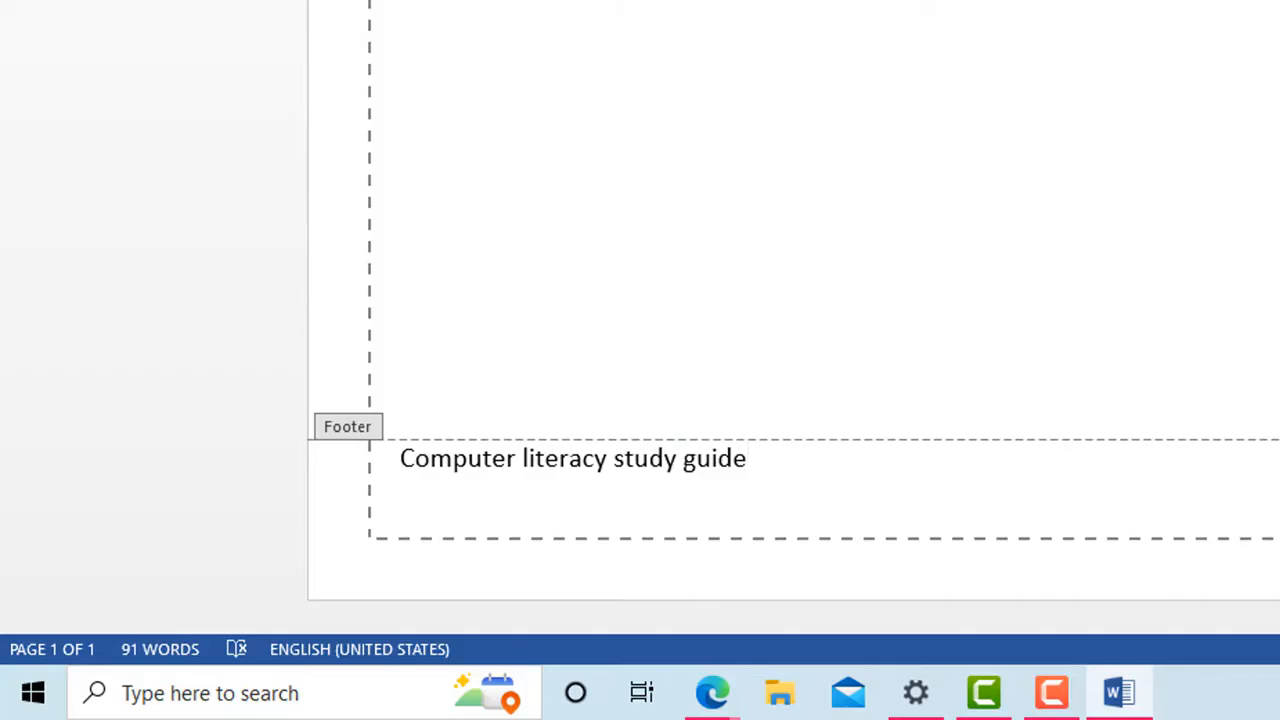
{"action": "key", "text": "Escape"}
{"action": "scroll", "coordinate": [440, 43], "scroll_direction": "up", "scroll_amount": 8}
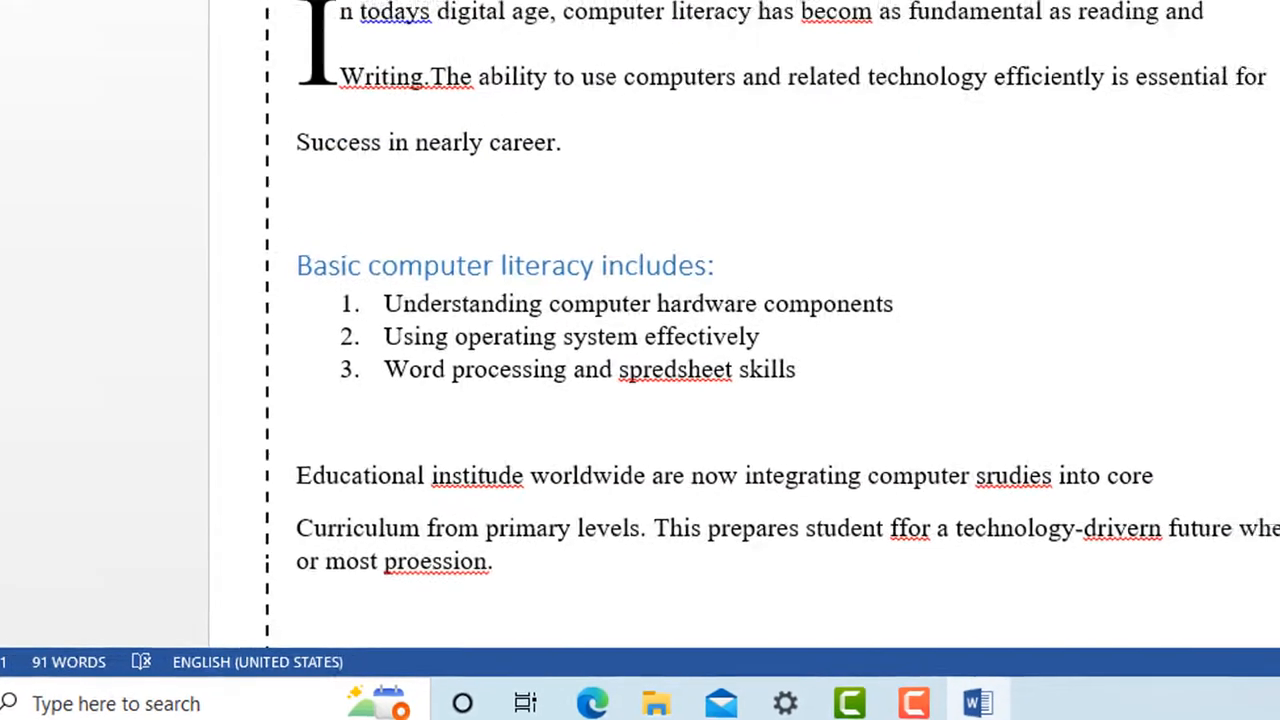
Step: Switch to the assignment sheet to read Question 4 on image insertion
{"action": "left_click", "coordinate": [432, 46]}
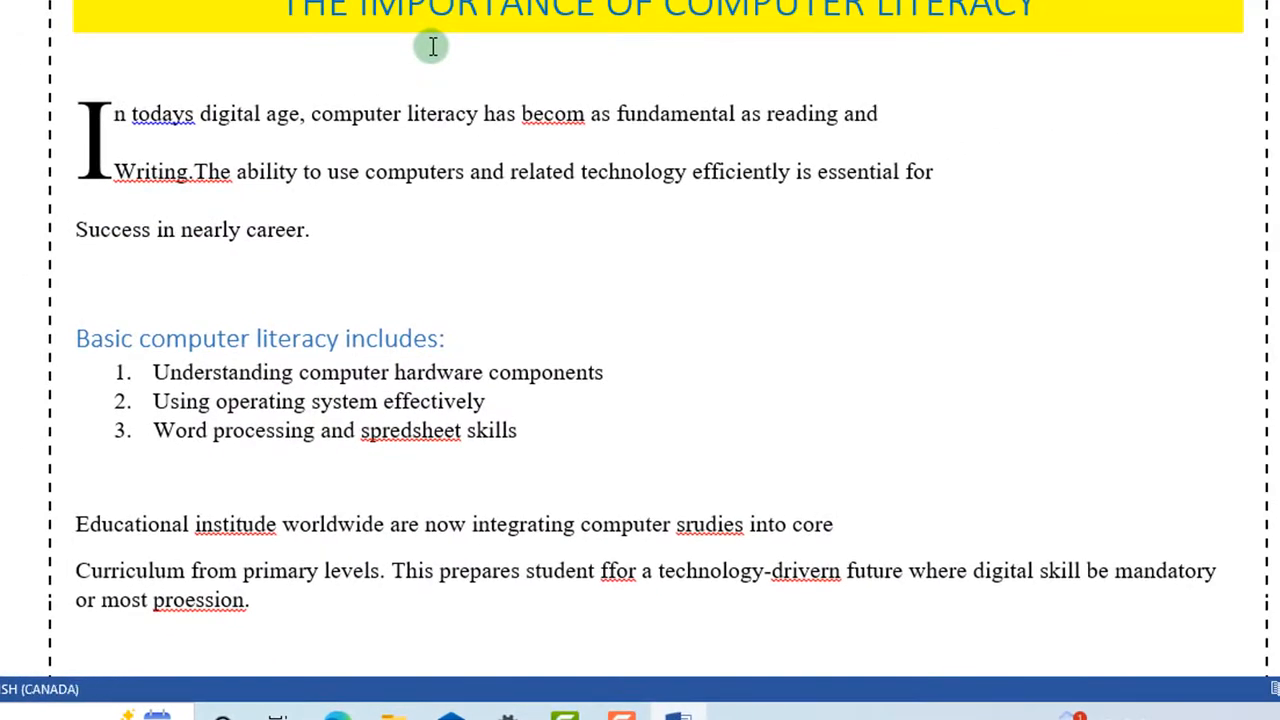
{"action": "scroll", "coordinate": [559, 252], "scroll_direction": "down", "scroll_amount": 3}
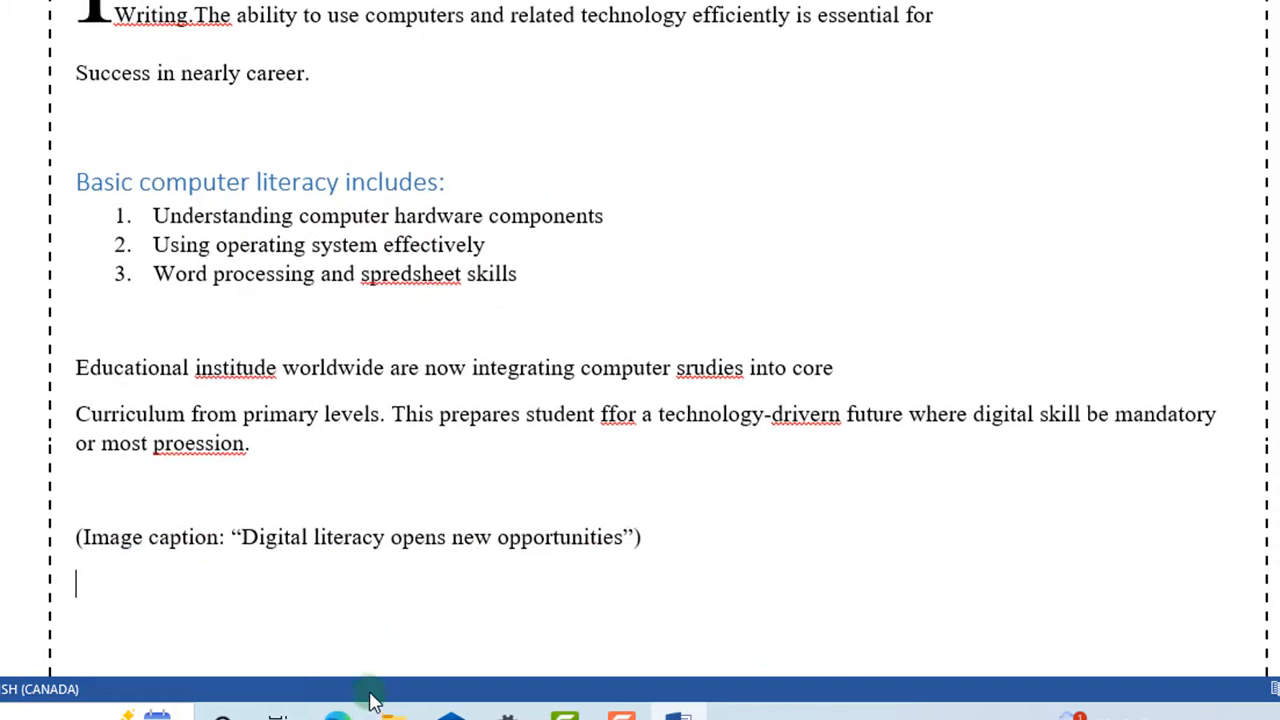
{"action": "mouse_move", "coordinate": [338, 712]}
{"action": "left_click", "coordinate": [230, 645]}
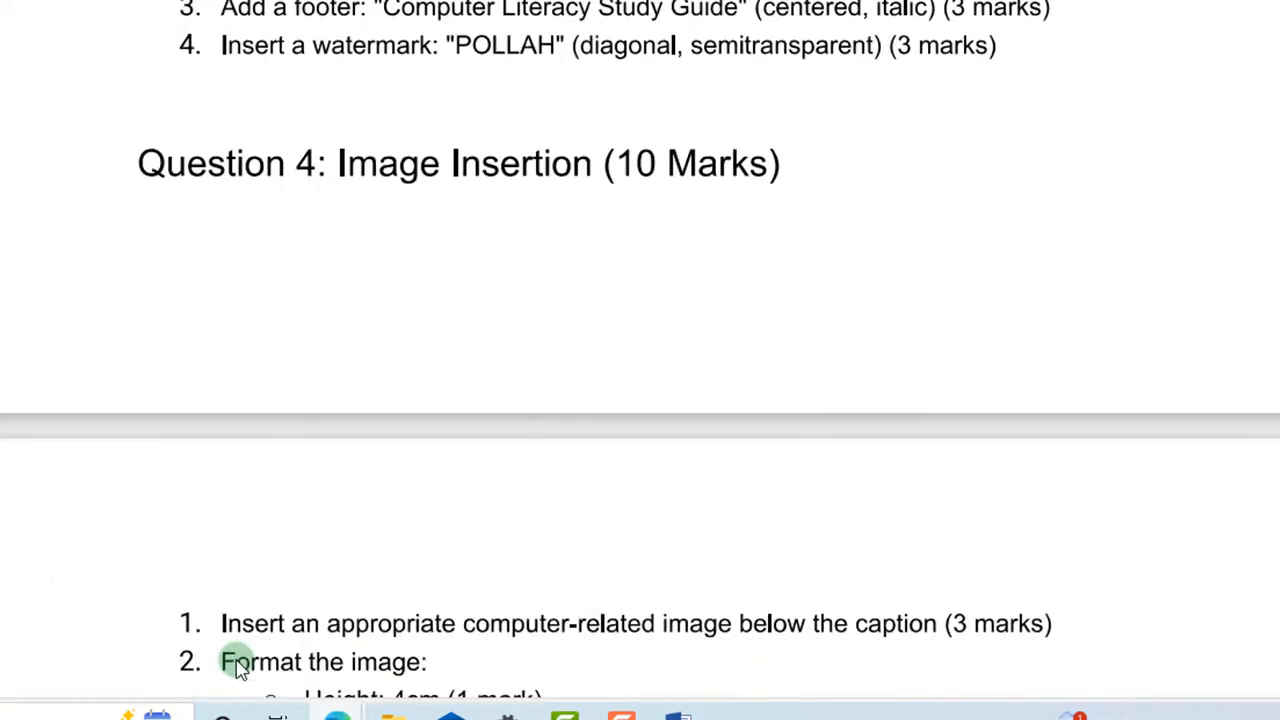
{"action": "scroll", "coordinate": [518, 338], "scroll_direction": "up", "scroll_amount": 1}
{"action": "scroll", "coordinate": [518, 339], "scroll_direction": "up", "scroll_amount": 1}
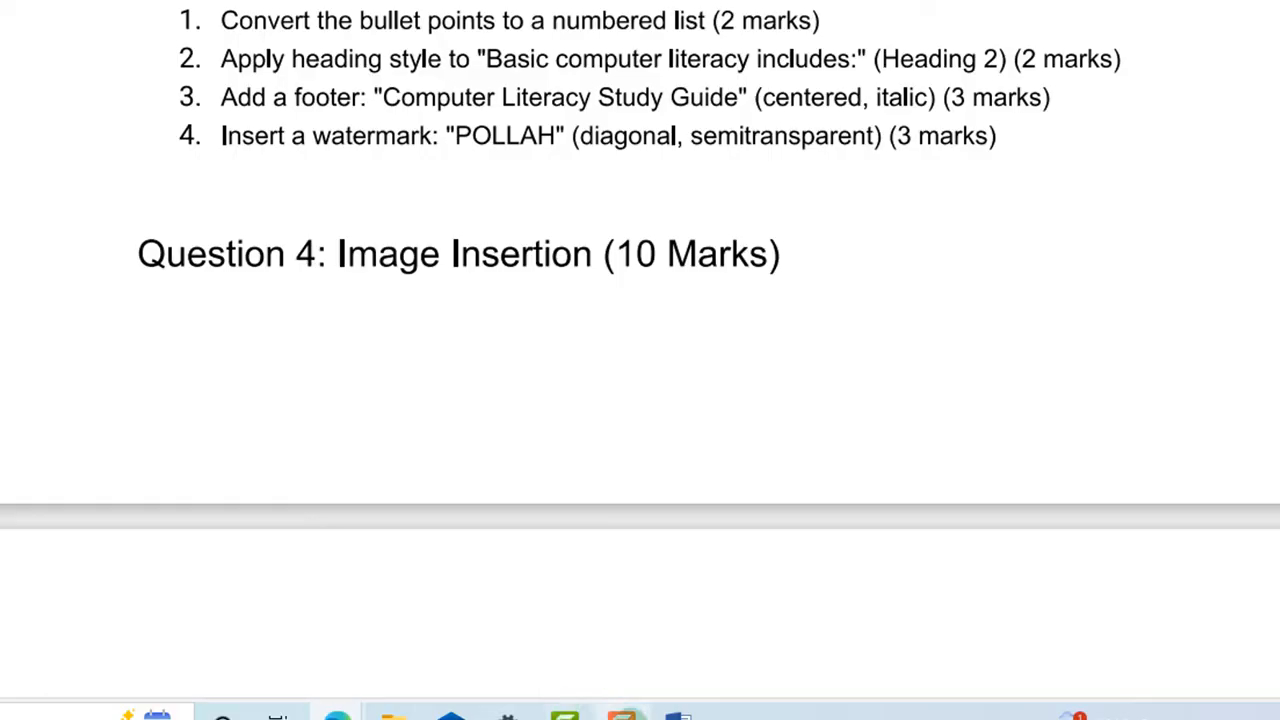
Step: Return to the top of the computer literacy essay and show the Design tab's page background options
{"action": "left_click", "coordinate": [677, 715]}
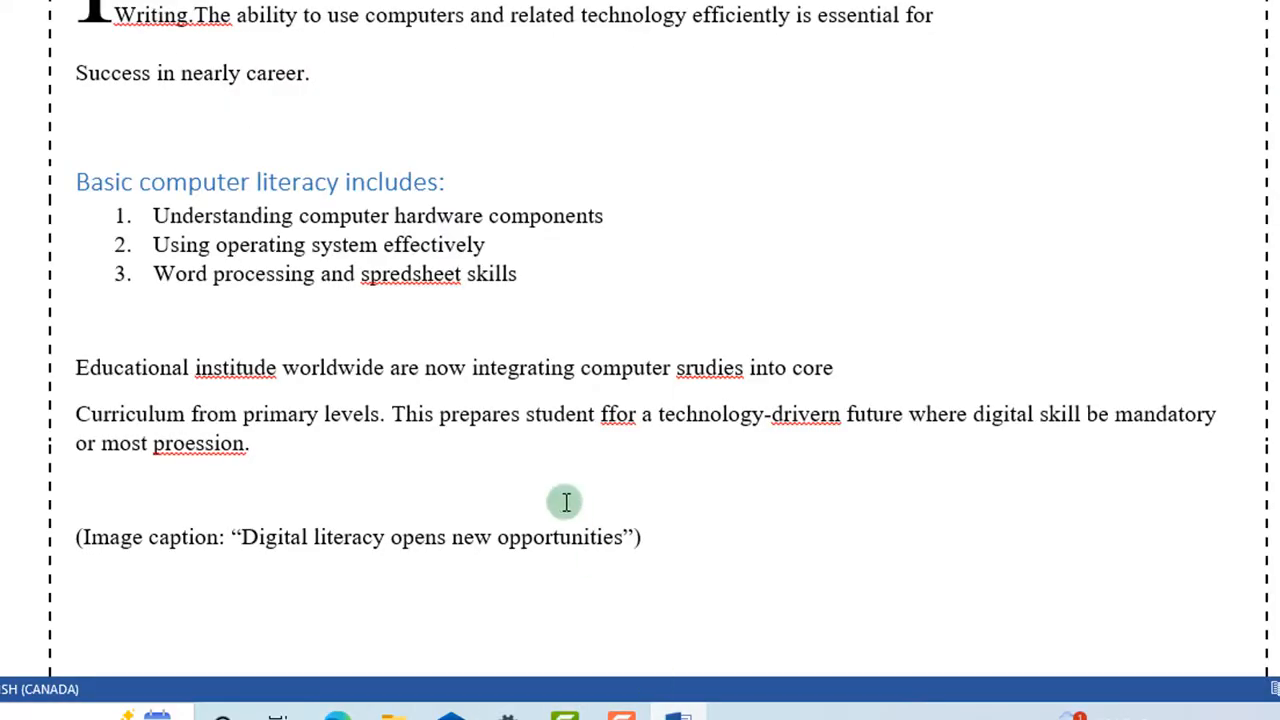
{"action": "scroll", "coordinate": [564, 501], "scroll_direction": "down", "scroll_amount": 5}
{"action": "scroll", "coordinate": [564, 501], "scroll_direction": "up", "scroll_amount": 6}
{"action": "scroll", "coordinate": [569, 563], "scroll_direction": "down", "scroll_amount": 3}
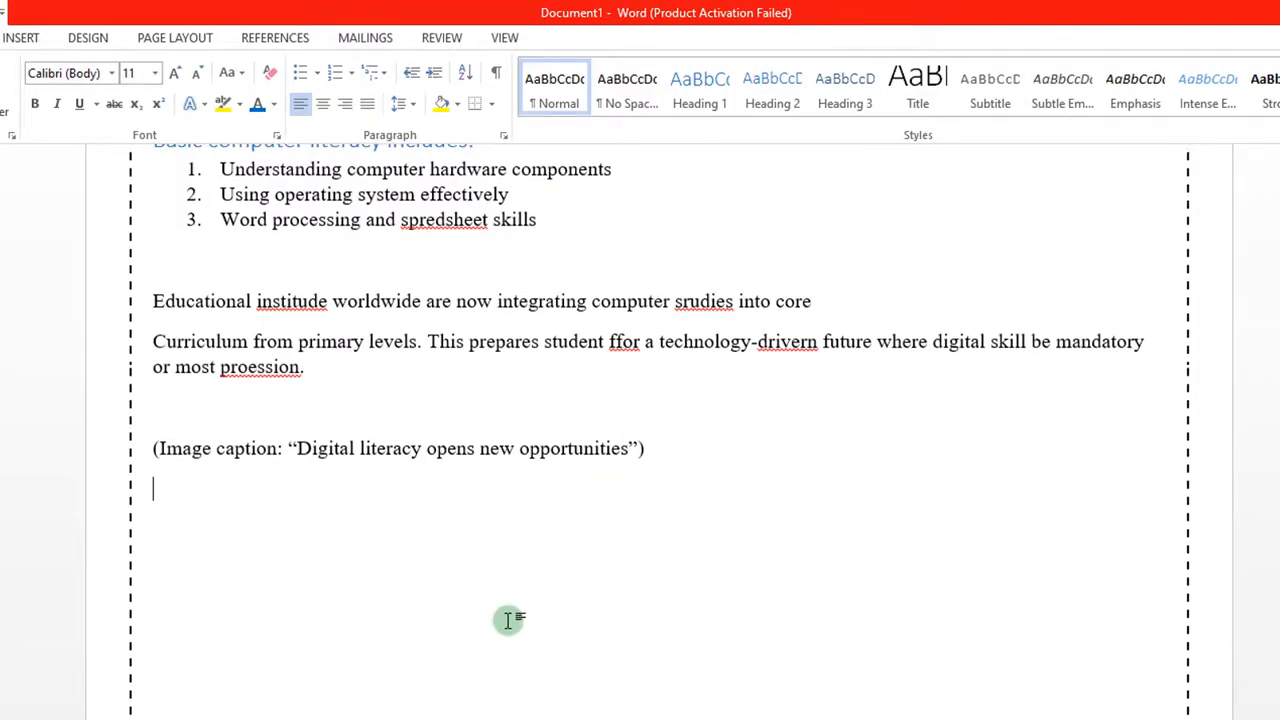
{"action": "scroll", "coordinate": [680, 540], "scroll_direction": "up", "scroll_amount": 4}
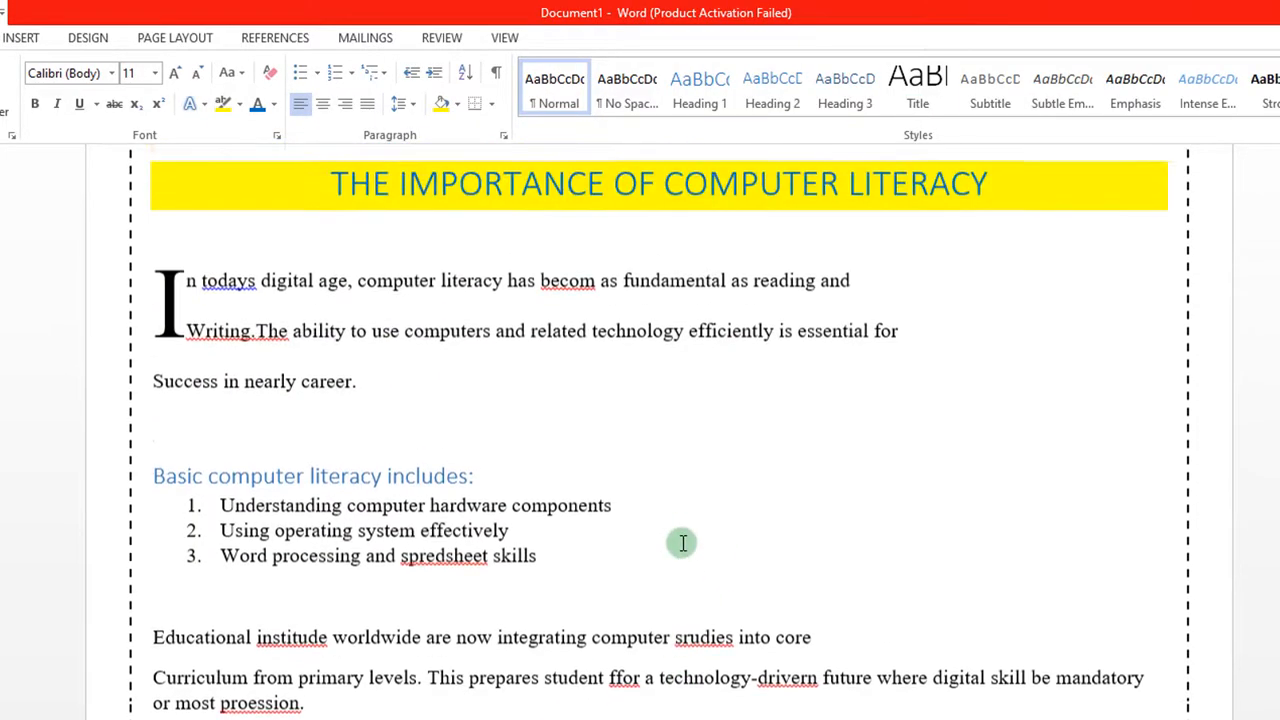
{"action": "scroll", "coordinate": [758, 469], "scroll_direction": "up", "scroll_amount": 1}
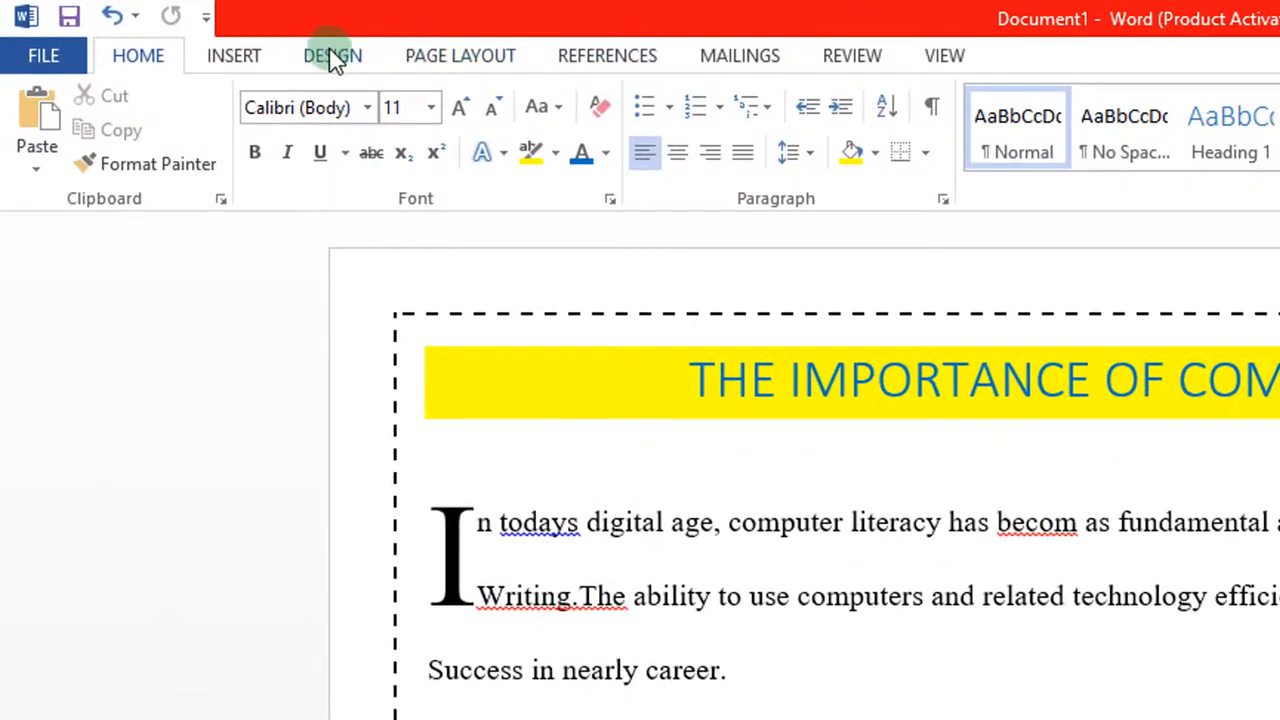
{"action": "left_click", "coordinate": [236, 58]}
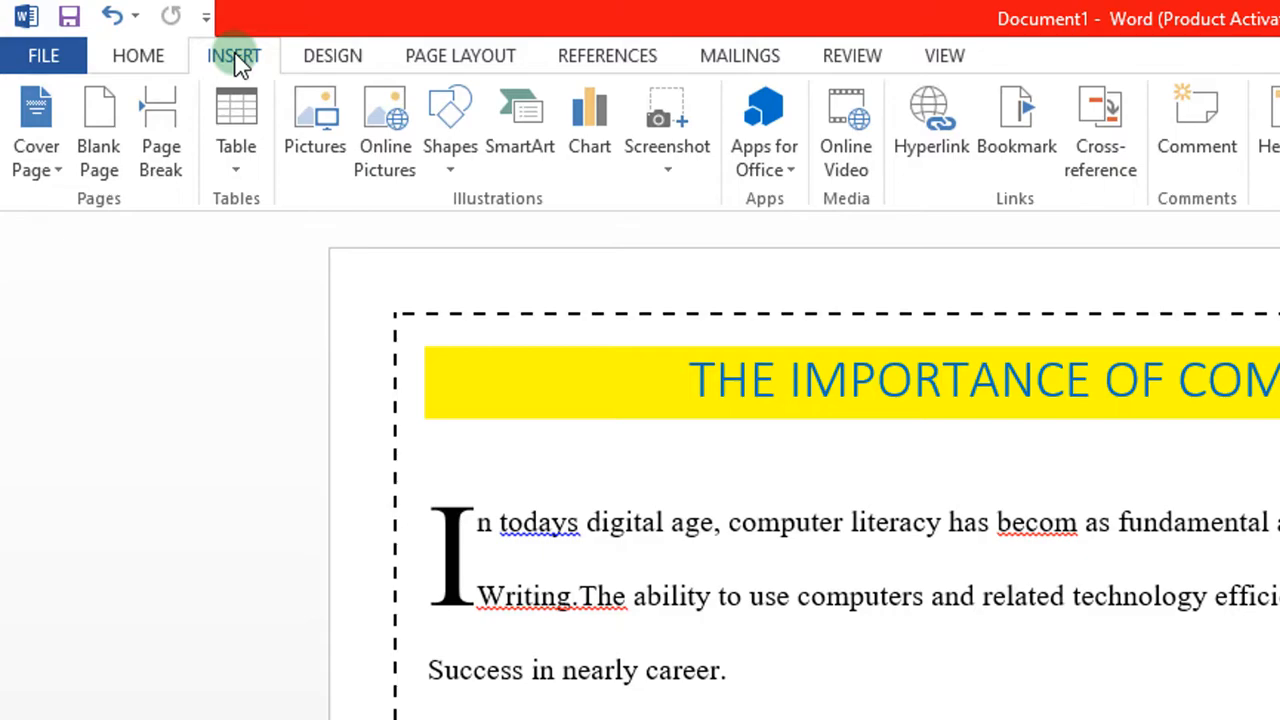
{"action": "left_click", "coordinate": [345, 63]}
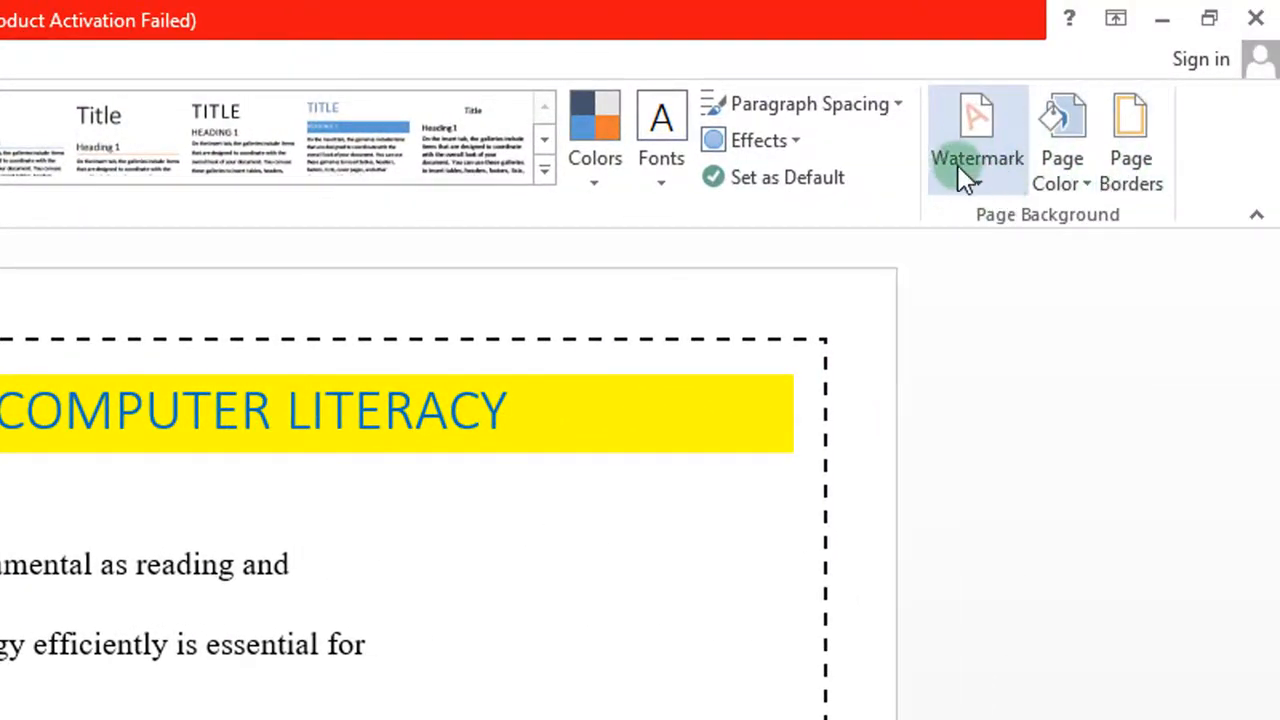
Step: Add a custom text watermark 'POLLAH' in gold, diagonal and semitransparent
{"action": "left_click", "coordinate": [972, 176]}
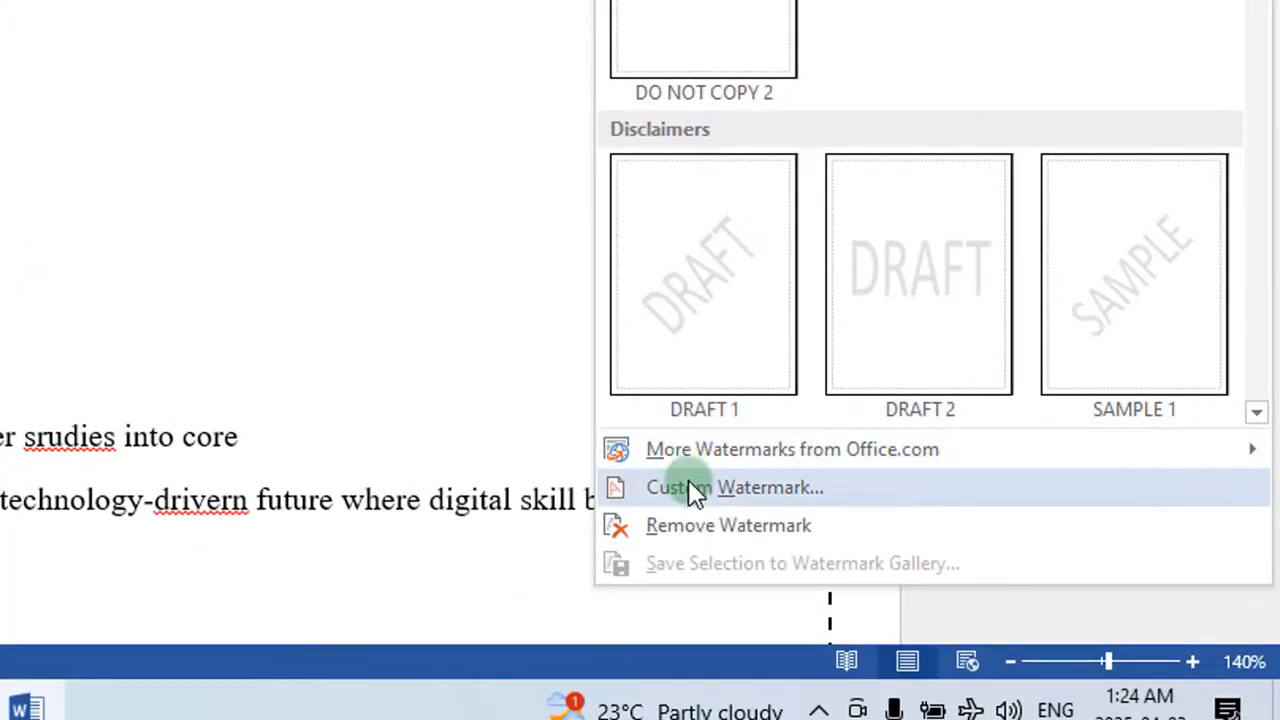
{"action": "left_click", "coordinate": [750, 490]}
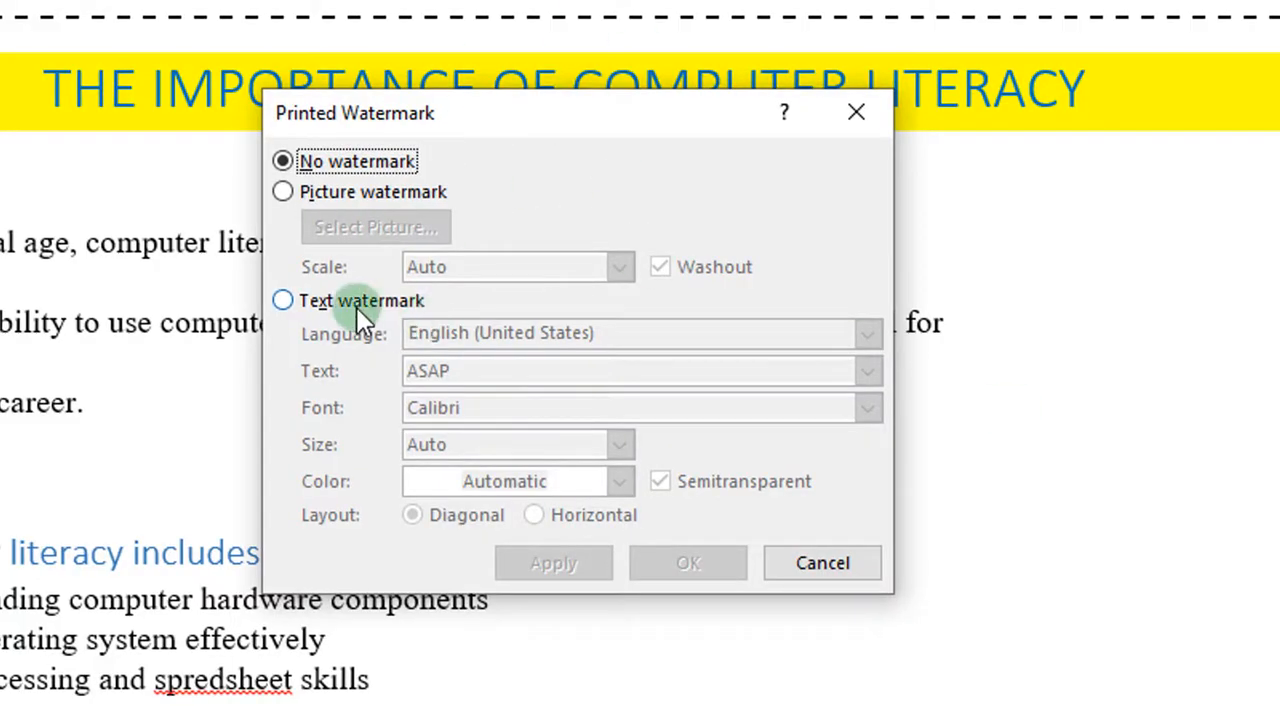
{"action": "left_click", "coordinate": [284, 301]}
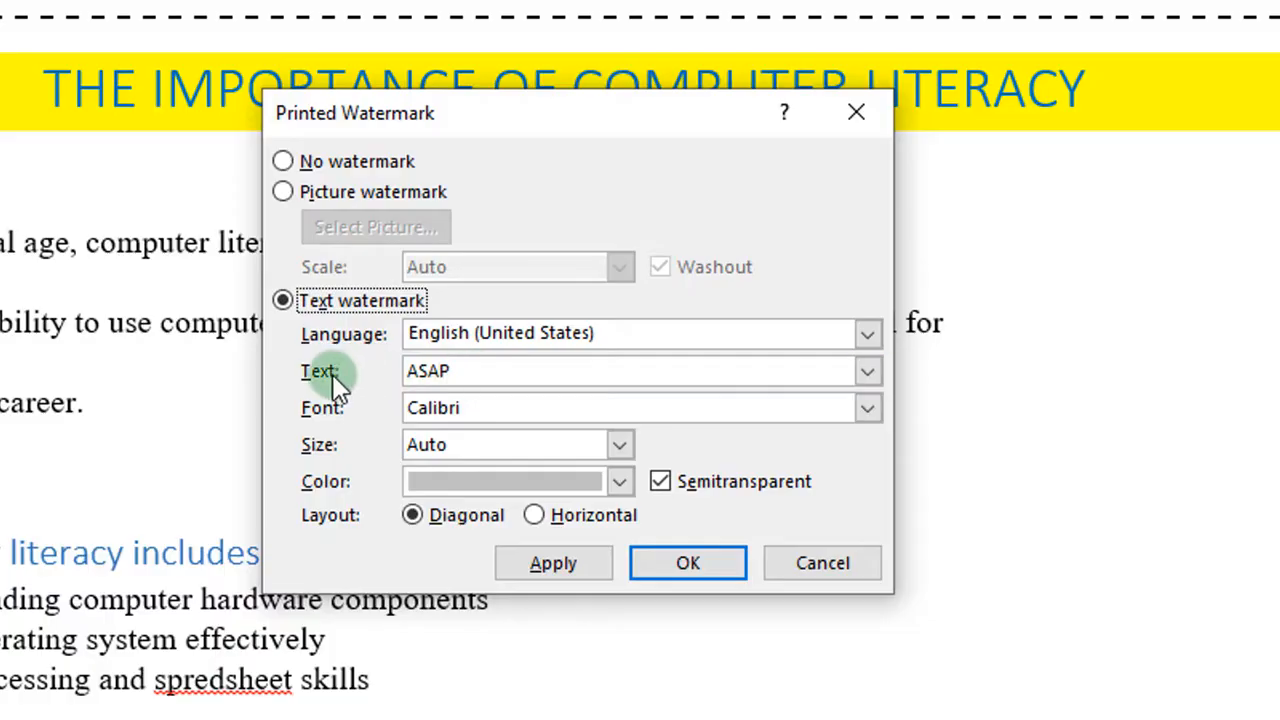
{"action": "left_click_drag", "start_coordinate": [508, 377], "coordinate": [404, 371]}
{"action": "key", "text": "BackSpace"}
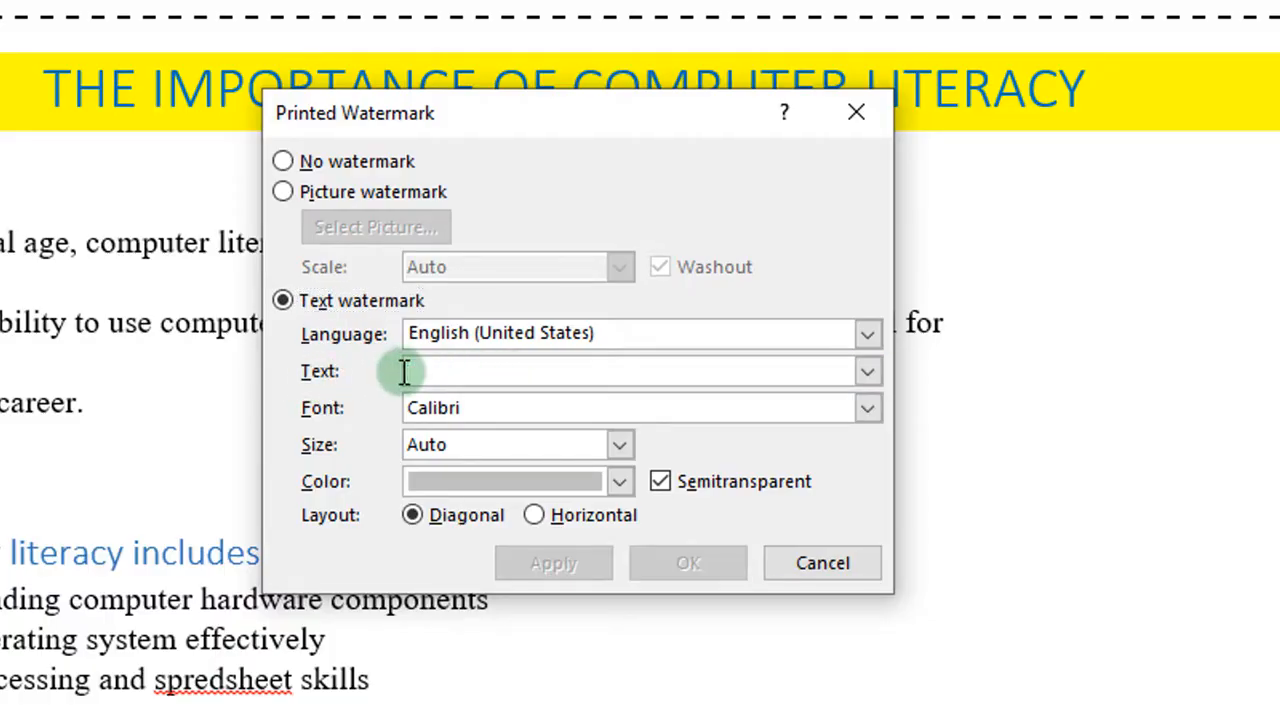
{"action": "type", "text": "POLLAH"}
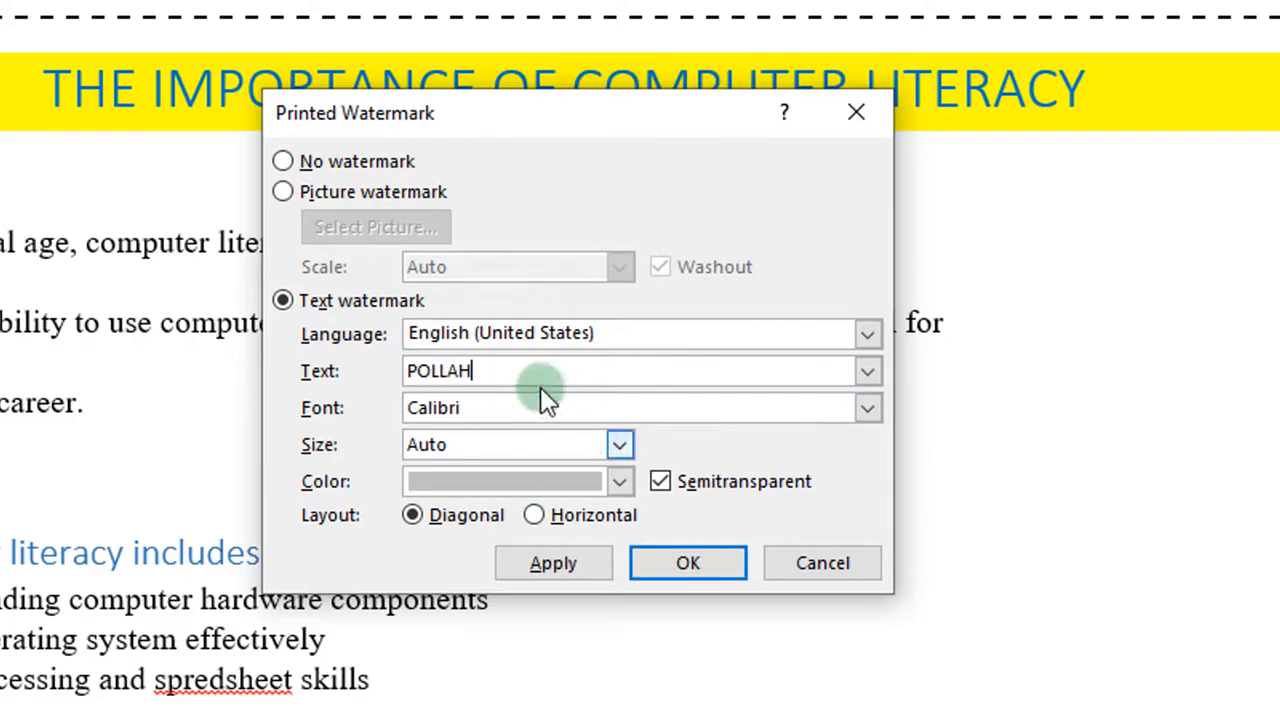
{"action": "left_click", "coordinate": [621, 482]}
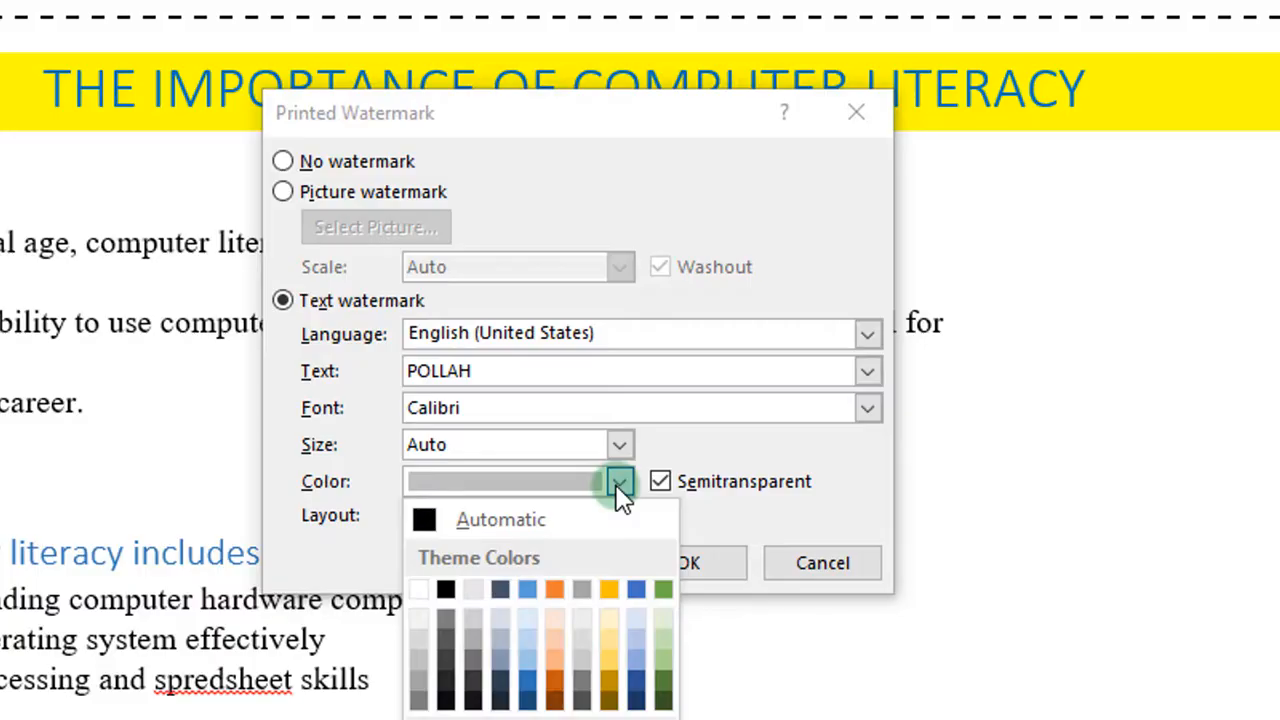
{"action": "left_click", "coordinate": [610, 667]}
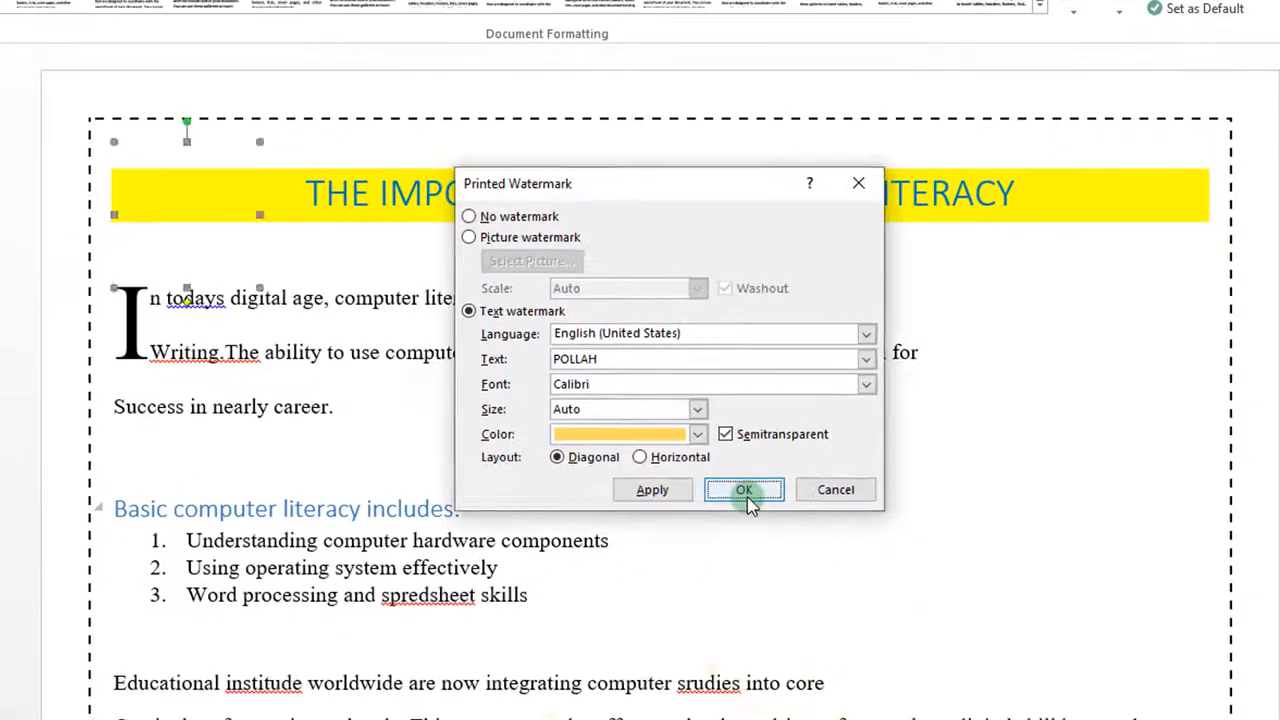
{"action": "left_click", "coordinate": [688, 562]}
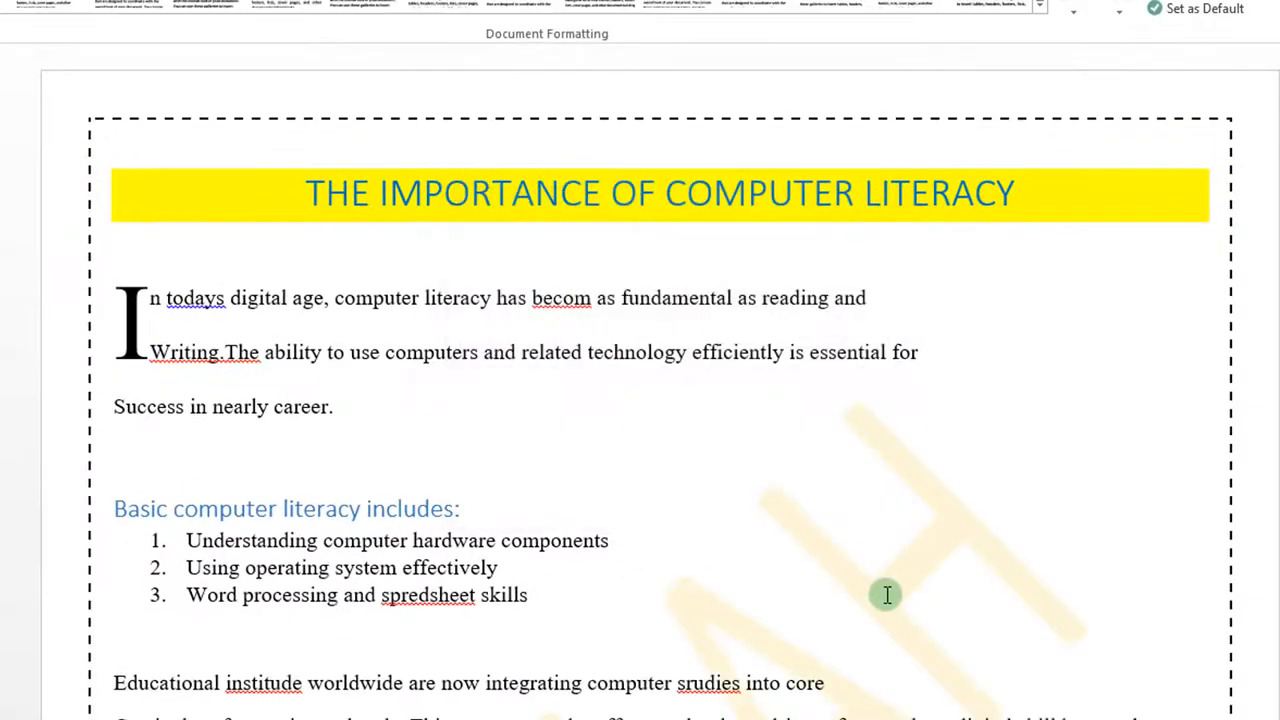
{"action": "scroll", "coordinate": [887, 595], "scroll_direction": "down", "scroll_amount": 1}
{"action": "scroll", "coordinate": [887, 595], "scroll_direction": "down", "scroll_amount": 3}
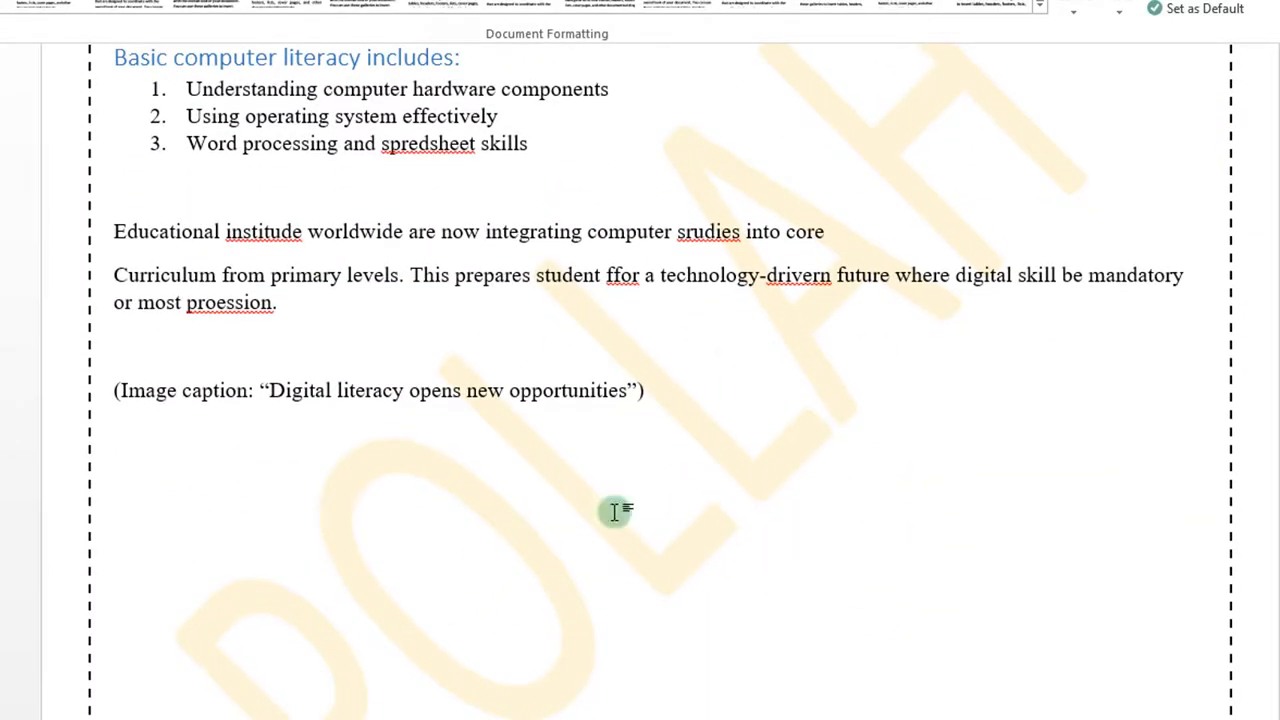
{"action": "scroll", "coordinate": [793, 500], "scroll_direction": "down", "scroll_amount": 1}
{"action": "scroll", "coordinate": [793, 500], "scroll_direction": "up", "scroll_amount": 10}
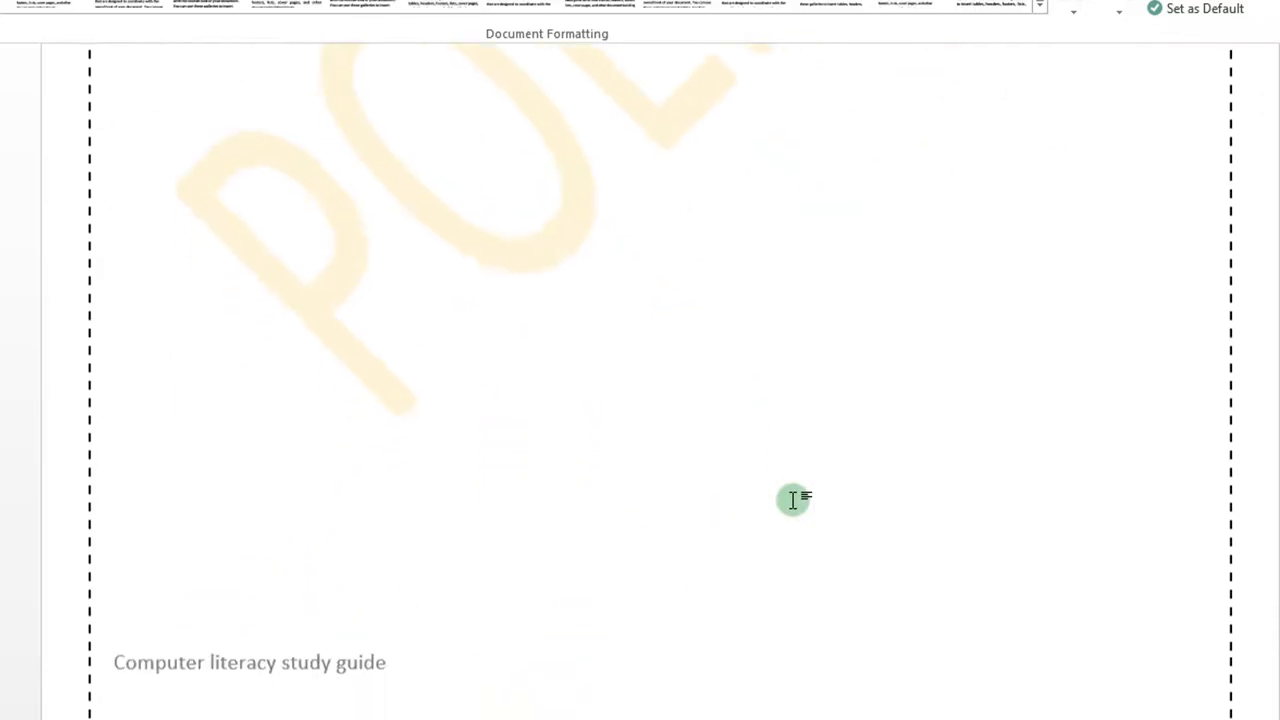
{"action": "scroll", "coordinate": [793, 500], "scroll_direction": "down", "scroll_amount": 7}
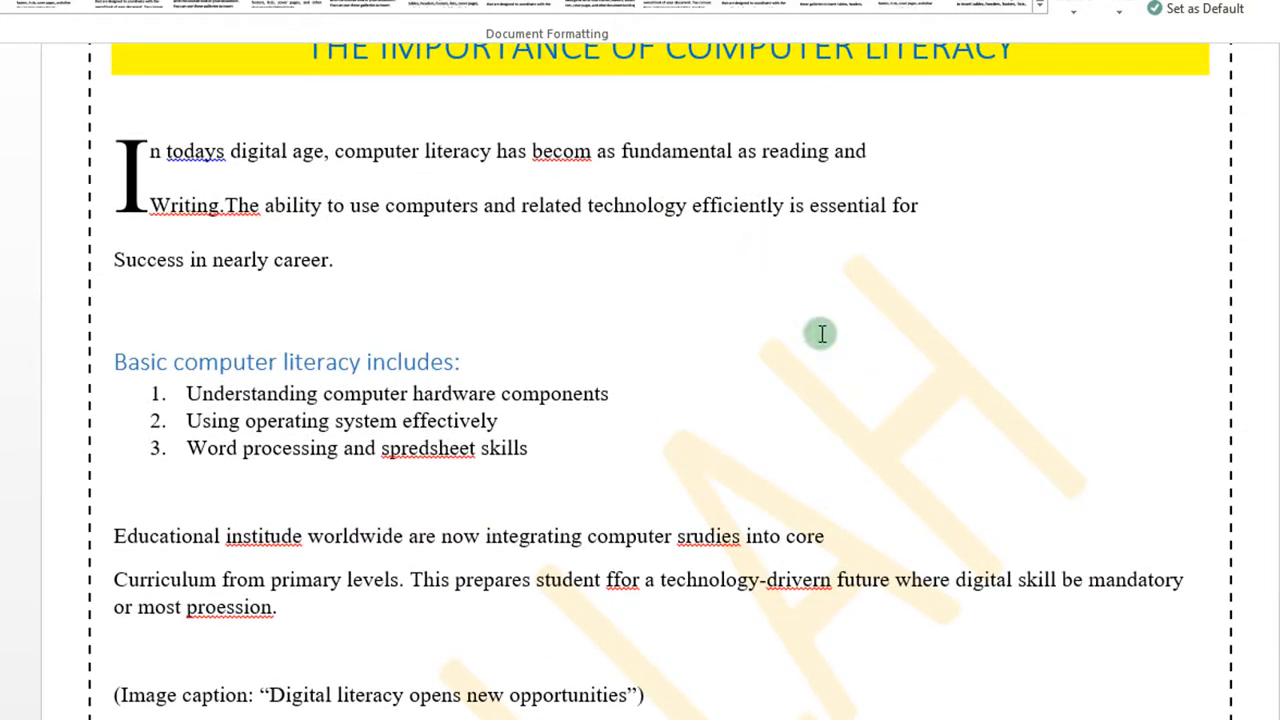
{"action": "scroll", "coordinate": [821, 333], "scroll_direction": "down", "scroll_amount": 5}
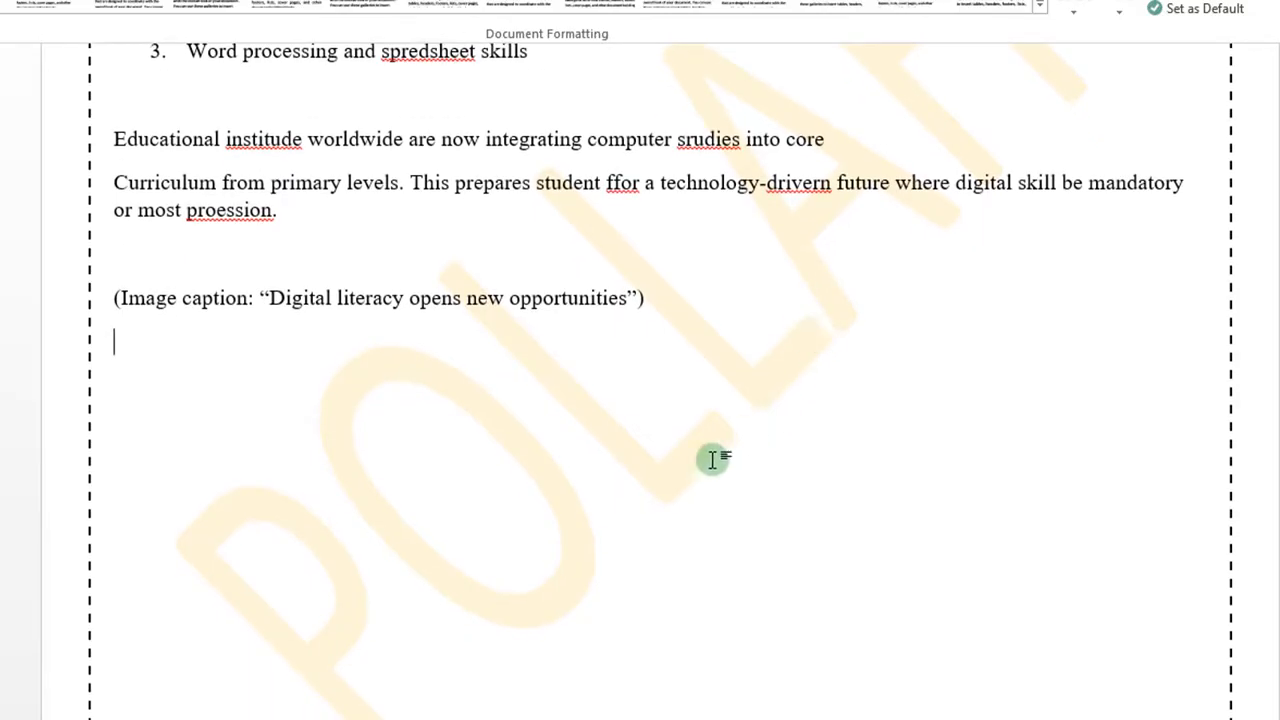
{"action": "scroll", "coordinate": [639, 516], "scroll_direction": "up", "scroll_amount": 3}
{"action": "scroll", "coordinate": [571, 517], "scroll_direction": "down", "scroll_amount": 6}
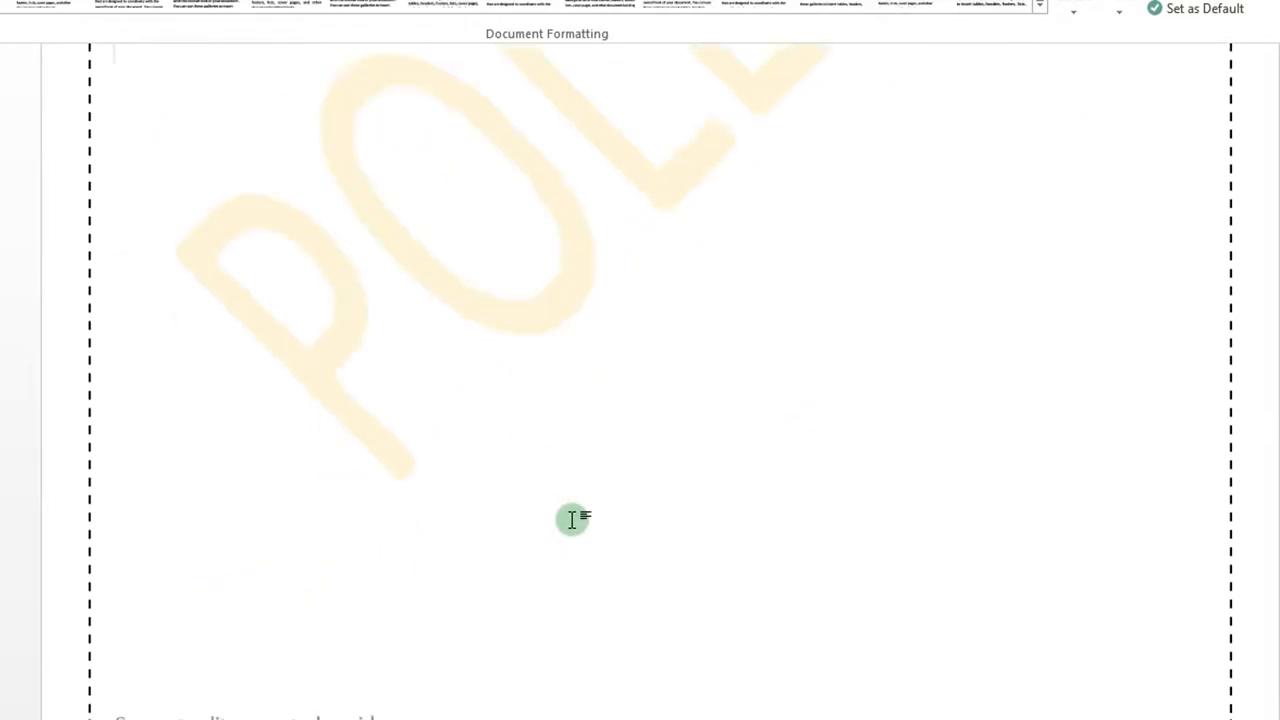
{"action": "scroll", "coordinate": [571, 519], "scroll_direction": "up", "scroll_amount": 9}
{"action": "scroll", "coordinate": [571, 517], "scroll_direction": "down", "scroll_amount": 3}
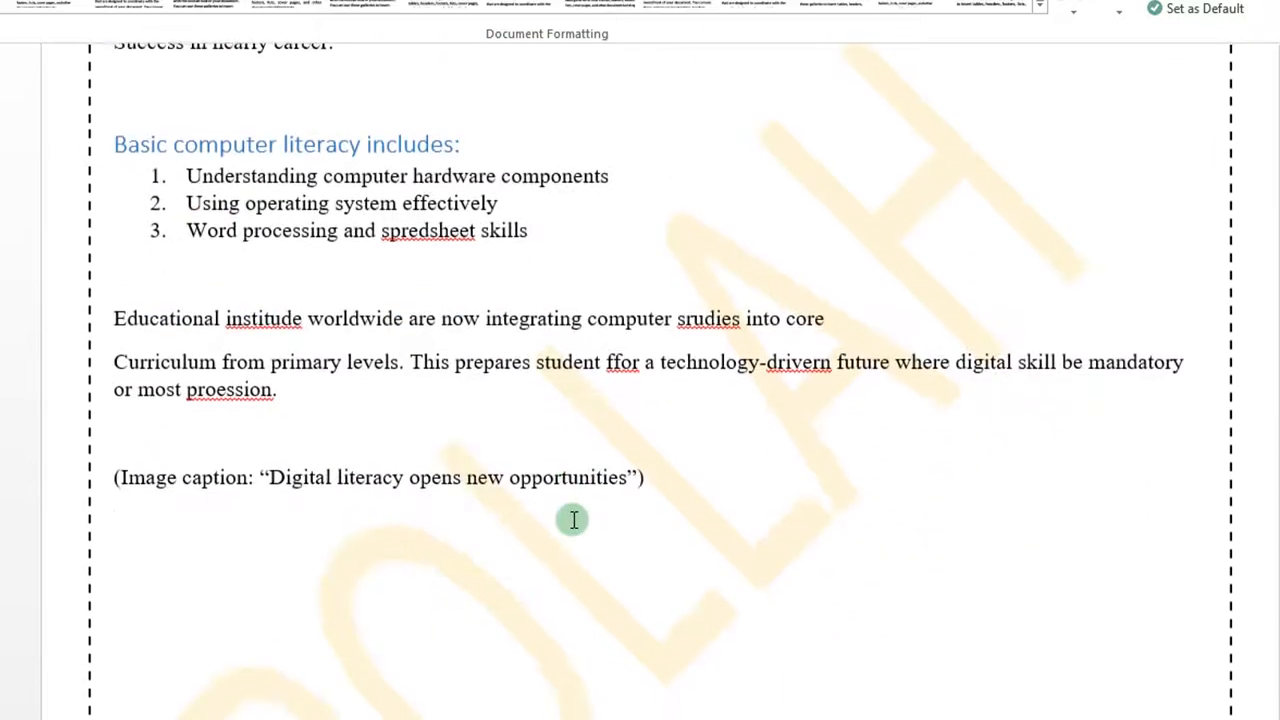
{"action": "scroll", "coordinate": [571, 522], "scroll_direction": "up", "scroll_amount": 3}
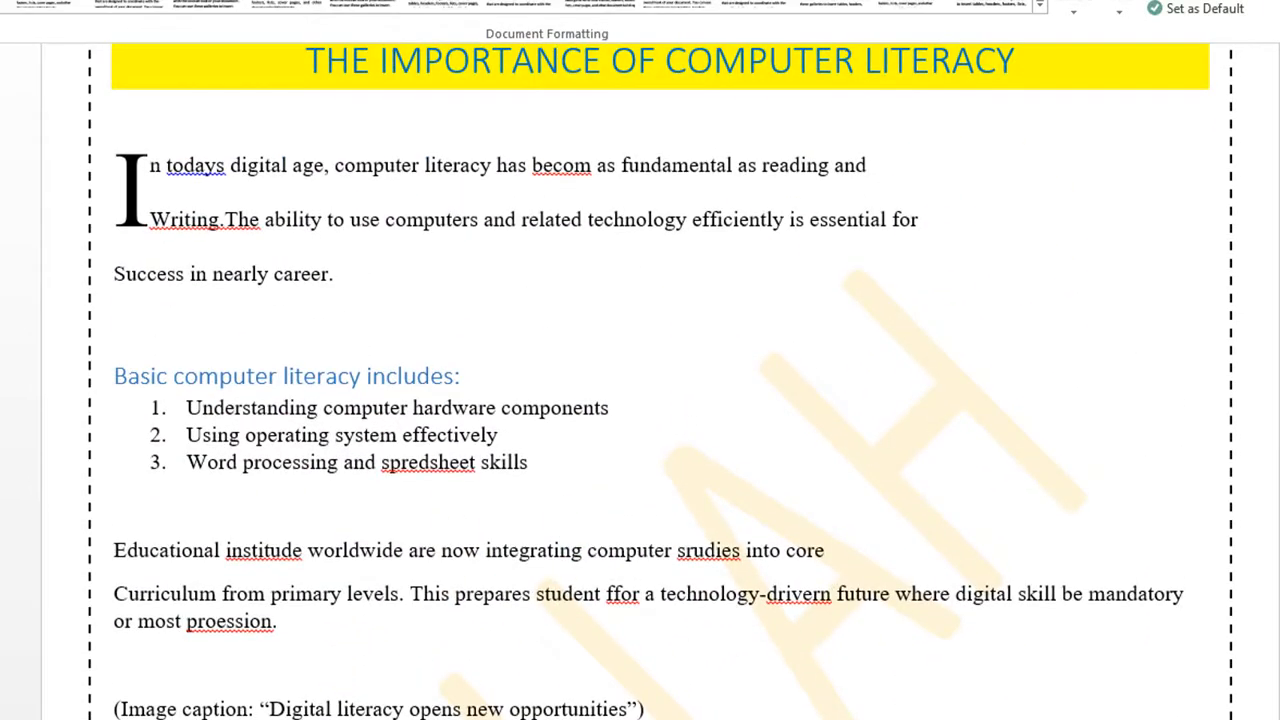